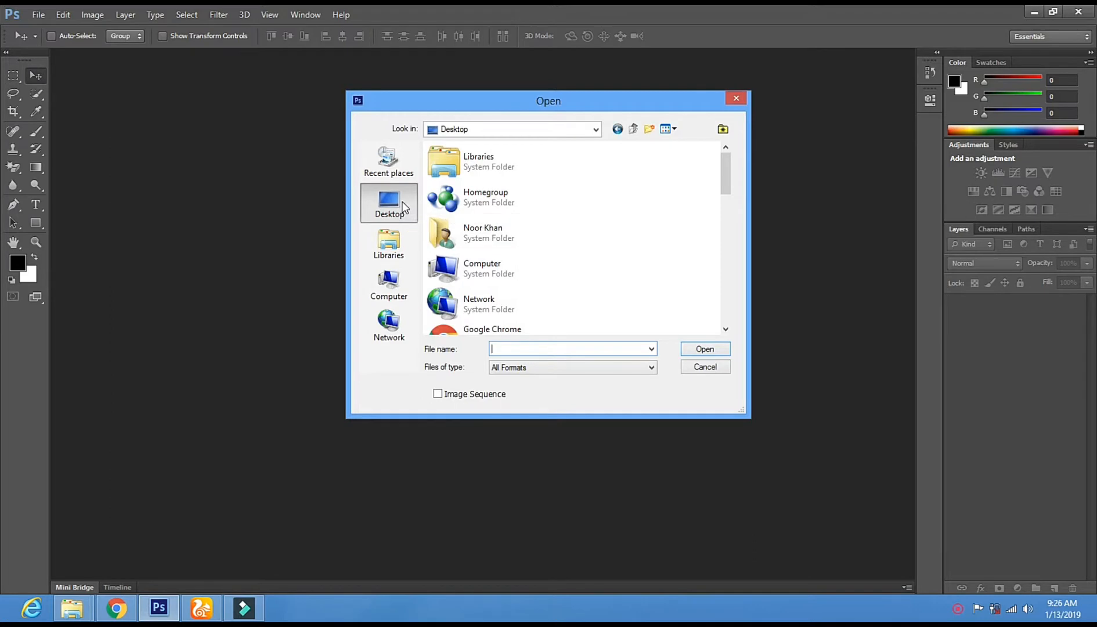
- Open the five photos IMG_20190113_163849, 163851, 163854, 163906 and 163917 from the Desktop and bring IMG_20190113_163849 to the front
{"action": "left_click_drag", "start_coordinate": [728, 183], "coordinate": [726, 276]}
{"action": "left_click", "coordinate": [483, 221]}
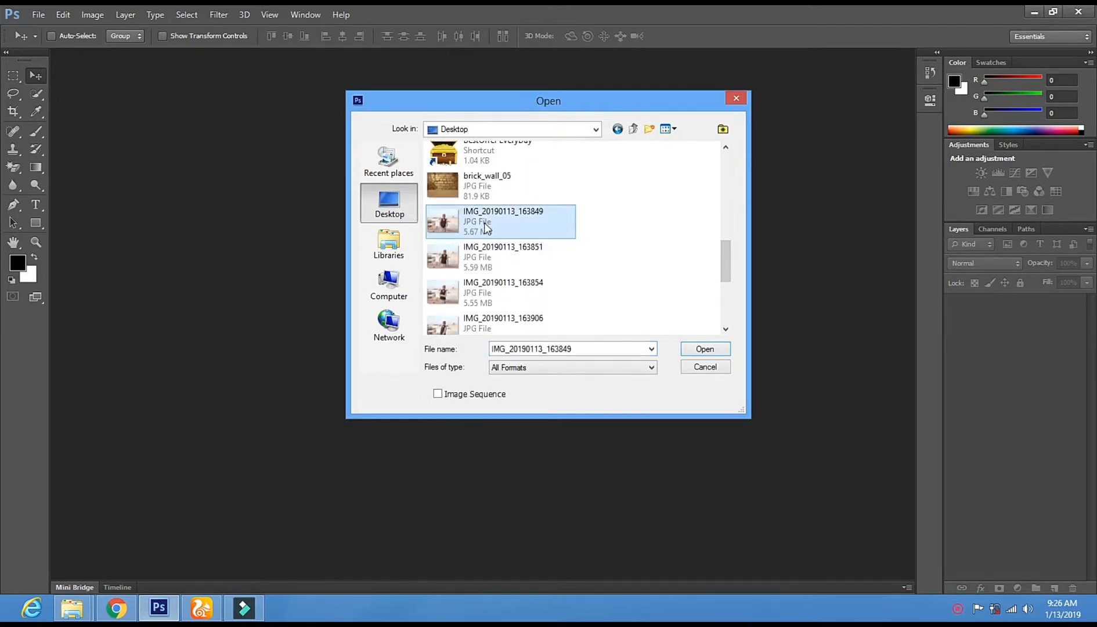
{"action": "left_click", "coordinate": [489, 249], "text": "ctrl"}
{"action": "left_click", "coordinate": [491, 290], "text": "ctrl"}
{"action": "left_click", "coordinate": [489, 320], "text": "ctrl"}
{"action": "scroll", "coordinate": [726, 252], "scroll_direction": "down", "scroll_amount": 1}
{"action": "scroll", "coordinate": [726, 253], "scroll_direction": "down", "scroll_amount": 1}
{"action": "left_click", "coordinate": [507, 287], "text": "ctrl"}
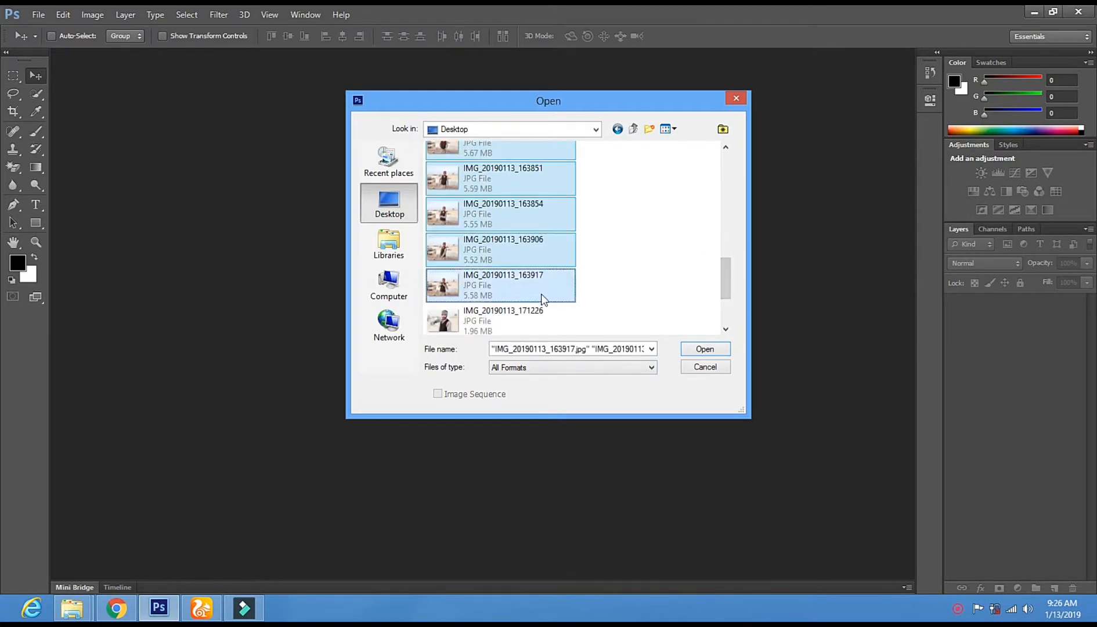
{"action": "left_click", "coordinate": [705, 348]}
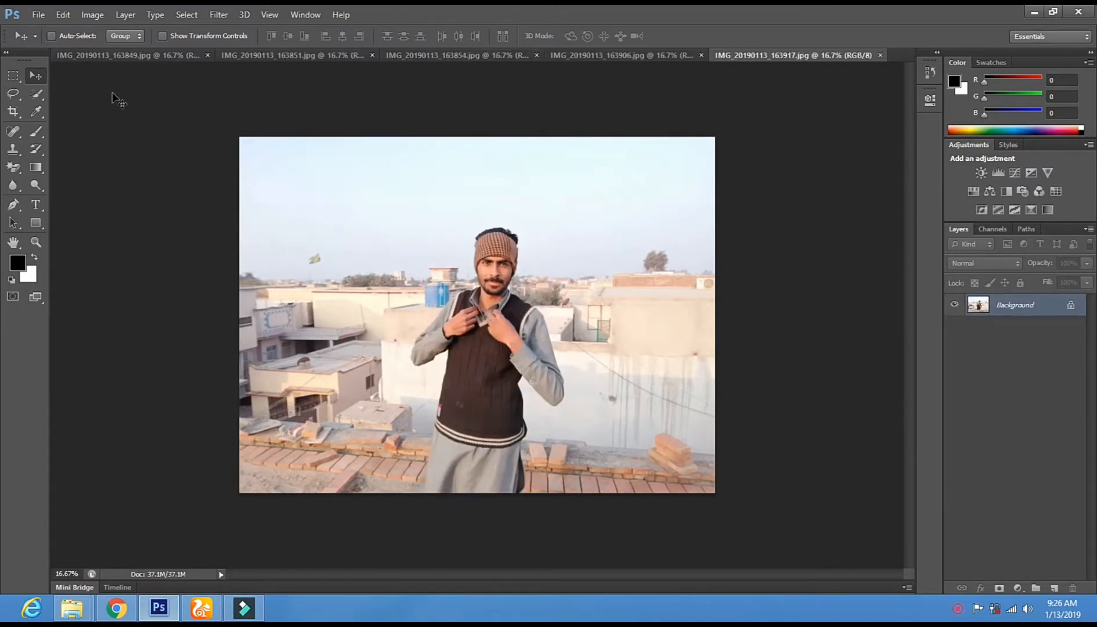
{"action": "left_click", "coordinate": [112, 54]}
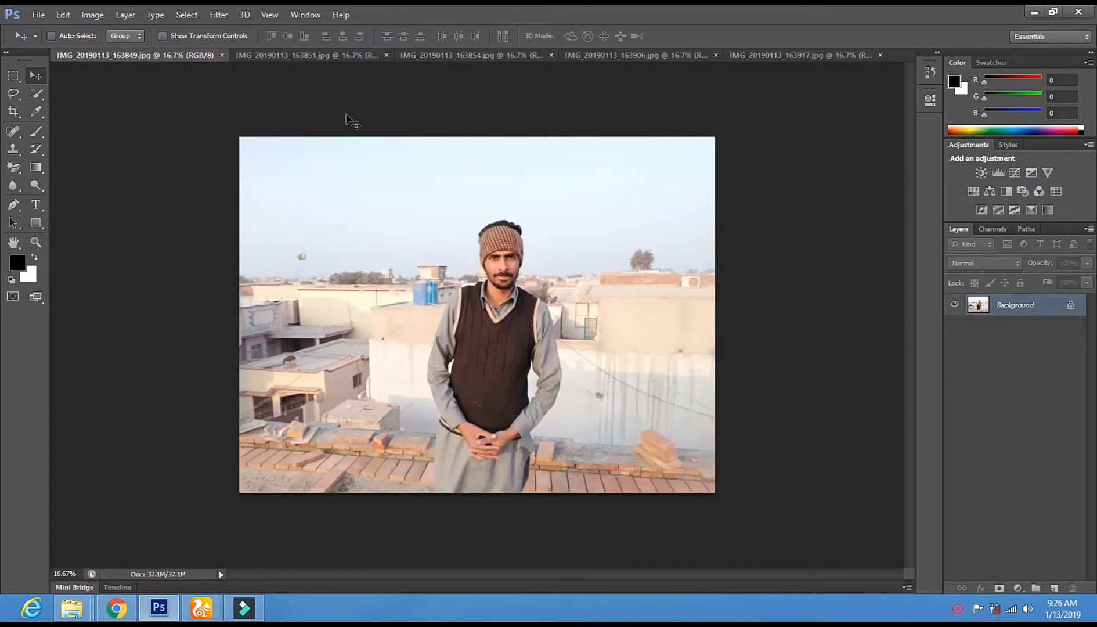
{"action": "left_click", "coordinate": [36, 94]}
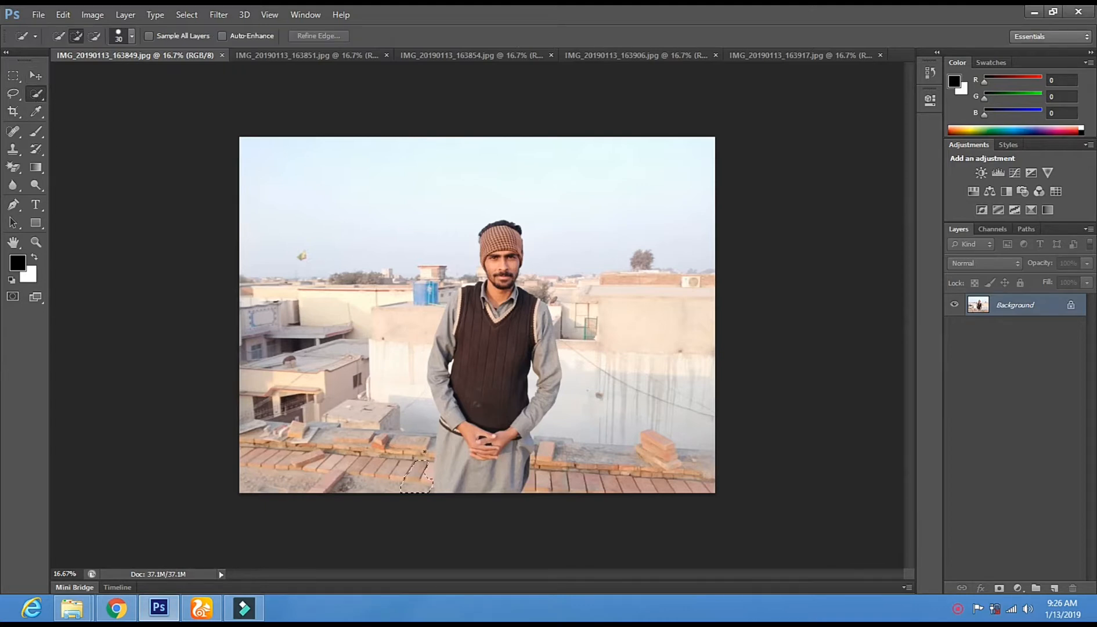
{"action": "mouse_move", "coordinate": [427, 432]}
{"action": "left_mouse_down"}
{"action": "mouse_move", "coordinate": [424, 444]}
{"action": "mouse_move", "coordinate": [418, 406]}
{"action": "mouse_move", "coordinate": [388, 406]}
{"action": "mouse_move", "coordinate": [424, 282]}
{"action": "mouse_move", "coordinate": [462, 236]}
{"action": "mouse_move", "coordinate": [437, 239]}
{"action": "left_mouse_up"}
{"action": "key", "text": "ctrl+d"}
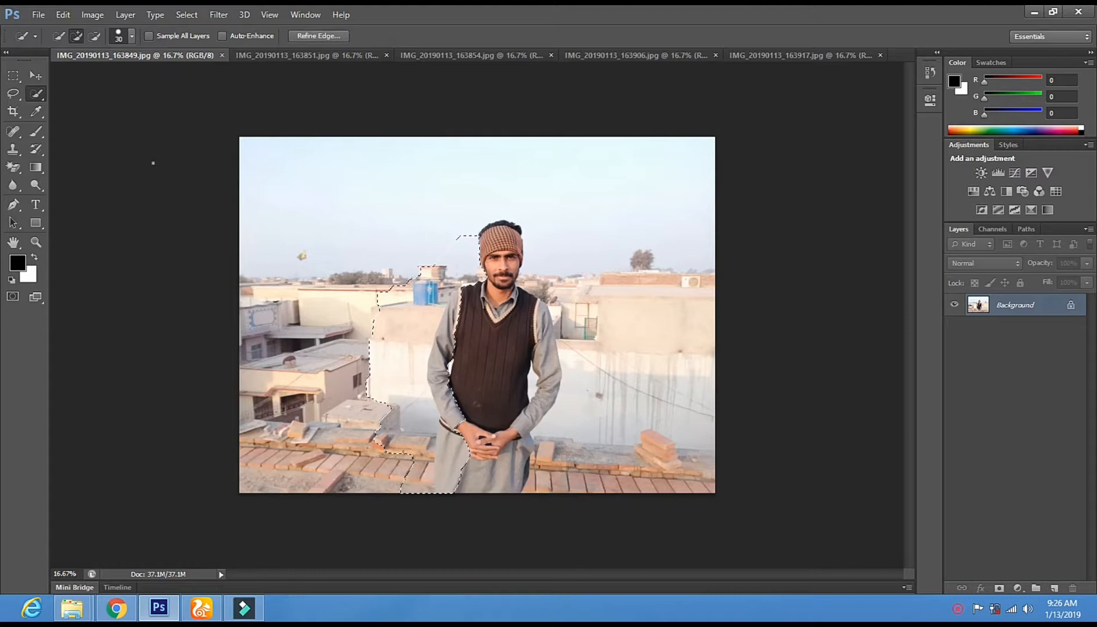
- Remove the sky and the pale wall areas beside the man with the Magic Eraser, undoing the pass that cuts into his sleeve
{"action": "left_click", "coordinate": [13, 94]}
{"action": "left_click", "coordinate": [12, 167]}
{"action": "left_click", "coordinate": [364, 204]}
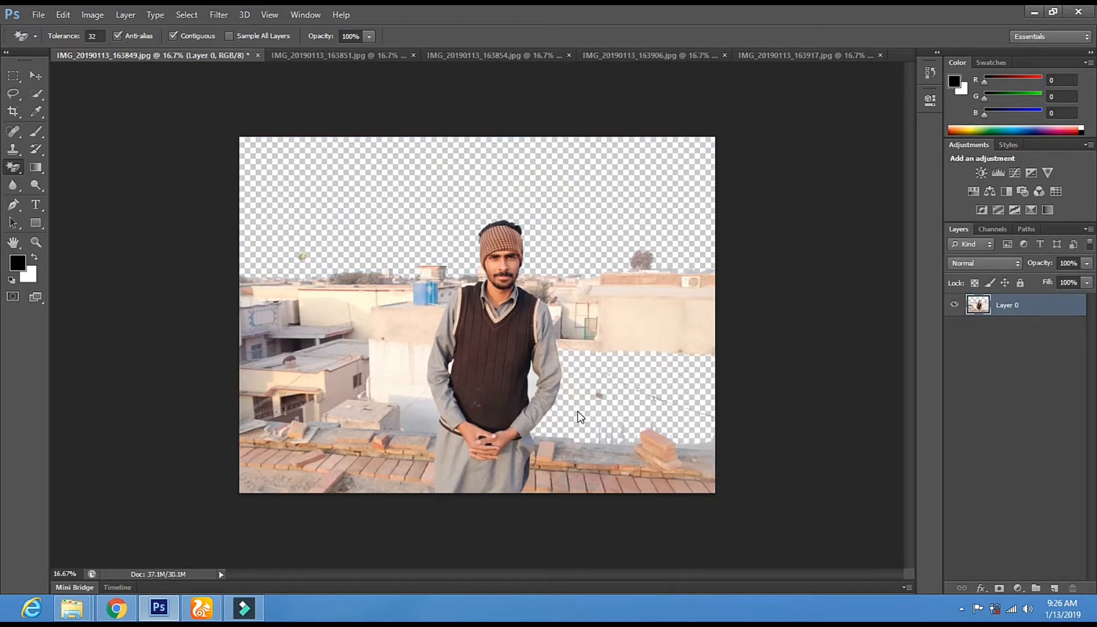
{"action": "left_click", "coordinate": [399, 363]}
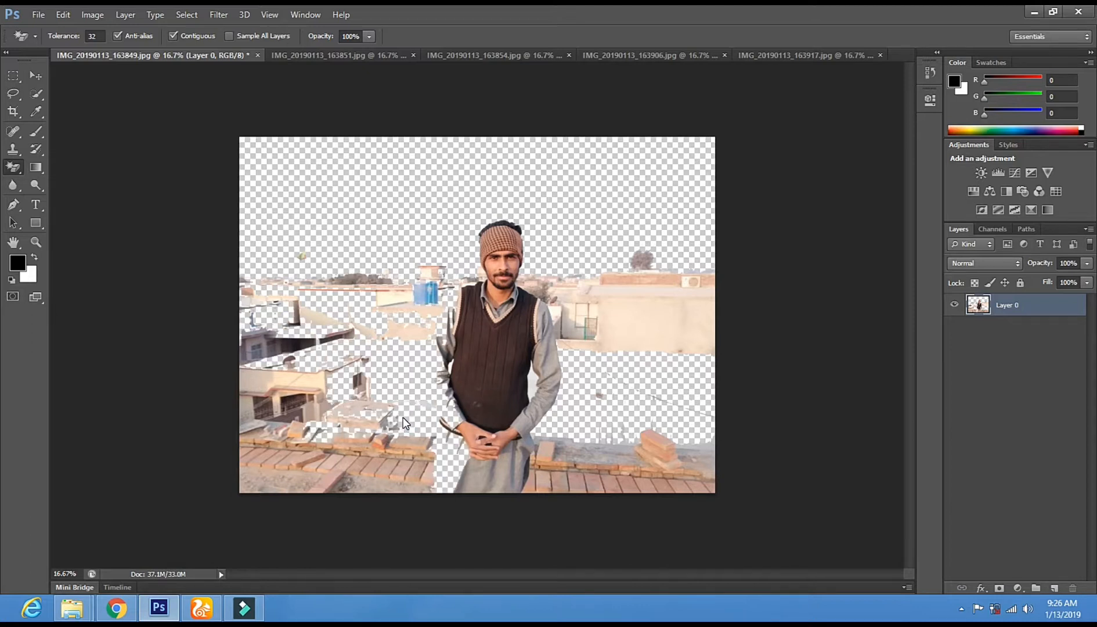
{"action": "left_click", "coordinate": [93, 14]}
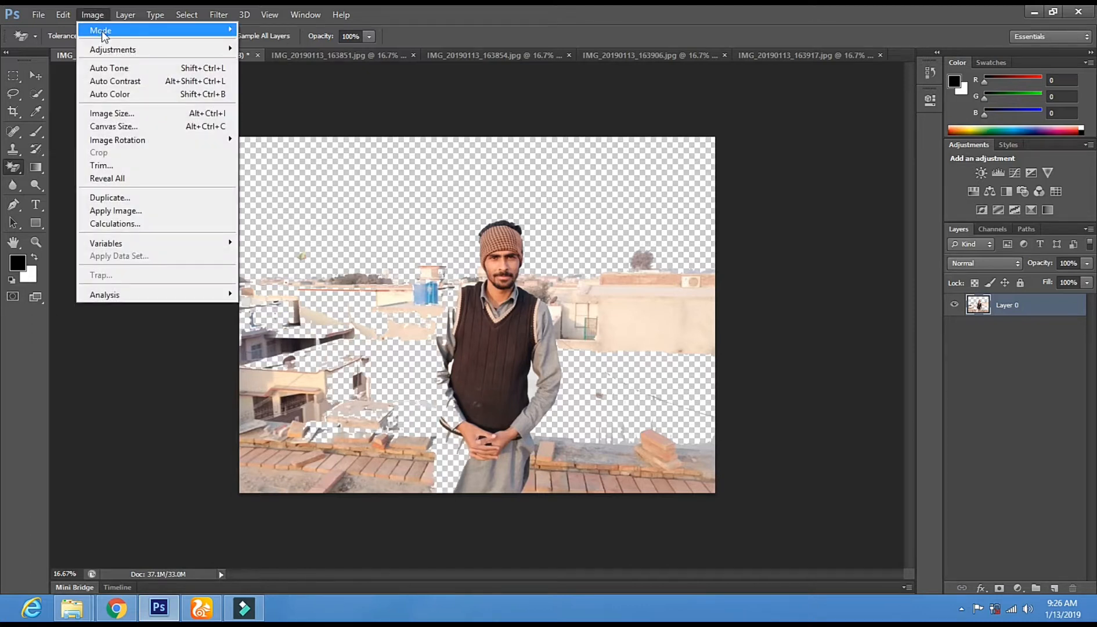
{"action": "mouse_move", "coordinate": [64, 17]}
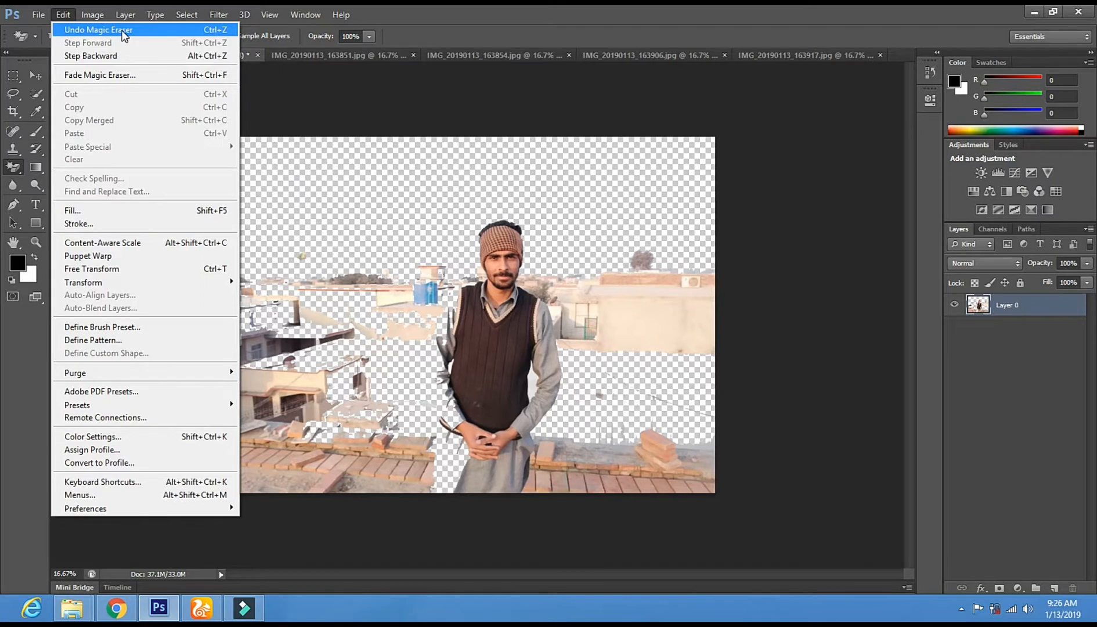
{"action": "left_click", "coordinate": [220, 33]}
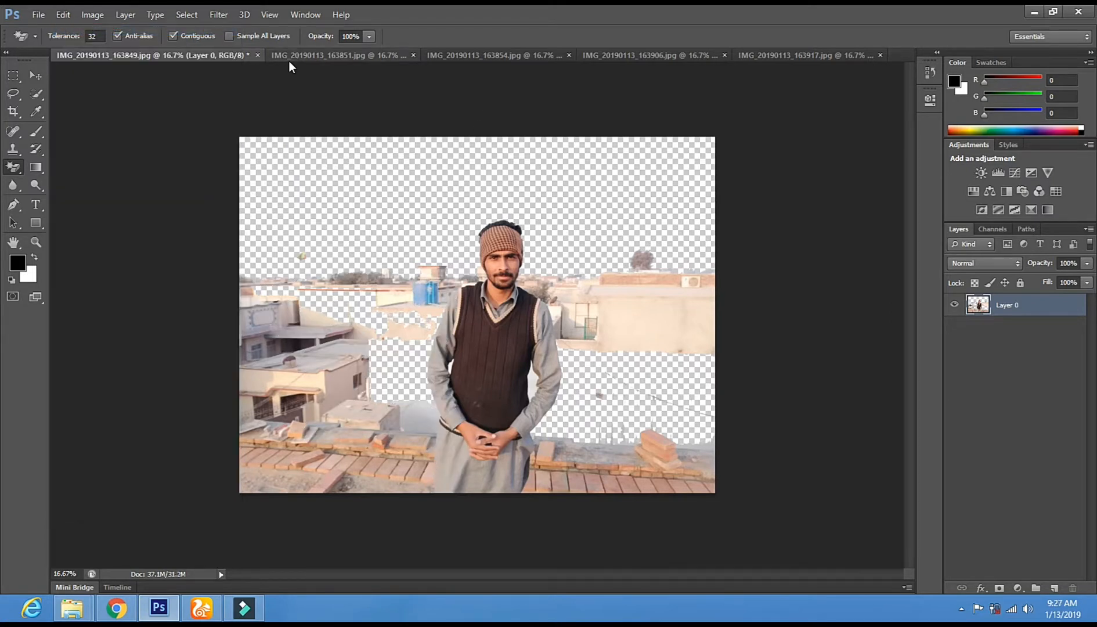
- In IMG_20190113_163851, remove the sky and the pale walls on both sides of the man with the Magic Eraser
{"action": "left_click", "coordinate": [289, 58]}
{"action": "left_click", "coordinate": [397, 185]}
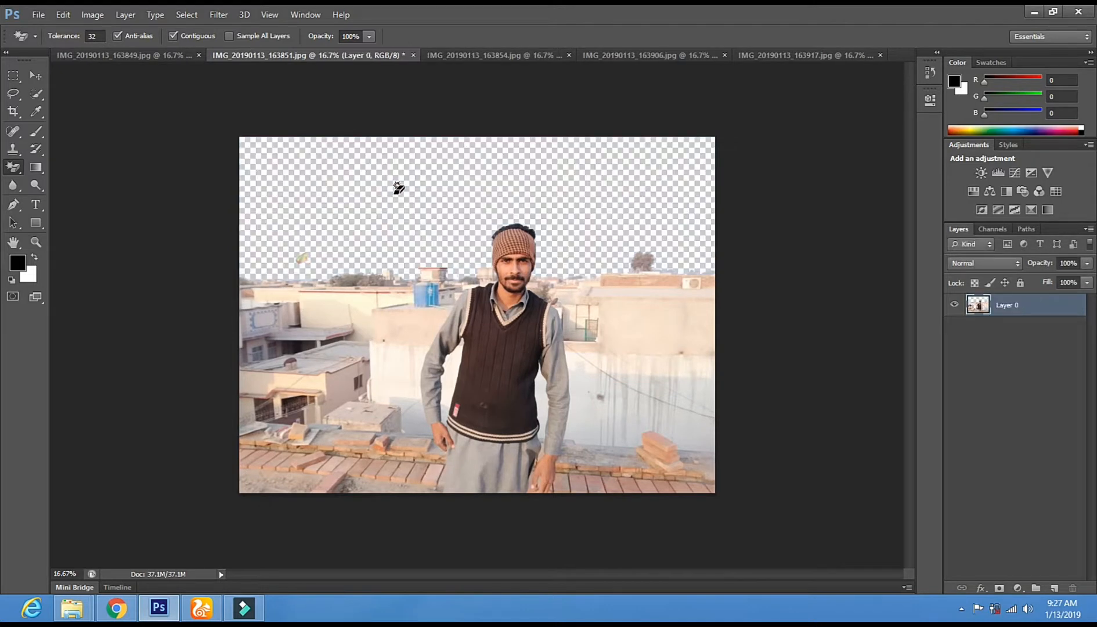
{"action": "left_click", "coordinate": [590, 386]}
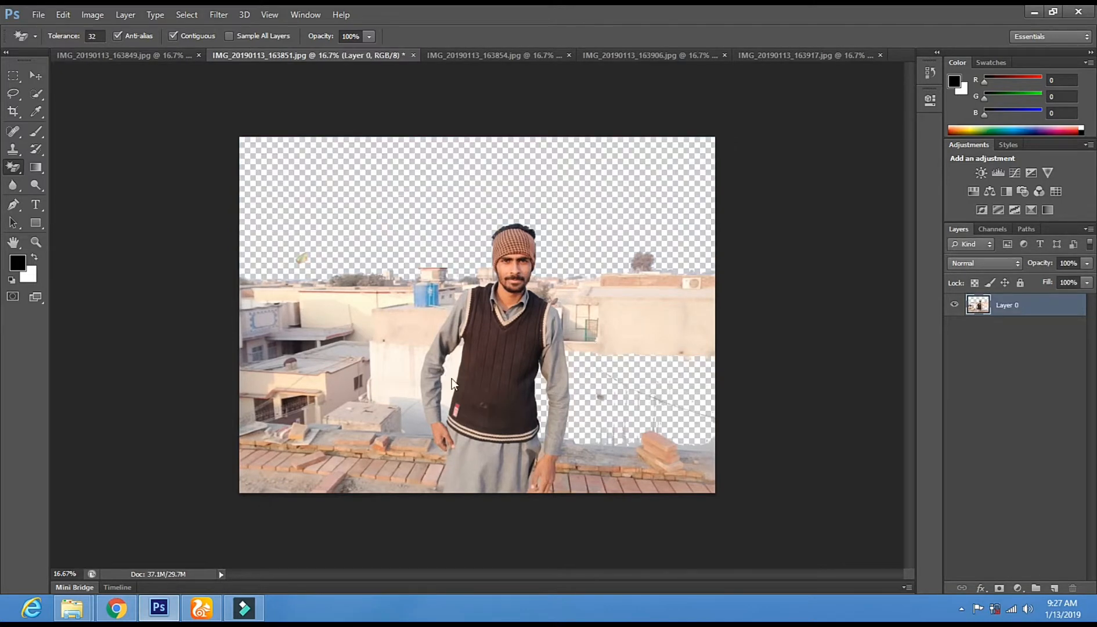
{"action": "left_click", "coordinate": [406, 369]}
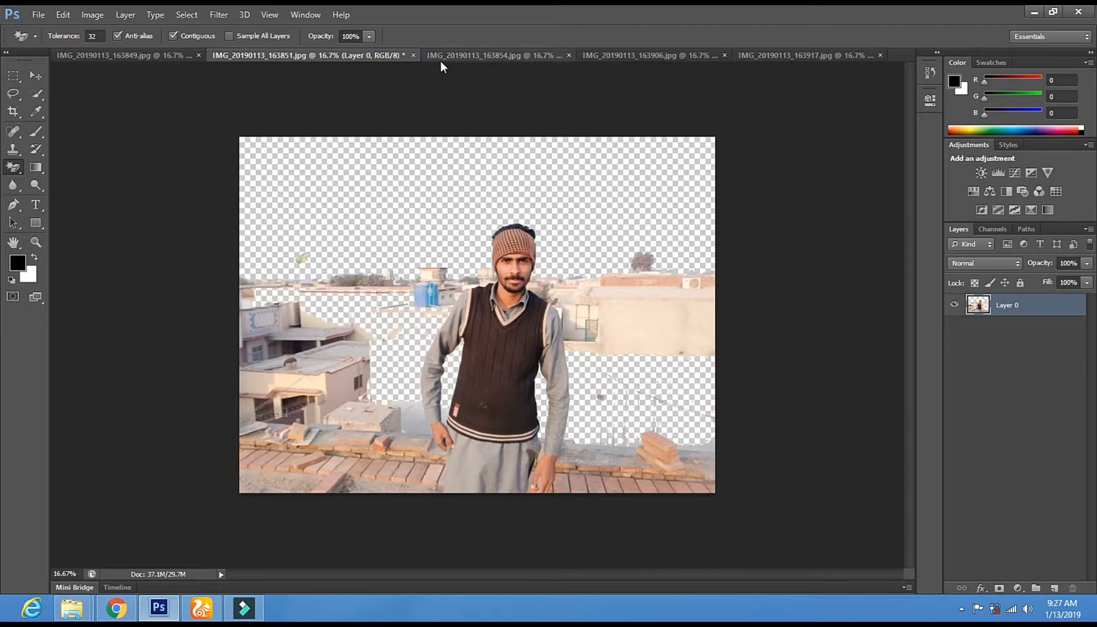
- In IMG_20190113_163854, remove the pale walls on both sides of the man and the sky with the Magic Eraser
{"action": "left_click", "coordinate": [459, 56]}
{"action": "left_click", "coordinate": [404, 347]}
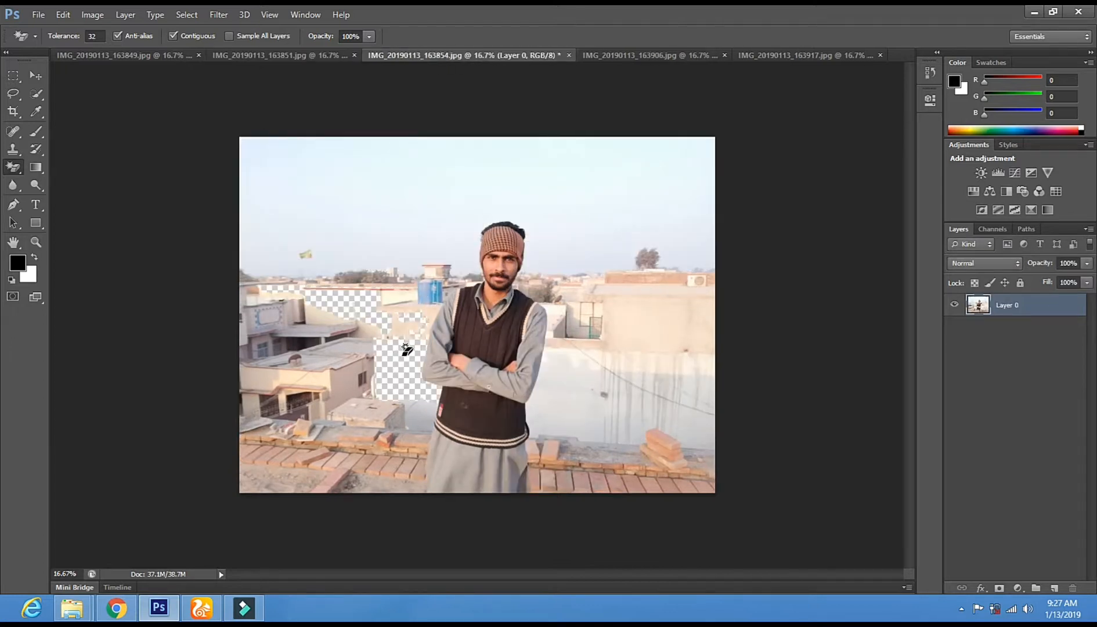
{"action": "left_click", "coordinate": [453, 218]}
{"action": "left_click", "coordinate": [563, 386]}
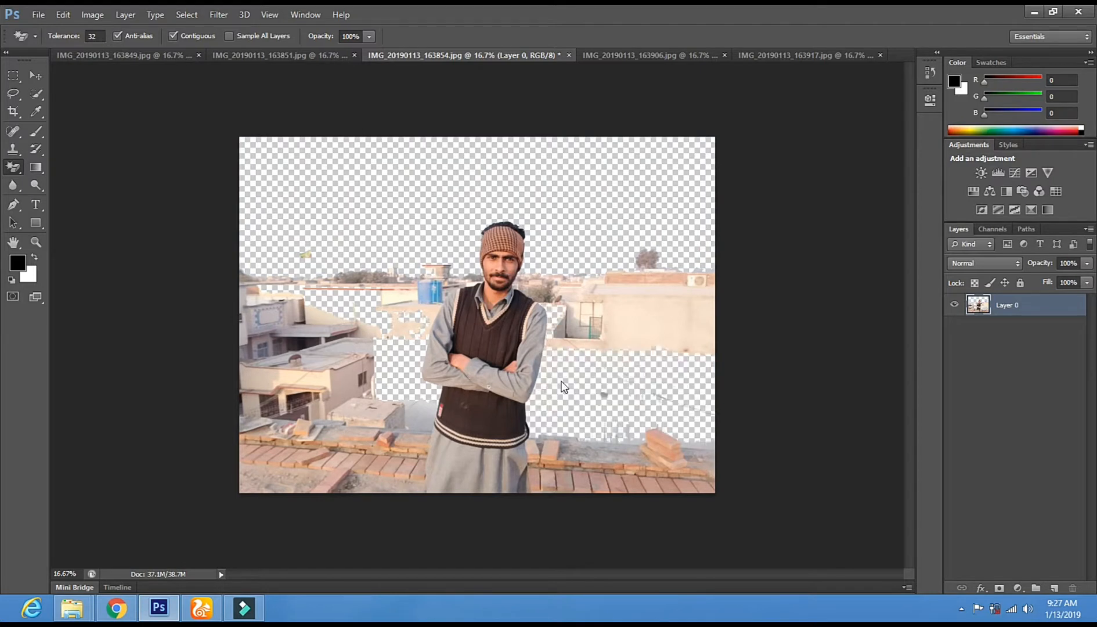
- In IMG_20190113_163906, remove the sky and the pale walls on both sides of the man with the Magic Eraser
{"action": "left_click", "coordinate": [613, 54]}
{"action": "left_click", "coordinate": [406, 200]}
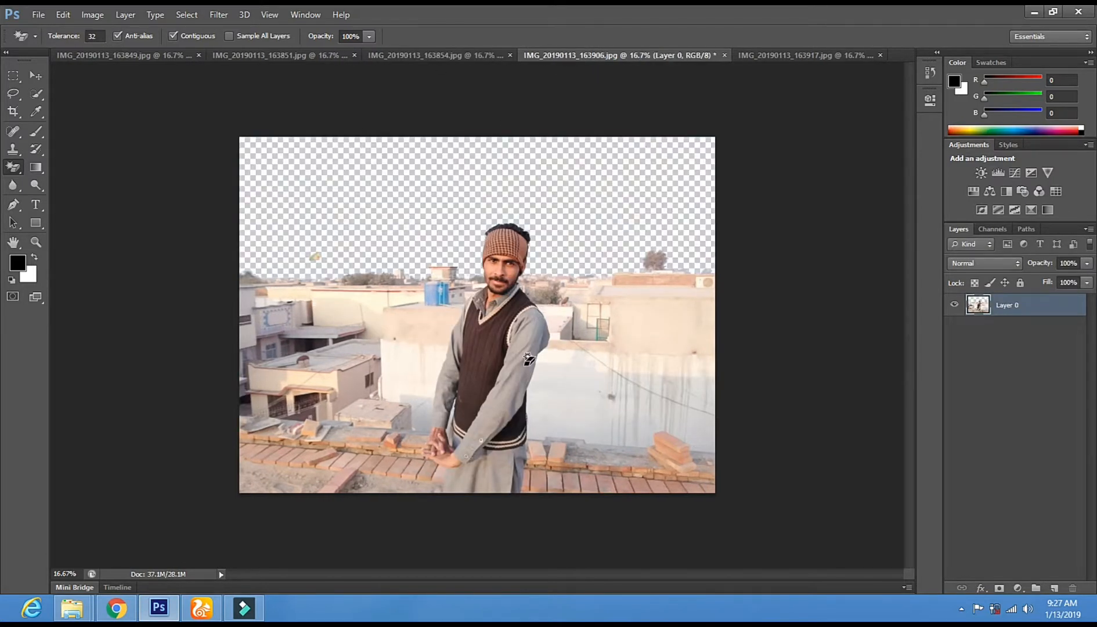
{"action": "left_click", "coordinate": [551, 374]}
{"action": "left_click", "coordinate": [419, 355]}
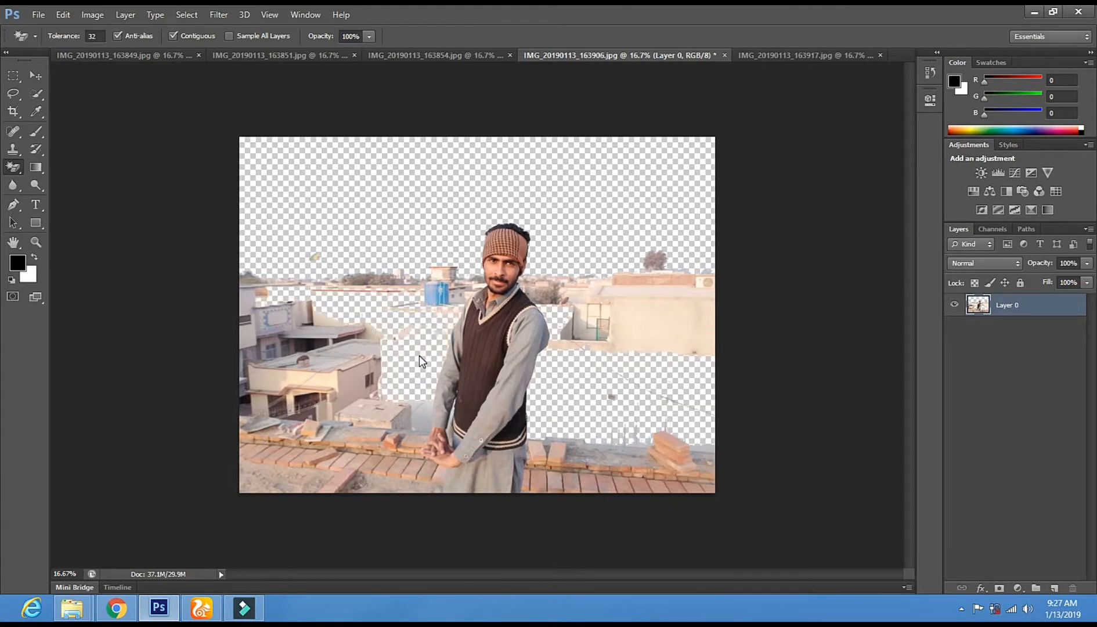
- In IMG_20190113_163917, remove the sky with the Magic Eraser
{"action": "left_click", "coordinate": [745, 54]}
{"action": "left_click", "coordinate": [424, 229]}
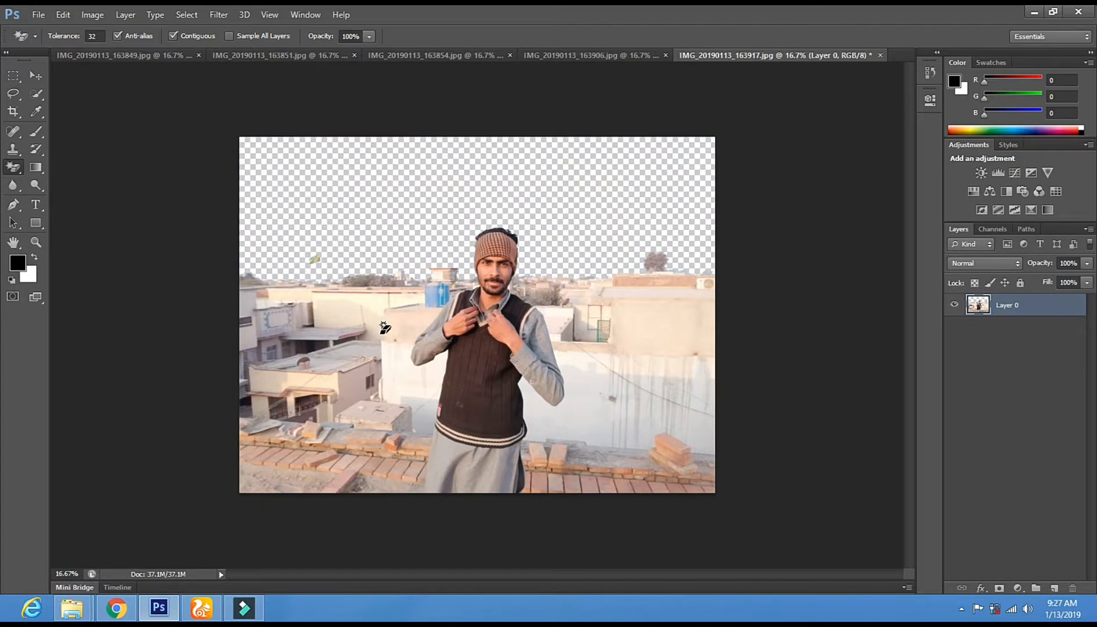
{"action": "left_click", "coordinate": [382, 339]}
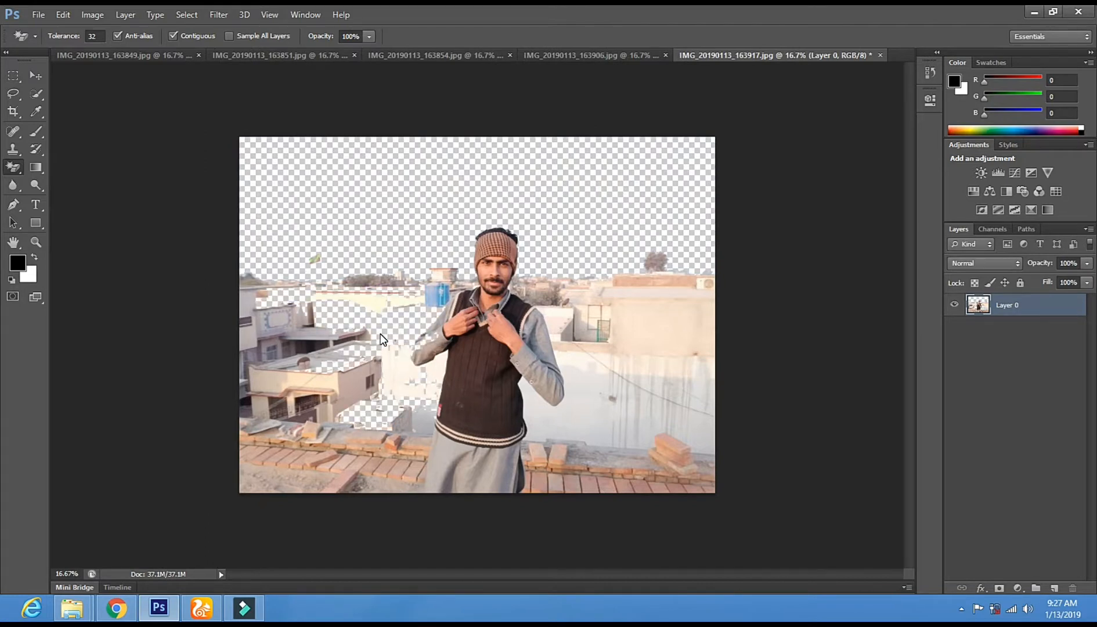
{"action": "left_click", "coordinate": [88, 18]}
{"action": "mouse_move", "coordinate": [58, 17]}
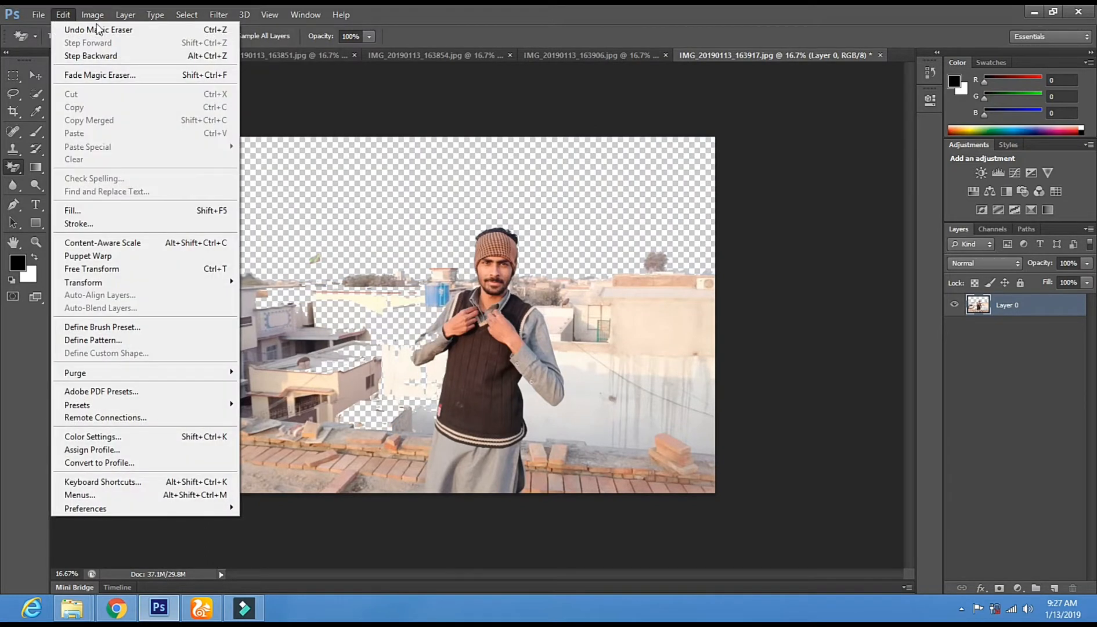
{"action": "left_click", "coordinate": [223, 30]}
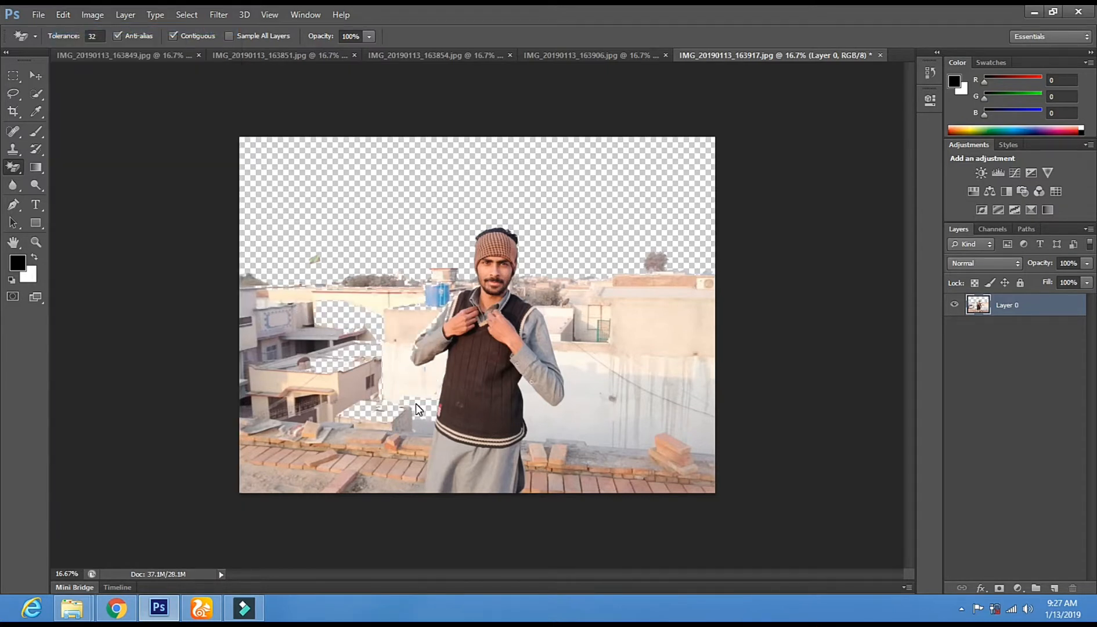
{"action": "left_click", "coordinate": [93, 17]}
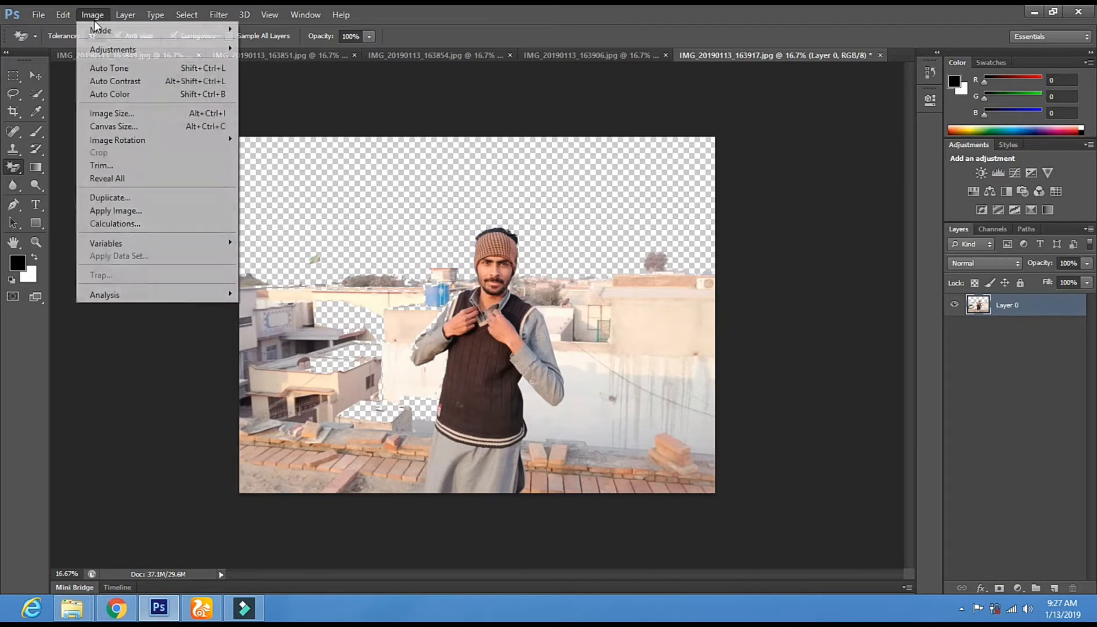
{"action": "left_click", "coordinate": [93, 15]}
{"action": "left_click", "coordinate": [63, 15]}
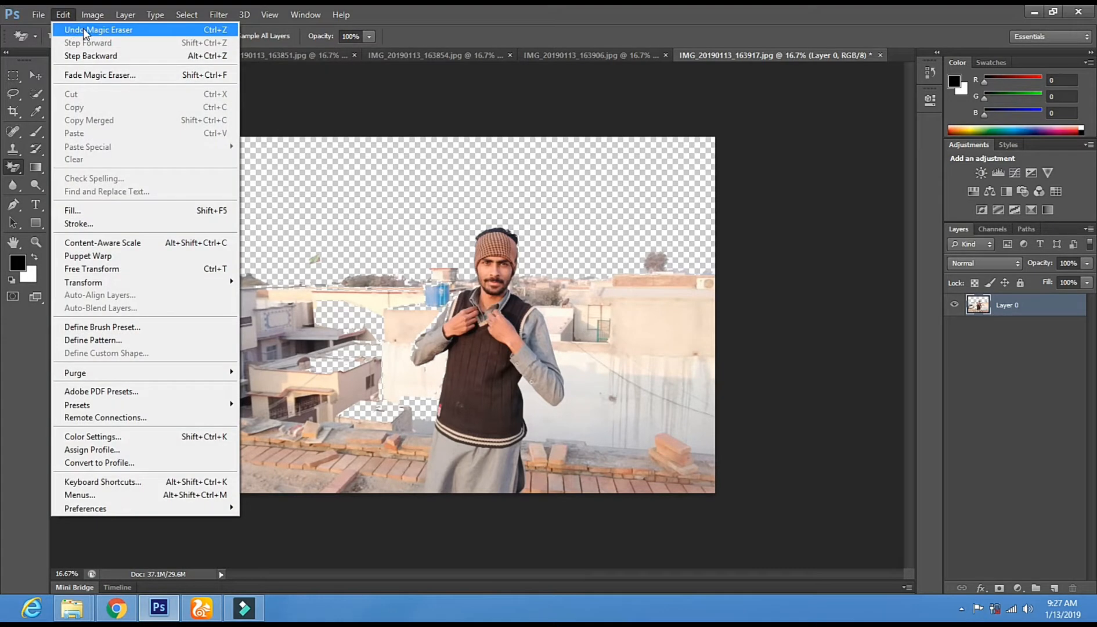
{"action": "left_click", "coordinate": [207, 30]}
- Remove the white wall to the right of the man with the Magic Eraser
{"action": "left_click", "coordinate": [563, 432]}
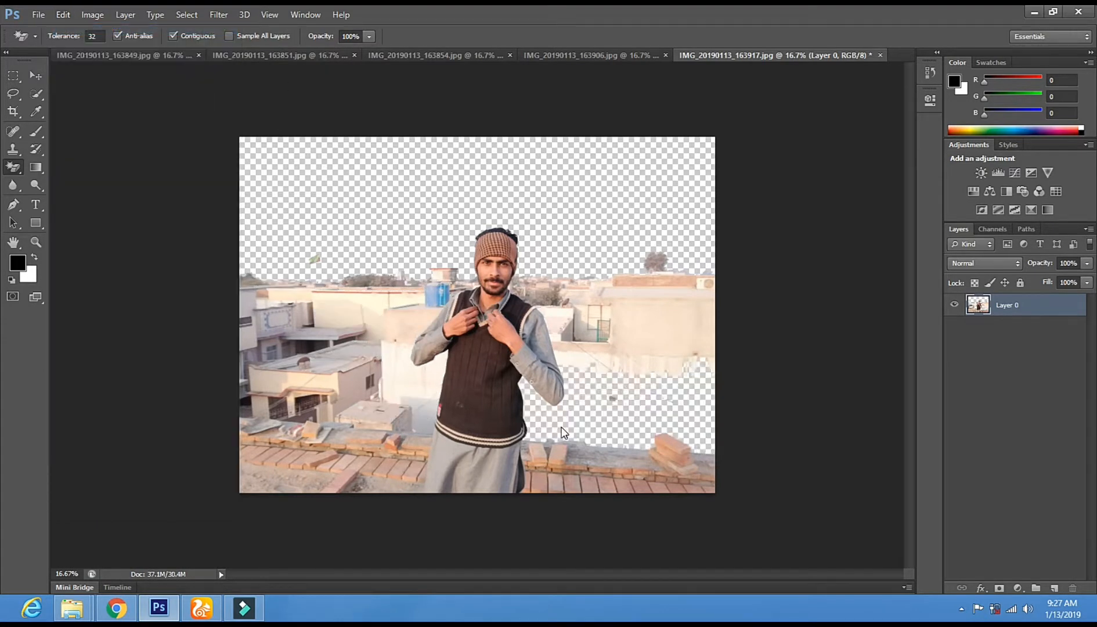
- In IMG_20190113_163849, brush away the rooftops and bricks to the left of the man with the Eraser tool
{"action": "left_click", "coordinate": [124, 56]}
{"action": "left_click", "coordinate": [17, 165]}
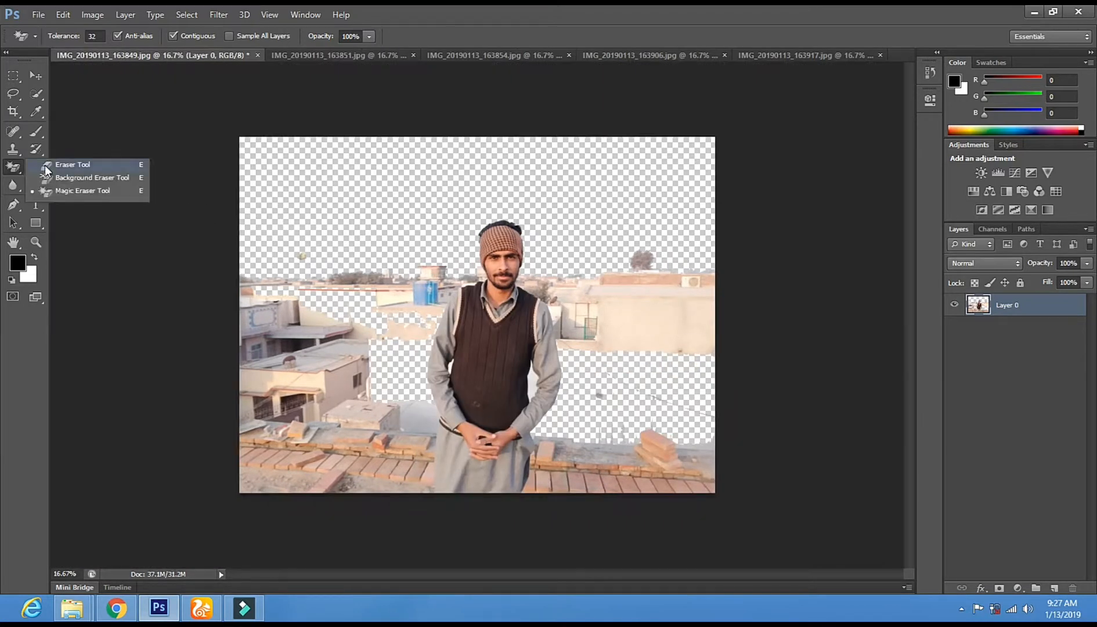
{"action": "left_click", "coordinate": [70, 165]}
{"action": "mouse_move", "coordinate": [419, 262]}
{"action": "left_mouse_down"}
{"action": "mouse_move", "coordinate": [302, 349]}
{"action": "mouse_move", "coordinate": [274, 471]}
{"action": "left_mouse_up"}
{"action": "mouse_move", "coordinate": [259, 247]}
{"action": "left_mouse_down"}
{"action": "mouse_move", "coordinate": [267, 485]}
{"action": "mouse_move", "coordinate": [329, 381]}
{"action": "mouse_move", "coordinate": [354, 458]}
{"action": "mouse_move", "coordinate": [367, 356]}
{"action": "mouse_move", "coordinate": [377, 454]}
{"action": "mouse_move", "coordinate": [396, 415]}
{"action": "mouse_move", "coordinate": [400, 429]}
{"action": "mouse_move", "coordinate": [388, 494]}
{"action": "mouse_move", "coordinate": [330, 229]}
{"action": "mouse_move", "coordinate": [360, 294]}
{"action": "left_mouse_up"}
{"action": "mouse_move", "coordinate": [607, 245]}
{"action": "left_mouse_down"}
{"action": "mouse_move", "coordinate": [623, 391]}
{"action": "mouse_move", "coordinate": [631, 237]}
{"action": "mouse_move", "coordinate": [654, 555]}
{"action": "mouse_move", "coordinate": [652, 276]}
{"action": "mouse_move", "coordinate": [704, 259]}
{"action": "mouse_move", "coordinate": [667, 374]}
{"action": "mouse_move", "coordinate": [605, 451]}
{"action": "mouse_move", "coordinate": [598, 385]}
{"action": "mouse_move", "coordinate": [577, 440]}
{"action": "mouse_move", "coordinate": [559, 450]}
{"action": "mouse_move", "coordinate": [531, 536]}
{"action": "left_mouse_up"}
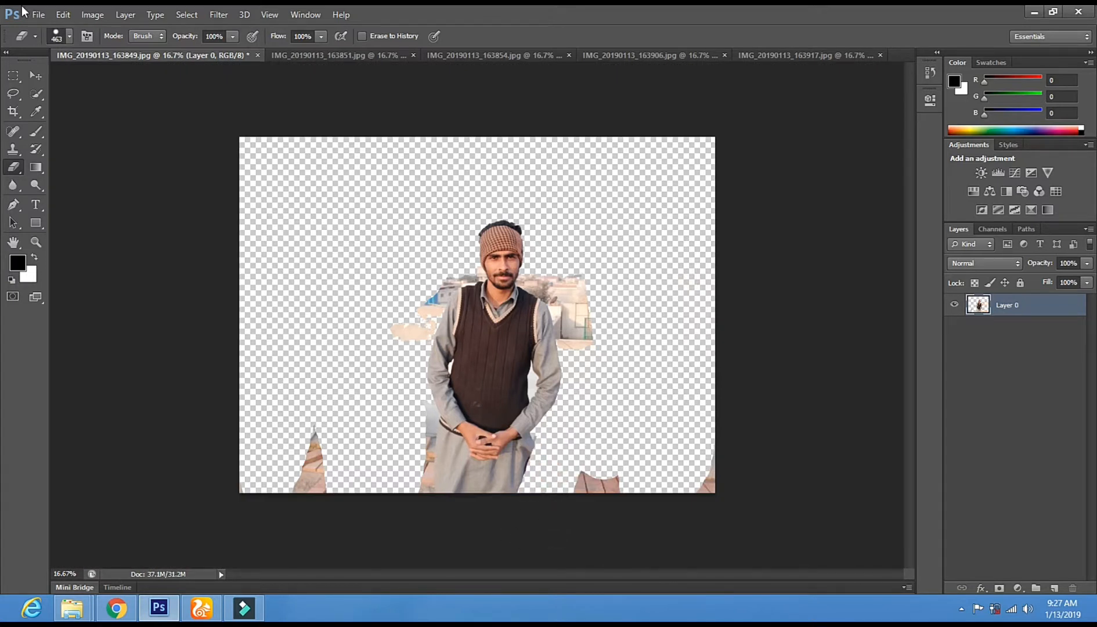
{"action": "left_click", "coordinate": [92, 15]}
{"action": "mouse_move", "coordinate": [63, 14]}
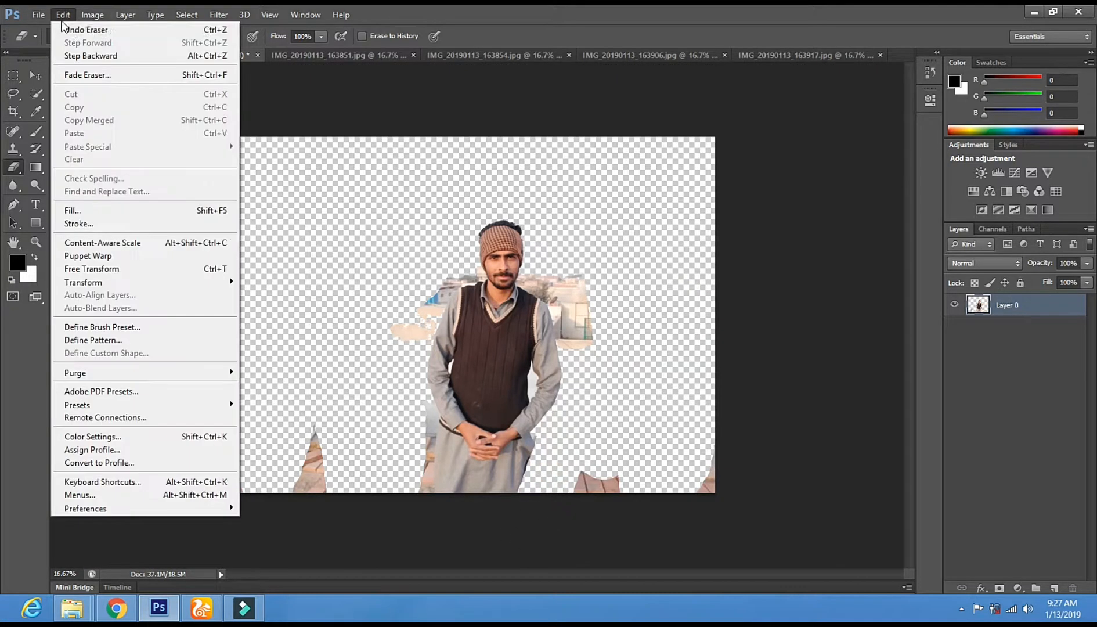
{"action": "left_click", "coordinate": [142, 30]}
- Erase the buildings and bricks to the right of the man and the leftover scrap of bricks on the left
{"action": "mouse_move", "coordinate": [595, 421]}
{"action": "left_mouse_down"}
{"action": "mouse_move", "coordinate": [579, 505]}
{"action": "mouse_move", "coordinate": [620, 475]}
{"action": "mouse_move", "coordinate": [711, 470]}
{"action": "mouse_move", "coordinate": [649, 368]}
{"action": "mouse_move", "coordinate": [605, 348]}
{"action": "mouse_move", "coordinate": [580, 244]}
{"action": "left_mouse_up"}
{"action": "mouse_move", "coordinate": [340, 414]}
{"action": "left_mouse_down"}
{"action": "mouse_move", "coordinate": [297, 520]}
{"action": "mouse_move", "coordinate": [322, 447]}
{"action": "left_mouse_up"}
- Extend the canvas sideways on both sides with the Crop tool and move the man cutout toward the left of the canvas
{"action": "left_click", "coordinate": [12, 111]}
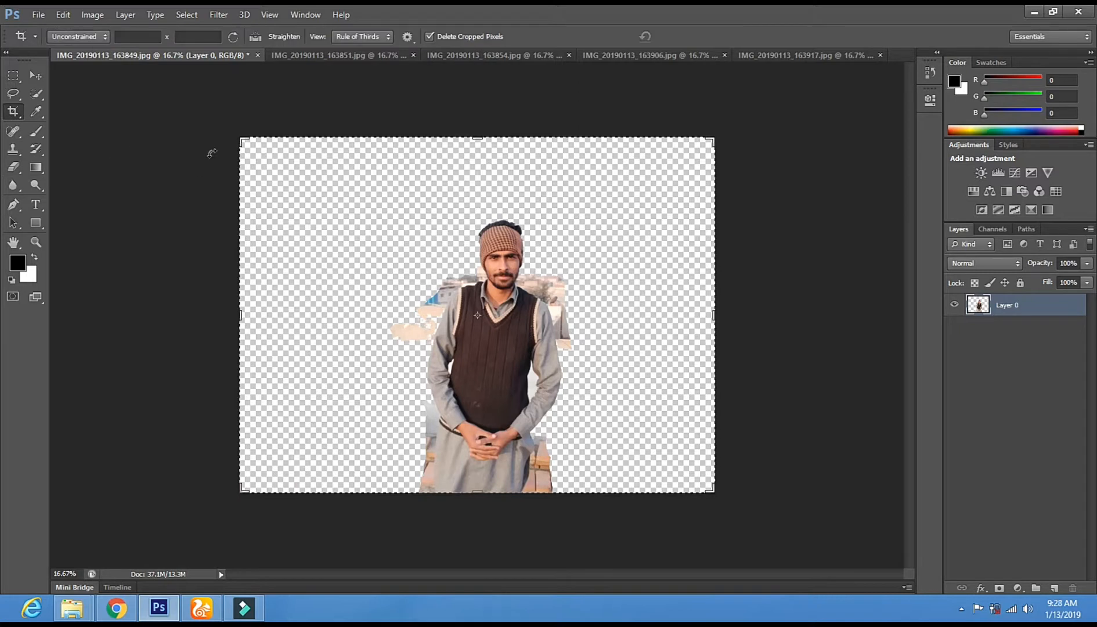
{"action": "left_click_drag", "start_coordinate": [243, 140], "coordinate": [135, 138]}
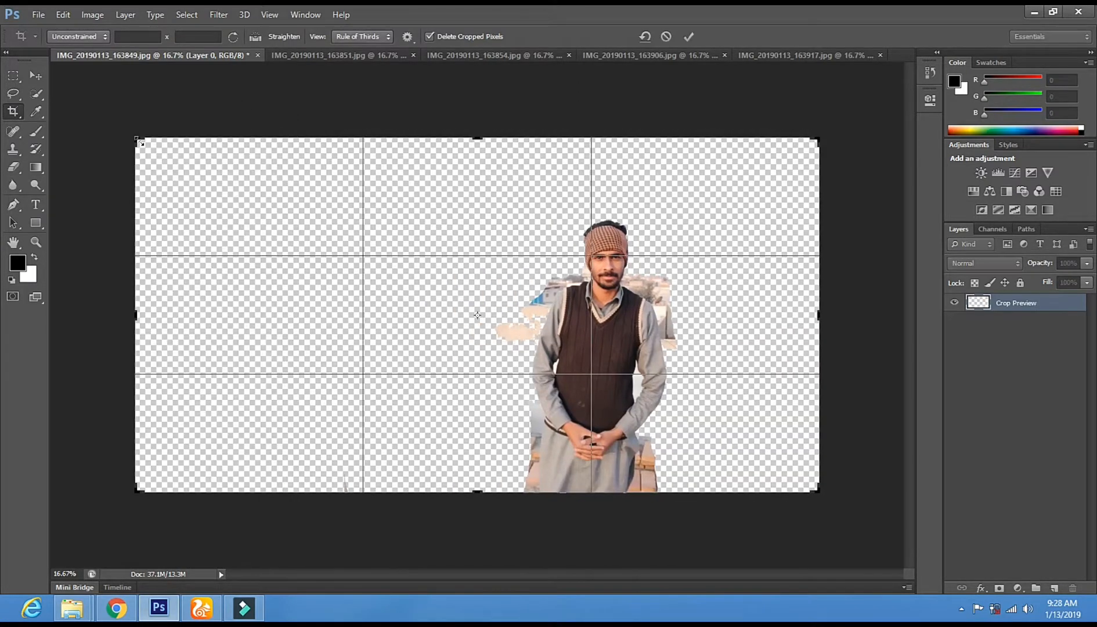
{"action": "left_click", "coordinate": [34, 74]}
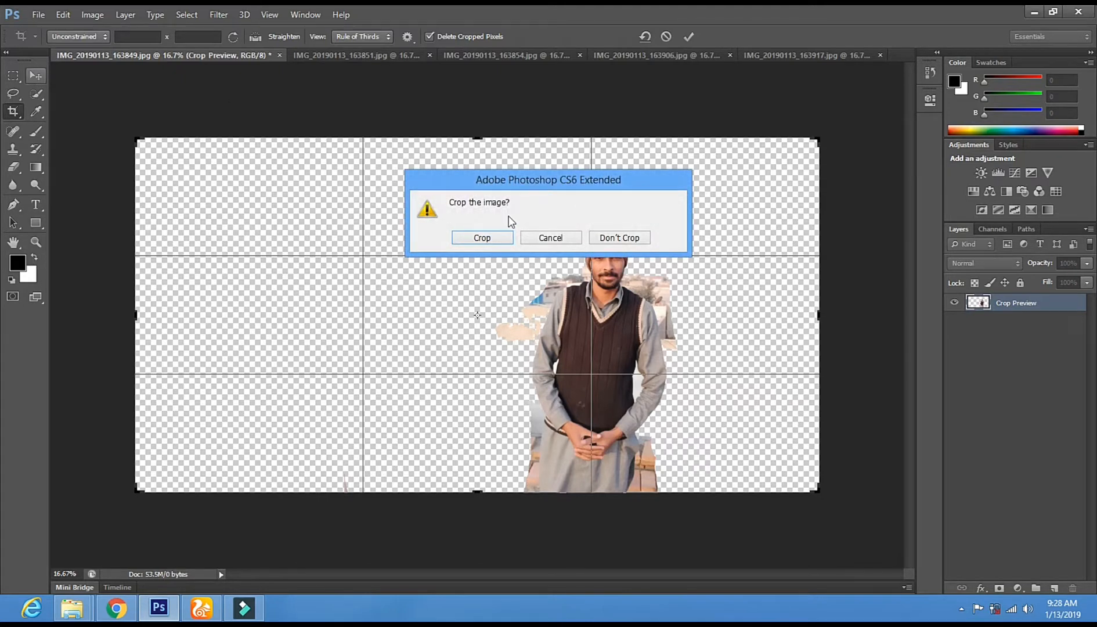
{"action": "left_click", "coordinate": [481, 238]}
{"action": "left_click_drag", "start_coordinate": [583, 324], "coordinate": [344, 336]}
- In IMG_20190113_163851, brush away the rooftops and bricks on both sides of the man with the Eraser tool
{"action": "left_click", "coordinate": [341, 55]}
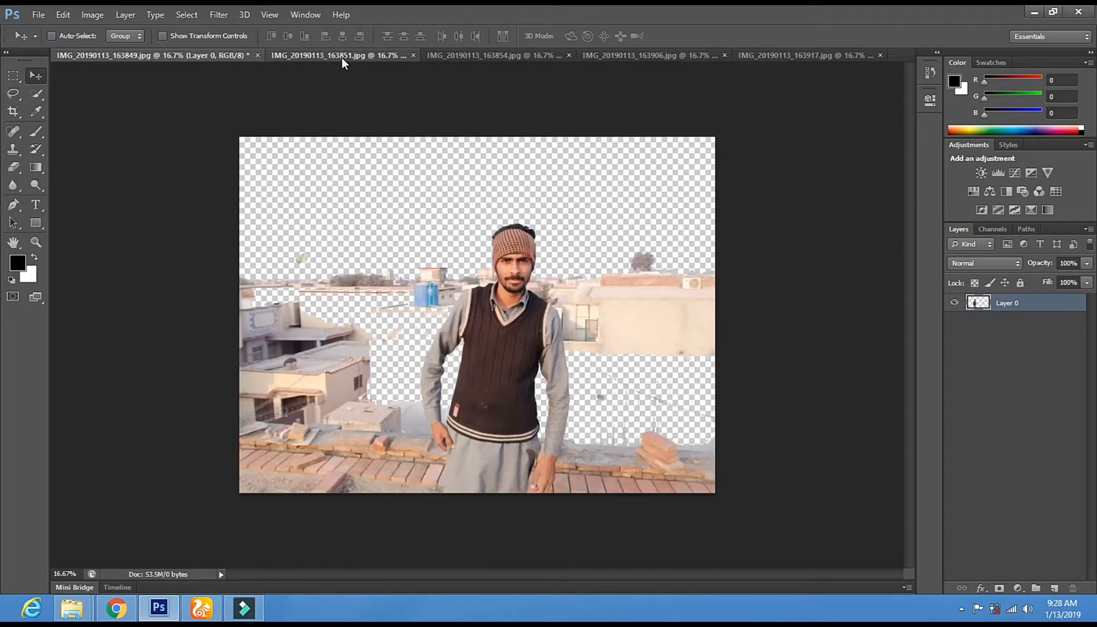
{"action": "left_click", "coordinate": [17, 169]}
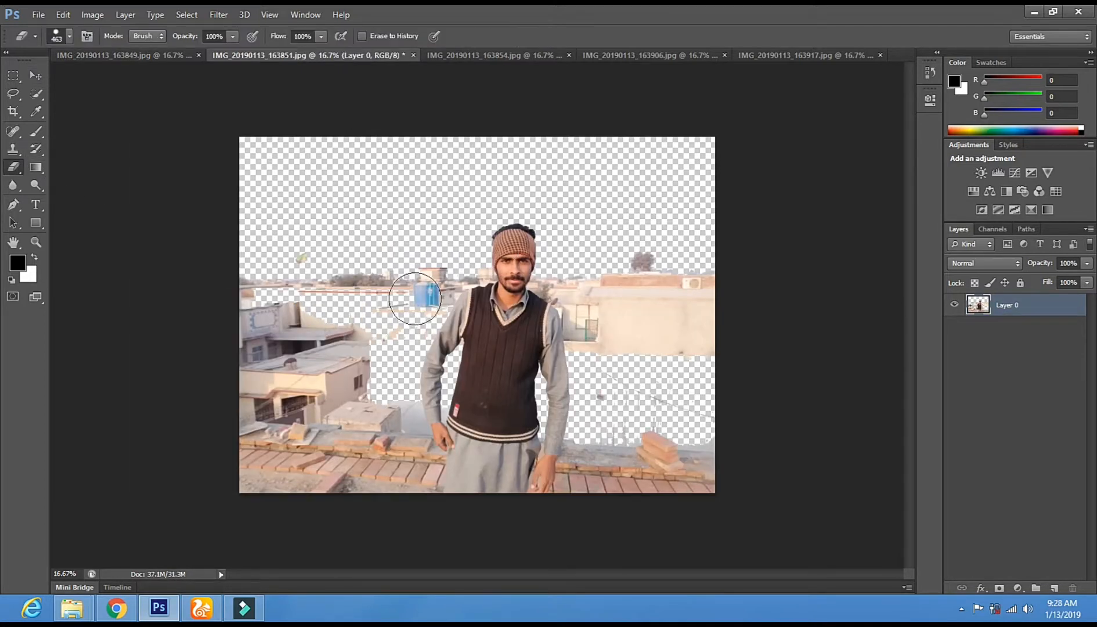
{"action": "mouse_move", "coordinate": [365, 362]}
{"action": "left_mouse_down"}
{"action": "mouse_move", "coordinate": [379, 289]}
{"action": "mouse_move", "coordinate": [365, 464]}
{"action": "mouse_move", "coordinate": [311, 245]}
{"action": "mouse_move", "coordinate": [252, 306]}
{"action": "mouse_move", "coordinate": [260, 461]}
{"action": "left_mouse_up"}
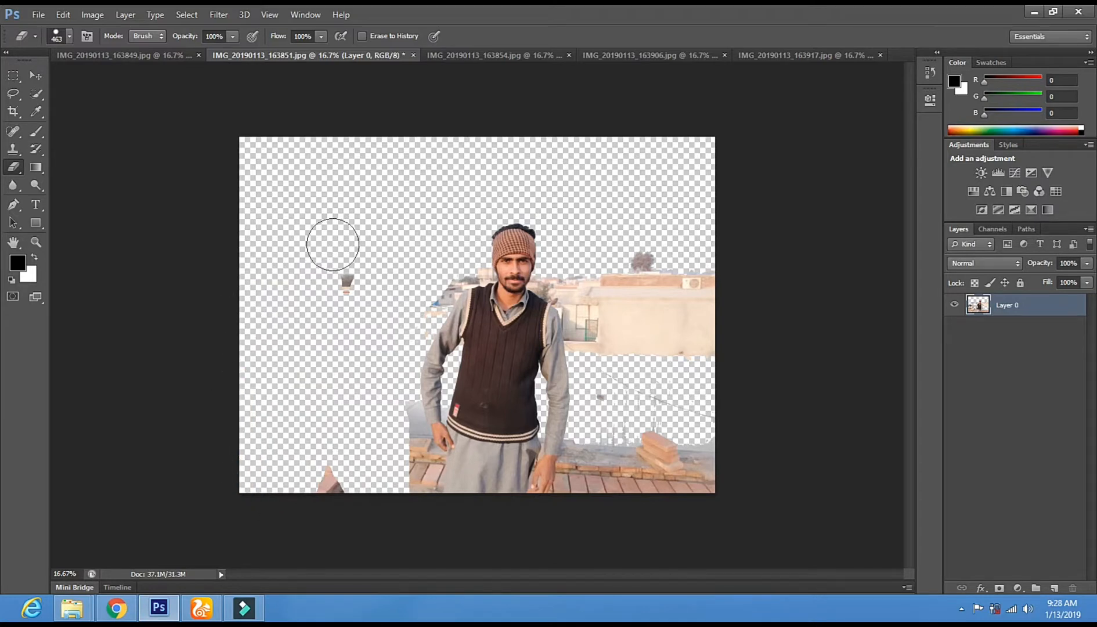
{"action": "left_click_drag", "start_coordinate": [331, 245], "coordinate": [338, 534]}
{"action": "mouse_move", "coordinate": [670, 257]}
{"action": "left_mouse_down"}
{"action": "mouse_move", "coordinate": [661, 522]}
{"action": "mouse_move", "coordinate": [714, 317]}
{"action": "mouse_move", "coordinate": [681, 554]}
{"action": "mouse_move", "coordinate": [622, 327]}
{"action": "mouse_move", "coordinate": [616, 251]}
{"action": "mouse_move", "coordinate": [621, 430]}
{"action": "mouse_move", "coordinate": [601, 503]}
{"action": "left_mouse_up"}
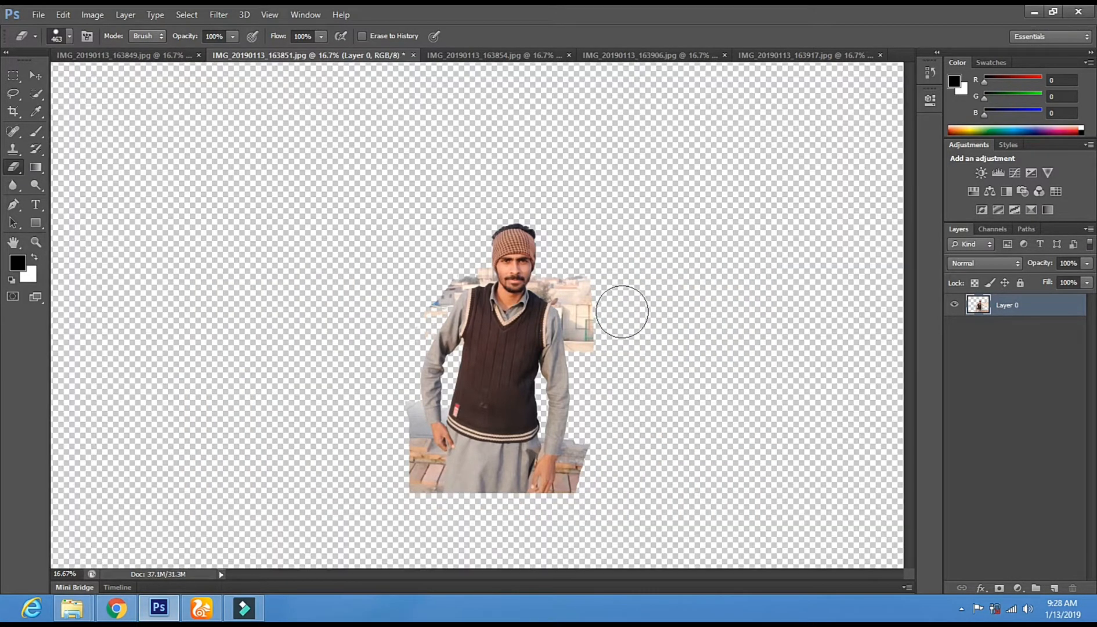
- Move the man cutout from IMG_20190113_163851 into IMG_20190113_163849, beside the first pose, and close the source image without saving
{"action": "left_click", "coordinate": [35, 76]}
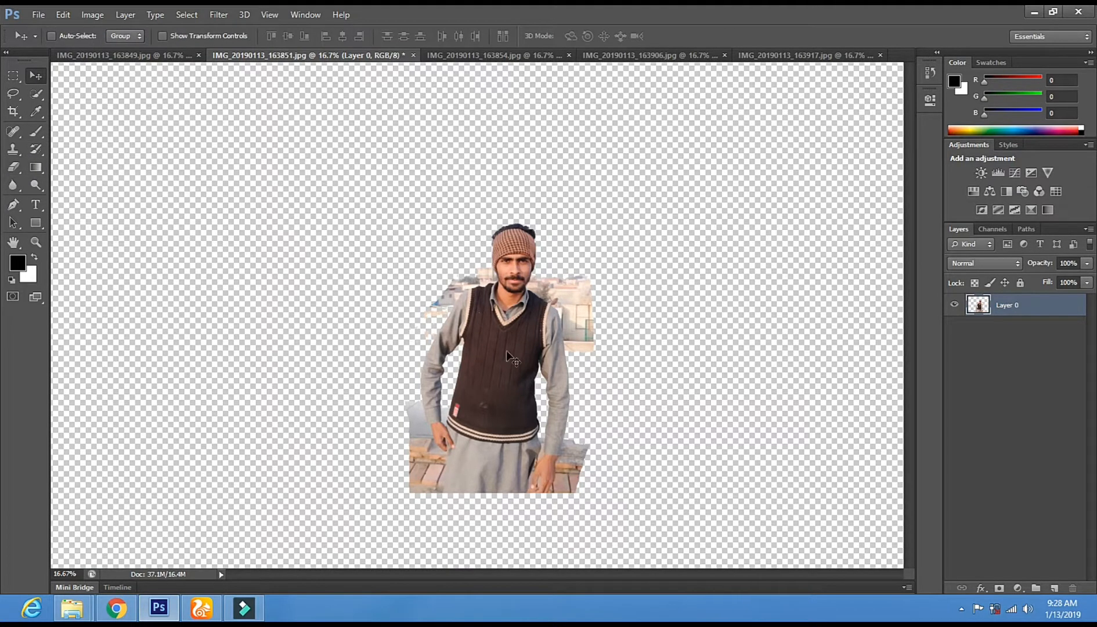
{"action": "left_click_drag", "start_coordinate": [434, 267], "coordinate": [563, 344]}
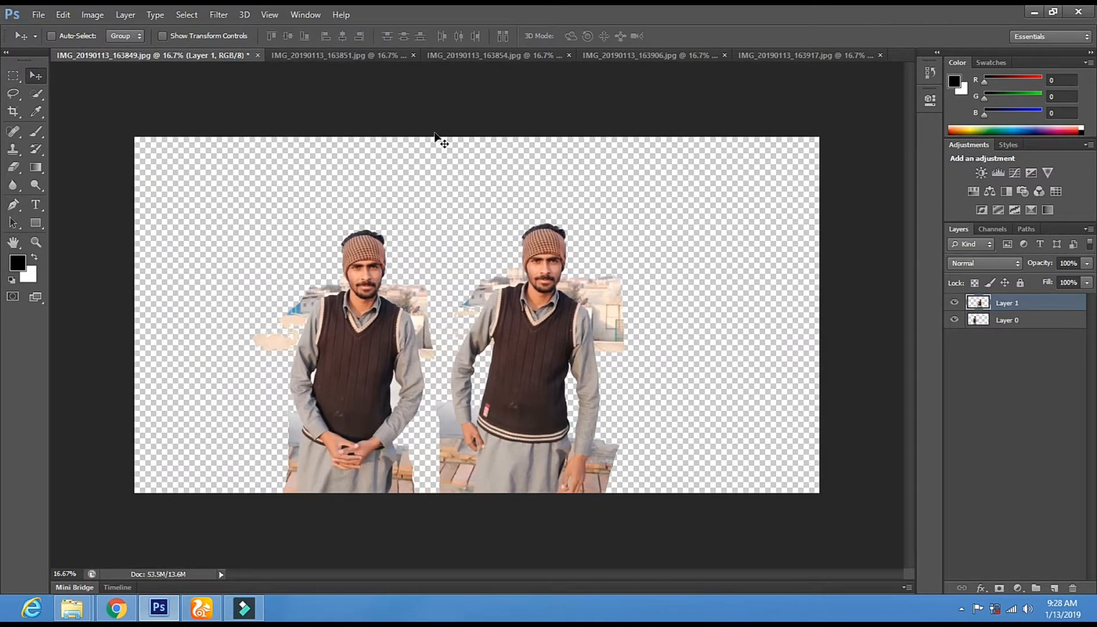
{"action": "left_click", "coordinate": [361, 58]}
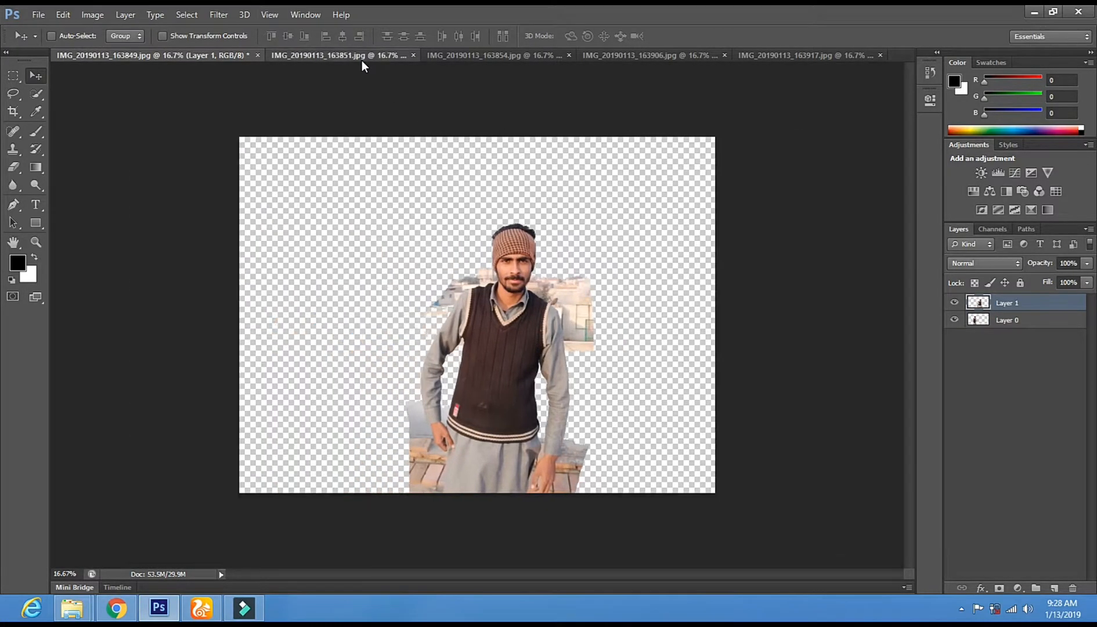
{"action": "left_click", "coordinate": [413, 54]}
{"action": "left_click", "coordinate": [536, 237]}
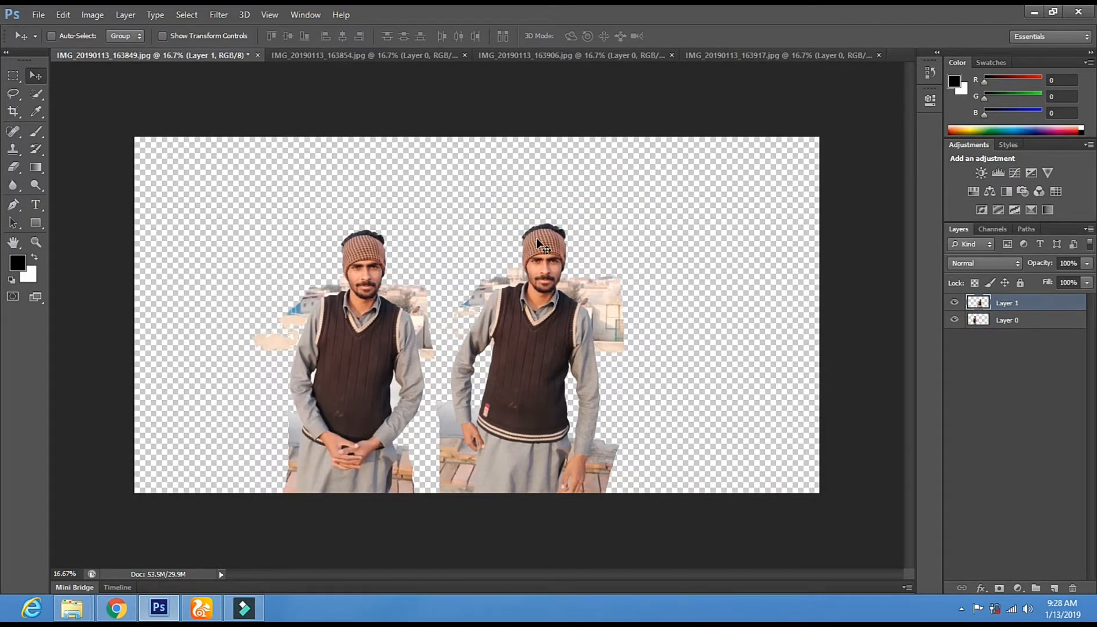
- In IMG_20190113_163854, brush away the rooftops and bricks on both sides of the man with the Eraser tool
{"action": "left_click", "coordinate": [384, 57]}
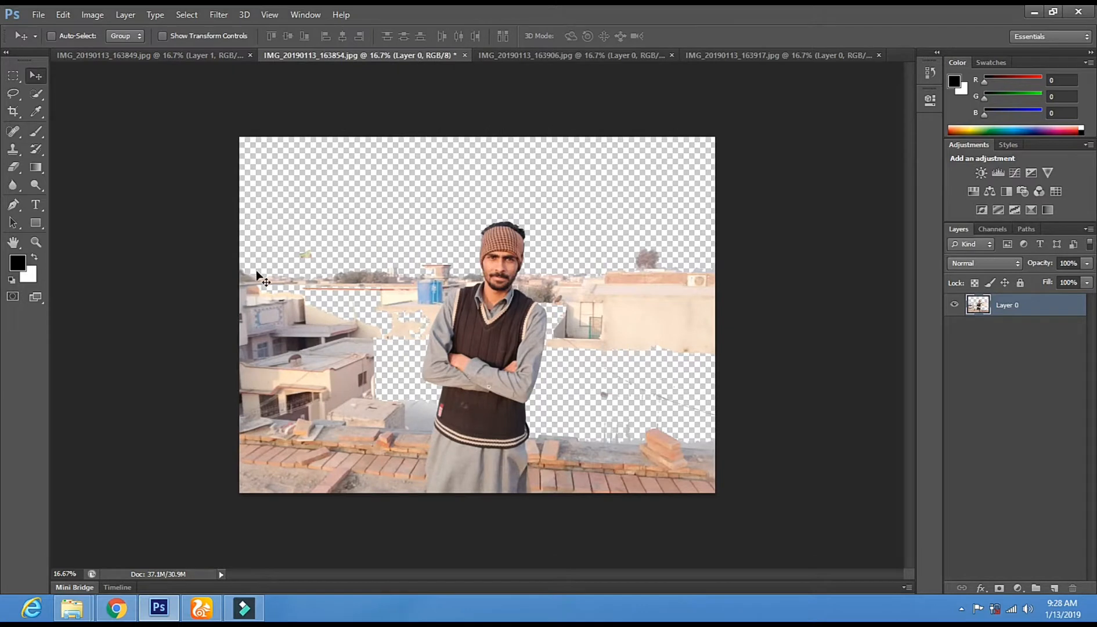
{"action": "left_click", "coordinate": [13, 167]}
{"action": "mouse_move", "coordinate": [426, 268]}
{"action": "left_mouse_down"}
{"action": "mouse_move", "coordinate": [376, 467]}
{"action": "mouse_move", "coordinate": [374, 284]}
{"action": "mouse_move", "coordinate": [342, 459]}
{"action": "mouse_move", "coordinate": [383, 416]}
{"action": "mouse_move", "coordinate": [316, 277]}
{"action": "mouse_move", "coordinate": [250, 406]}
{"action": "left_mouse_up"}
{"action": "mouse_move", "coordinate": [596, 299]}
{"action": "left_mouse_down"}
{"action": "mouse_move", "coordinate": [584, 278]}
{"action": "mouse_move", "coordinate": [566, 501]}
{"action": "mouse_move", "coordinate": [617, 379]}
{"action": "mouse_move", "coordinate": [629, 290]}
{"action": "mouse_move", "coordinate": [630, 557]}
{"action": "mouse_move", "coordinate": [691, 178]}
{"action": "mouse_move", "coordinate": [683, 517]}
{"action": "mouse_move", "coordinate": [703, 227]}
{"action": "mouse_move", "coordinate": [333, 249]}
{"action": "mouse_move", "coordinate": [235, 271]}
{"action": "mouse_move", "coordinate": [206, 492]}
{"action": "left_mouse_up"}
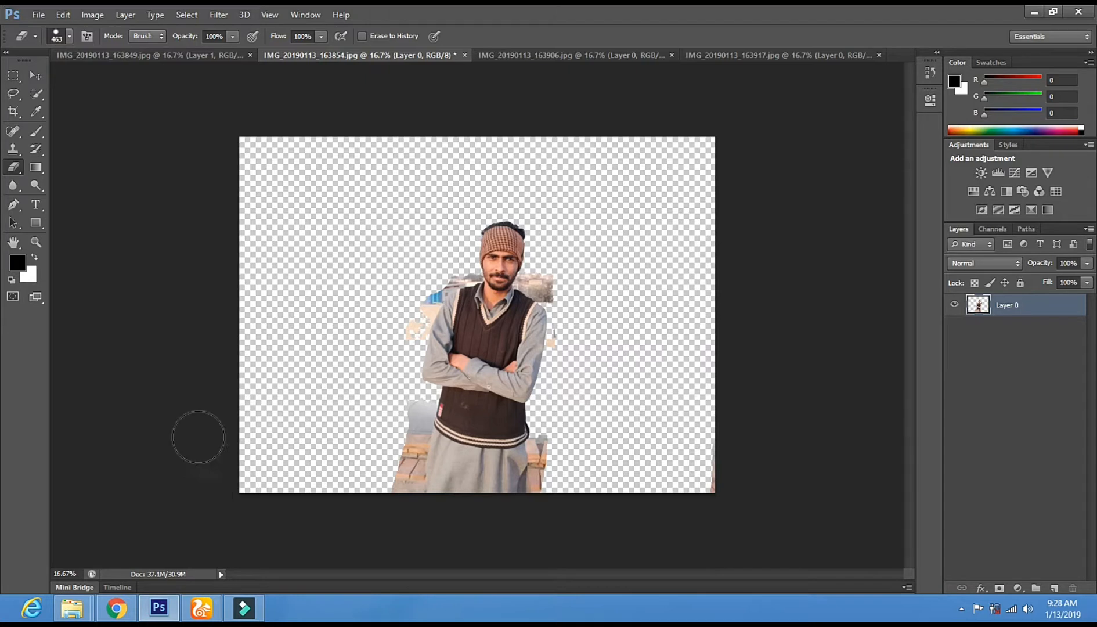
- Place the crossed-arms cutout right of the other two poses in IMG_20190113_163849 and close IMG_20190113_163854 without saving
{"action": "left_click", "coordinate": [36, 76]}
{"action": "left_click_drag", "start_coordinate": [509, 325], "coordinate": [702, 329]}
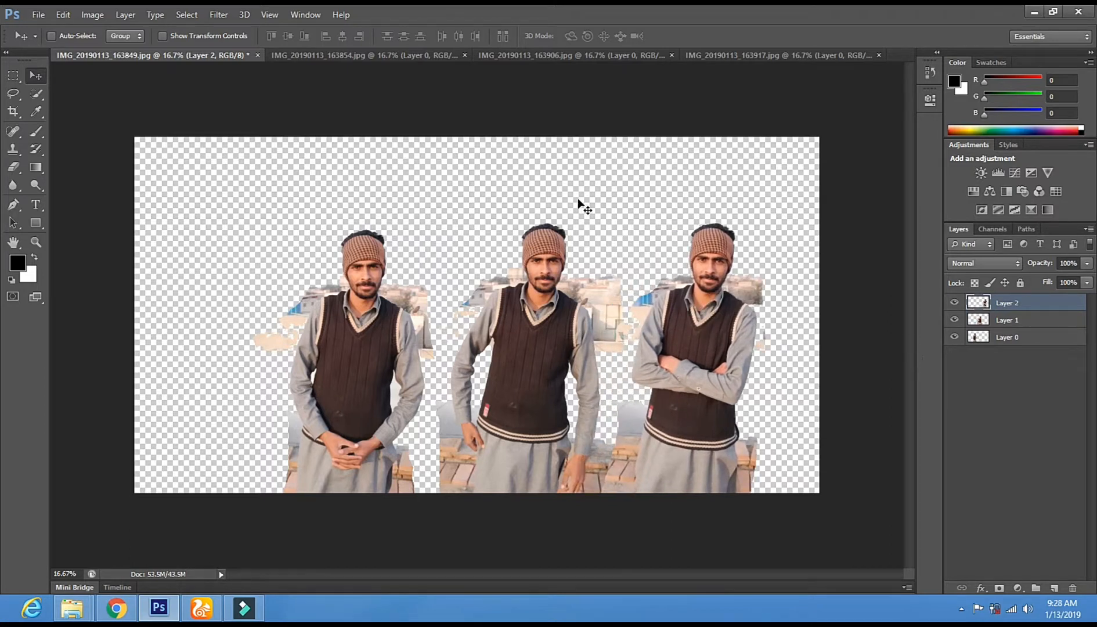
{"action": "left_click", "coordinate": [424, 55]}
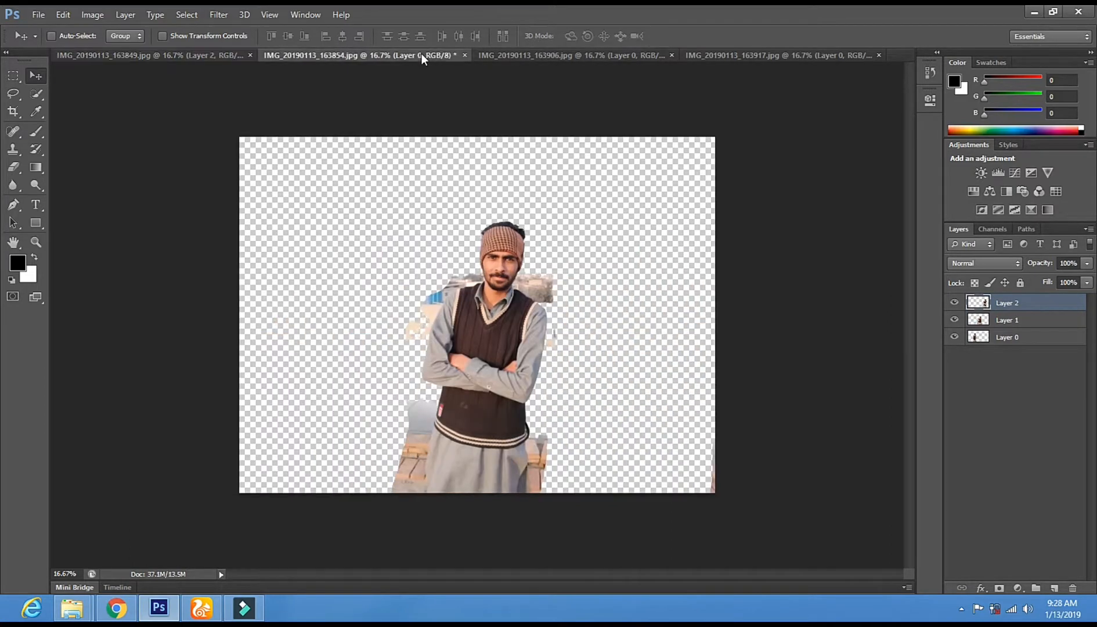
{"action": "left_click", "coordinate": [465, 55]}
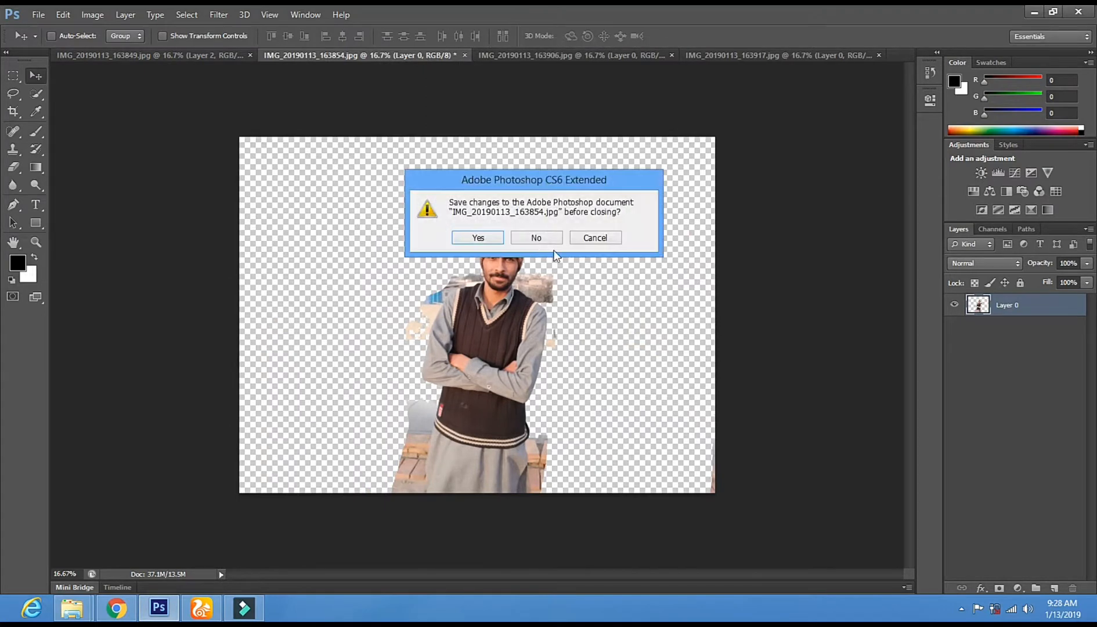
{"action": "left_click", "coordinate": [552, 239]}
- Erase the rooftops and bricks around the man in IMG_20190113_163906 and place the cutout left of the three poses in IMG_20190113_163849
{"action": "left_click", "coordinate": [400, 54]}
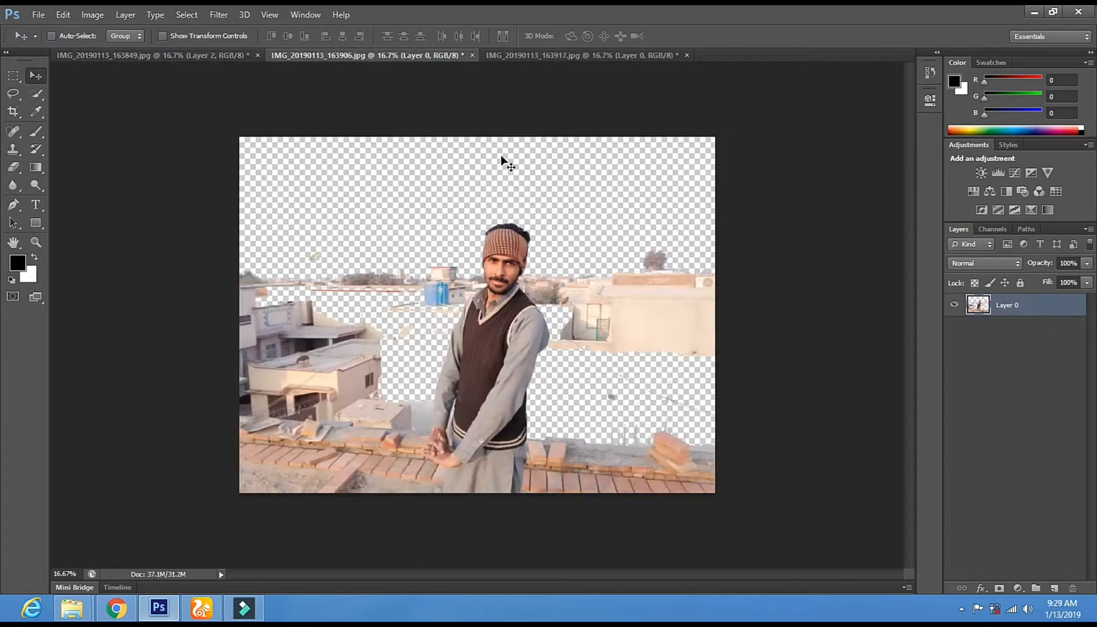
{"action": "left_click", "coordinate": [14, 167]}
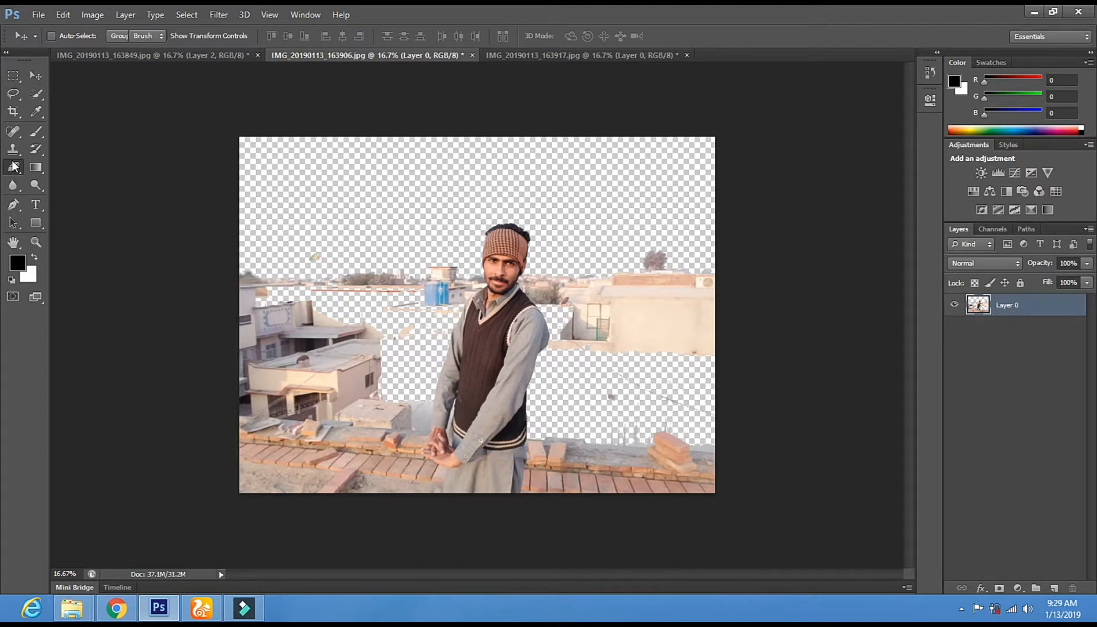
{"action": "mouse_move", "coordinate": [383, 345]}
{"action": "left_mouse_down"}
{"action": "mouse_move", "coordinate": [366, 326]}
{"action": "mouse_move", "coordinate": [325, 406]}
{"action": "mouse_move", "coordinate": [257, 294]}
{"action": "mouse_move", "coordinate": [336, 293]}
{"action": "mouse_move", "coordinate": [573, 235]}
{"action": "mouse_move", "coordinate": [579, 497]}
{"action": "mouse_move", "coordinate": [668, 291]}
{"action": "mouse_move", "coordinate": [603, 619]}
{"action": "mouse_move", "coordinate": [668, 511]}
{"action": "left_mouse_up"}
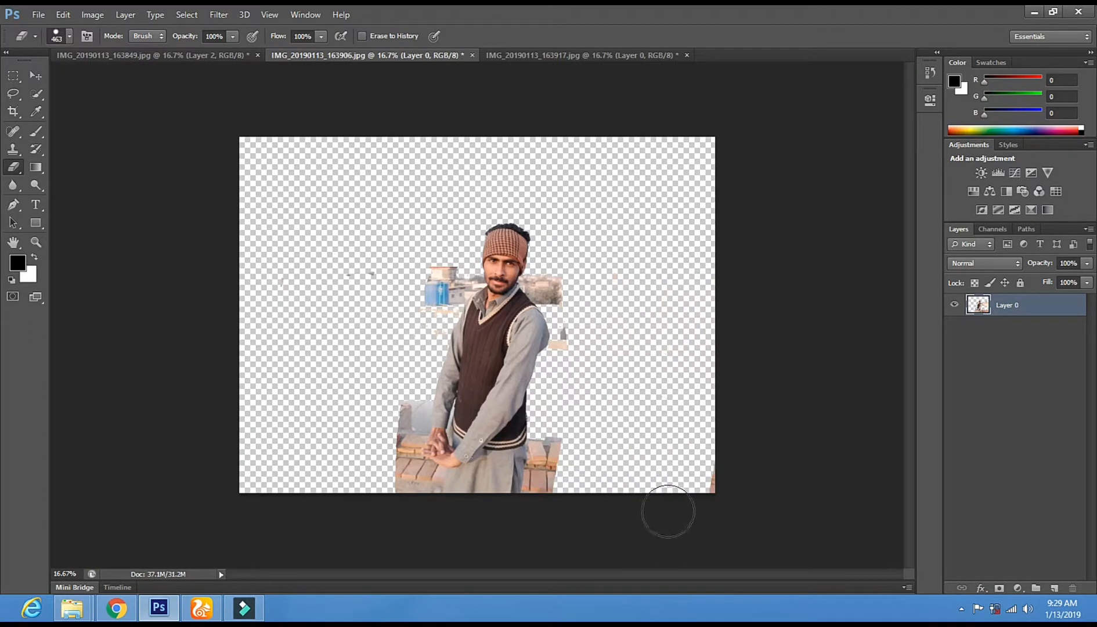
{"action": "left_click", "coordinate": [36, 75]}
{"action": "left_click_drag", "start_coordinate": [515, 343], "coordinate": [239, 343]}
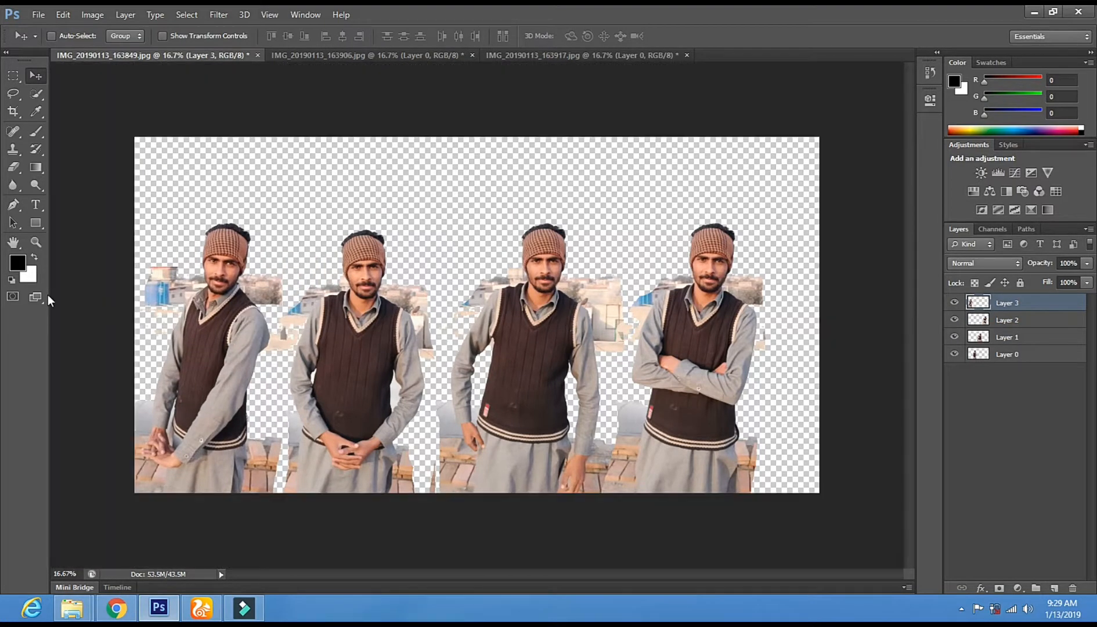
- Extend the canvas of IMG_20190113_163849 to the left with the Crop tool to make room for a fifth pose
{"action": "left_click", "coordinate": [36, 242]}
{"action": "left_click", "coordinate": [367, 322], "text": "alt"}
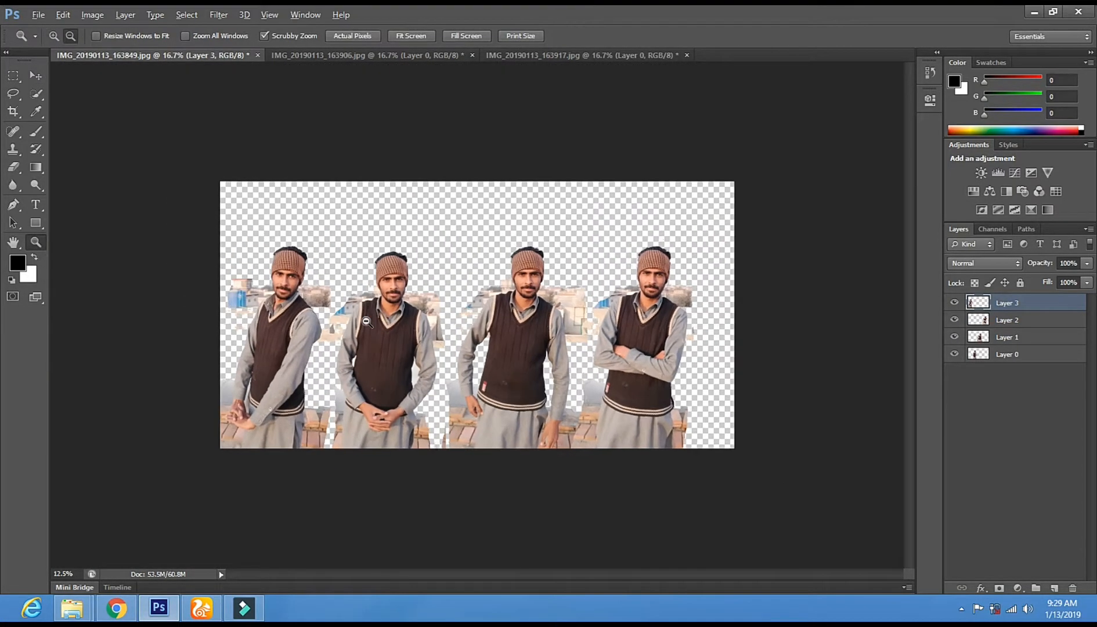
{"action": "left_click", "coordinate": [13, 111]}
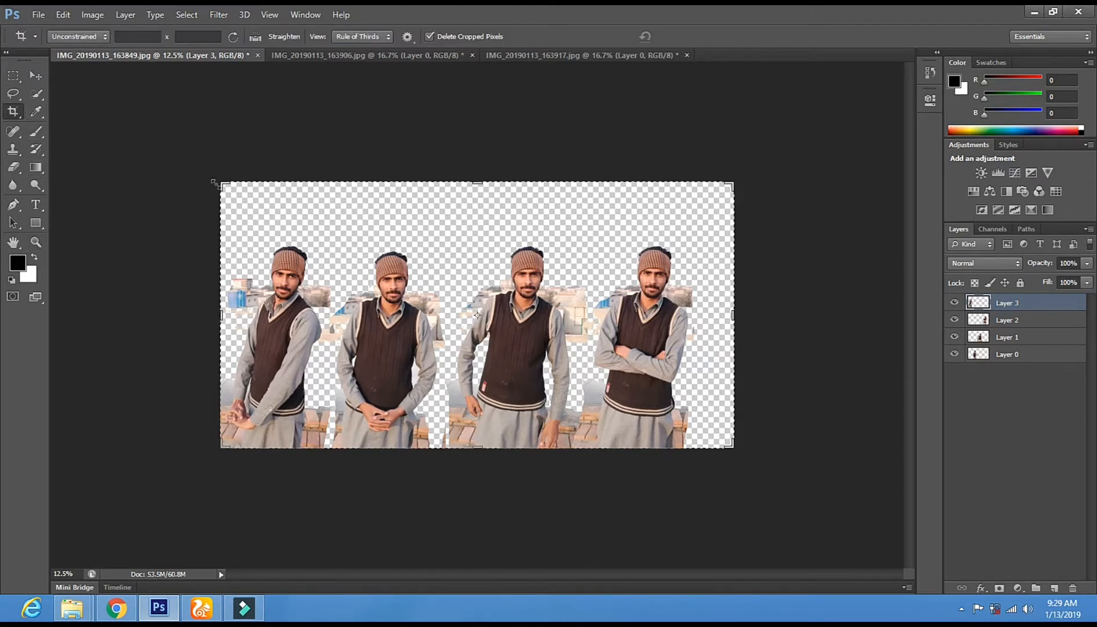
{"action": "left_click_drag", "start_coordinate": [222, 187], "coordinate": [145, 186]}
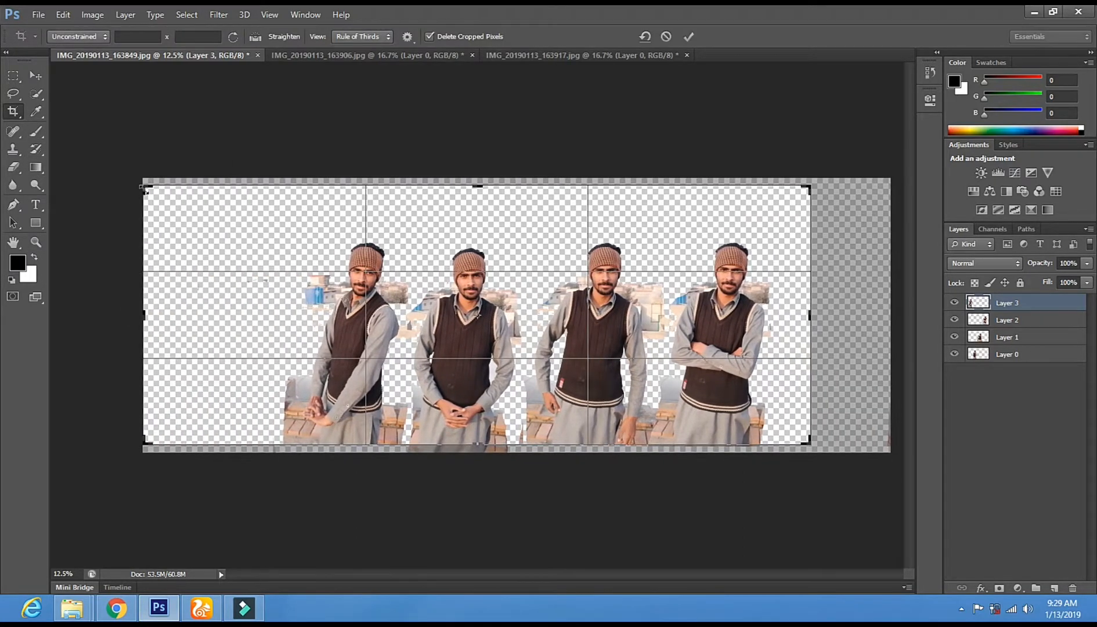
{"action": "left_click", "coordinate": [40, 78]}
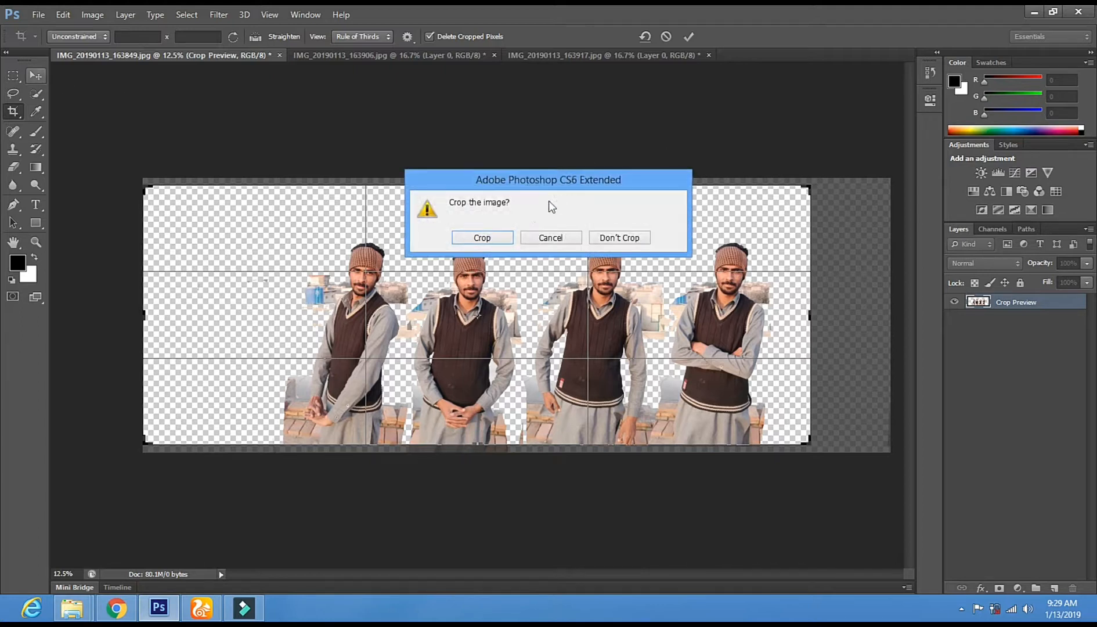
{"action": "left_click", "coordinate": [497, 233]}
- Close IMG_20190113_163906 without saving its changes
{"action": "left_click", "coordinate": [401, 54]}
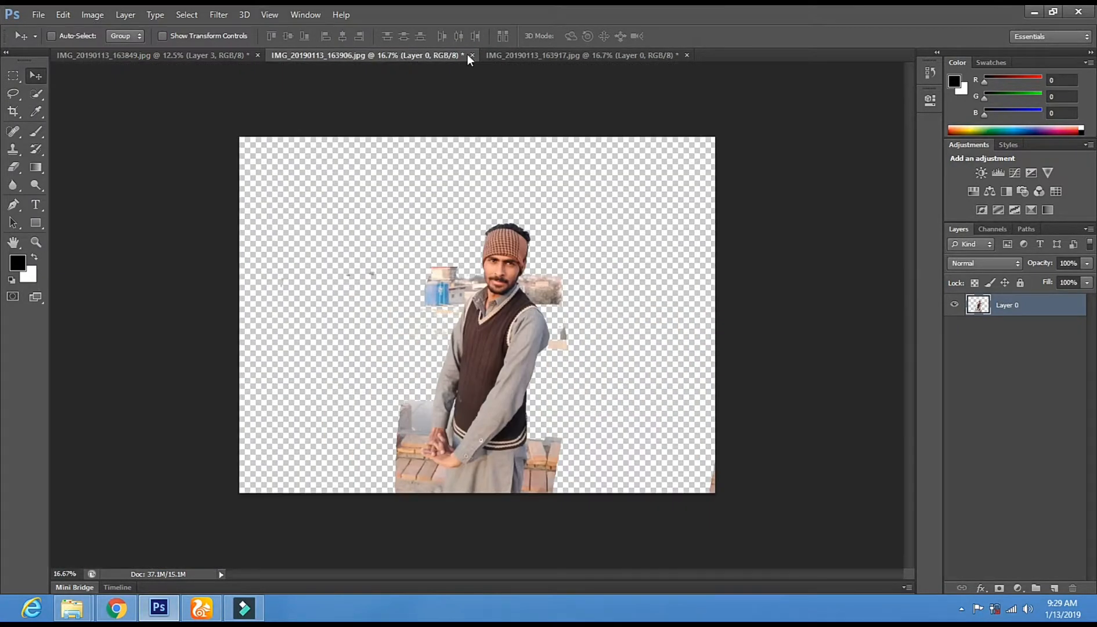
{"action": "left_click", "coordinate": [471, 54]}
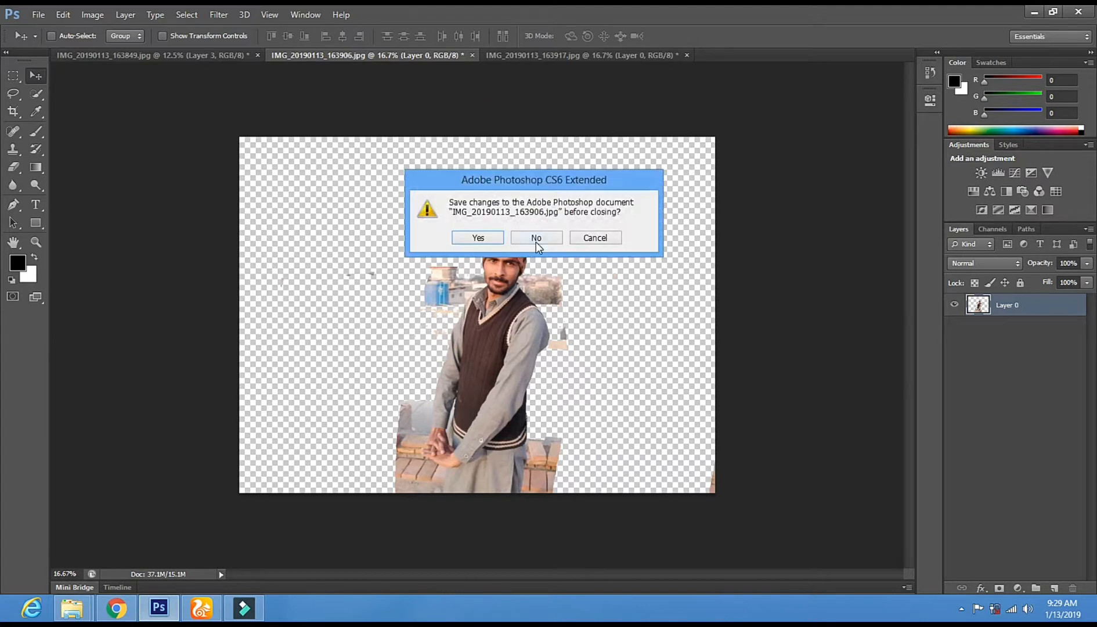
{"action": "left_click", "coordinate": [535, 238]}
- In IMG_20190113_163917, brush away the buildings and bricks on both sides of the man with the Eraser tool
{"action": "left_click", "coordinate": [404, 53]}
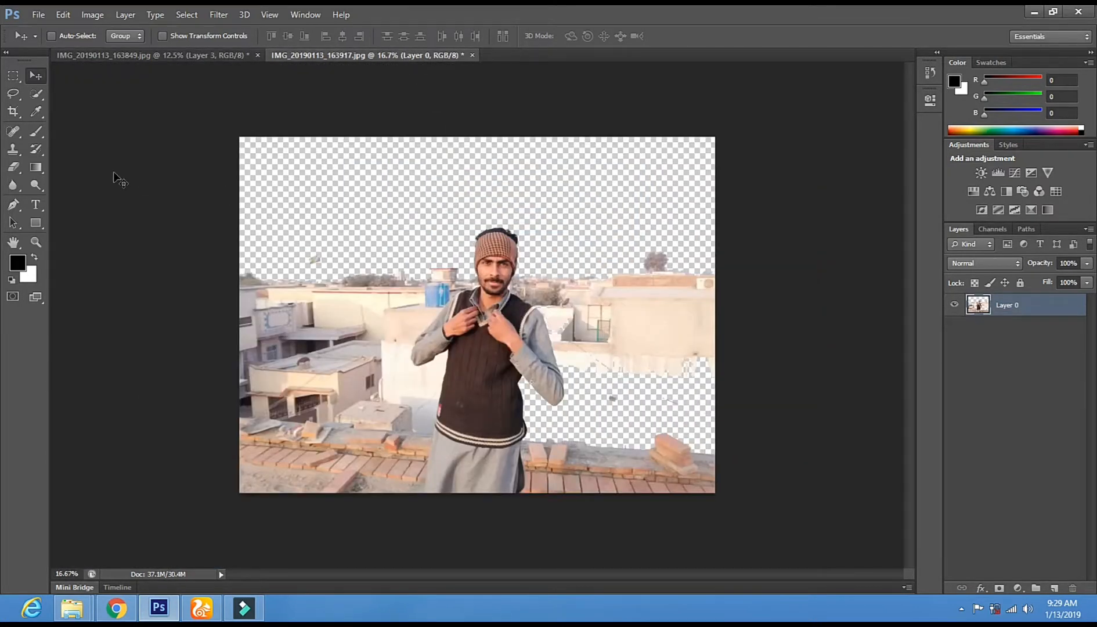
{"action": "left_click", "coordinate": [14, 149]}
{"action": "left_click", "coordinate": [18, 168]}
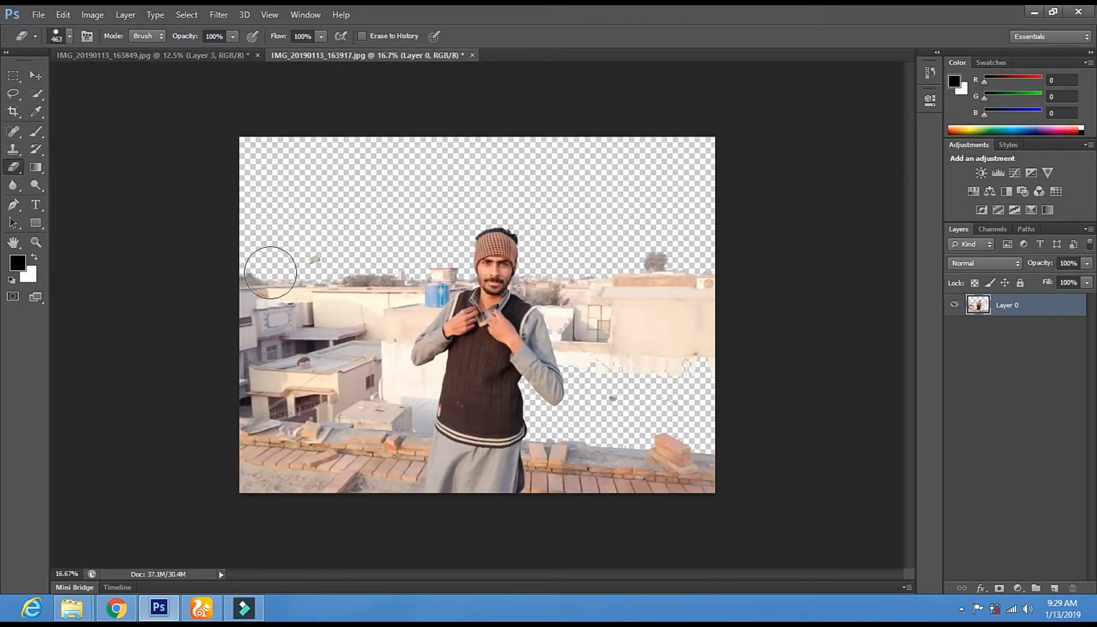
{"action": "mouse_move", "coordinate": [362, 313]}
{"action": "left_mouse_down"}
{"action": "mouse_move", "coordinate": [350, 400]}
{"action": "mouse_move", "coordinate": [372, 431]}
{"action": "mouse_move", "coordinate": [380, 502]}
{"action": "mouse_move", "coordinate": [318, 493]}
{"action": "mouse_move", "coordinate": [299, 428]}
{"action": "mouse_move", "coordinate": [241, 341]}
{"action": "left_mouse_up"}
{"action": "mouse_move", "coordinate": [584, 286]}
{"action": "left_mouse_down"}
{"action": "mouse_move", "coordinate": [617, 421]}
{"action": "mouse_move", "coordinate": [568, 464]}
{"action": "mouse_move", "coordinate": [566, 512]}
{"action": "mouse_move", "coordinate": [679, 502]}
{"action": "mouse_move", "coordinate": [657, 336]}
{"action": "mouse_move", "coordinate": [697, 391]}
{"action": "mouse_move", "coordinate": [711, 476]}
{"action": "left_mouse_up"}
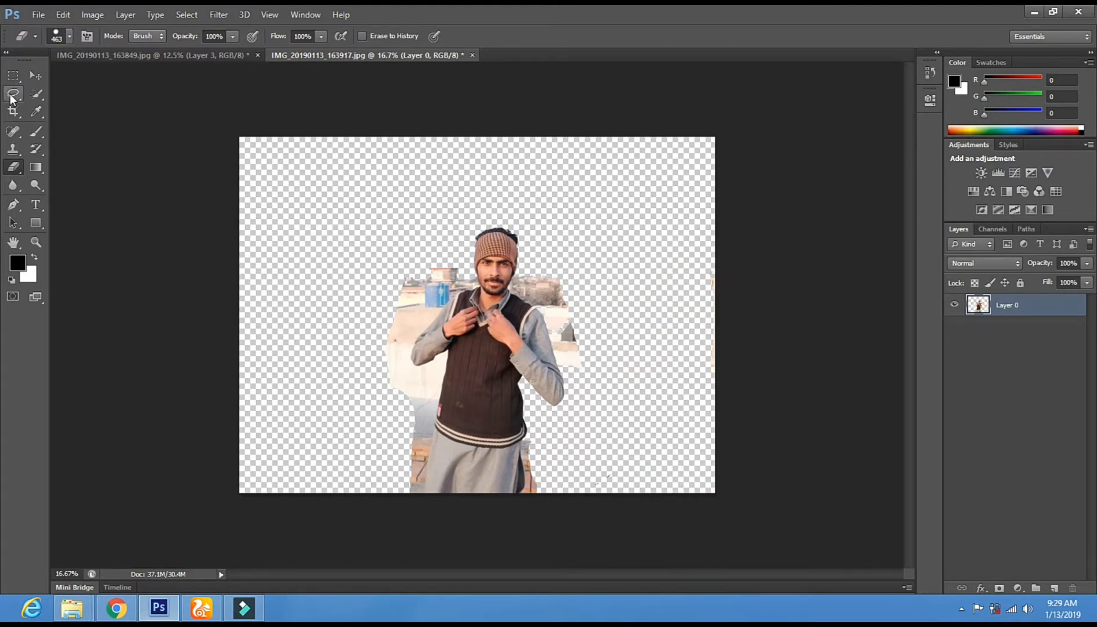
- Move the cutout from IMG_20190113_163917 into the empty space at the far left of IMG_20190113_163849
{"action": "left_click", "coordinate": [36, 76]}
{"action": "left_click_drag", "start_coordinate": [389, 274], "coordinate": [257, 164]}
{"action": "left_click_drag", "start_coordinate": [251, 325], "coordinate": [243, 356]}
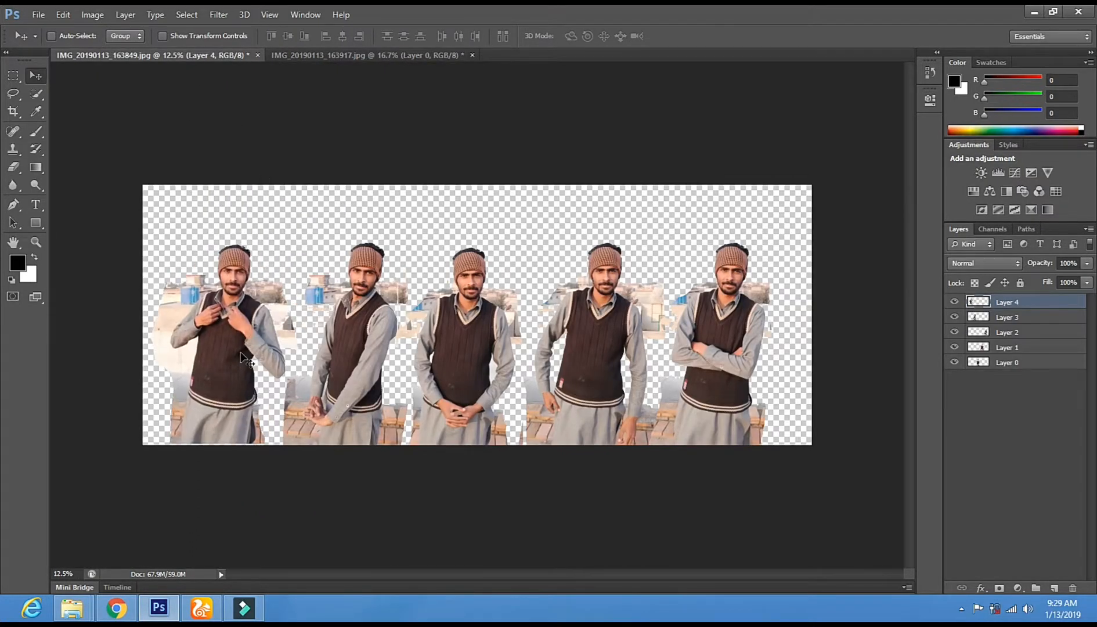
- Swap the clasped-hands pose on Layer 0 with the collar-holding pose on Layer 4, putting Layer 4 in the middle and Layer 0 far left
{"action": "right_click", "coordinate": [468, 355]}
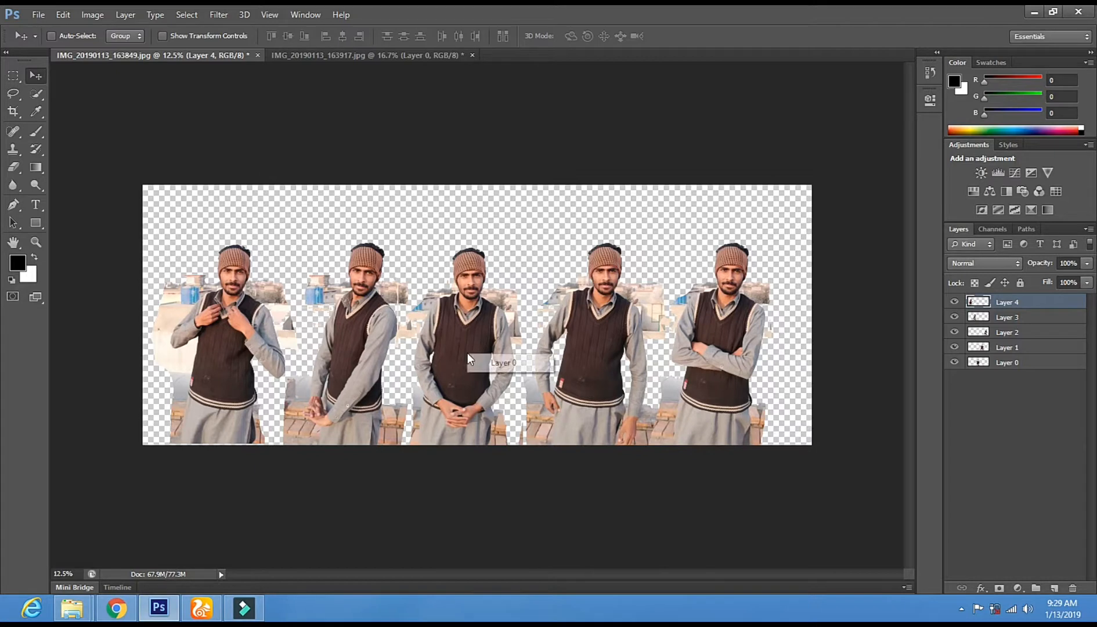
{"action": "left_click", "coordinate": [481, 363]}
{"action": "left_click_drag", "start_coordinate": [475, 343], "coordinate": [676, 343]}
{"action": "right_click", "coordinate": [207, 341]}
{"action": "left_click", "coordinate": [258, 347]}
{"action": "left_click_drag", "start_coordinate": [214, 346], "coordinate": [467, 349]}
{"action": "right_click", "coordinate": [661, 354]}
{"action": "left_click", "coordinate": [674, 362]}
{"action": "left_click_drag", "start_coordinate": [670, 363], "coordinate": [250, 365]}
- Shift the fourth pose on Layer 1 and the crossed-arms pose on Layer 2 slightly to the right
{"action": "right_click", "coordinate": [602, 350]}
{"action": "left_click", "coordinate": [615, 358]}
{"action": "left_click_drag", "start_coordinate": [611, 357], "coordinate": [620, 357]}
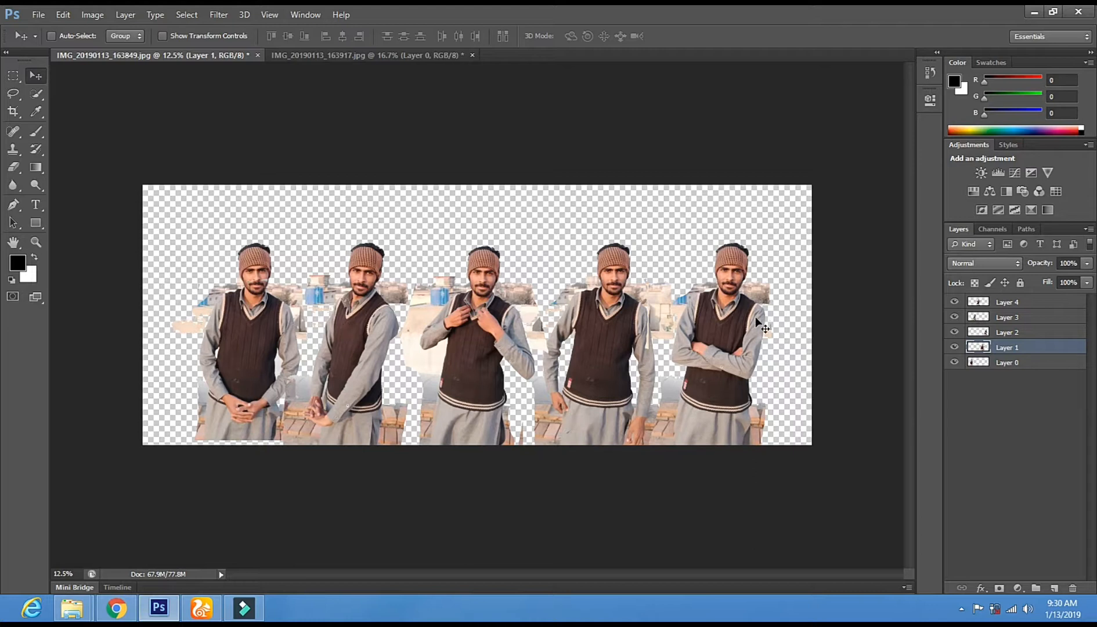
{"action": "right_click", "coordinate": [694, 349]}
{"action": "left_click", "coordinate": [702, 356]}
{"action": "left_click_drag", "start_coordinate": [703, 358], "coordinate": [718, 361]}
- On Layer 3, erase the stray specks over the leftmost man's face and the outer edge of the blue tank
{"action": "left_click", "coordinate": [35, 242]}
{"action": "left_click", "coordinate": [291, 306]}
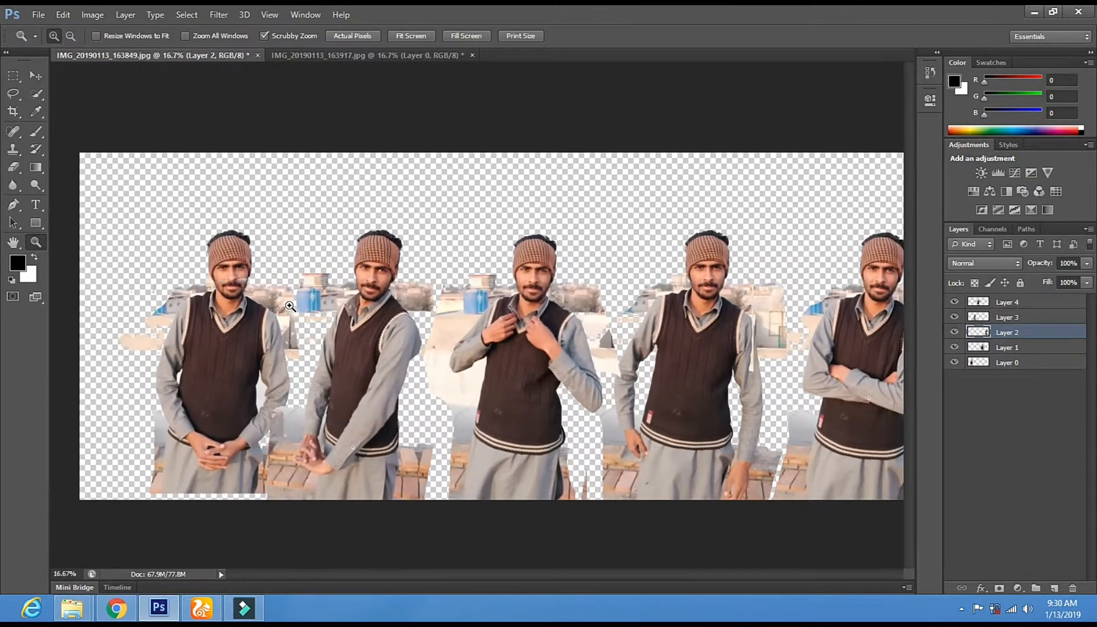
{"action": "left_click", "coordinate": [290, 306]}
{"action": "left_click", "coordinate": [290, 306]}
{"action": "left_click", "coordinate": [35, 77]}
{"action": "right_click", "coordinate": [457, 324]}
{"action": "left_click", "coordinate": [486, 335]}
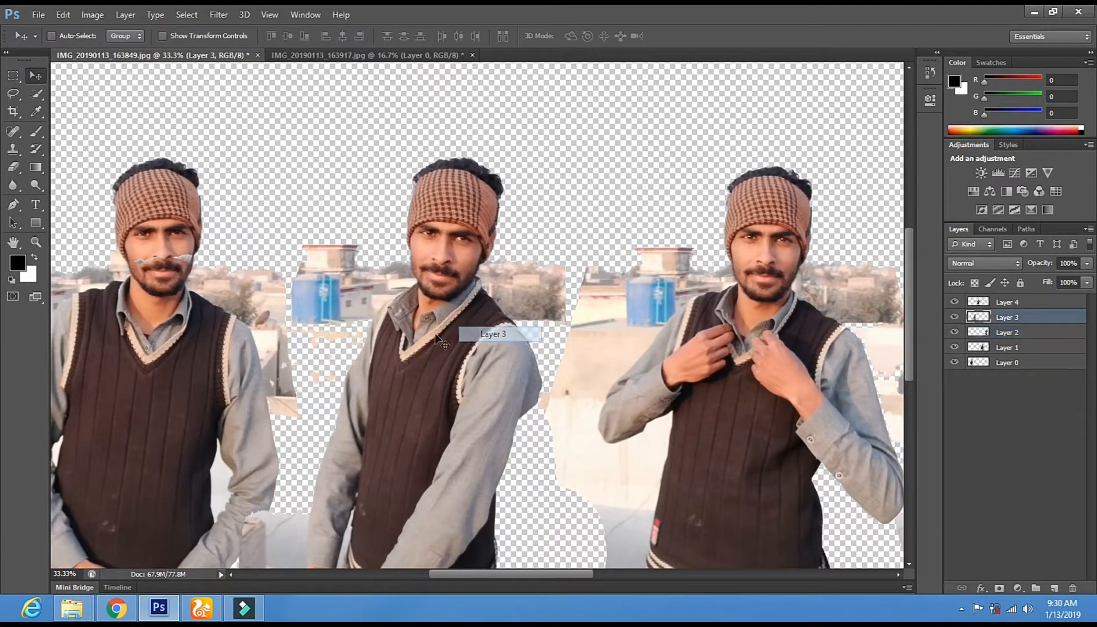
{"action": "left_click", "coordinate": [14, 168]}
{"action": "left_click_drag", "start_coordinate": [257, 264], "coordinate": [288, 274]}
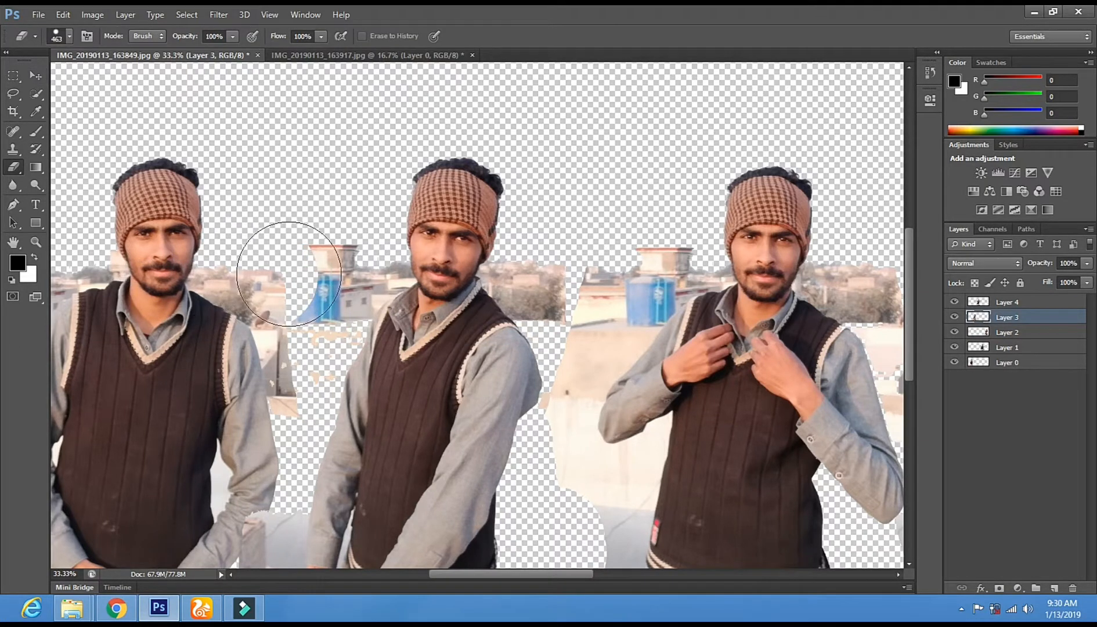
- Set the eraser to 135 px and erase the remaining tank and rooftops left of the second man's face
{"action": "right_click", "coordinate": [485, 237]}
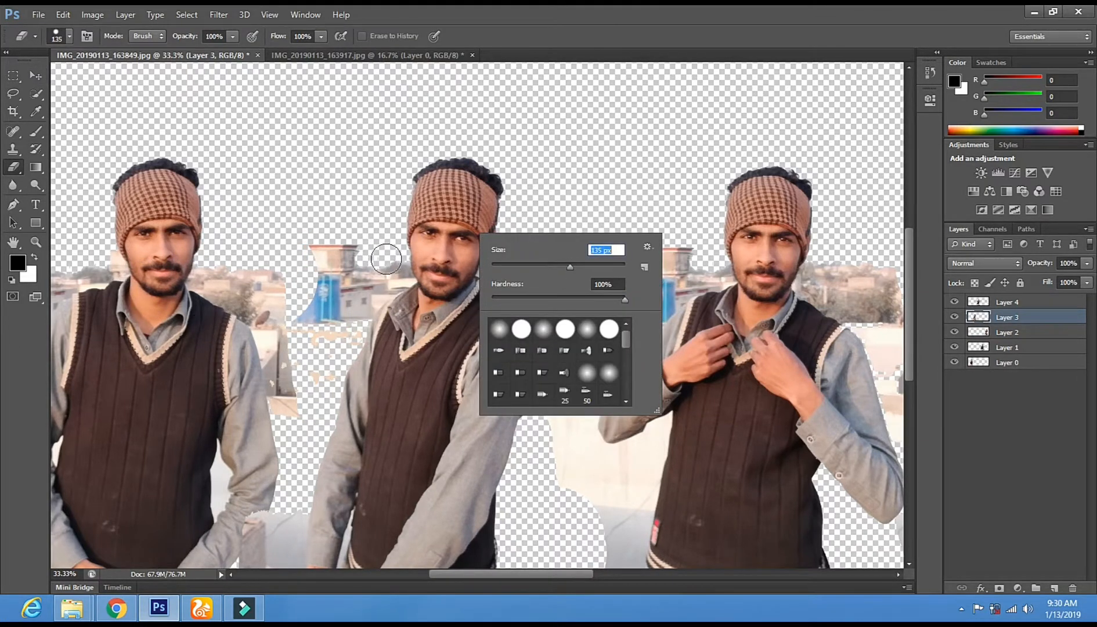
{"action": "key", "text": "Return"}
{"action": "mouse_move", "coordinate": [396, 272]}
{"action": "left_mouse_down"}
{"action": "mouse_move", "coordinate": [336, 347]}
{"action": "mouse_move", "coordinate": [325, 244]}
{"action": "mouse_move", "coordinate": [314, 350]}
{"action": "mouse_move", "coordinate": [303, 310]}
{"action": "mouse_move", "coordinate": [303, 338]}
{"action": "mouse_move", "coordinate": [353, 229]}
{"action": "mouse_move", "coordinate": [361, 272]}
{"action": "left_mouse_up"}
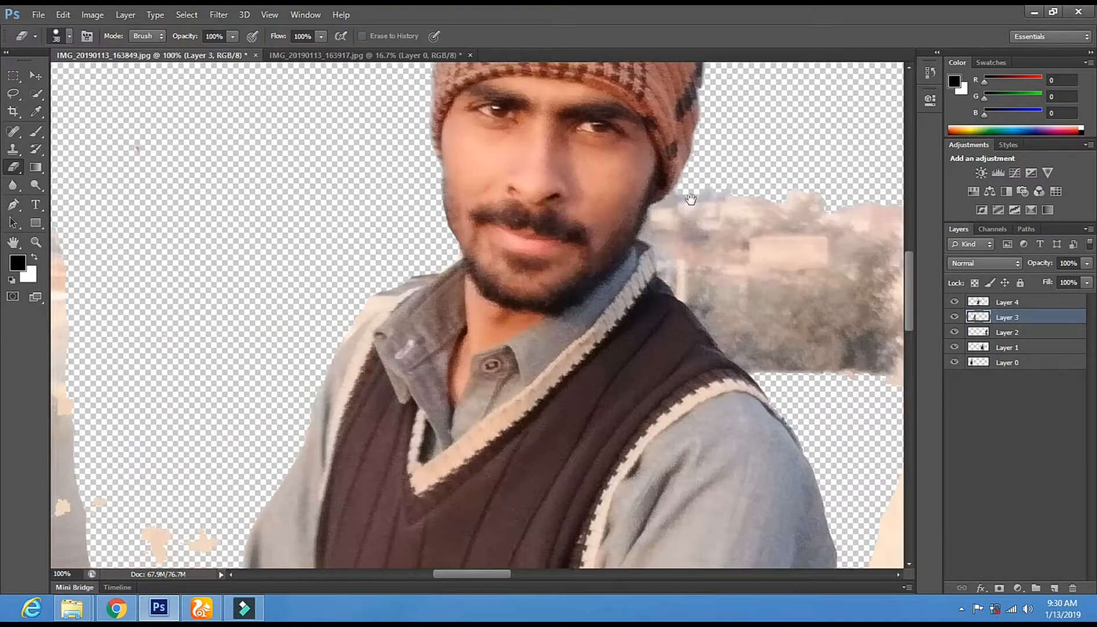
- Set the eraser to 70 px and erase the trees and buildings to the right of the second man's neck and shoulder
{"action": "left_click_drag", "start_coordinate": [692, 199], "coordinate": [378, 178]}
{"action": "left_click", "coordinate": [36, 241]}
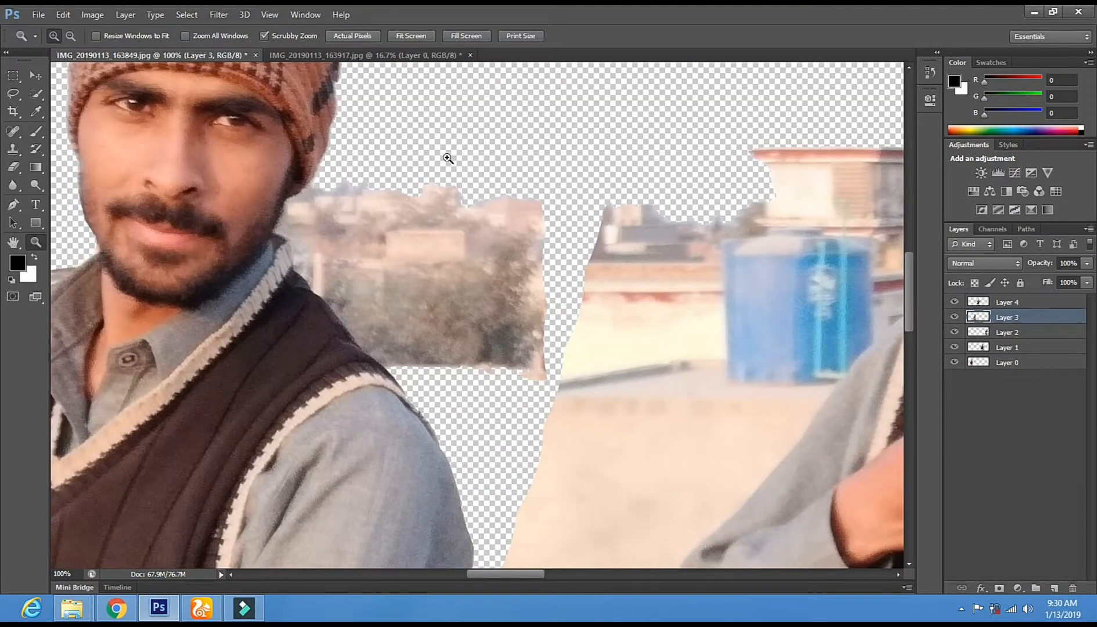
{"action": "key", "text": "e"}
{"action": "right_click", "coordinate": [408, 138]}
{"action": "left_click_drag", "start_coordinate": [462, 166], "coordinate": [471, 166]}
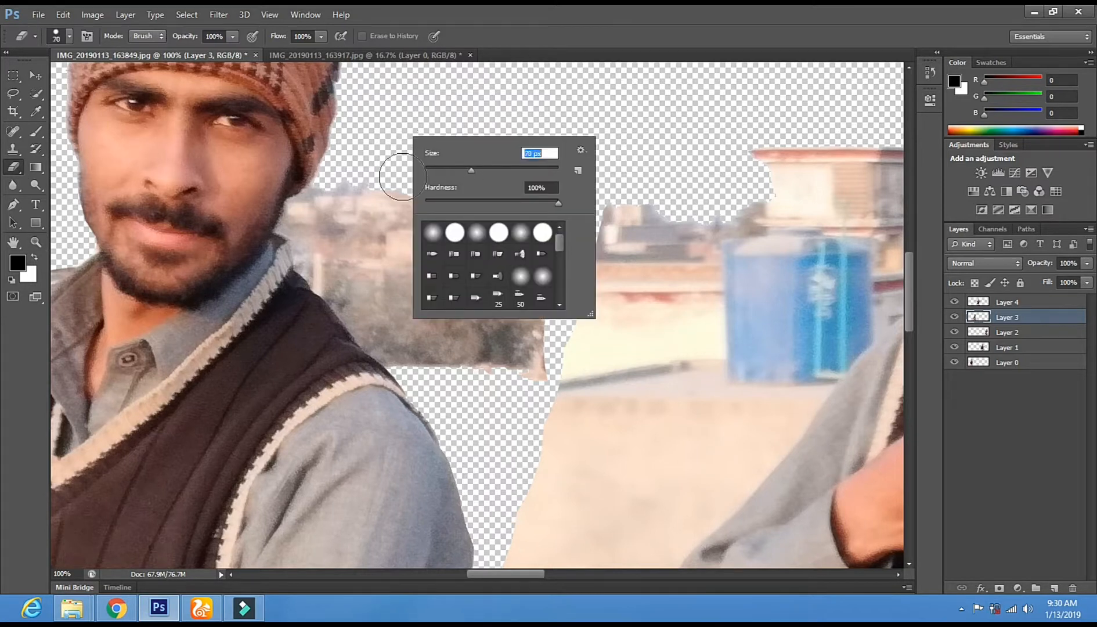
{"action": "mouse_move", "coordinate": [341, 201]}
{"action": "left_mouse_down"}
{"action": "mouse_move", "coordinate": [307, 215]}
{"action": "mouse_move", "coordinate": [347, 185]}
{"action": "mouse_move", "coordinate": [303, 221]}
{"action": "mouse_move", "coordinate": [315, 255]}
{"action": "mouse_move", "coordinate": [451, 419]}
{"action": "mouse_move", "coordinate": [342, 217]}
{"action": "mouse_move", "coordinate": [431, 356]}
{"action": "mouse_move", "coordinate": [372, 227]}
{"action": "mouse_move", "coordinate": [379, 198]}
{"action": "mouse_move", "coordinate": [477, 393]}
{"action": "mouse_move", "coordinate": [421, 192]}
{"action": "mouse_move", "coordinate": [499, 328]}
{"action": "mouse_move", "coordinate": [545, 316]}
{"action": "mouse_move", "coordinate": [523, 221]}
{"action": "mouse_move", "coordinate": [544, 225]}
{"action": "mouse_move", "coordinate": [462, 191]}
{"action": "mouse_move", "coordinate": [563, 416]}
{"action": "left_mouse_up"}
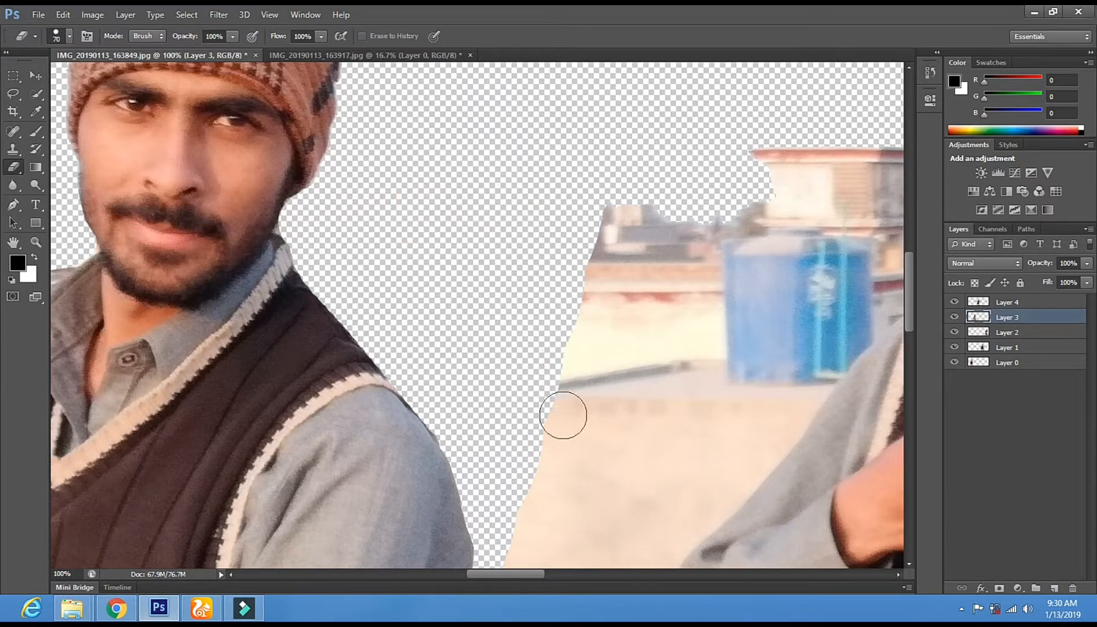
- Set the eraser to 8 px and erase the background sliver where the second man's neck meets his collar
{"action": "right_click", "coordinate": [494, 286]}
{"action": "left_click_drag", "start_coordinate": [511, 307], "coordinate": [499, 308]}
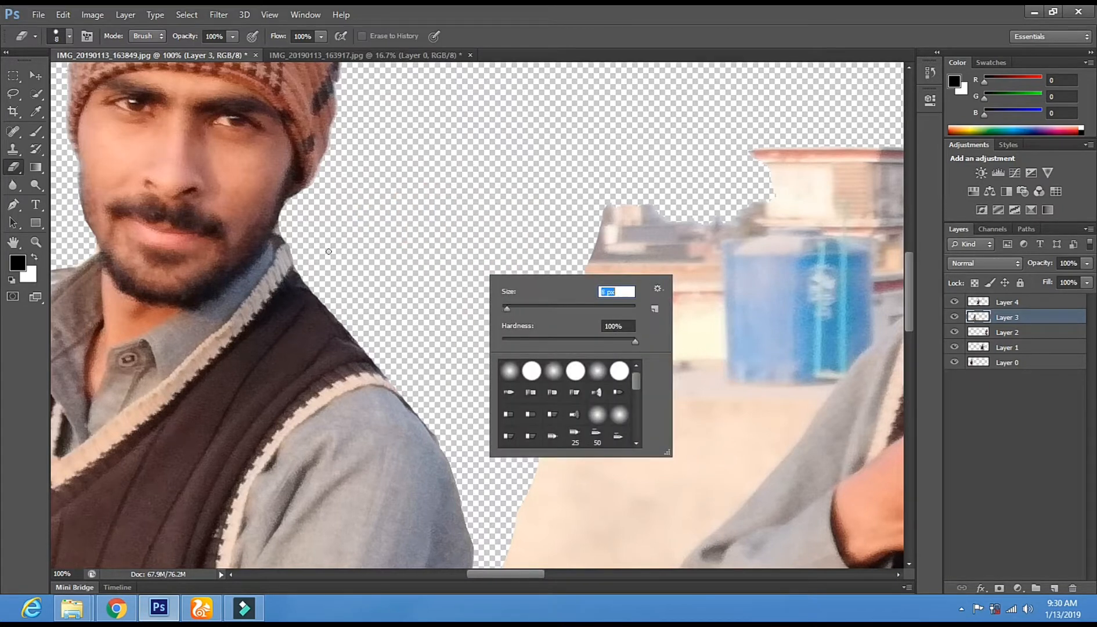
{"action": "left_click_drag", "start_coordinate": [283, 217], "coordinate": [279, 231]}
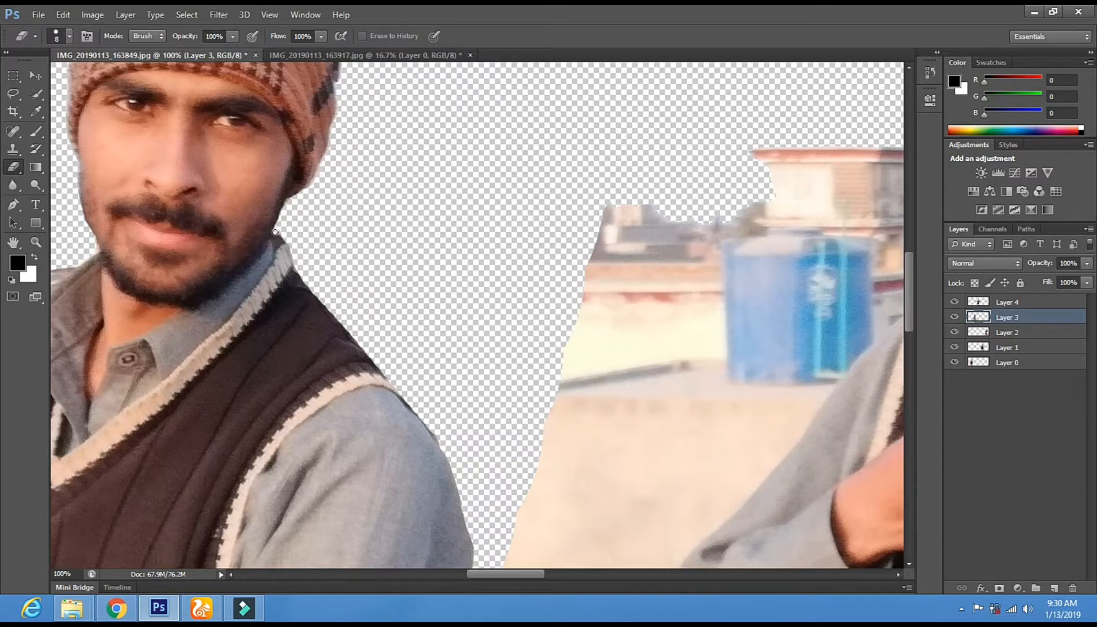
- Save the layered composite to the Desktop as a Photoshop PSD named IMG_20190113_163849, with Maximize Compatibility on
{"action": "key", "text": "z"}
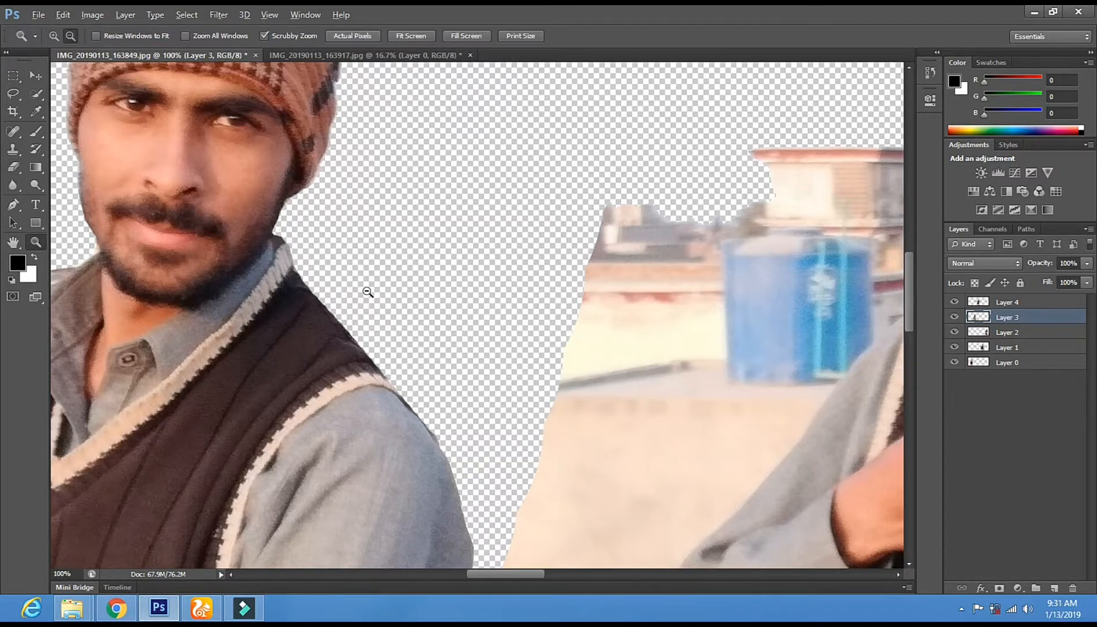
{"action": "left_click", "coordinate": [368, 293], "text": "alt"}
{"action": "left_click", "coordinate": [367, 293], "text": "alt"}
{"action": "left_click", "coordinate": [367, 293], "text": "alt"}
{"action": "left_click", "coordinate": [367, 293], "text": "alt"}
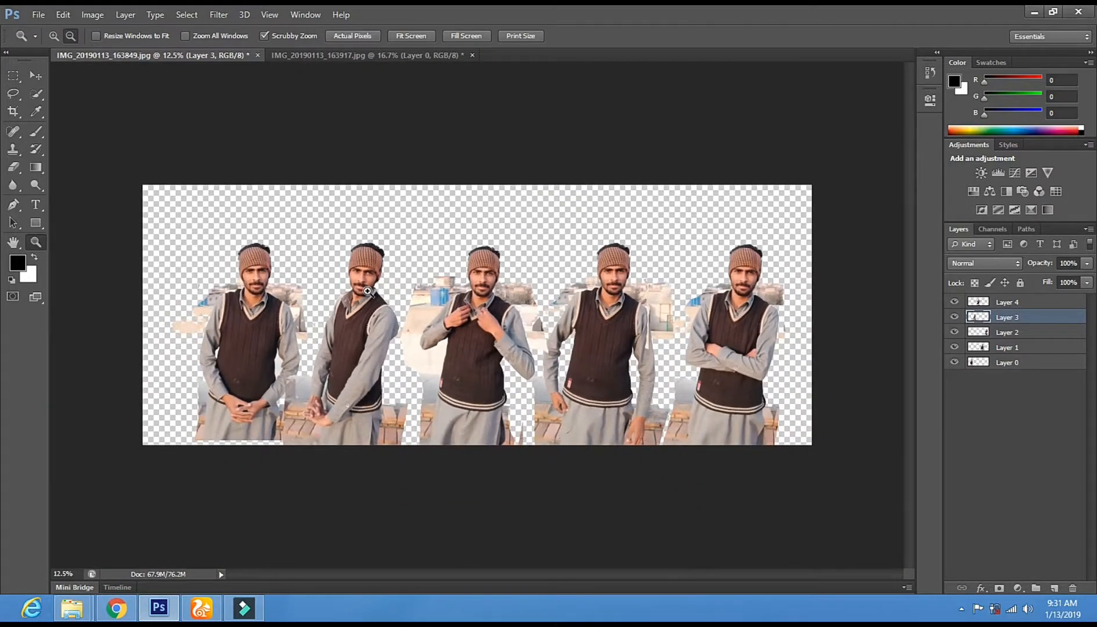
{"action": "left_click", "coordinate": [38, 14]}
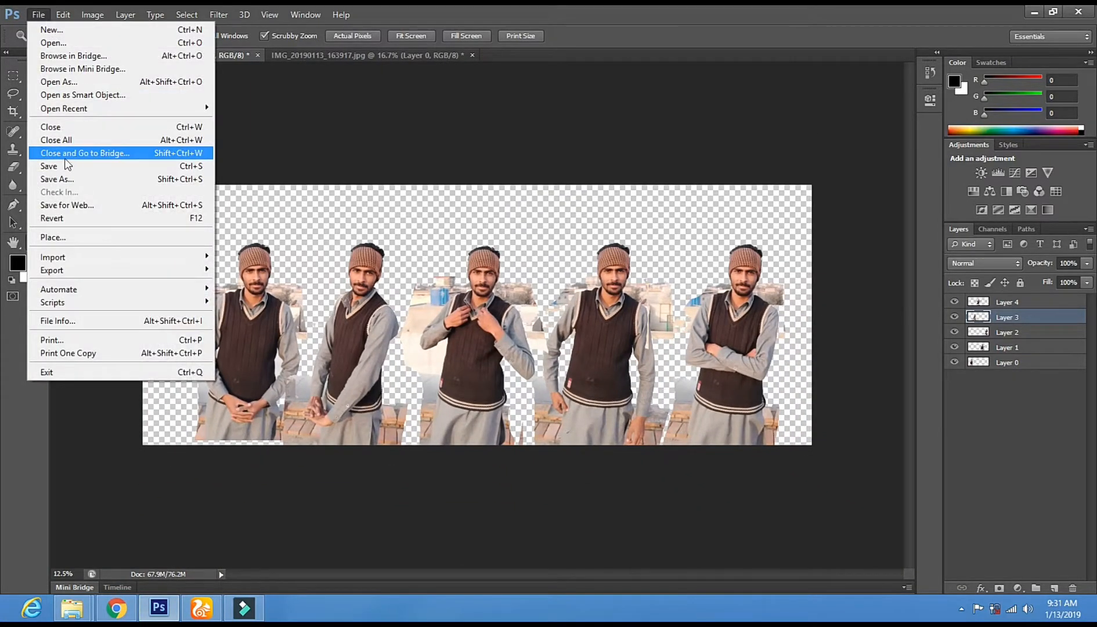
{"action": "left_click", "coordinate": [61, 179]}
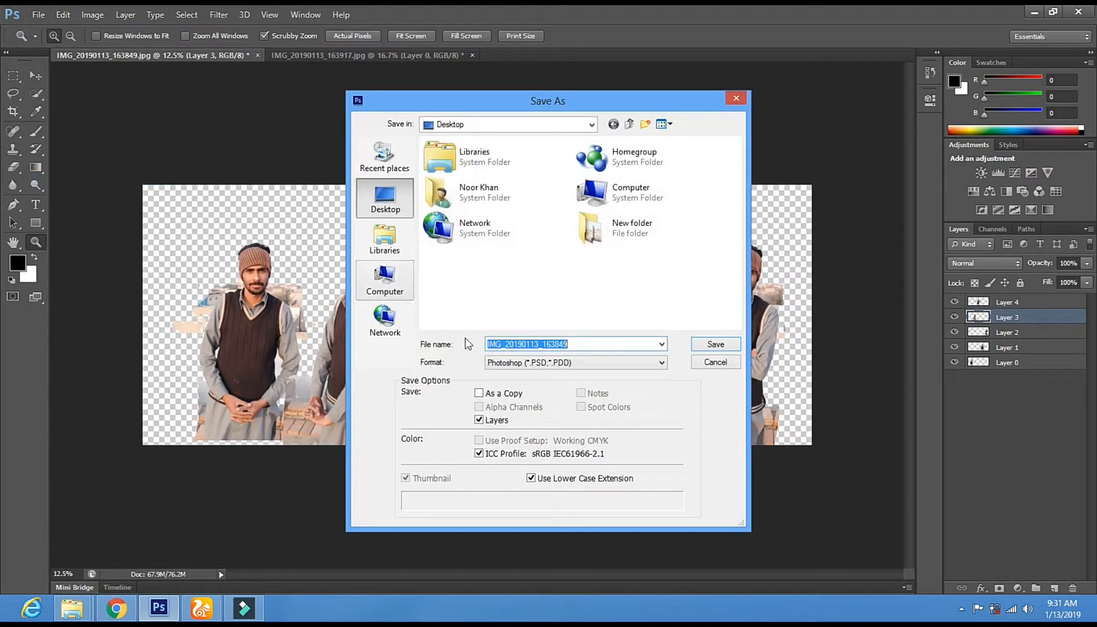
{"action": "left_click", "coordinate": [716, 342]}
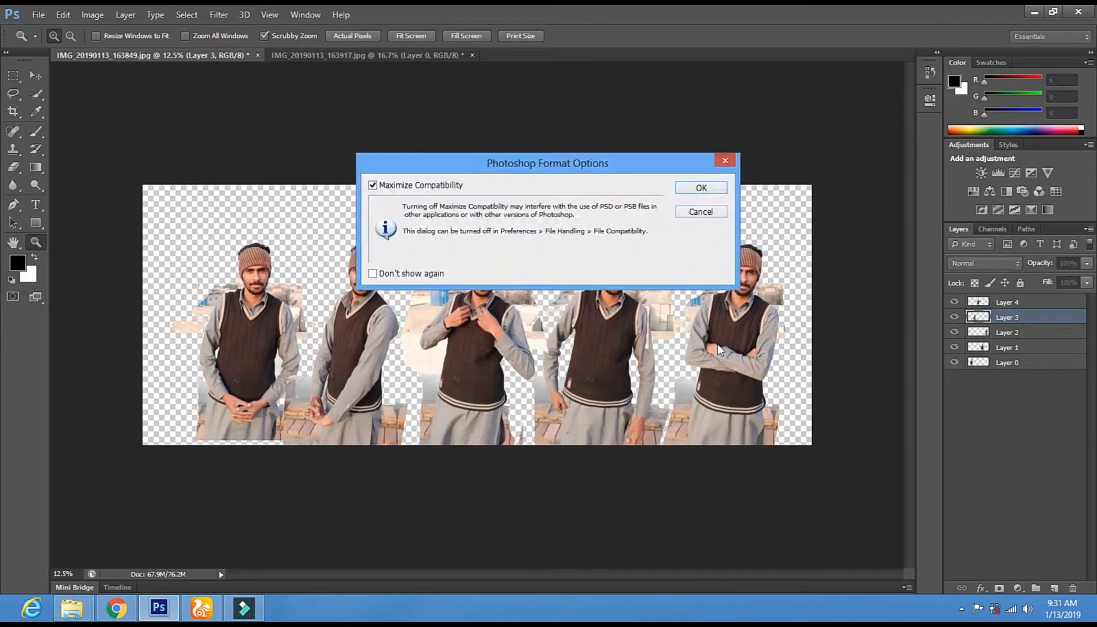
{"action": "left_click", "coordinate": [691, 194]}
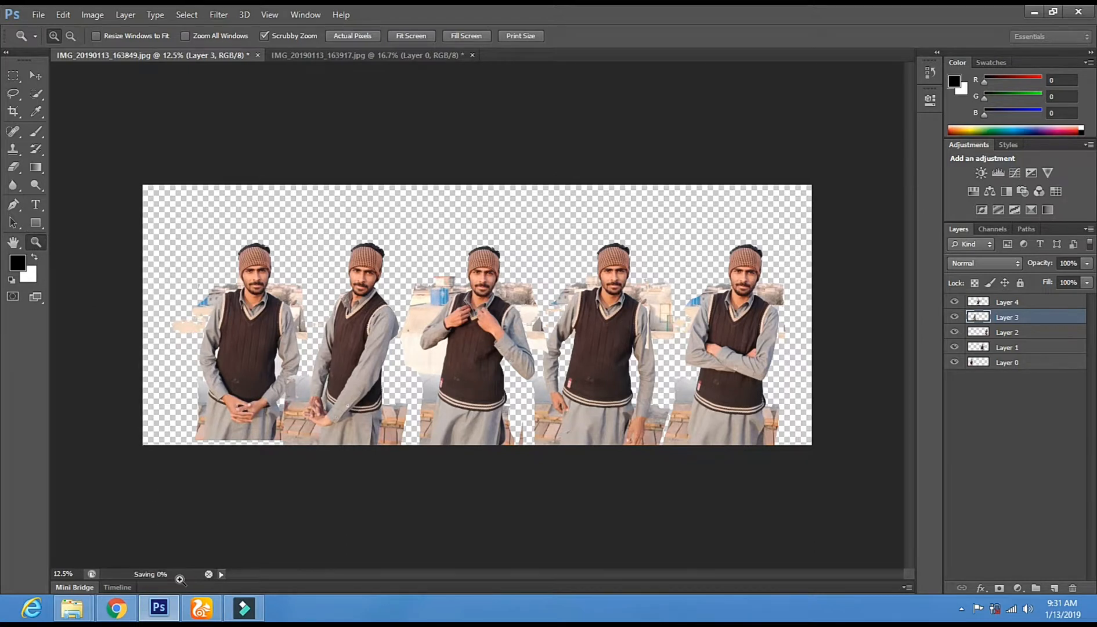
- On Layer 0, set the eraser to 75 px and erase the rooftops along the right side of the first man's neck and shoulder
{"action": "double_click", "coordinate": [279, 330]}
{"action": "left_click", "coordinate": [279, 250]}
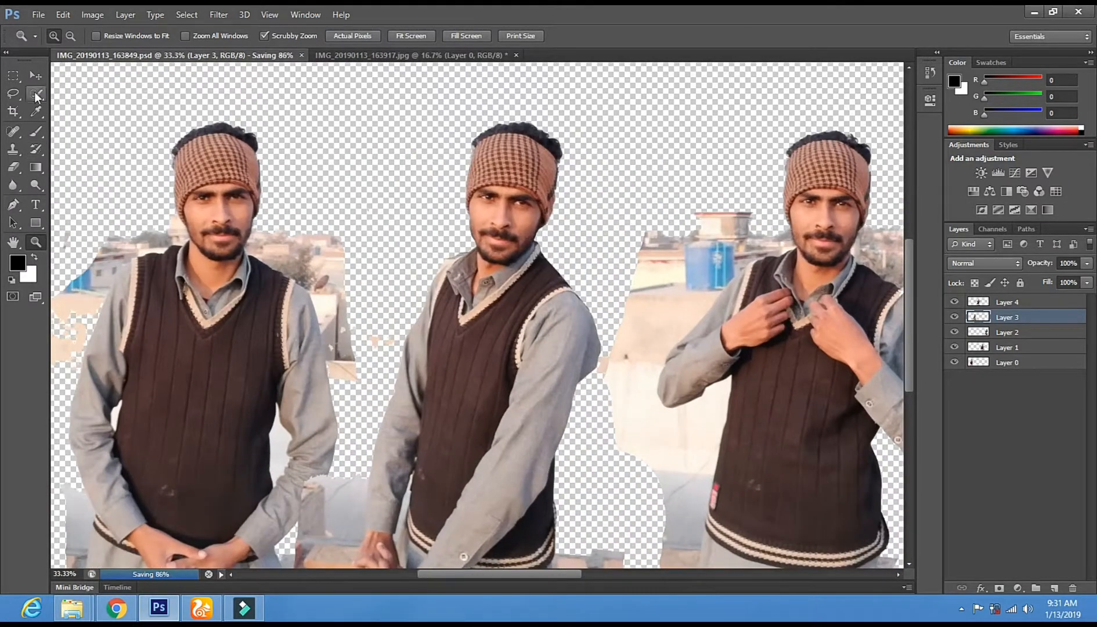
{"action": "key", "text": "v"}
{"action": "right_click", "coordinate": [206, 265]}
{"action": "left_click", "coordinate": [241, 272]}
{"action": "key", "text": "e"}
{"action": "right_click", "coordinate": [251, 204]}
{"action": "left_click", "coordinate": [304, 236]}
{"action": "left_click", "coordinate": [300, 185]}
{"action": "right_click", "coordinate": [293, 215]}
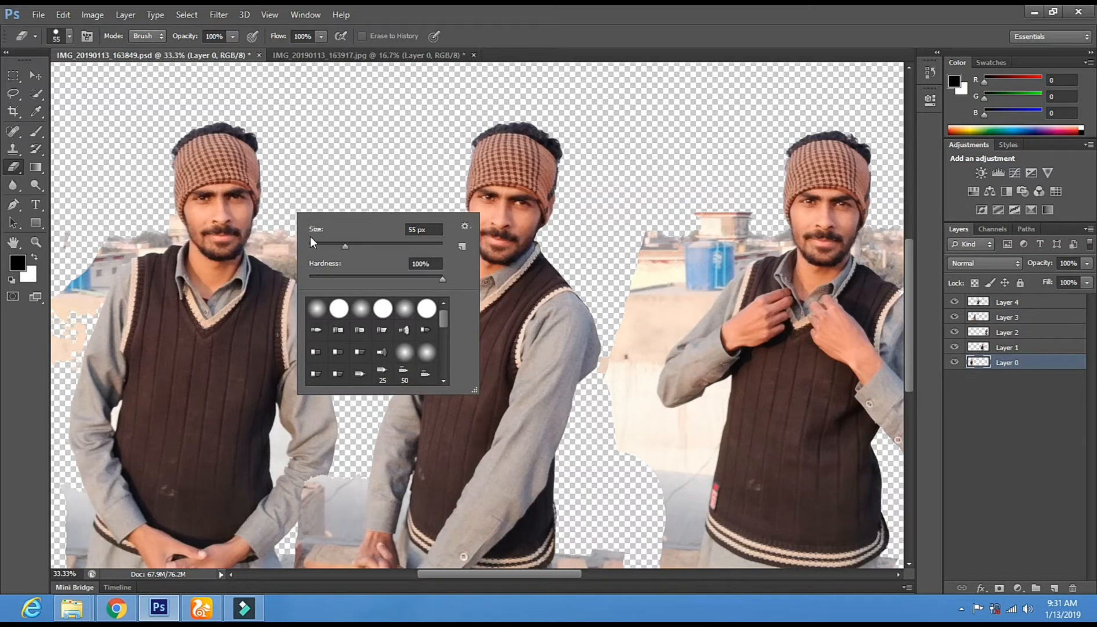
{"action": "left_click", "coordinate": [359, 246]}
{"action": "left_click", "coordinate": [260, 235]}
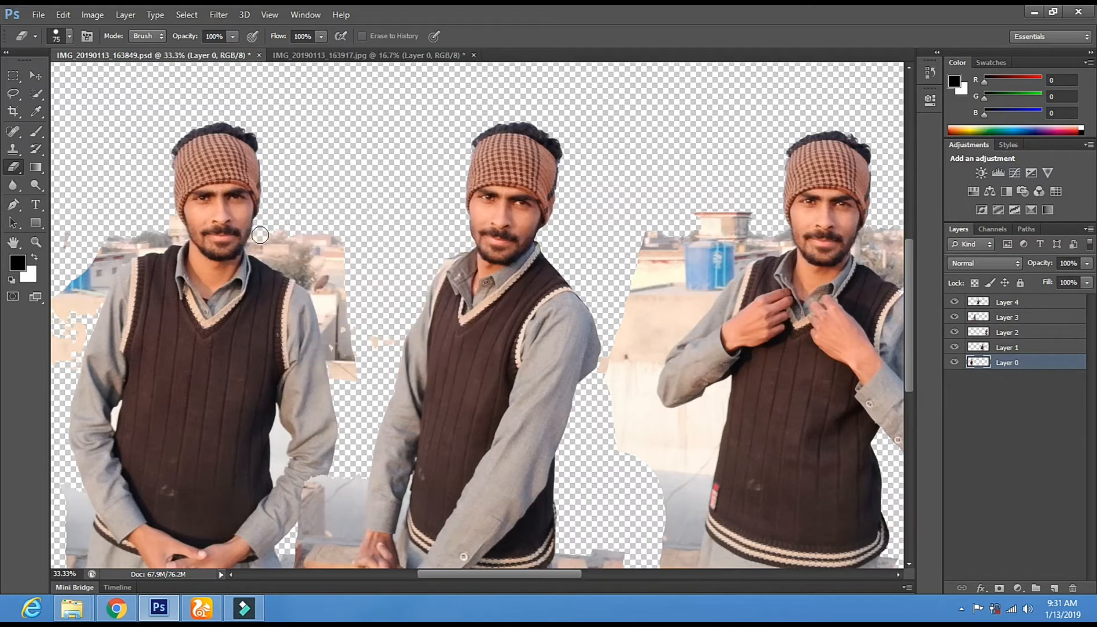
{"action": "mouse_move", "coordinate": [277, 259]}
{"action": "left_mouse_down"}
{"action": "mouse_move", "coordinate": [329, 309]}
{"action": "mouse_move", "coordinate": [337, 368]}
{"action": "left_mouse_up"}
- Set the eraser to 98 px and erase the remaining buildings and wall between the first man's shoulder and the second man
{"action": "right_click", "coordinate": [419, 244]}
{"action": "left_click_drag", "start_coordinate": [489, 277], "coordinate": [498, 278]}
{"action": "left_click", "coordinate": [295, 234]}
{"action": "mouse_move", "coordinate": [278, 239]}
{"action": "left_mouse_down"}
{"action": "mouse_move", "coordinate": [325, 282]}
{"action": "mouse_move", "coordinate": [356, 389]}
{"action": "left_mouse_up"}
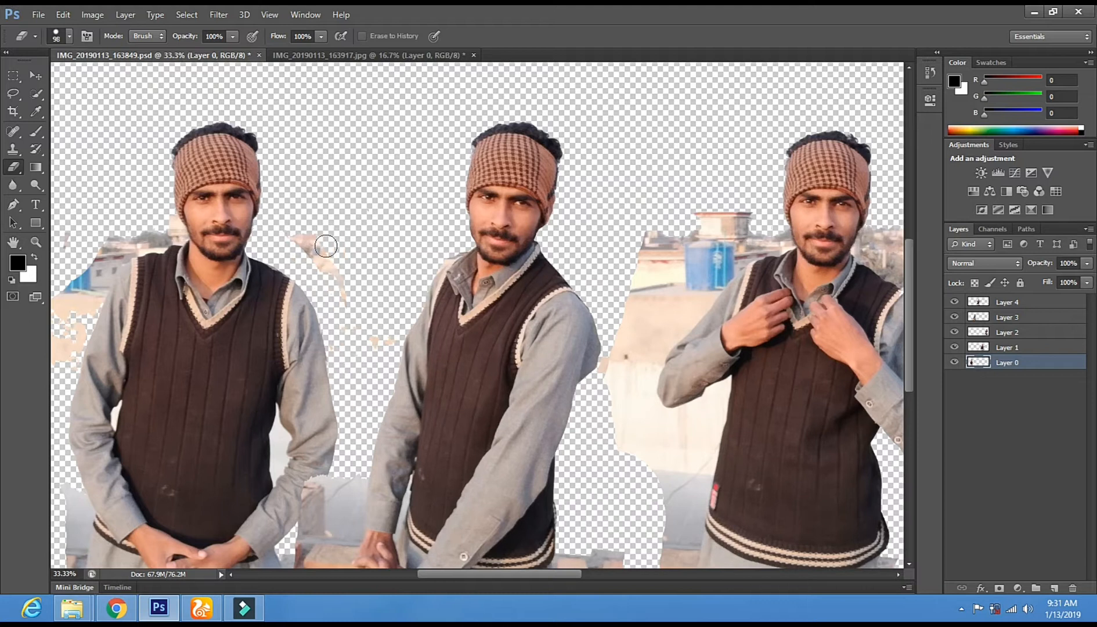
- With the Magic Eraser at tolerance 32, clear the background in the gaps between the first man's arms and vest
{"action": "right_click", "coordinate": [11, 169]}
{"action": "left_click", "coordinate": [83, 191]}
{"action": "left_click", "coordinate": [284, 437]}
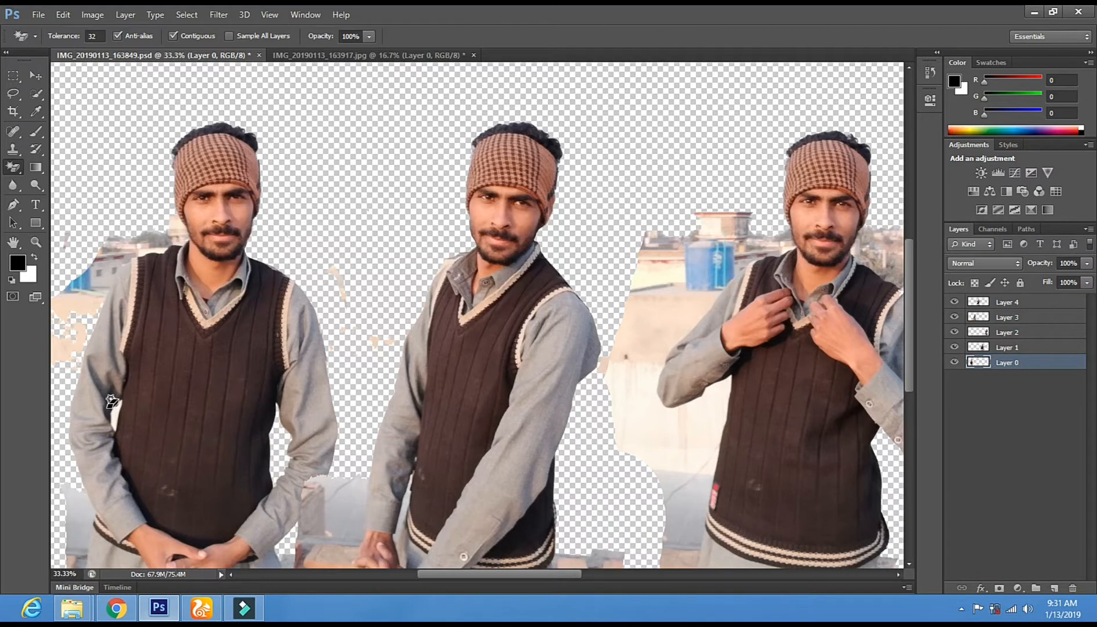
- Set the regular eraser to 38 px and erase the background along the left edge of the first man's face, shoulder and sleeve
{"action": "scroll", "coordinate": [165, 252], "scroll_direction": "left", "scroll_amount": 3}
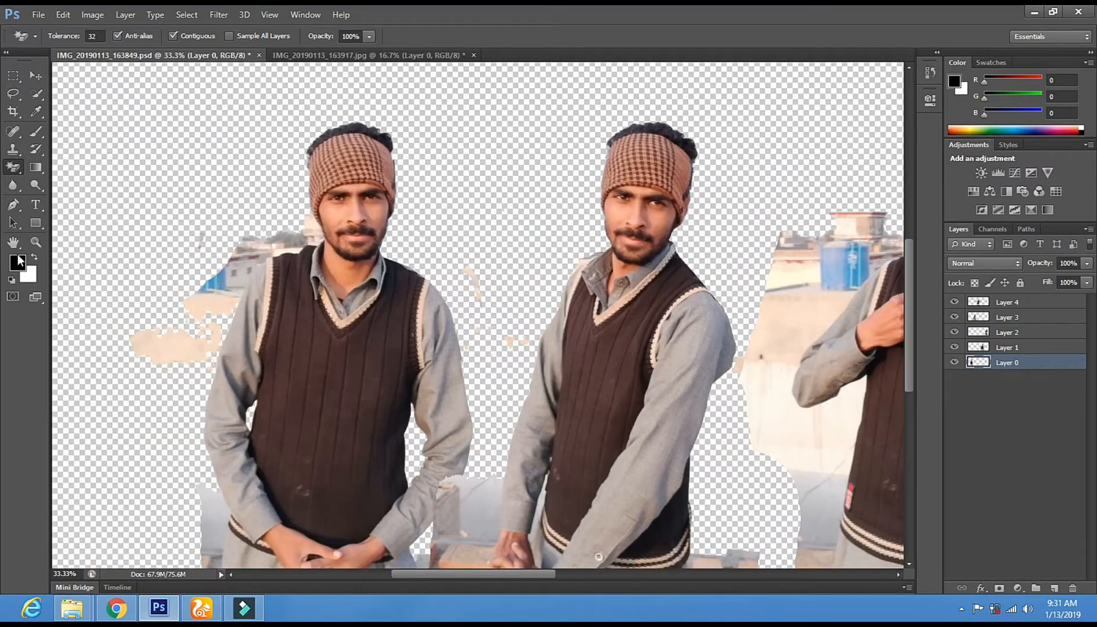
{"action": "key", "text": "z"}
{"action": "left_click", "coordinate": [294, 245]}
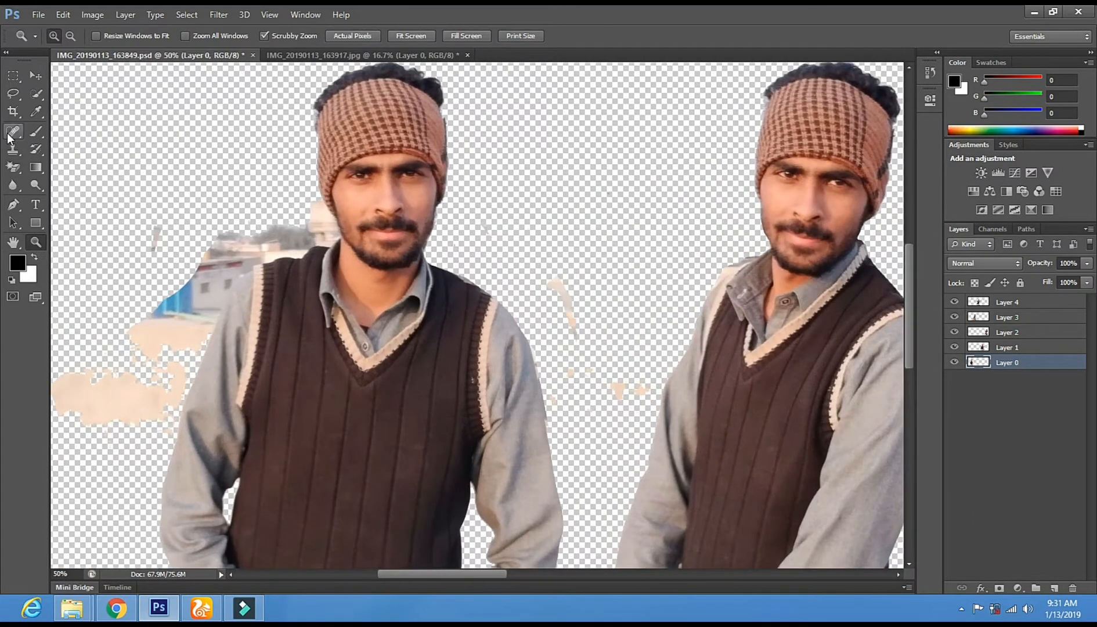
{"action": "left_click", "coordinate": [12, 169]}
{"action": "left_click", "coordinate": [82, 168]}
{"action": "right_click", "coordinate": [309, 217]}
{"action": "left_click", "coordinate": [347, 227]}
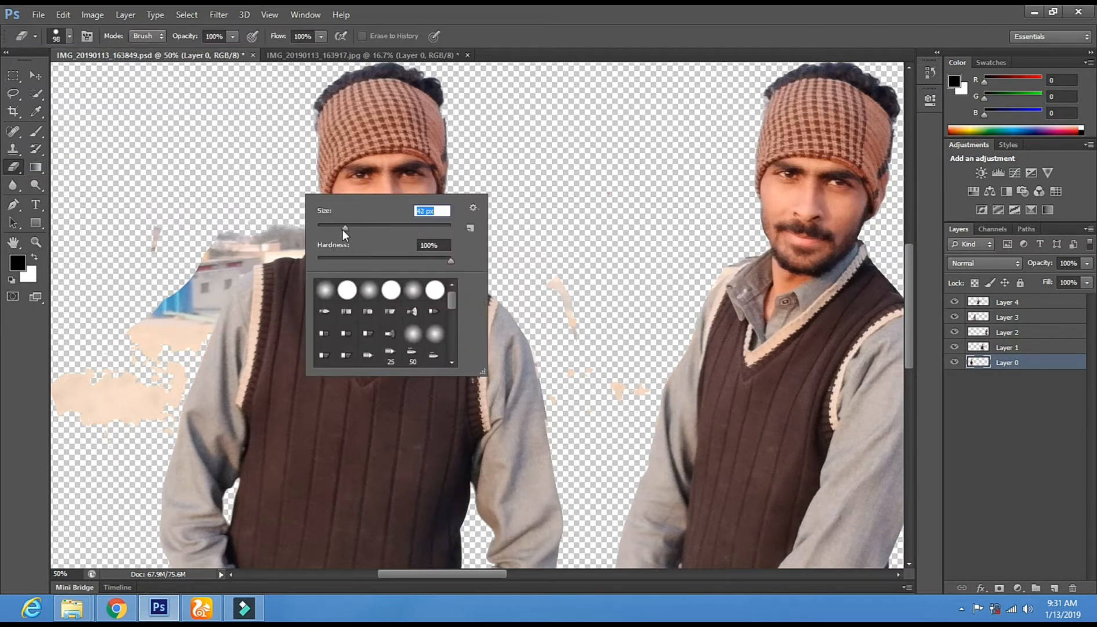
{"action": "left_click", "coordinate": [299, 191]}
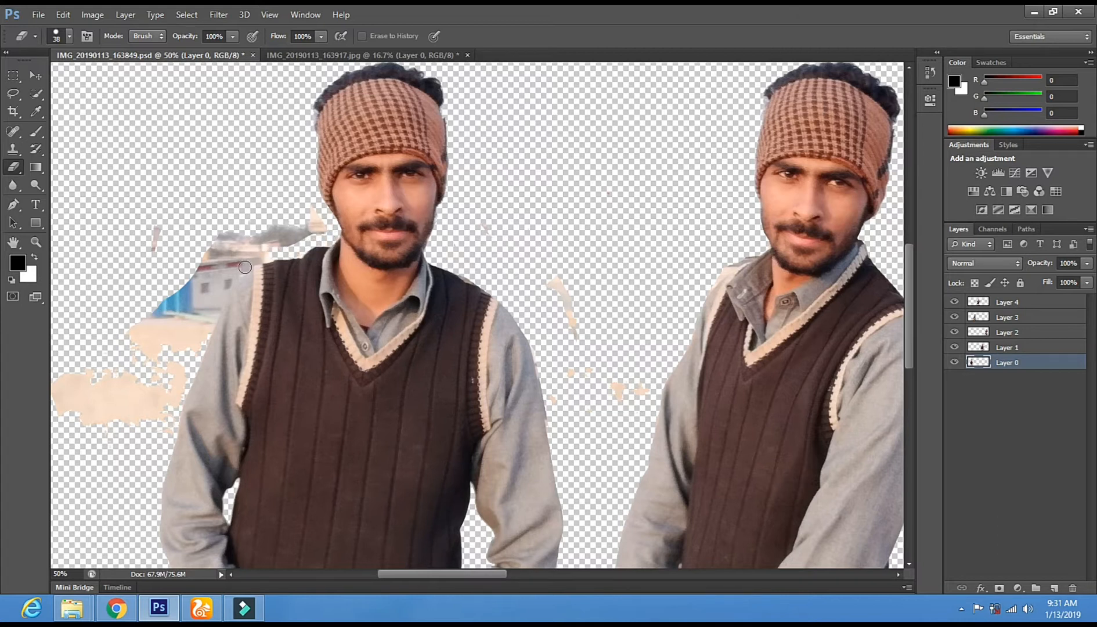
{"action": "mouse_move", "coordinate": [225, 283]}
{"action": "left_mouse_down"}
{"action": "mouse_move", "coordinate": [196, 381]}
{"action": "mouse_move", "coordinate": [184, 383]}
{"action": "mouse_move", "coordinate": [306, 341]}
{"action": "left_mouse_up"}
- Enlarge the eraser to 143 px and erase the remaining tank, buildings and beige patches around the first man's upper body
{"action": "right_click", "coordinate": [204, 294]}
{"action": "key", "text": "Return"}
{"action": "mouse_move", "coordinate": [306, 219]}
{"action": "left_mouse_down"}
{"action": "mouse_move", "coordinate": [178, 265]}
{"action": "mouse_move", "coordinate": [171, 219]}
{"action": "mouse_move", "coordinate": [147, 259]}
{"action": "mouse_move", "coordinate": [160, 228]}
{"action": "mouse_move", "coordinate": [149, 275]}
{"action": "mouse_move", "coordinate": [222, 255]}
{"action": "mouse_move", "coordinate": [184, 343]}
{"action": "mouse_move", "coordinate": [173, 342]}
{"action": "mouse_move", "coordinate": [154, 411]}
{"action": "mouse_move", "coordinate": [149, 249]}
{"action": "mouse_move", "coordinate": [131, 378]}
{"action": "mouse_move", "coordinate": [172, 165]}
{"action": "mouse_move", "coordinate": [238, 258]}
{"action": "mouse_move", "coordinate": [261, 208]}
{"action": "mouse_move", "coordinate": [275, 309]}
{"action": "mouse_move", "coordinate": [193, 277]}
{"action": "left_mouse_up"}
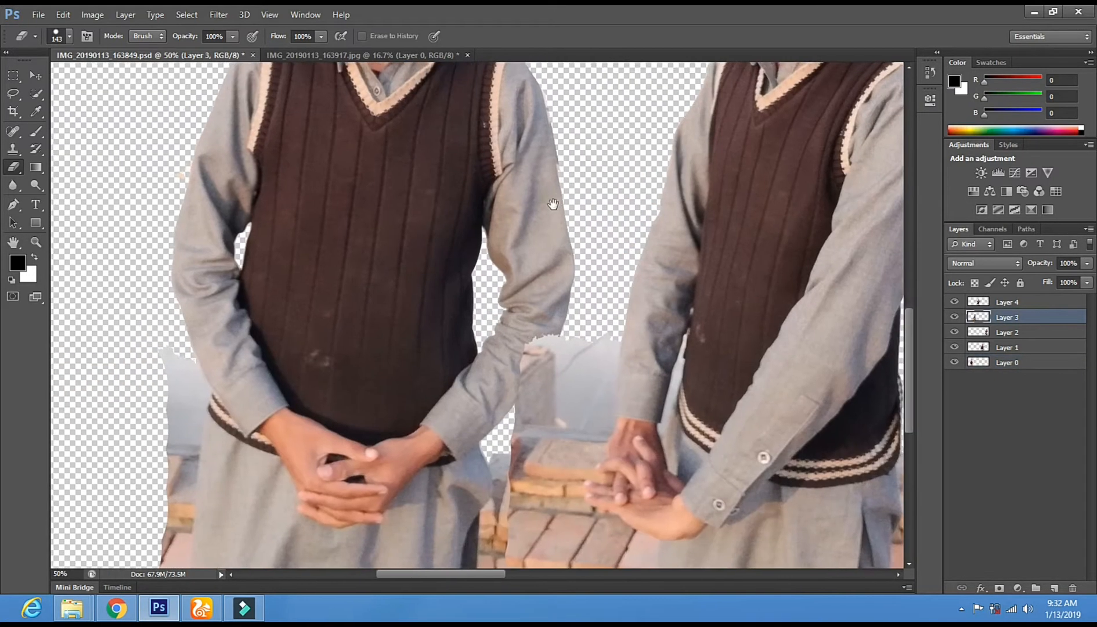
- On Layer 3, erase the wall beside the first man's forearm, and use 57 px to trace along the second man's trousers, hands and sleeve
{"action": "mouse_move", "coordinate": [548, 365]}
{"action": "left_mouse_down"}
{"action": "mouse_move", "coordinate": [532, 449]}
{"action": "mouse_move", "coordinate": [528, 384]}
{"action": "mouse_move", "coordinate": [503, 547]}
{"action": "left_mouse_up"}
{"action": "left_click_drag", "start_coordinate": [555, 471], "coordinate": [443, 257]}
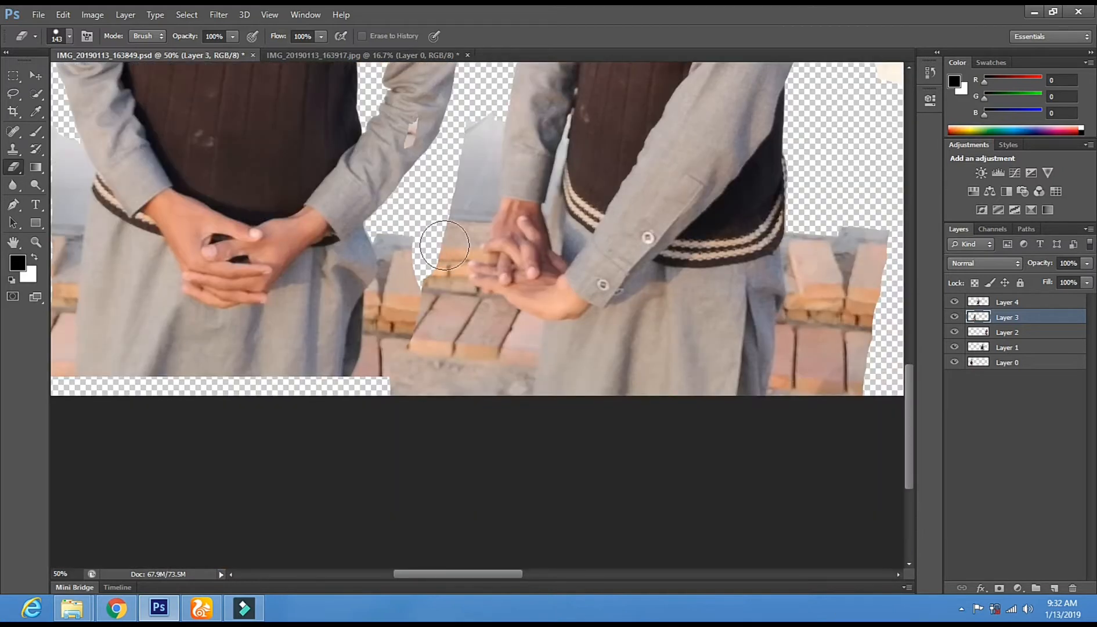
{"action": "right_click", "coordinate": [516, 392]}
{"action": "left_click", "coordinate": [578, 418]}
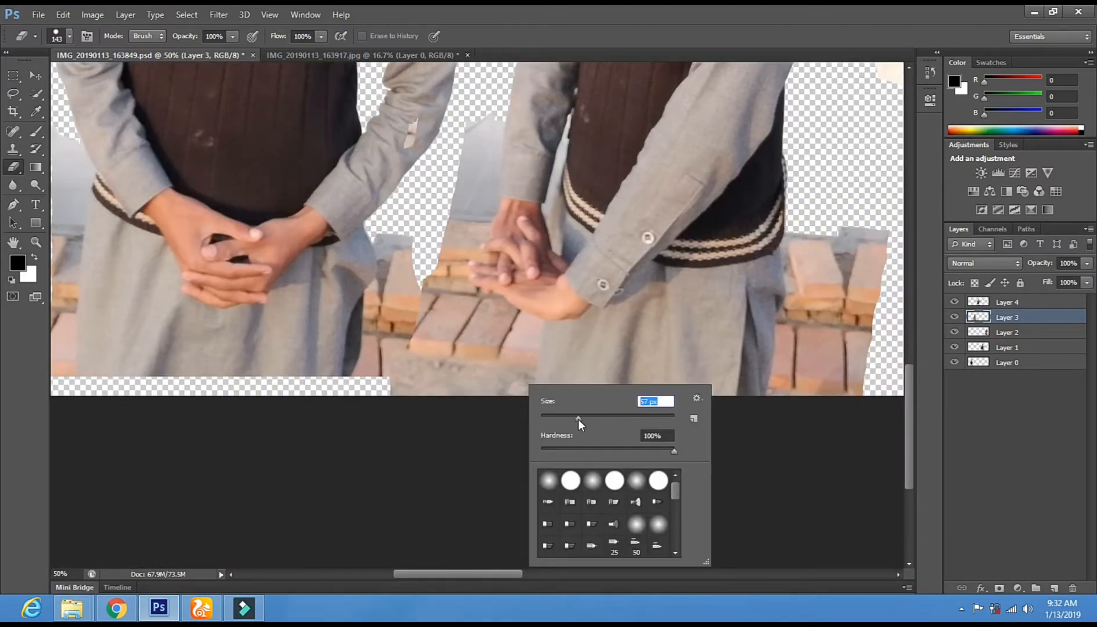
{"action": "left_click", "coordinate": [511, 419]}
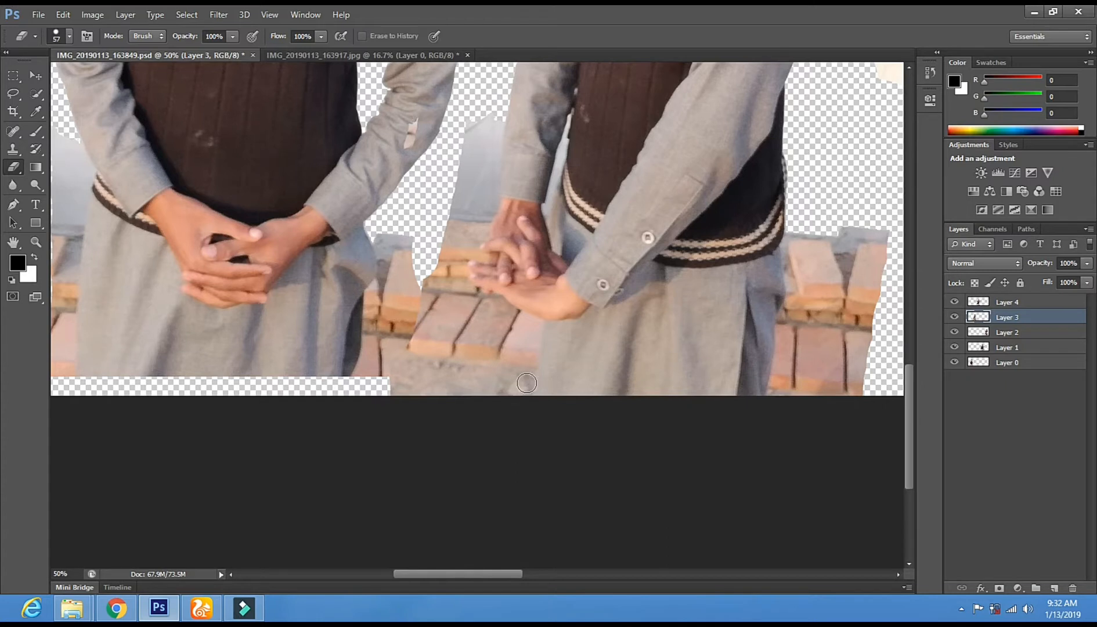
{"action": "mouse_move", "coordinate": [526, 383]}
{"action": "left_mouse_down"}
{"action": "mouse_move", "coordinate": [534, 327]}
{"action": "mouse_move", "coordinate": [499, 309]}
{"action": "left_mouse_up"}
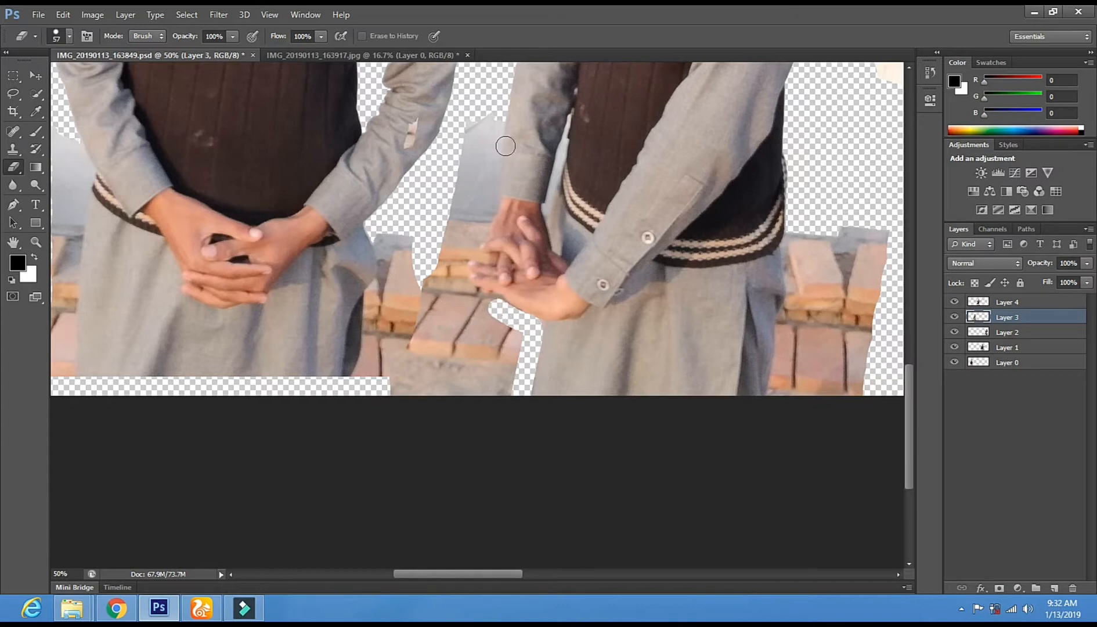
{"action": "left_click_drag", "start_coordinate": [495, 154], "coordinate": [496, 132]}
{"action": "left_click", "coordinate": [491, 183]}
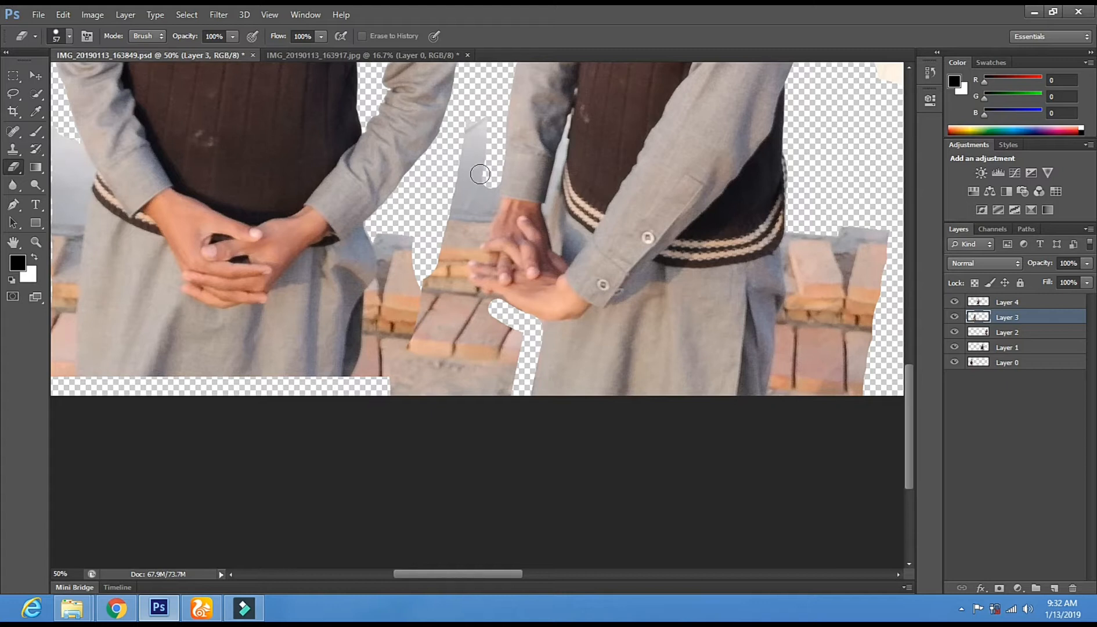
{"action": "mouse_move", "coordinate": [490, 210]}
{"action": "left_mouse_down"}
{"action": "mouse_move", "coordinate": [455, 271]}
{"action": "mouse_move", "coordinate": [502, 312]}
{"action": "left_mouse_up"}
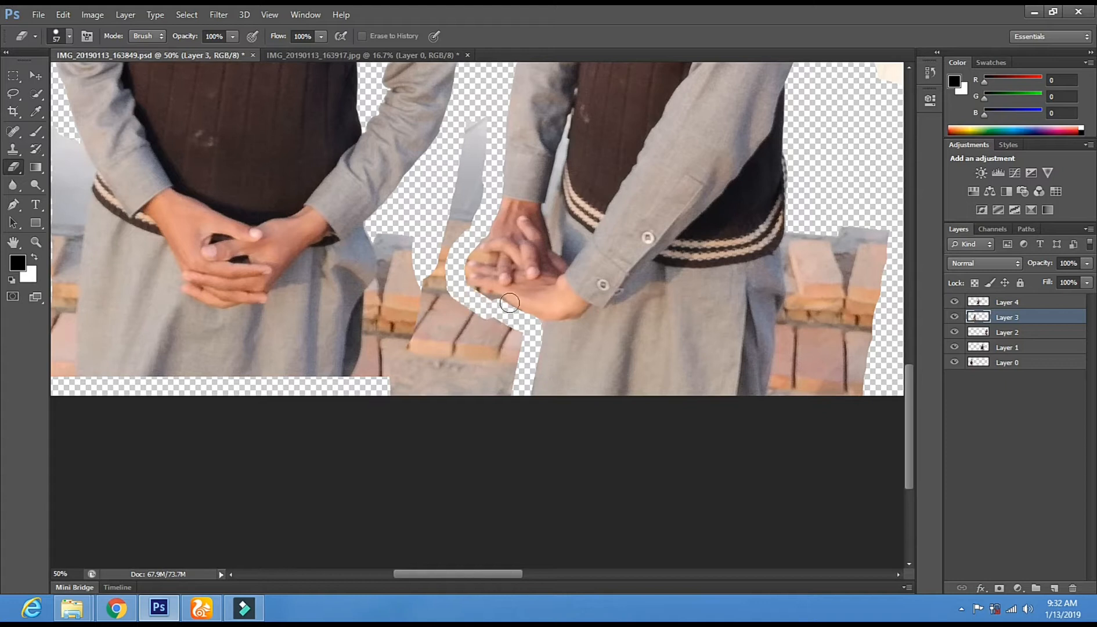
- Set the eraser to 87 px and erase the leftover Layer 3 wall and bricks between the first and second man
{"action": "right_click", "coordinate": [525, 174]}
{"action": "left_click", "coordinate": [595, 204]}
{"action": "mouse_move", "coordinate": [478, 127]}
{"action": "left_mouse_down"}
{"action": "mouse_move", "coordinate": [468, 199]}
{"action": "mouse_move", "coordinate": [421, 304]}
{"action": "mouse_move", "coordinate": [432, 263]}
{"action": "mouse_move", "coordinate": [400, 233]}
{"action": "mouse_move", "coordinate": [400, 375]}
{"action": "mouse_move", "coordinate": [397, 308]}
{"action": "mouse_move", "coordinate": [433, 294]}
{"action": "mouse_move", "coordinate": [444, 322]}
{"action": "mouse_move", "coordinate": [456, 314]}
{"action": "mouse_move", "coordinate": [513, 331]}
{"action": "mouse_move", "coordinate": [517, 344]}
{"action": "mouse_move", "coordinate": [462, 395]}
{"action": "mouse_move", "coordinate": [456, 344]}
{"action": "mouse_move", "coordinate": [475, 337]}
{"action": "mouse_move", "coordinate": [461, 361]}
{"action": "mouse_move", "coordinate": [502, 375]}
{"action": "mouse_move", "coordinate": [495, 391]}
{"action": "mouse_move", "coordinate": [397, 390]}
{"action": "left_mouse_up"}
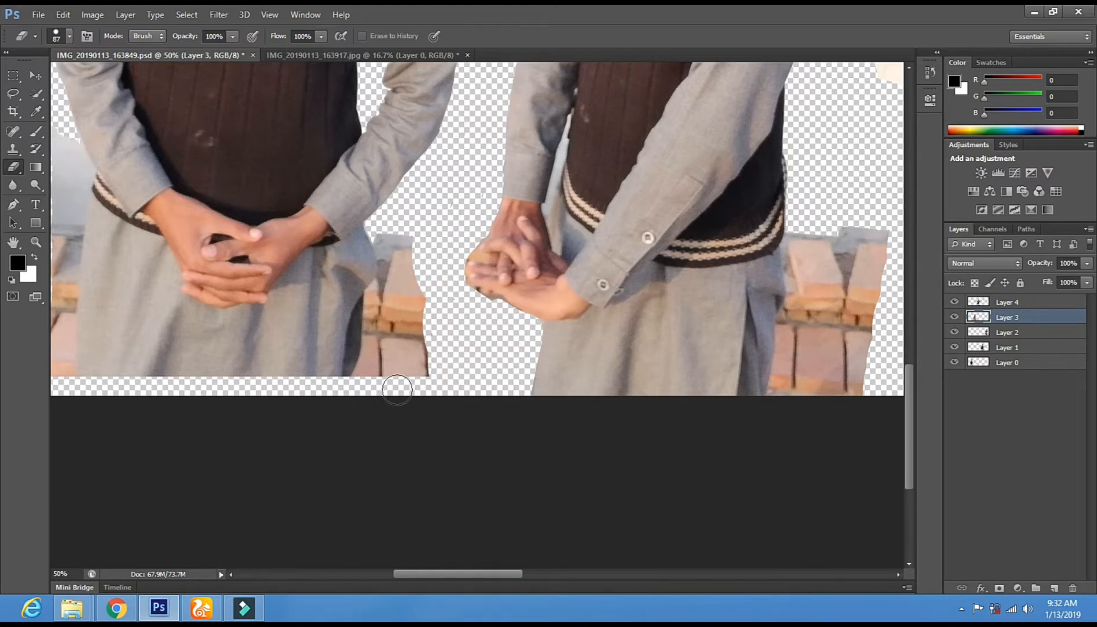
- Set the eraser to 16 px and erase the background around and between the second man's fingertips
{"action": "left_click", "coordinate": [36, 242]}
{"action": "left_click", "coordinate": [411, 263]}
{"action": "left_click", "coordinate": [469, 259]}
{"action": "left_click", "coordinate": [540, 273]}
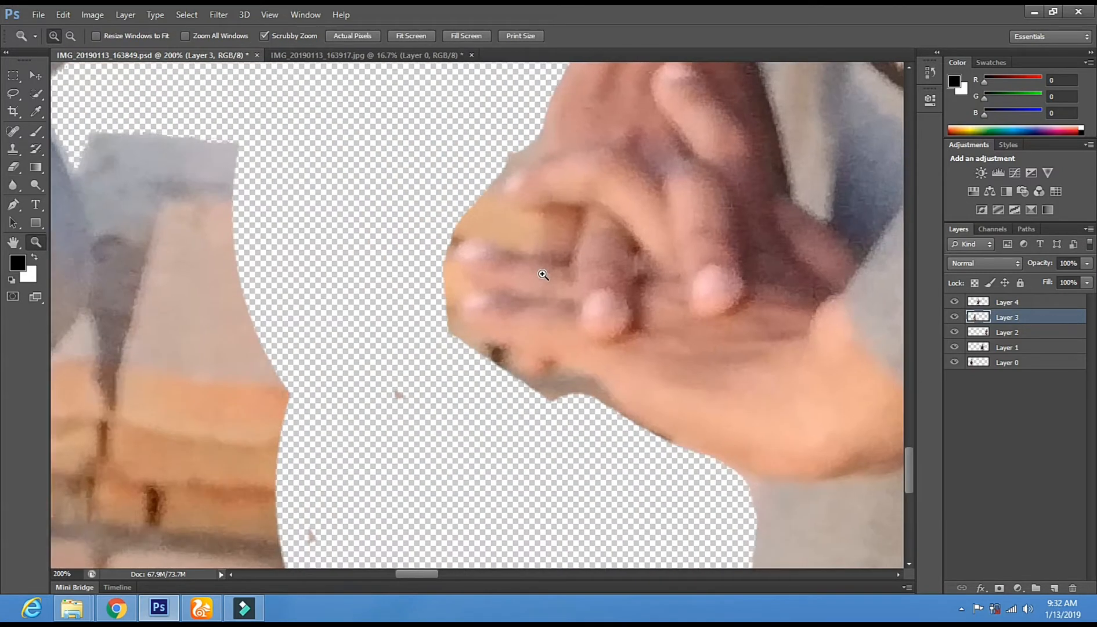
{"action": "left_click", "coordinate": [14, 167]}
{"action": "right_click", "coordinate": [503, 166]}
{"action": "left_click_drag", "start_coordinate": [541, 198], "coordinate": [524, 202]}
{"action": "left_click", "coordinate": [511, 129]}
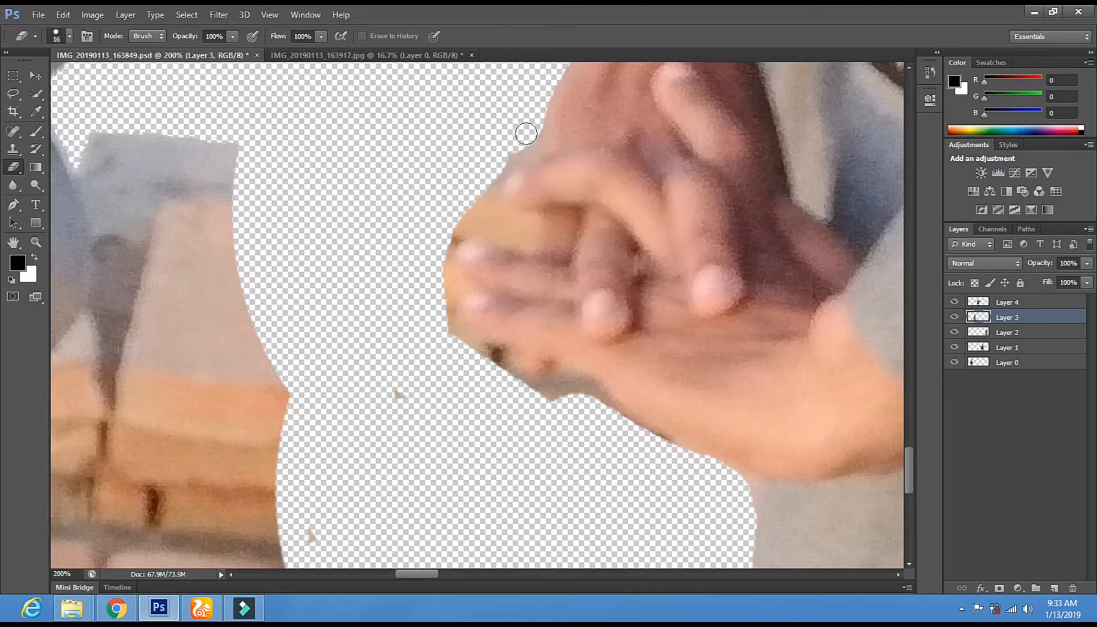
{"action": "mouse_move", "coordinate": [533, 128]}
{"action": "left_mouse_down"}
{"action": "mouse_move", "coordinate": [529, 155]}
{"action": "mouse_move", "coordinate": [509, 163]}
{"action": "mouse_move", "coordinate": [493, 197]}
{"action": "mouse_move", "coordinate": [508, 216]}
{"action": "mouse_move", "coordinate": [560, 231]}
{"action": "mouse_move", "coordinate": [556, 251]}
{"action": "mouse_move", "coordinate": [528, 256]}
{"action": "mouse_move", "coordinate": [490, 225]}
{"action": "left_mouse_up"}
{"action": "left_click_drag", "start_coordinate": [571, 238], "coordinate": [477, 217]}
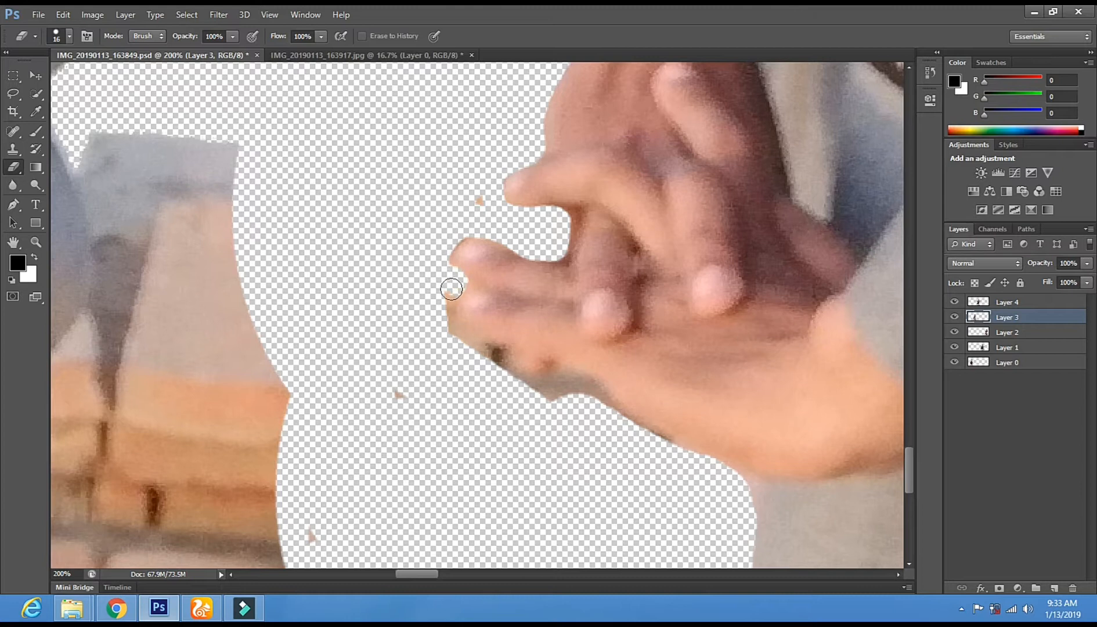
- Erase the brick remnants beneath the second man's palm and the stray speck beside his fingers
{"action": "left_click_drag", "start_coordinate": [465, 344], "coordinate": [567, 374]}
{"action": "left_click_drag", "start_coordinate": [591, 395], "coordinate": [610, 409]}
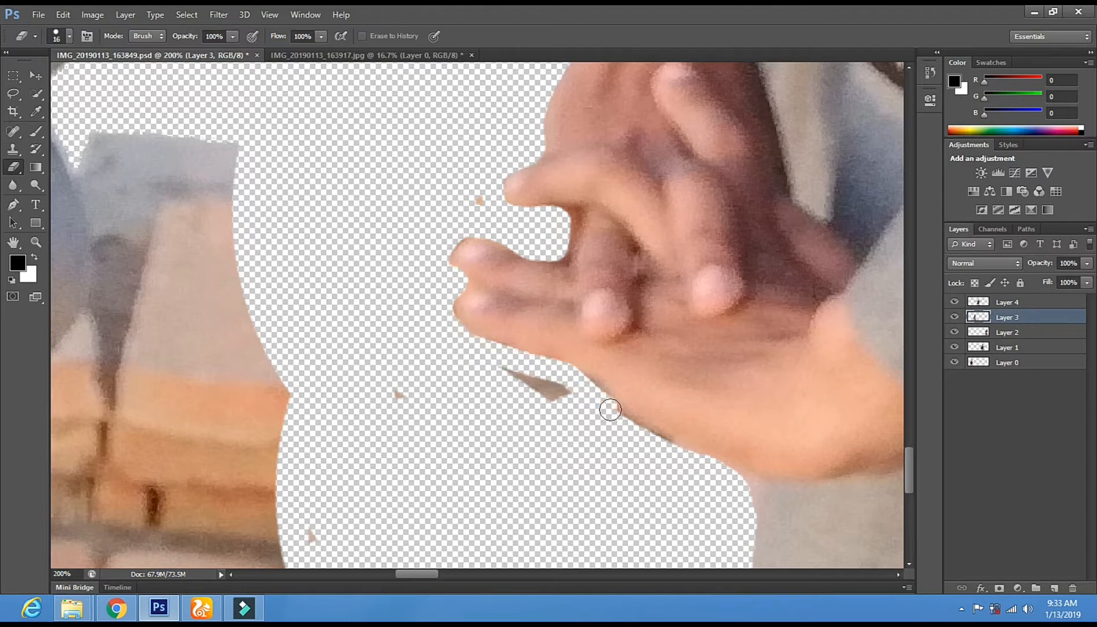
{"action": "mouse_move", "coordinate": [662, 447]}
{"action": "left_mouse_down"}
{"action": "mouse_move", "coordinate": [544, 384]}
{"action": "mouse_move", "coordinate": [503, 374]}
{"action": "left_mouse_up"}
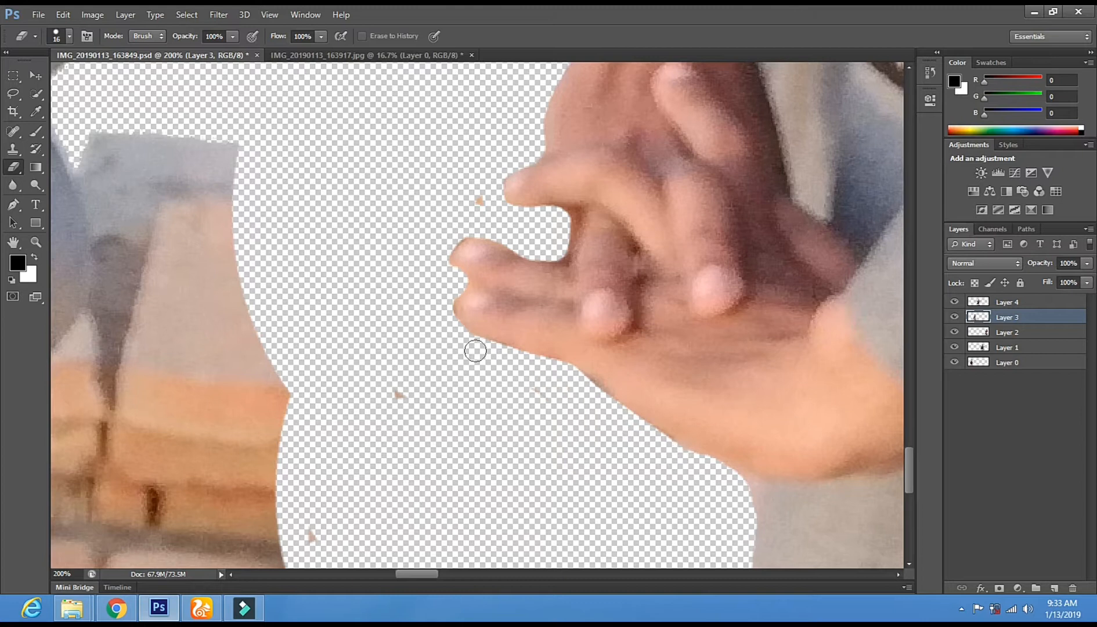
{"action": "left_click", "coordinate": [481, 211]}
- On Layer 0, set the eraser to 82 px and erase the wall and bricks on both sides of the first man's trousers
{"action": "left_click", "coordinate": [35, 242]}
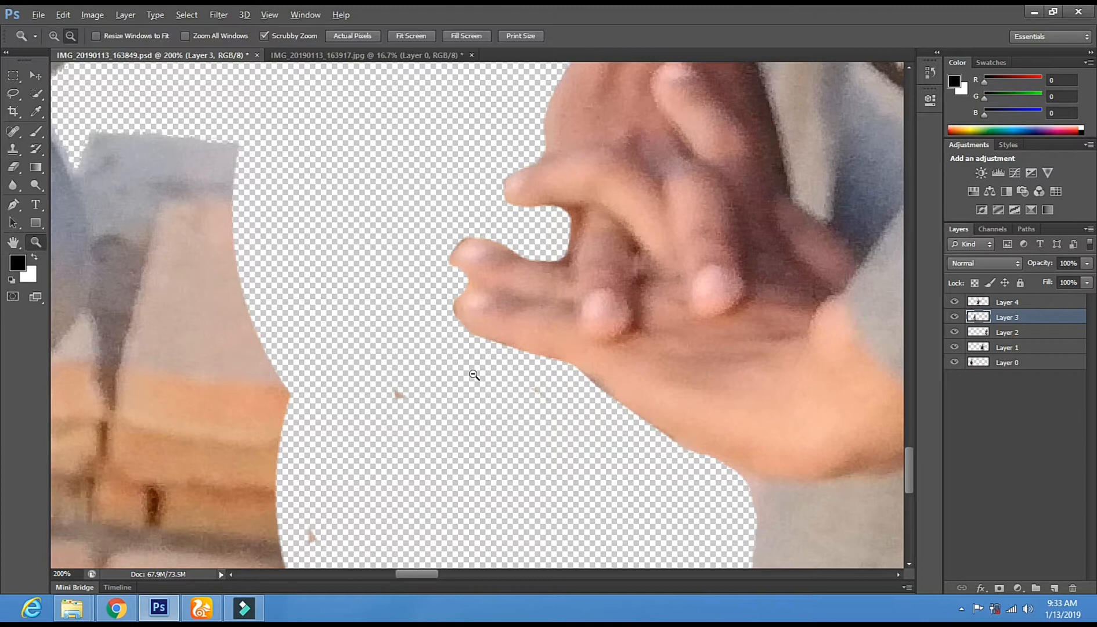
{"action": "left_click", "coordinate": [473, 374]}
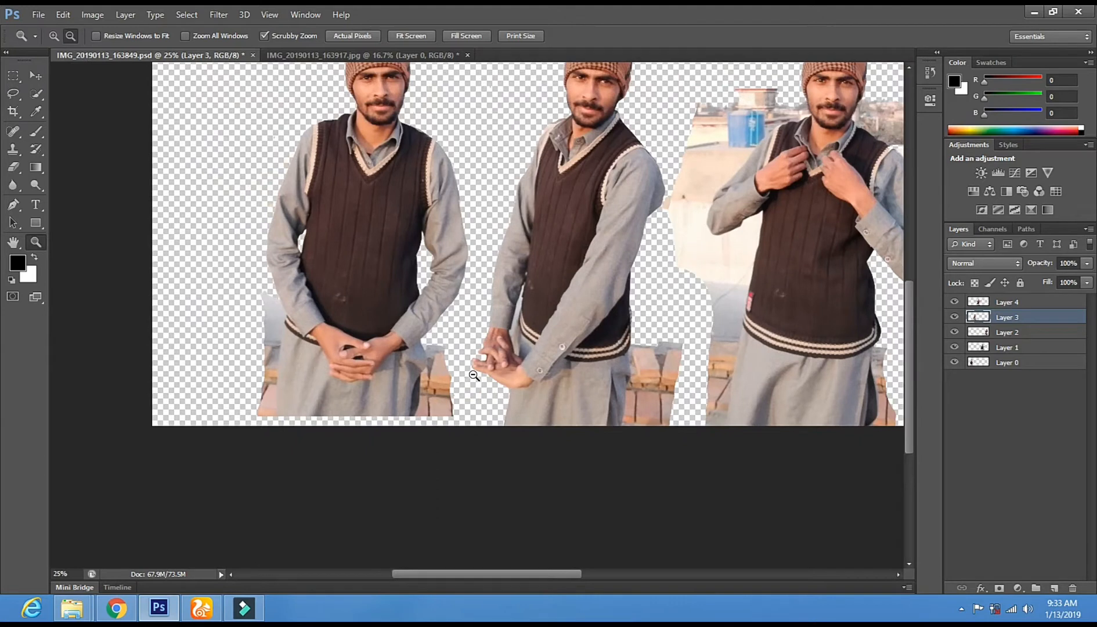
{"action": "left_click_drag", "start_coordinate": [332, 396], "coordinate": [438, 288]}
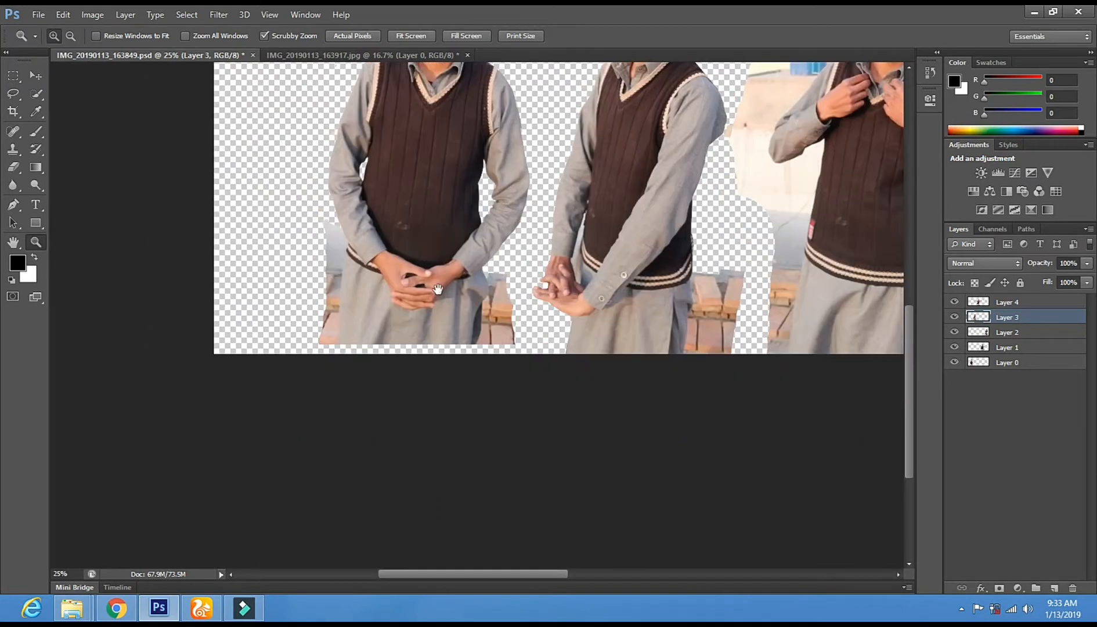
{"action": "left_click", "coordinate": [33, 77]}
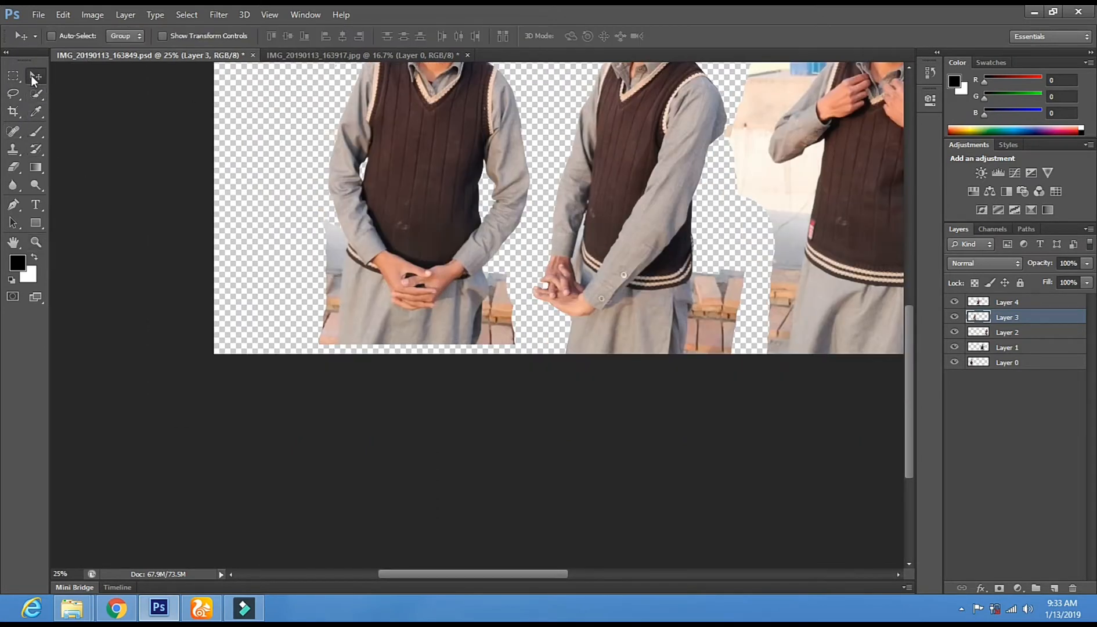
{"action": "right_click", "coordinate": [405, 130]}
{"action": "left_click", "coordinate": [429, 139]}
{"action": "left_click", "coordinate": [13, 167]}
{"action": "right_click", "coordinate": [428, 303]}
{"action": "left_click_drag", "start_coordinate": [457, 335], "coordinate": [502, 339]}
{"action": "left_click", "coordinate": [331, 216]}
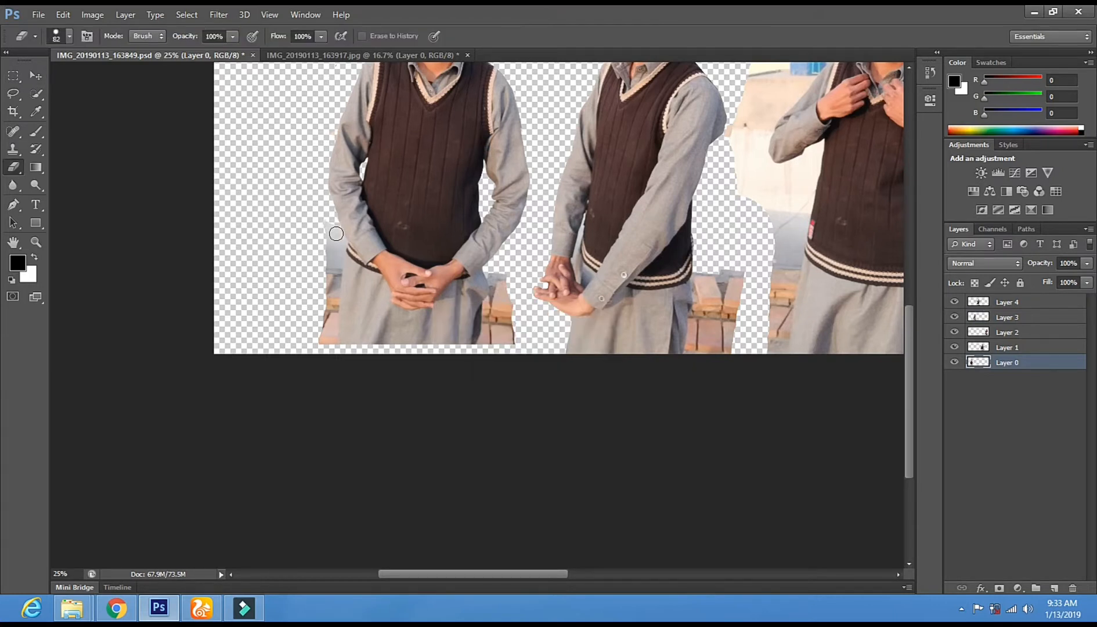
{"action": "left_click_drag", "start_coordinate": [336, 284], "coordinate": [334, 337]}
{"action": "mouse_move", "coordinate": [327, 236]}
{"action": "left_mouse_down"}
{"action": "mouse_move", "coordinate": [326, 317]}
{"action": "mouse_move", "coordinate": [359, 369]}
{"action": "left_mouse_up"}
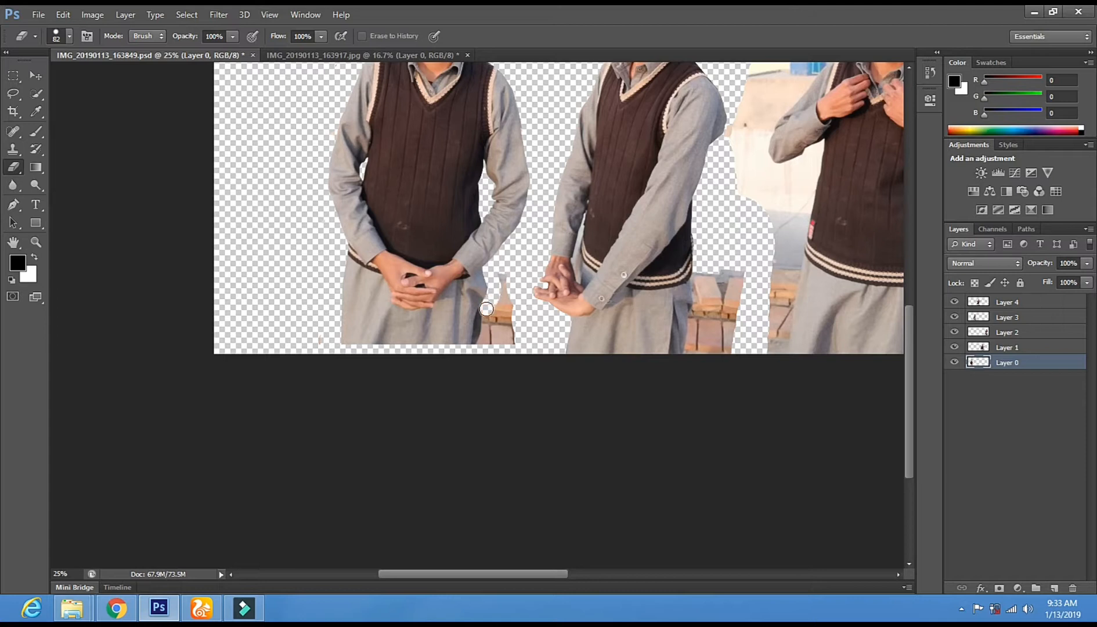
{"action": "mouse_move", "coordinate": [482, 327]}
{"action": "left_mouse_down"}
{"action": "mouse_move", "coordinate": [505, 280]}
{"action": "mouse_move", "coordinate": [499, 305]}
{"action": "left_mouse_up"}
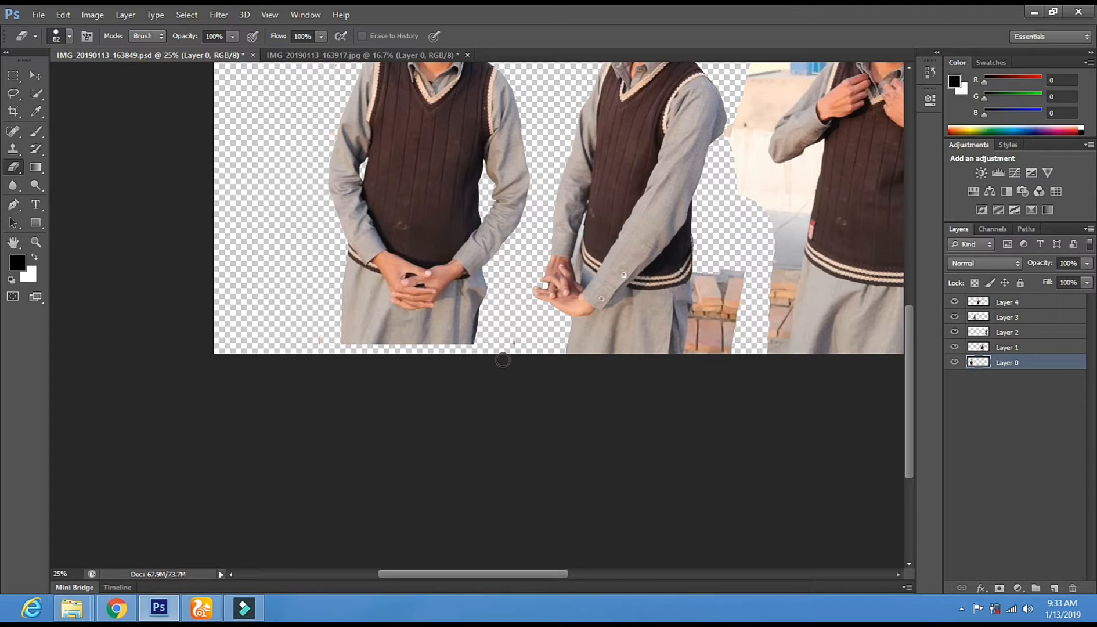
- On Layer 4, use the 176 px eraser to clear the wall between the third and fourth man and the bricks beside the third man's trousers
{"action": "left_click_drag", "start_coordinate": [660, 259], "coordinate": [521, 259]}
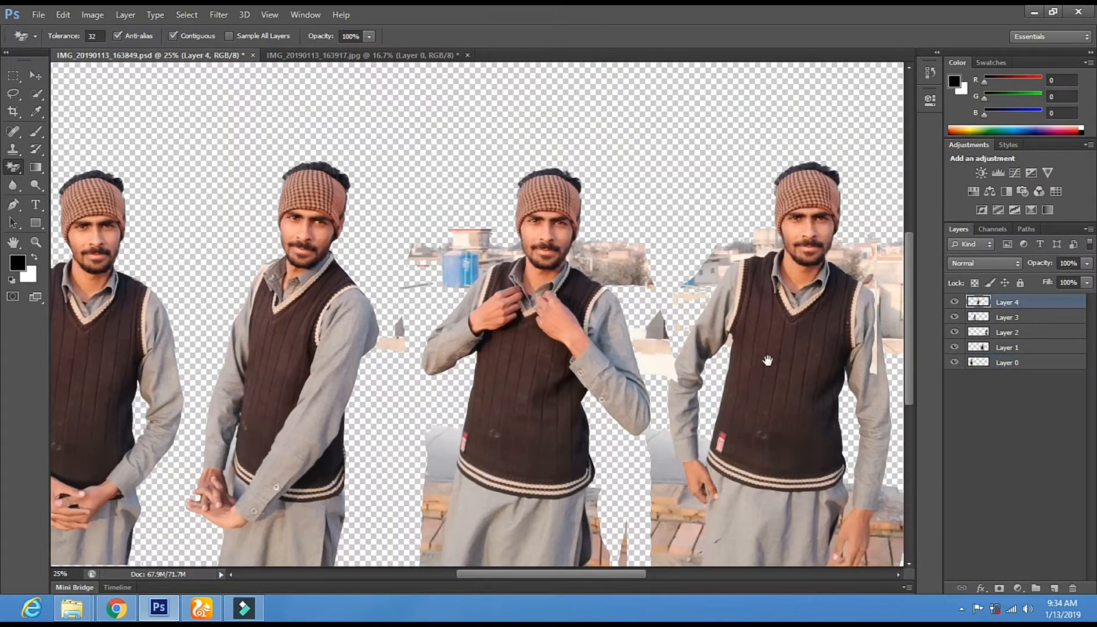
{"action": "mouse_move", "coordinate": [714, 344]}
{"action": "left_mouse_down"}
{"action": "mouse_move", "coordinate": [444, 173]}
{"action": "mouse_move", "coordinate": [481, 242]}
{"action": "mouse_move", "coordinate": [376, 244]}
{"action": "left_mouse_up"}
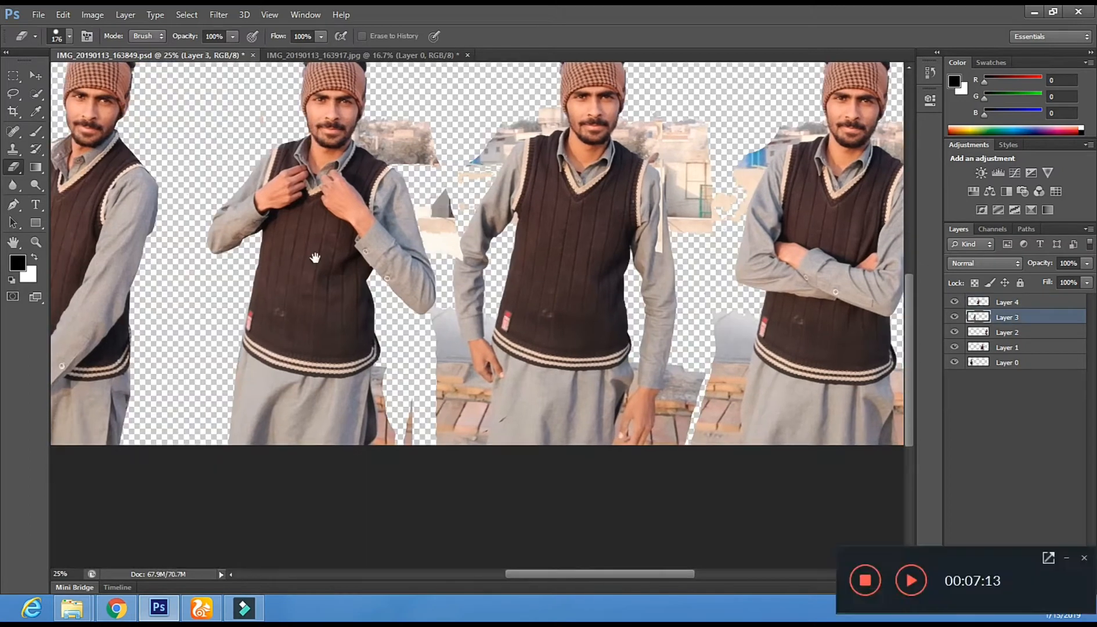
{"action": "left_click_drag", "start_coordinate": [315, 258], "coordinate": [51, 236]}
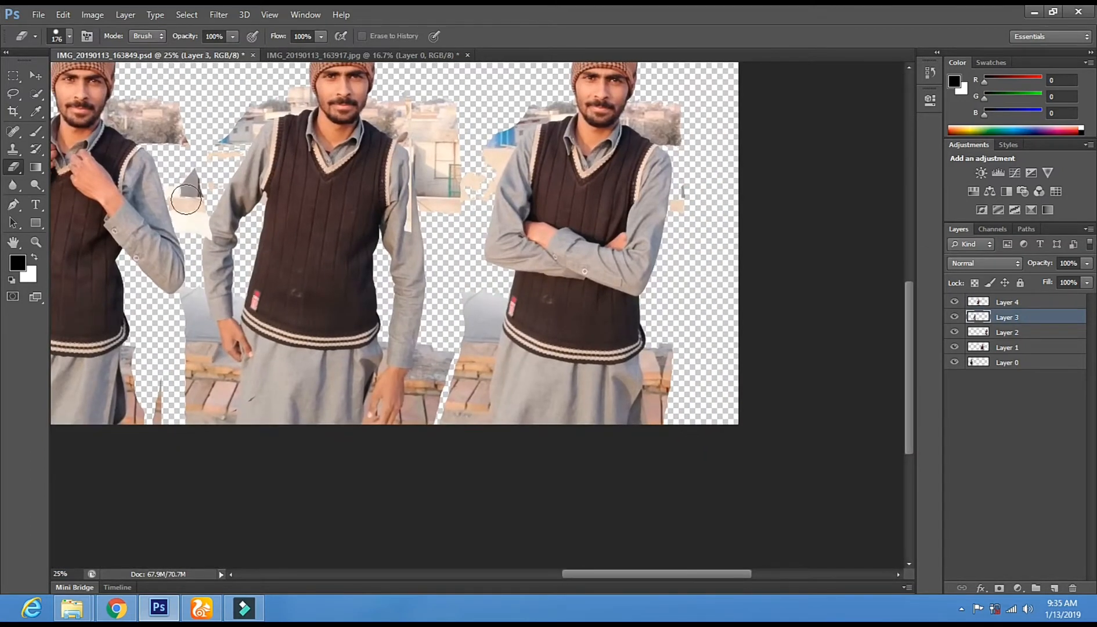
{"action": "left_click", "coordinate": [34, 75]}
{"action": "right_click", "coordinate": [111, 190]}
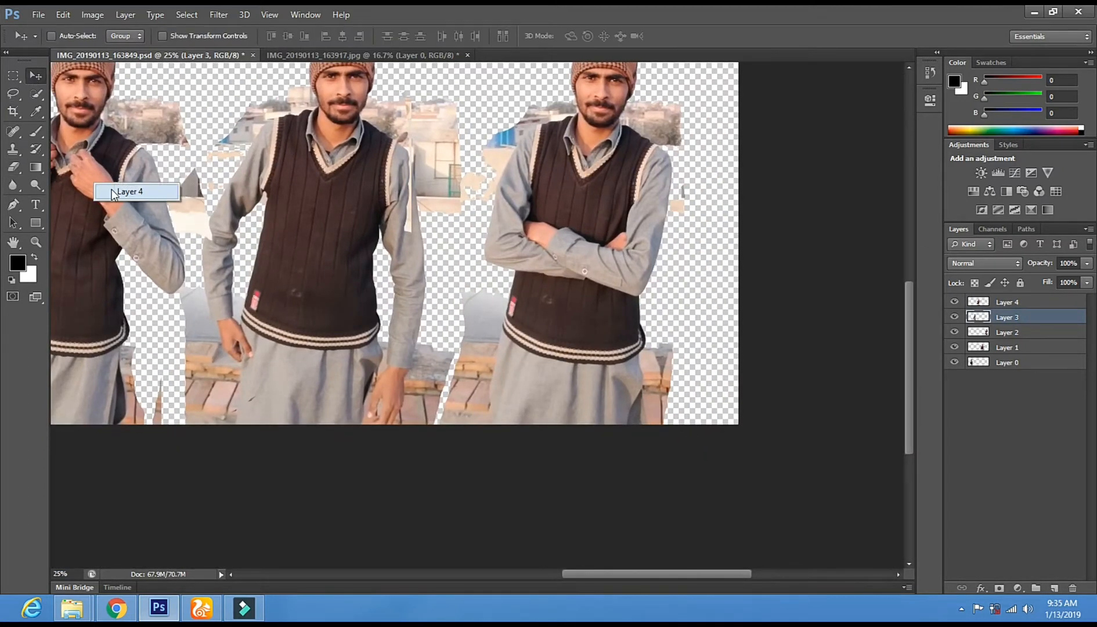
{"action": "left_click", "coordinate": [113, 192]}
{"action": "left_click", "coordinate": [12, 167]}
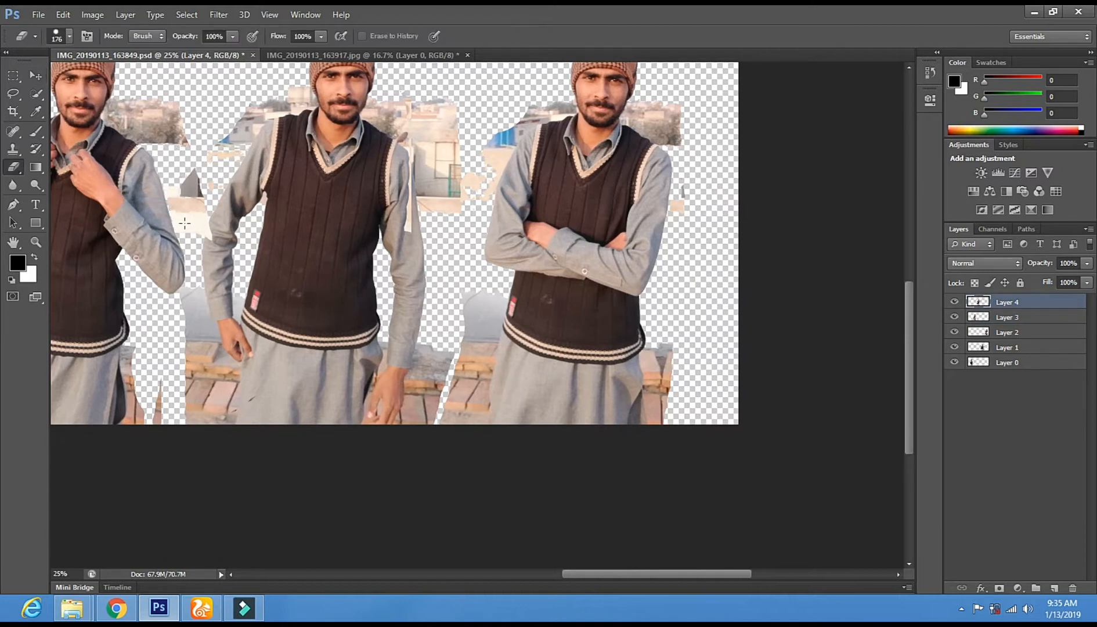
{"action": "mouse_move", "coordinate": [191, 225]}
{"action": "left_mouse_down"}
{"action": "mouse_move", "coordinate": [192, 235]}
{"action": "mouse_move", "coordinate": [195, 165]}
{"action": "mouse_move", "coordinate": [217, 265]}
{"action": "left_mouse_up"}
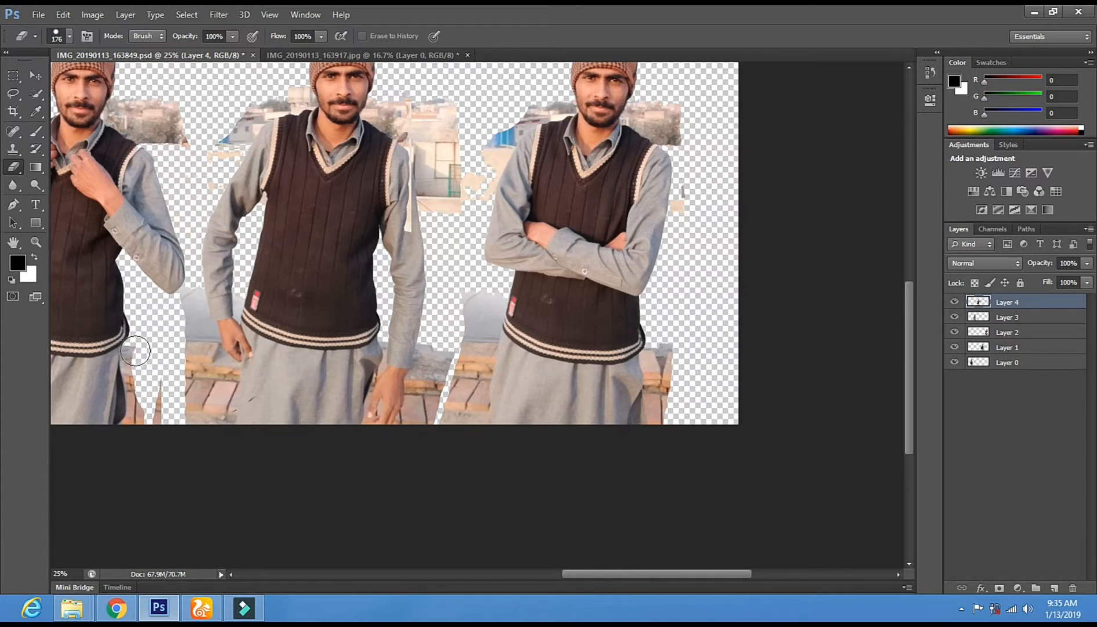
{"action": "mouse_move", "coordinate": [136, 385]}
{"action": "left_mouse_down"}
{"action": "mouse_move", "coordinate": [129, 439]}
{"action": "mouse_move", "coordinate": [158, 390]}
{"action": "left_mouse_up"}
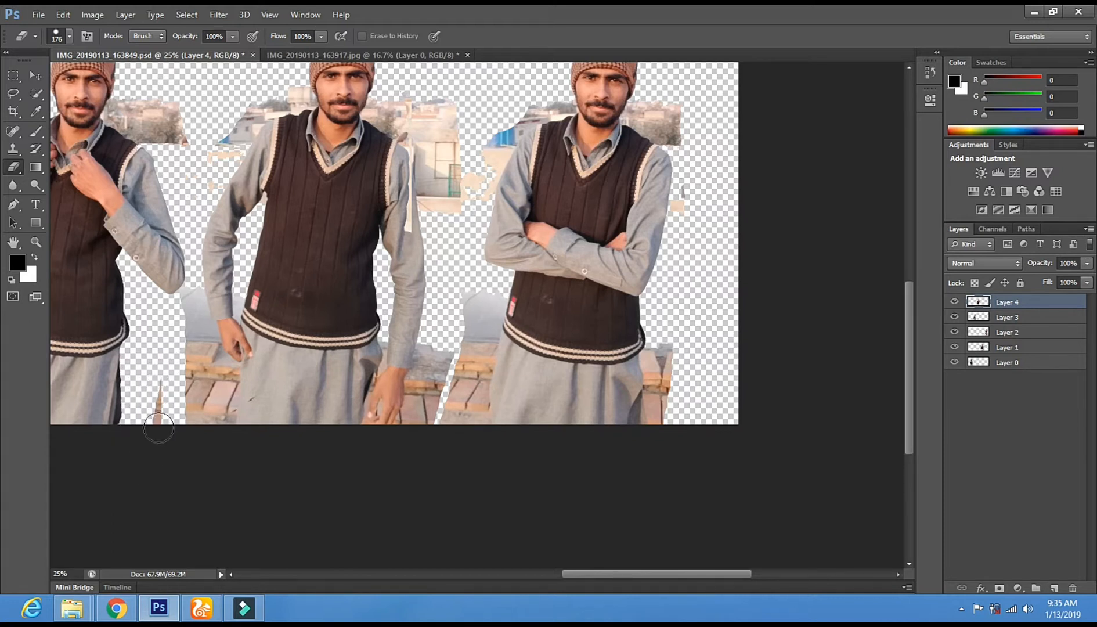
- On Layer 1, use the 74 px eraser to remove the rooftops and wall beside the fourth man's face and shoulder, on the third man's side
{"action": "left_click_drag", "start_coordinate": [244, 168], "coordinate": [276, 292]}
{"action": "scroll", "coordinate": [383, 270], "scroll_direction": "up", "scroll_amount": 2}
{"action": "left_click_drag", "start_coordinate": [383, 270], "coordinate": [235, 253]}
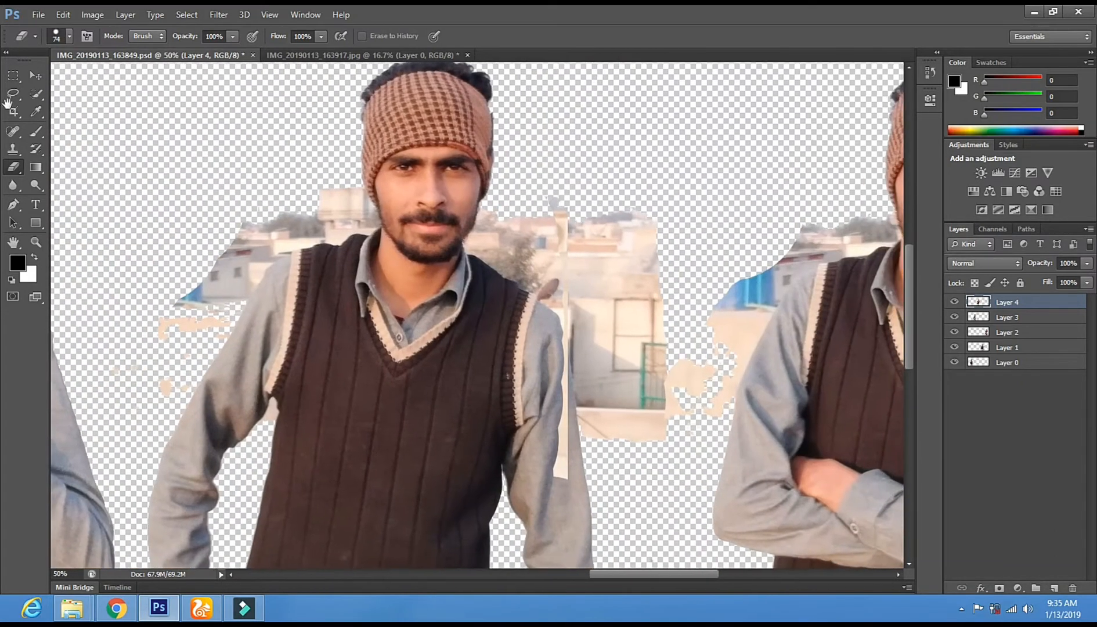
{"action": "left_click", "coordinate": [36, 76]}
{"action": "right_click", "coordinate": [340, 252]}
{"action": "left_click", "coordinate": [376, 260]}
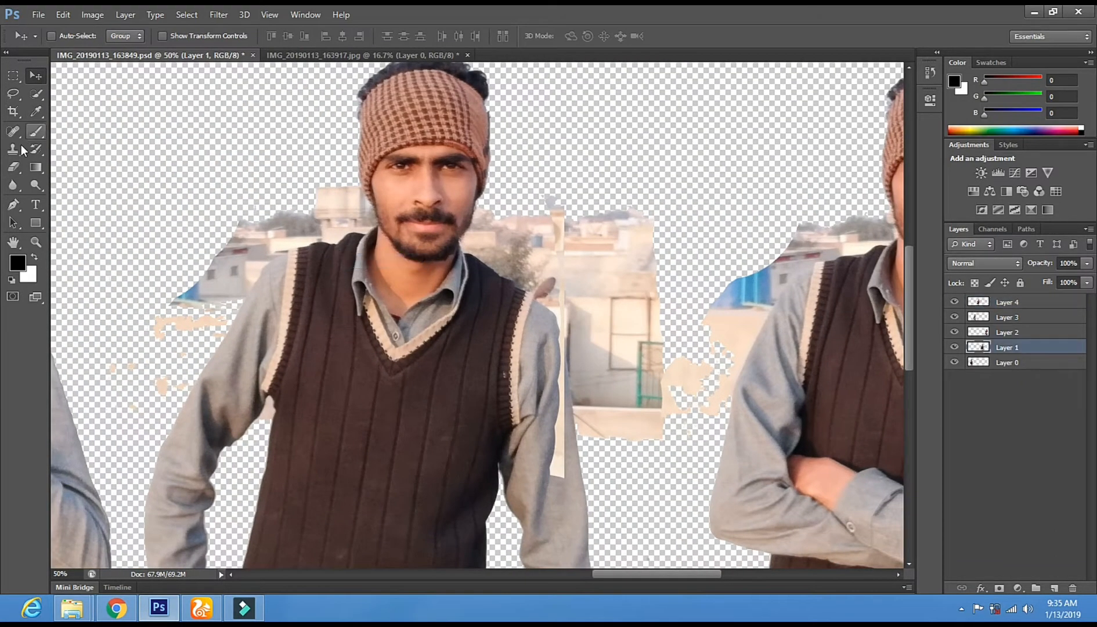
{"action": "left_click", "coordinate": [12, 167]}
{"action": "mouse_move", "coordinate": [329, 187]}
{"action": "left_mouse_down"}
{"action": "mouse_move", "coordinate": [365, 223]}
{"action": "mouse_move", "coordinate": [260, 249]}
{"action": "mouse_move", "coordinate": [207, 344]}
{"action": "mouse_move", "coordinate": [164, 388]}
{"action": "mouse_move", "coordinate": [151, 376]}
{"action": "mouse_move", "coordinate": [217, 228]}
{"action": "mouse_move", "coordinate": [182, 330]}
{"action": "mouse_move", "coordinate": [245, 245]}
{"action": "mouse_move", "coordinate": [217, 295]}
{"action": "mouse_move", "coordinate": [245, 249]}
{"action": "mouse_move", "coordinate": [298, 212]}
{"action": "mouse_move", "coordinate": [230, 228]}
{"action": "mouse_move", "coordinate": [324, 202]}
{"action": "left_mouse_up"}
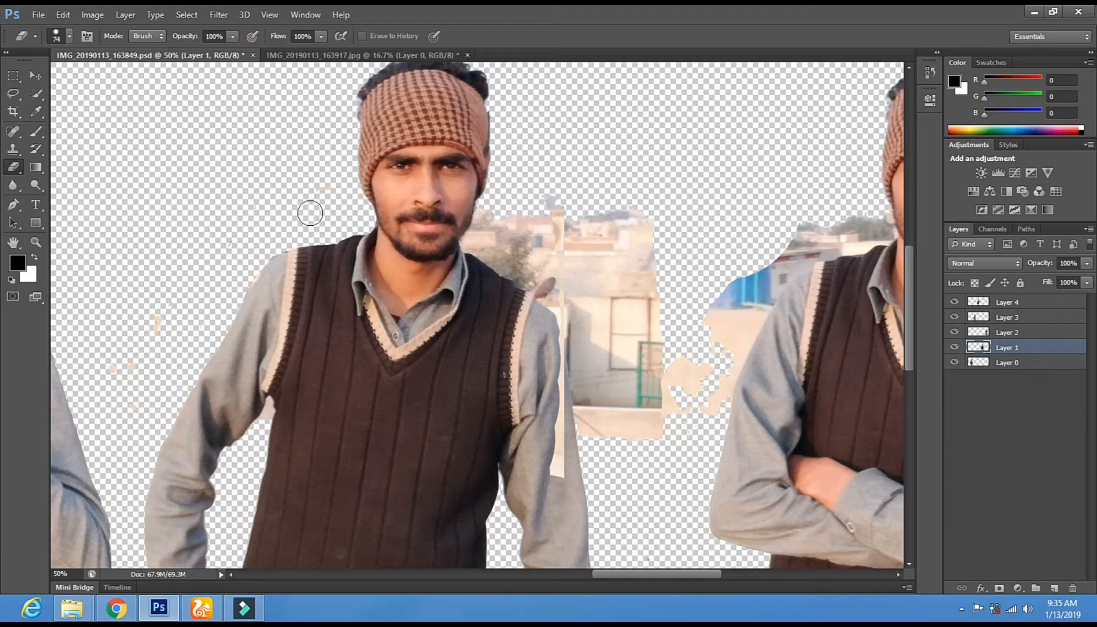
- Examine the cut-out edges of the fifth man with crossed arms, from his head down to his trousers
{"action": "left_click_drag", "start_coordinate": [592, 337], "coordinate": [452, 284]}
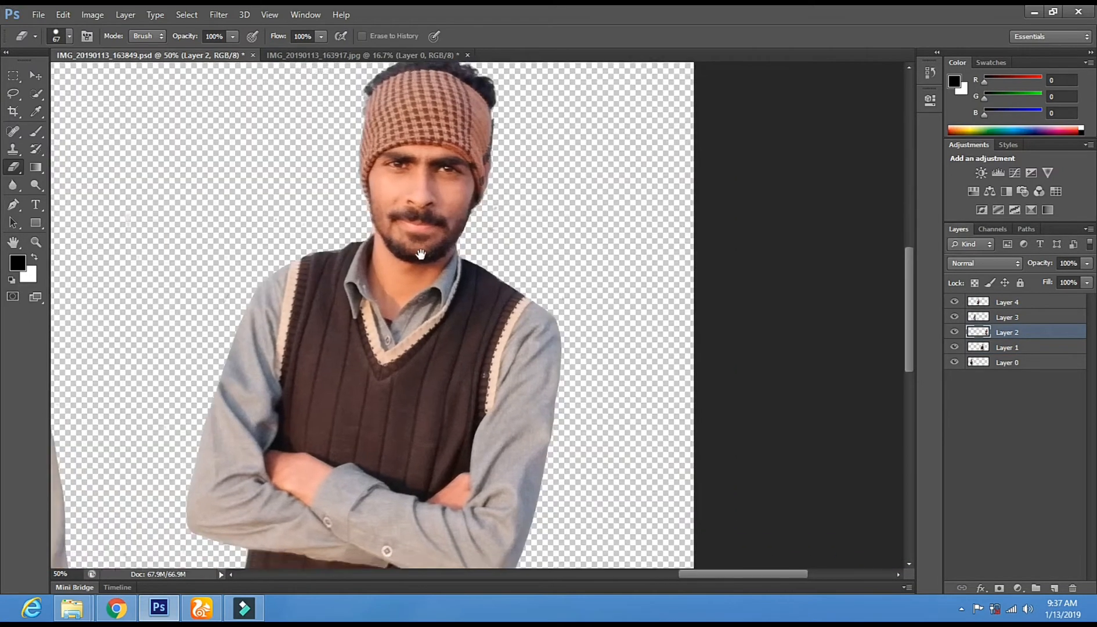
{"action": "left_click_drag", "start_coordinate": [421, 254], "coordinate": [421, 87]}
{"action": "mouse_move", "coordinate": [439, 334]}
{"action": "left_mouse_down"}
{"action": "mouse_move", "coordinate": [421, 362]}
{"action": "mouse_move", "coordinate": [427, 388]}
{"action": "left_mouse_up"}
{"action": "mouse_move", "coordinate": [431, 440]}
{"action": "left_mouse_down"}
{"action": "mouse_move", "coordinate": [437, 513]}
{"action": "mouse_move", "coordinate": [463, 346]}
{"action": "mouse_move", "coordinate": [470, 510]}
{"action": "mouse_move", "coordinate": [448, 326]}
{"action": "left_mouse_up"}
{"action": "left_click_drag", "start_coordinate": [133, 375], "coordinate": [385, 341]}
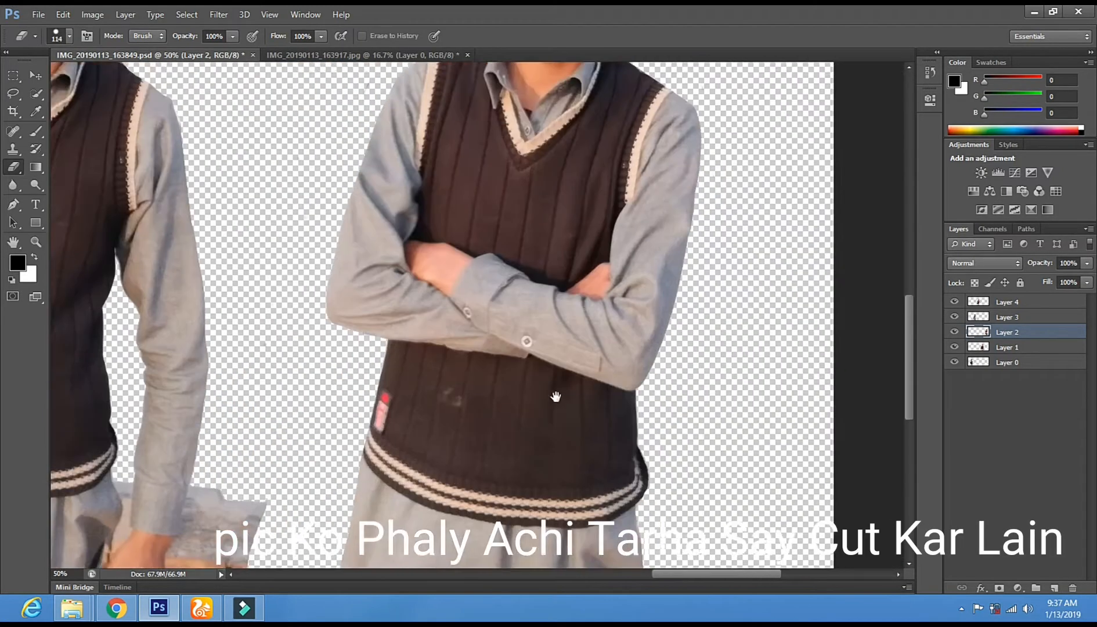
{"action": "scroll", "coordinate": [559, 392], "scroll_direction": "up", "scroll_amount": 3}
{"action": "scroll", "coordinate": [582, 305], "scroll_direction": "down", "scroll_amount": 5}
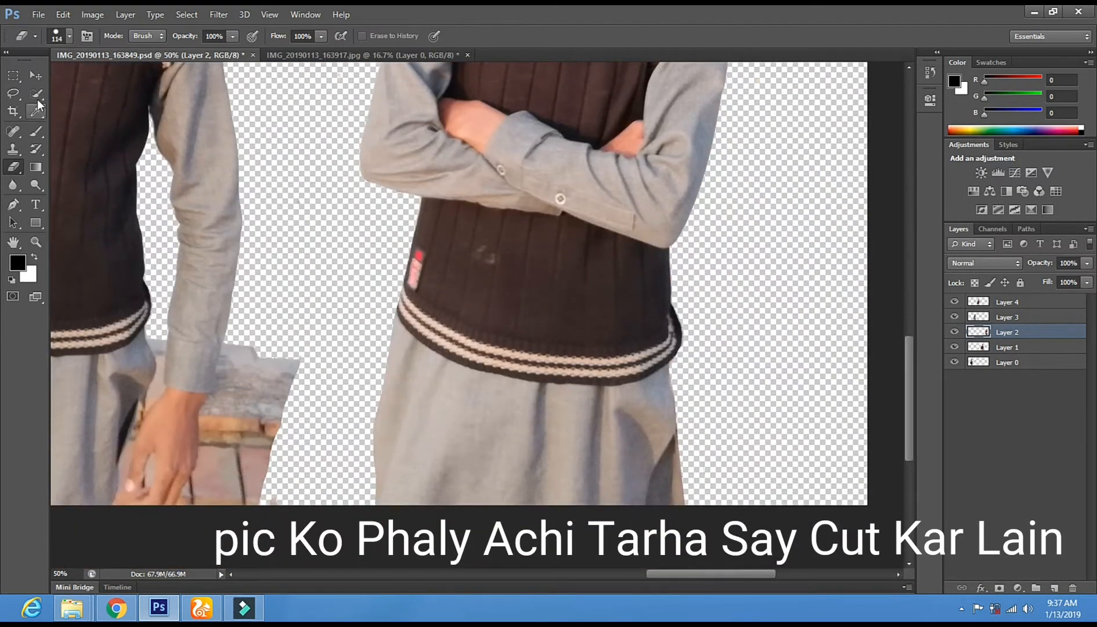
- On Layer 1, set the eraser to 53 px and trace along the fourth man's cuff and hand on the fifth man's side
{"action": "left_click", "coordinate": [36, 76]}
{"action": "right_click", "coordinate": [95, 164]}
{"action": "left_click", "coordinate": [116, 174]}
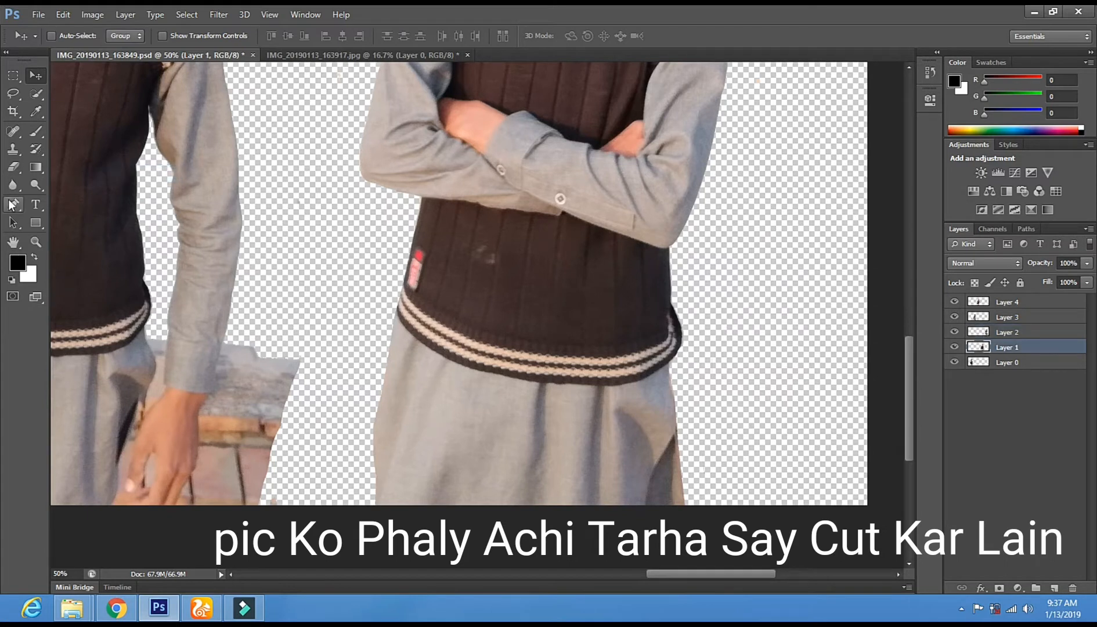
{"action": "left_click", "coordinate": [12, 167]}
{"action": "right_click", "coordinate": [264, 331]}
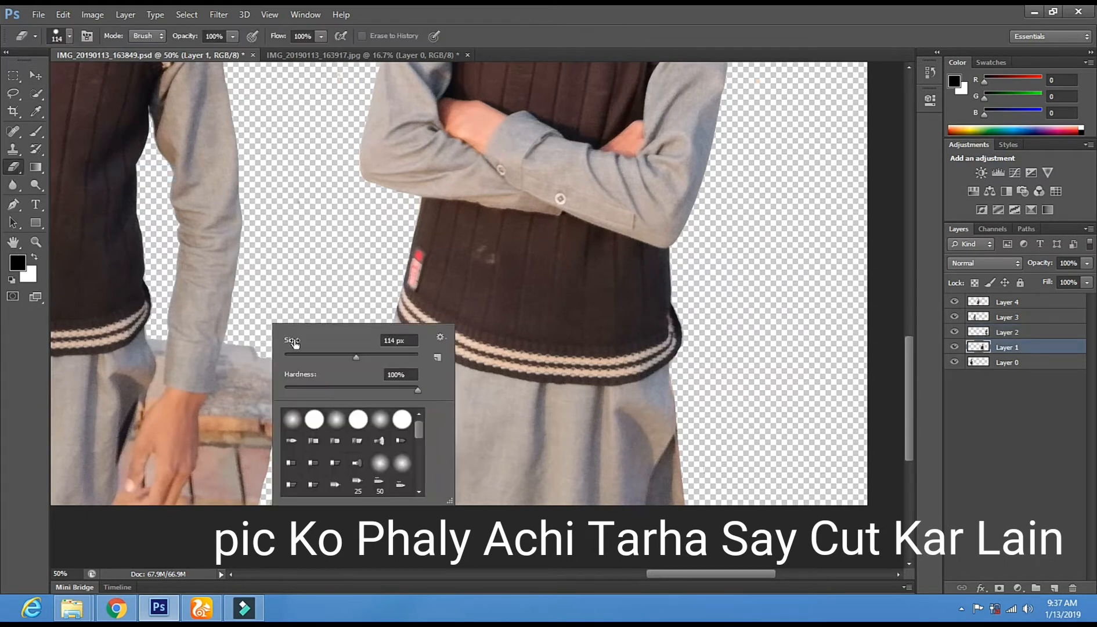
{"action": "left_click", "coordinate": [319, 357]}
{"action": "left_click_drag", "start_coordinate": [236, 340], "coordinate": [227, 375]}
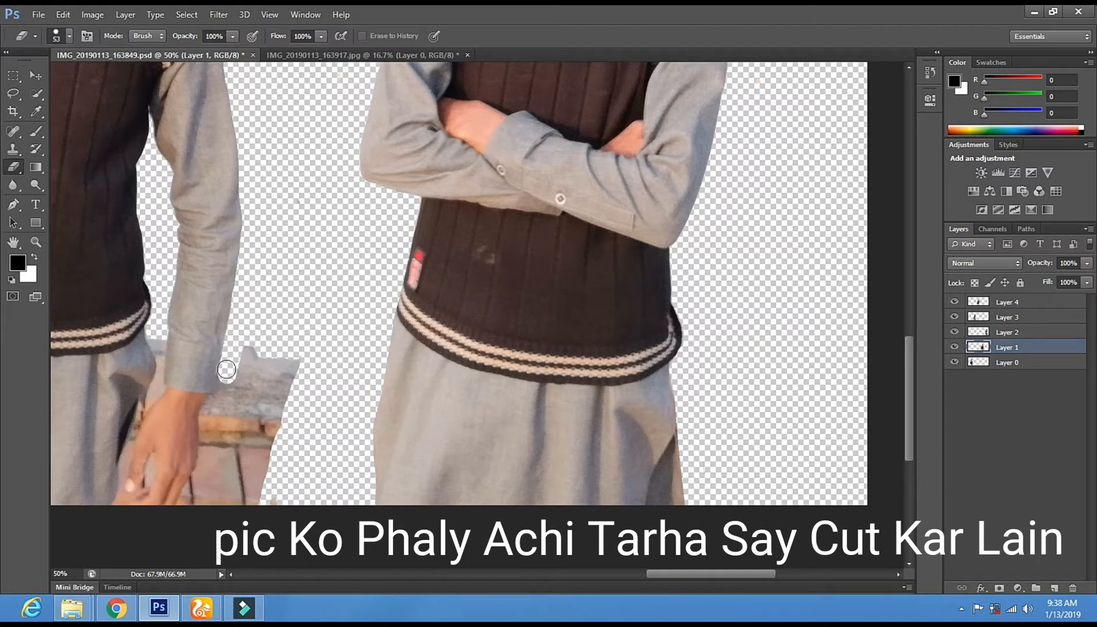
{"action": "left_click_drag", "start_coordinate": [221, 395], "coordinate": [185, 508]}
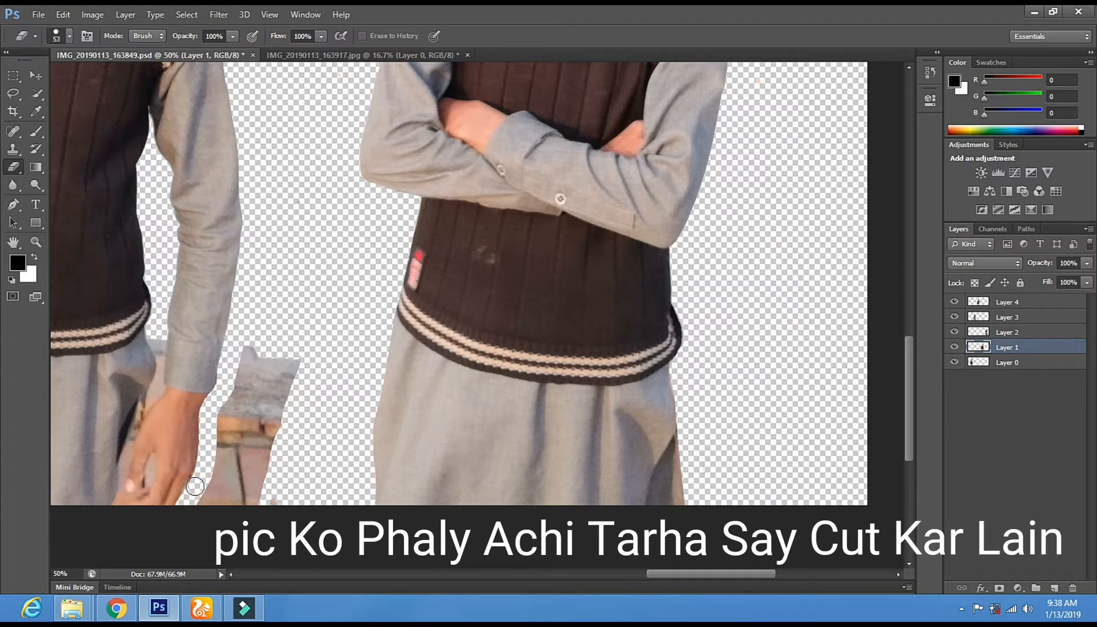
- Set the eraser to 162 px and erase the remaining wall and bricks between the fourth man's hand and the fifth man
{"action": "right_click", "coordinate": [297, 352]}
{"action": "left_click", "coordinate": [399, 384]}
{"action": "mouse_move", "coordinate": [273, 331]}
{"action": "left_mouse_down"}
{"action": "mouse_move", "coordinate": [249, 446]}
{"action": "mouse_move", "coordinate": [217, 510]}
{"action": "mouse_move", "coordinate": [132, 464]}
{"action": "left_mouse_up"}
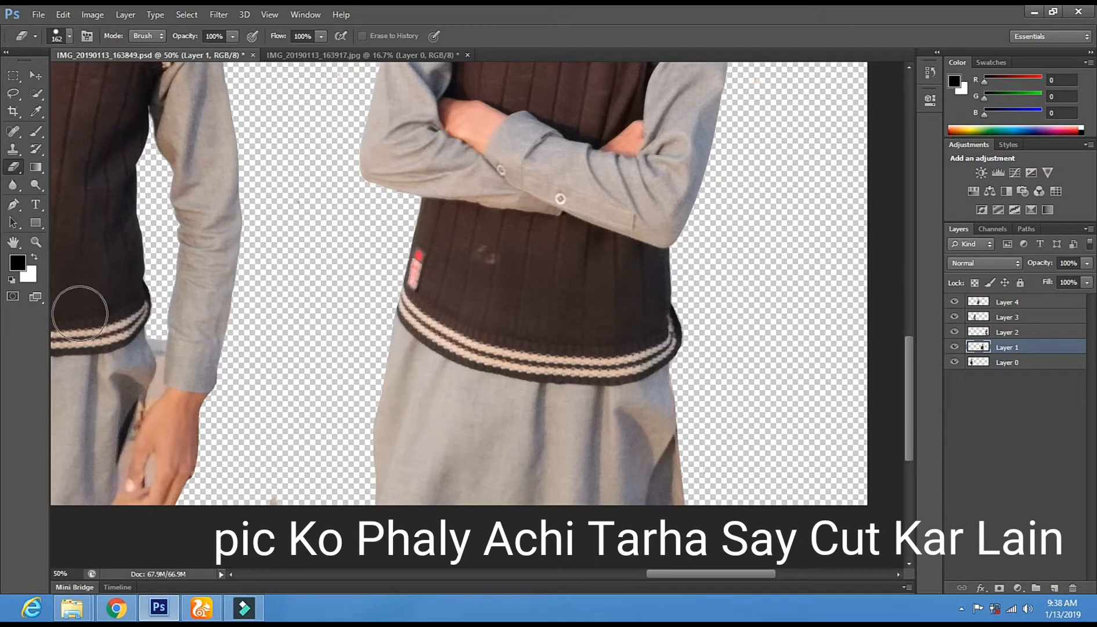
- Set the eraser to 5 px and outline the wall gap between the fourth man's trousers, cuff and wrist
{"action": "left_click", "coordinate": [36, 242]}
{"action": "left_click", "coordinate": [166, 354]}
{"action": "left_click", "coordinate": [175, 393]}
{"action": "left_click_drag", "start_coordinate": [175, 393], "coordinate": [385, 179]}
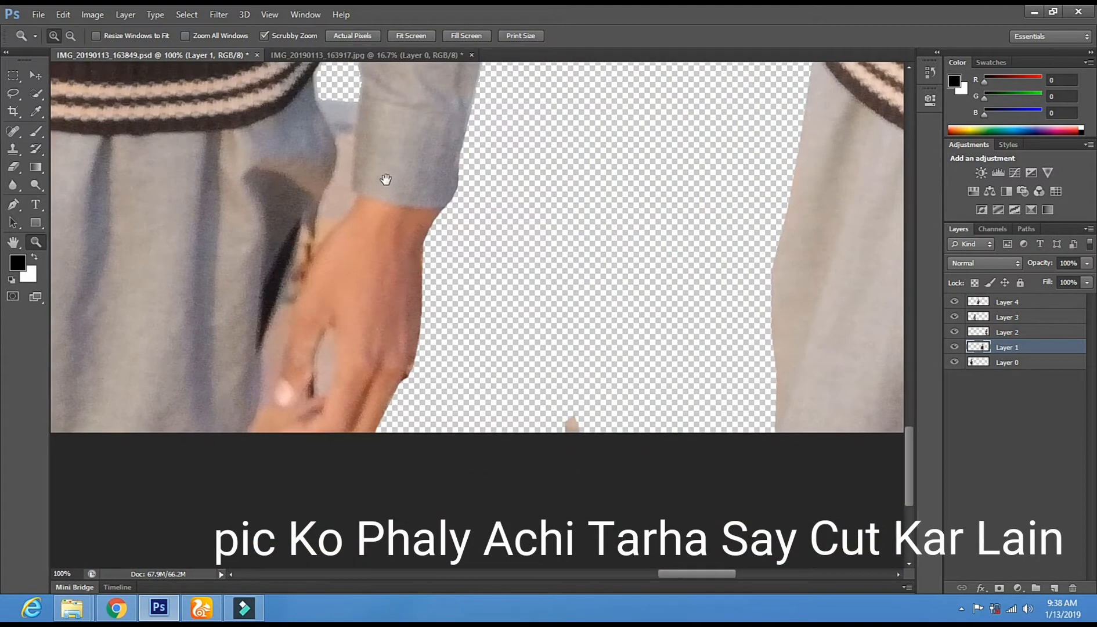
{"action": "left_click", "coordinate": [13, 166]}
{"action": "right_click", "coordinate": [502, 122]}
{"action": "left_click_drag", "start_coordinate": [526, 158], "coordinate": [521, 159]}
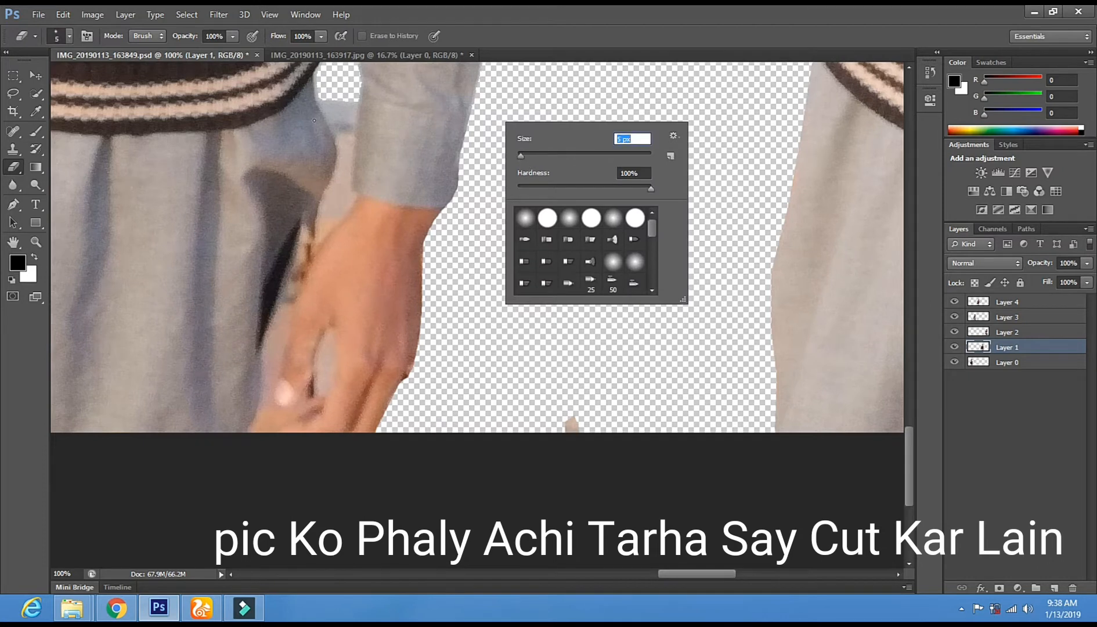
{"action": "left_click", "coordinate": [323, 94]}
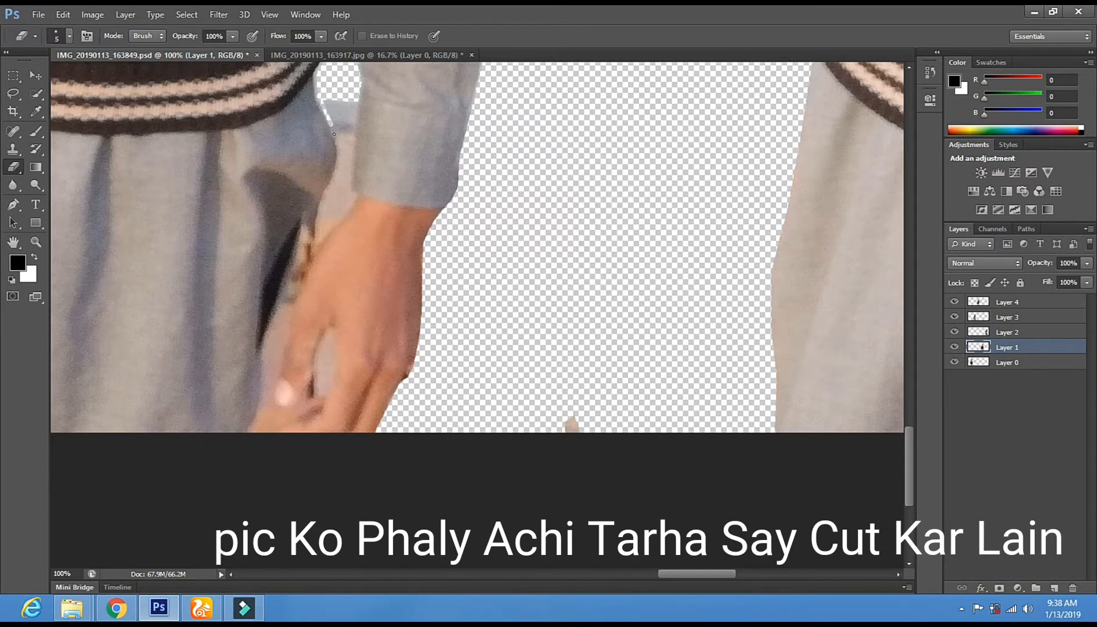
{"action": "left_click_drag", "start_coordinate": [335, 147], "coordinate": [327, 195]}
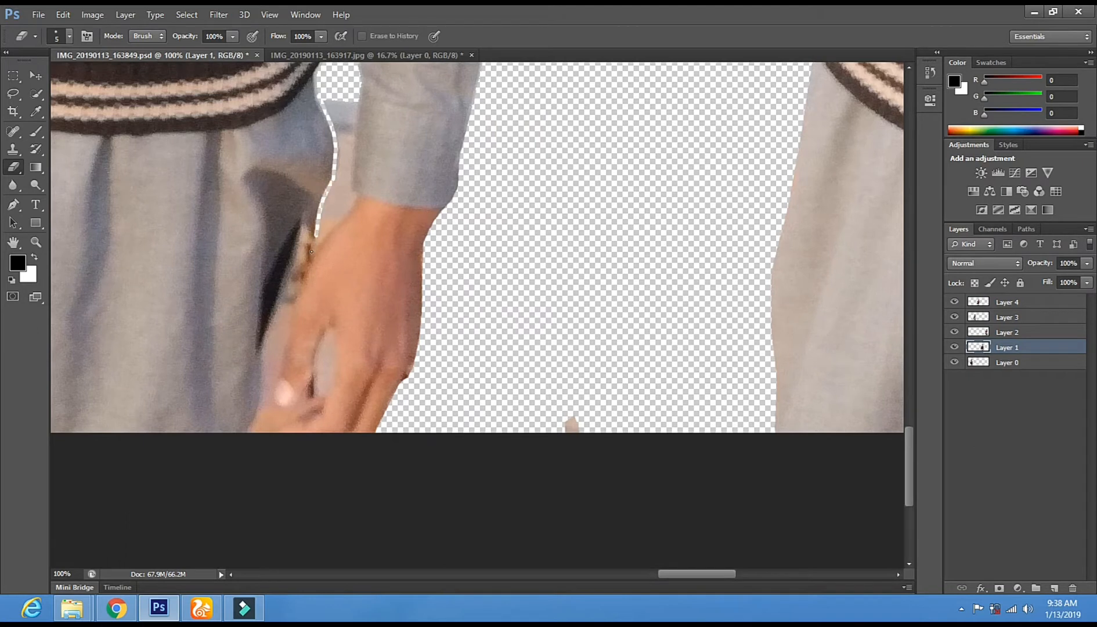
{"action": "left_click_drag", "start_coordinate": [349, 211], "coordinate": [353, 208]}
- Enlarge the eraser to 9 px and then 16 px, and erase the wall inside the outlined gap beside the fourth man's wrist
{"action": "right_click", "coordinate": [406, 117]}
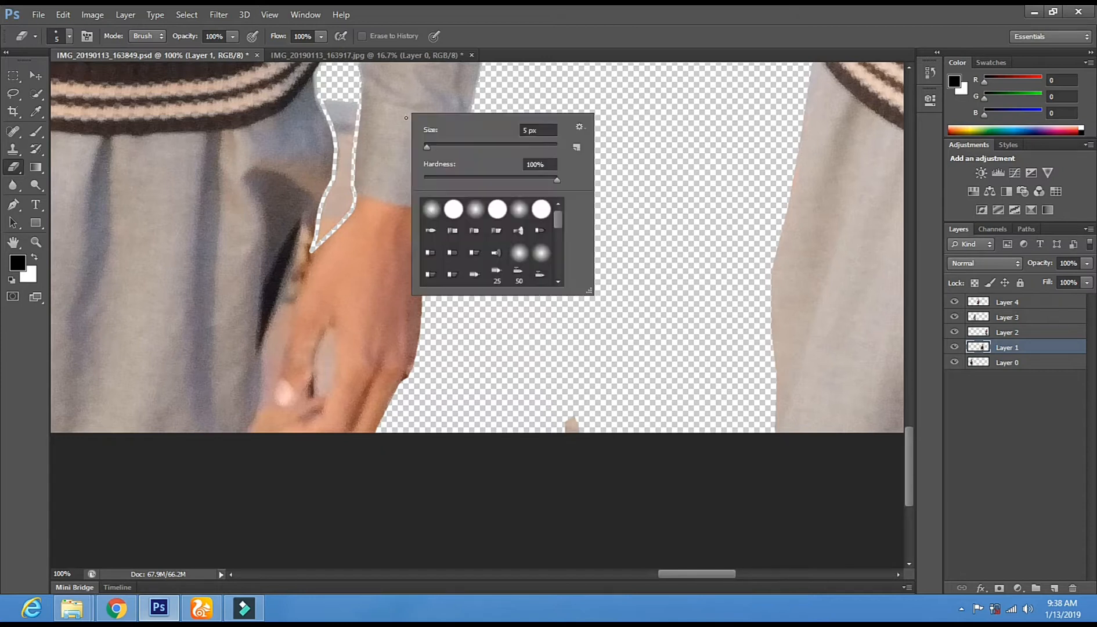
{"action": "left_click_drag", "start_coordinate": [430, 153], "coordinate": [432, 153]}
{"action": "left_click", "coordinate": [320, 89]}
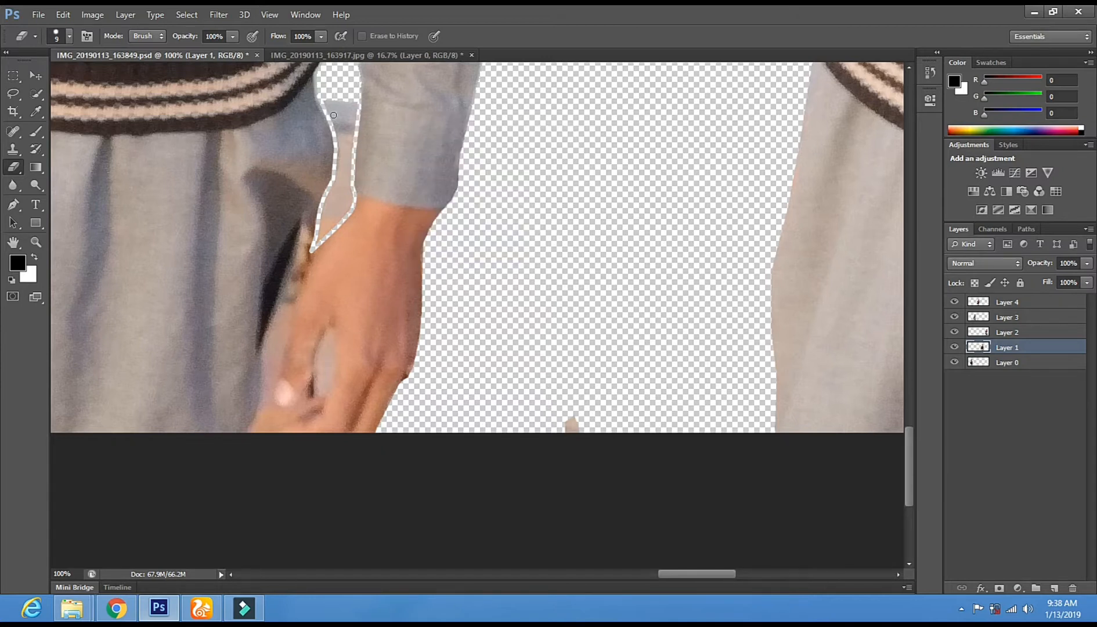
{"action": "right_click", "coordinate": [334, 119]}
{"action": "left_click_drag", "start_coordinate": [363, 150], "coordinate": [366, 152]}
{"action": "left_click", "coordinate": [337, 95]}
{"action": "left_click_drag", "start_coordinate": [348, 143], "coordinate": [343, 168]}
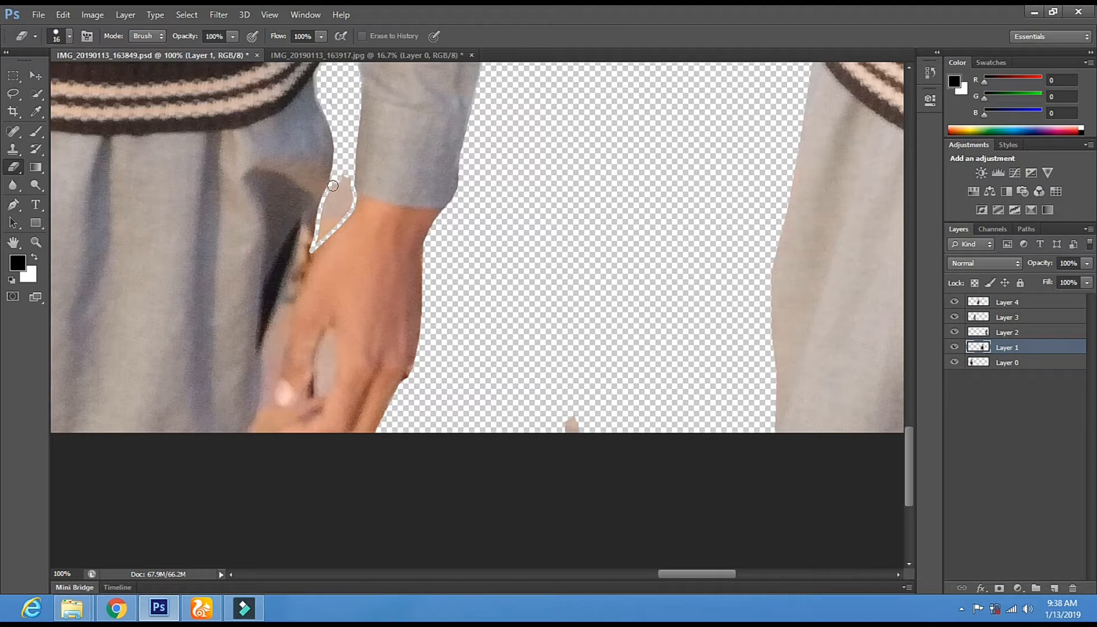
{"action": "mouse_move", "coordinate": [333, 220]}
{"action": "left_mouse_down"}
{"action": "mouse_move", "coordinate": [351, 173]}
{"action": "mouse_move", "coordinate": [336, 208]}
{"action": "left_mouse_up"}
{"action": "left_click_drag", "start_coordinate": [331, 265], "coordinate": [340, 201]}
- Set the eraser to 78 px and erase the Layer 1 wall and bricks beside the fourth man's arm, hand and trousers, facing the third man
{"action": "left_click_drag", "start_coordinate": [511, 289], "coordinate": [388, 184]}
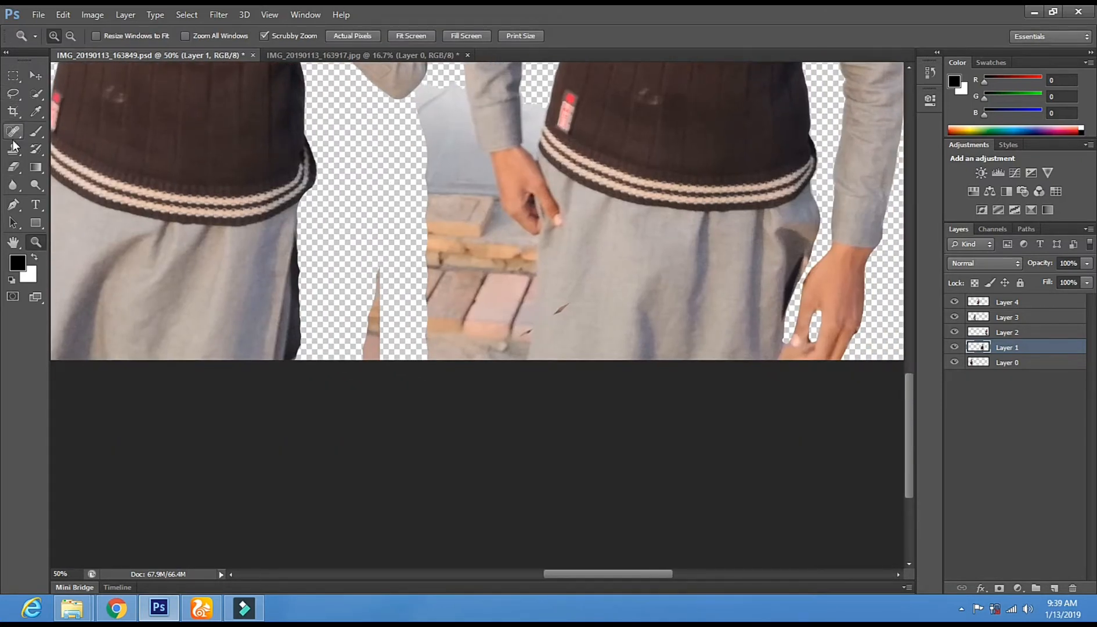
{"action": "left_click", "coordinate": [12, 167]}
{"action": "right_click", "coordinate": [488, 264]}
{"action": "left_click", "coordinate": [554, 296]}
{"action": "key", "text": "space"}
{"action": "key", "text": "Return"}
{"action": "left_click_drag", "start_coordinate": [594, 142], "coordinate": [575, 238]}
{"action": "left_click_drag", "start_coordinate": [432, 177], "coordinate": [440, 221]}
{"action": "mouse_move", "coordinate": [456, 262]}
{"action": "left_mouse_down"}
{"action": "mouse_move", "coordinate": [472, 311]}
{"action": "mouse_move", "coordinate": [506, 339]}
{"action": "mouse_move", "coordinate": [501, 452]}
{"action": "left_mouse_up"}
{"action": "mouse_move", "coordinate": [425, 313]}
{"action": "left_mouse_down"}
{"action": "mouse_move", "coordinate": [447, 405]}
{"action": "mouse_move", "coordinate": [412, 221]}
{"action": "mouse_move", "coordinate": [443, 311]}
{"action": "mouse_move", "coordinate": [439, 245]}
{"action": "mouse_move", "coordinate": [469, 425]}
{"action": "mouse_move", "coordinate": [464, 335]}
{"action": "mouse_move", "coordinate": [478, 344]}
{"action": "mouse_move", "coordinate": [485, 438]}
{"action": "mouse_move", "coordinate": [477, 469]}
{"action": "mouse_move", "coordinate": [464, 469]}
{"action": "mouse_move", "coordinate": [411, 278]}
{"action": "mouse_move", "coordinate": [422, 490]}
{"action": "mouse_move", "coordinate": [405, 381]}
{"action": "mouse_move", "coordinate": [502, 433]}
{"action": "mouse_move", "coordinate": [502, 449]}
{"action": "mouse_move", "coordinate": [505, 416]}
{"action": "mouse_move", "coordinate": [424, 473]}
{"action": "left_mouse_up"}
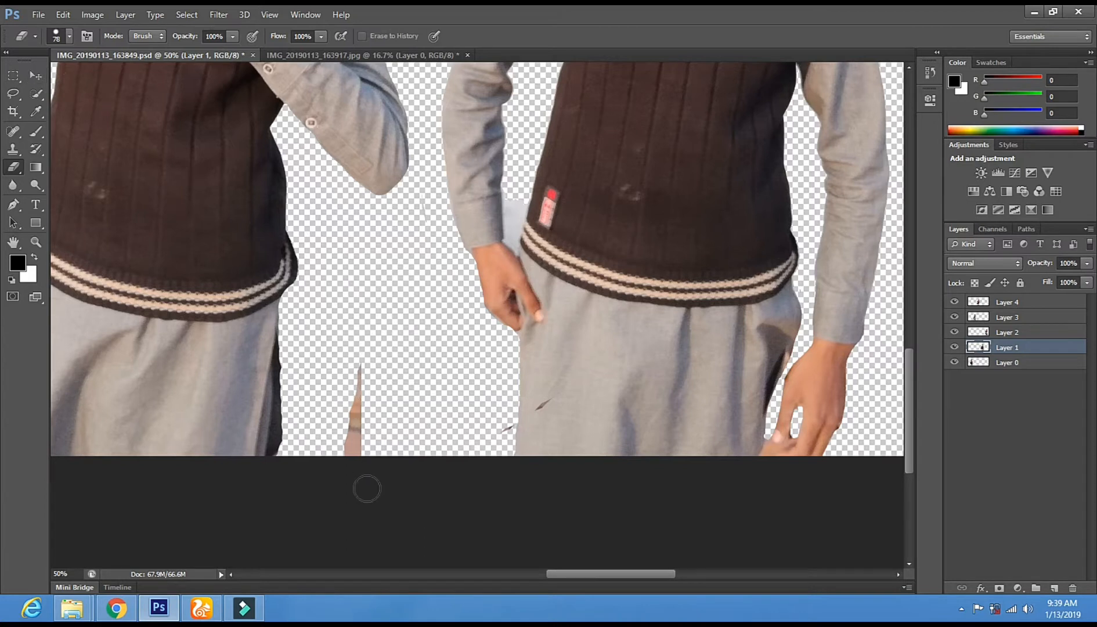
- Select Layer 3 and erase the leftover sliver of wall between the third and fourth men at the canvas's lower edge
{"action": "right_click", "coordinate": [142, 174], "text": "ctrl"}
{"action": "left_click", "coordinate": [154, 184]}
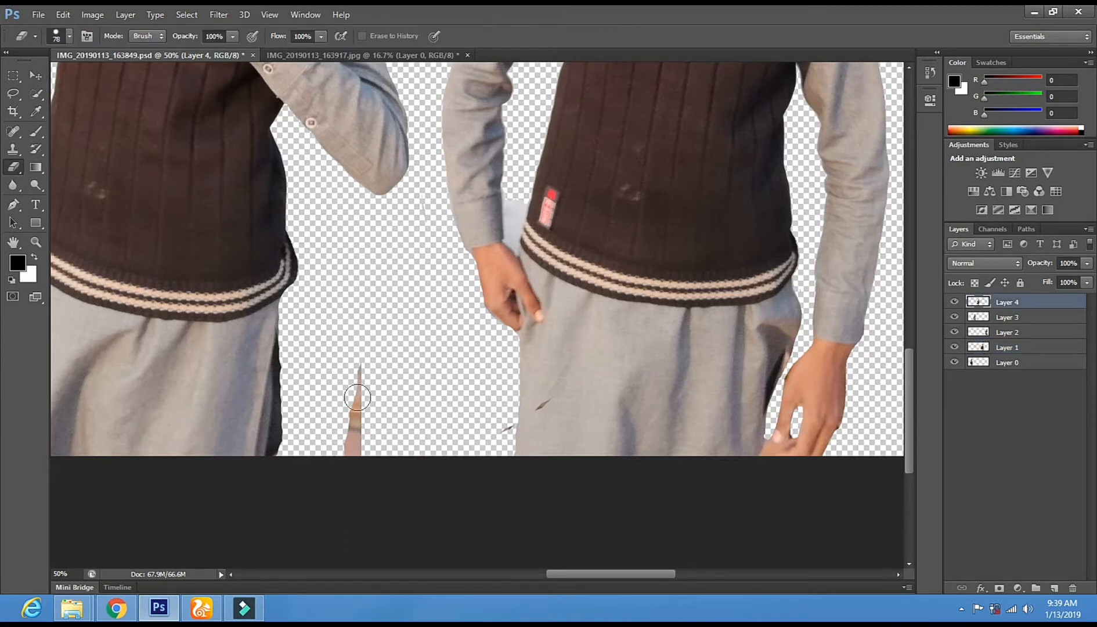
{"action": "left_click", "coordinate": [33, 77]}
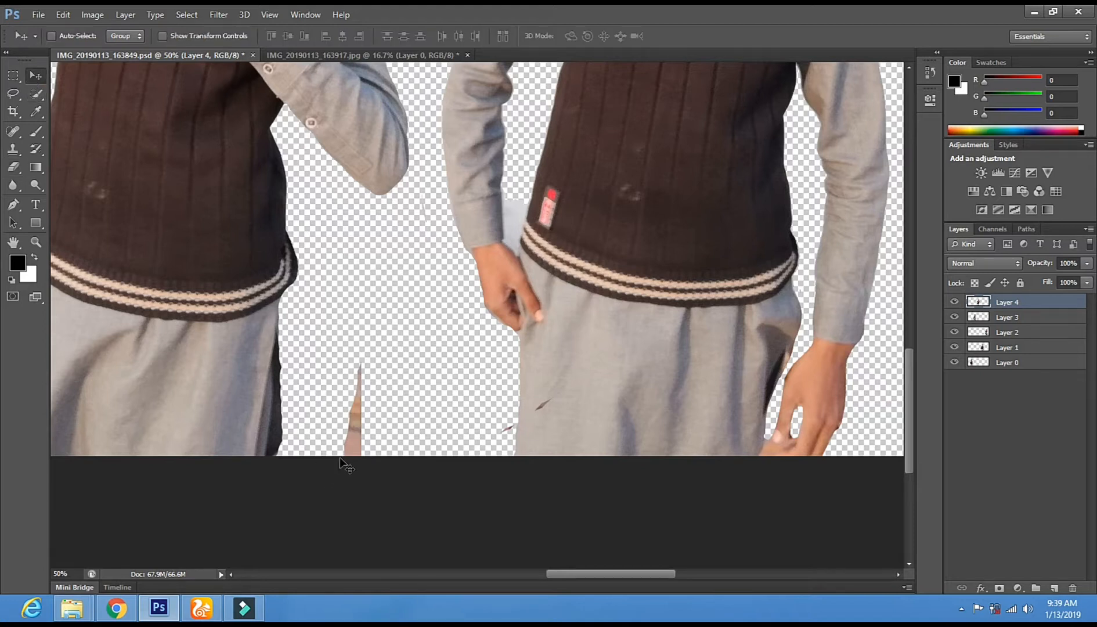
{"action": "right_click", "coordinate": [355, 437]}
{"action": "left_click", "coordinate": [390, 442]}
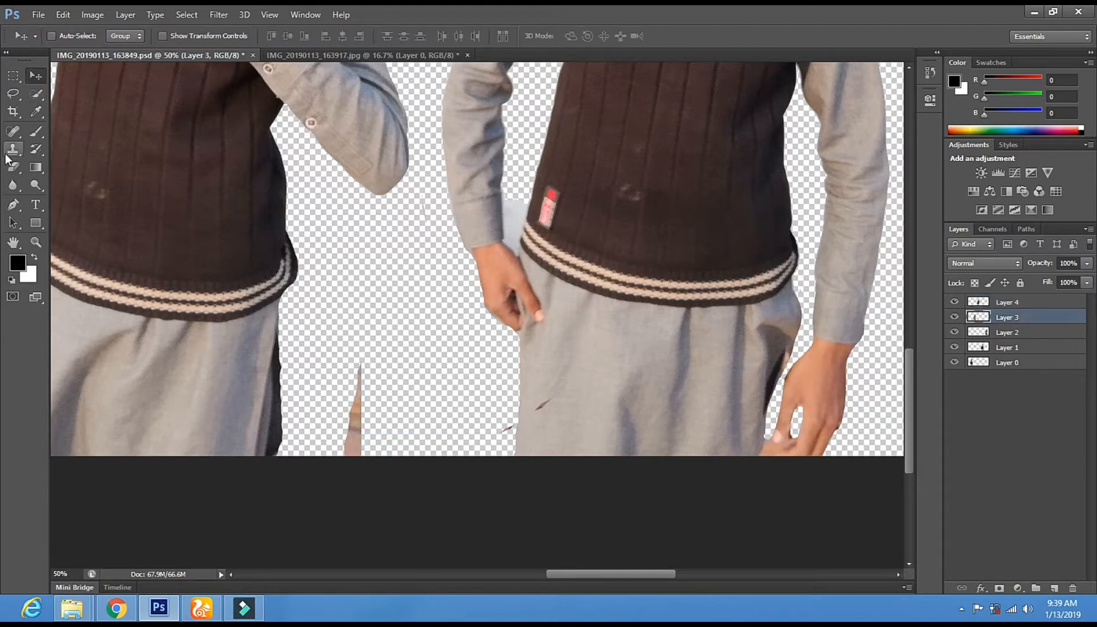
{"action": "left_click", "coordinate": [12, 167]}
{"action": "left_click_drag", "start_coordinate": [355, 362], "coordinate": [349, 514]}
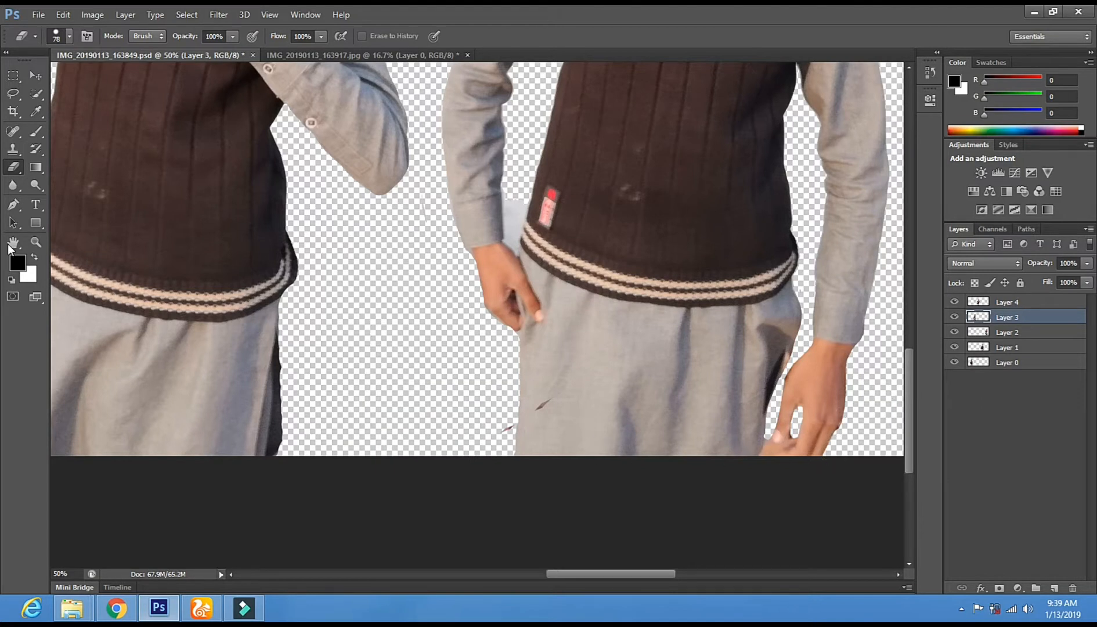
- Open the brick wall and wood floor studio background image as a new document
{"action": "left_click", "coordinate": [35, 241]}
{"action": "left_click", "coordinate": [419, 339], "text": "alt"}
{"action": "left_click", "coordinate": [419, 339], "text": "alt"}
{"action": "left_click", "coordinate": [420, 339], "text": "alt"}
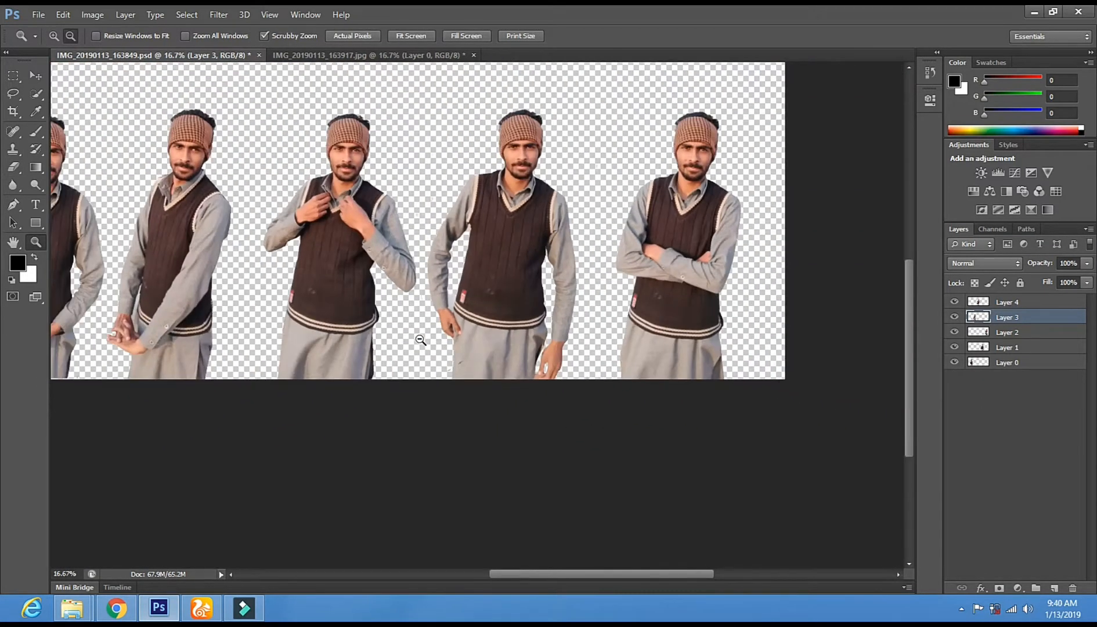
{"action": "left_click", "coordinate": [419, 339], "text": "alt"}
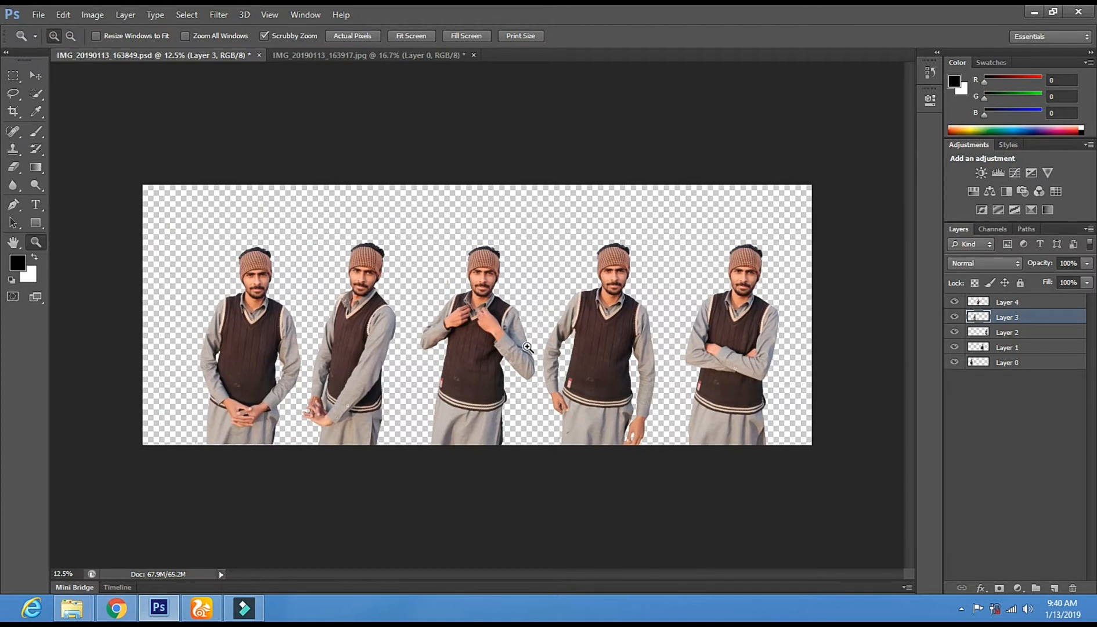
{"action": "left_click", "coordinate": [38, 14]}
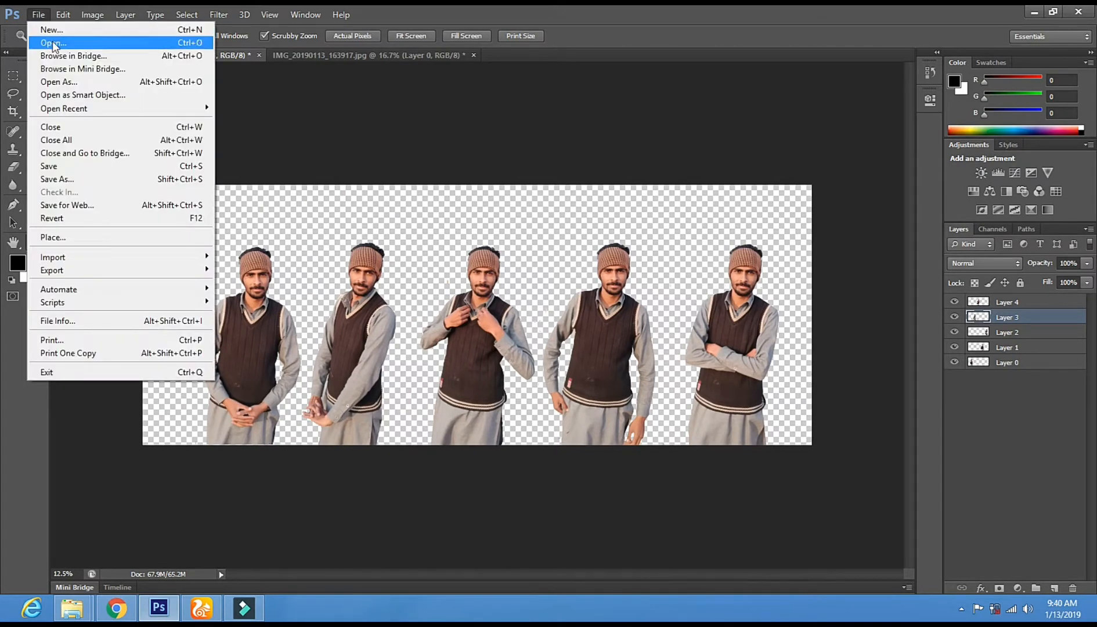
{"action": "left_click", "coordinate": [90, 44]}
{"action": "left_click", "coordinate": [511, 297]}
{"action": "scroll", "coordinate": [511, 297], "scroll_direction": "down", "scroll_amount": 2}
{"action": "double_click", "coordinate": [498, 371]}
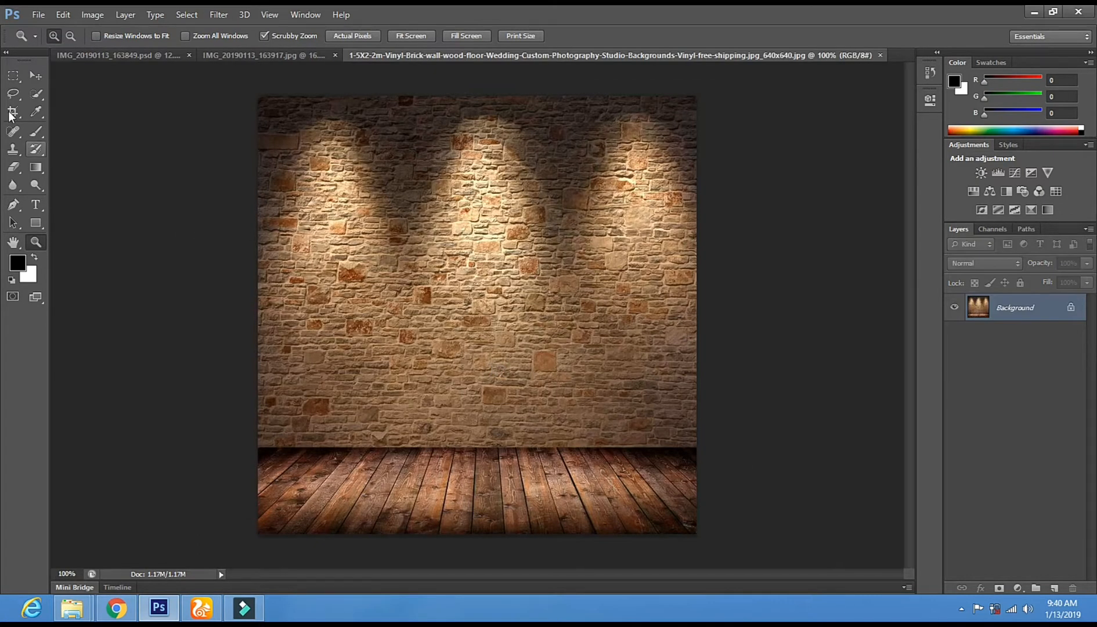
- Select the entire brick wall image and move it into IMG_20190113_163849.psd, at the canvas's lower-left corner
{"action": "key", "text": "m"}
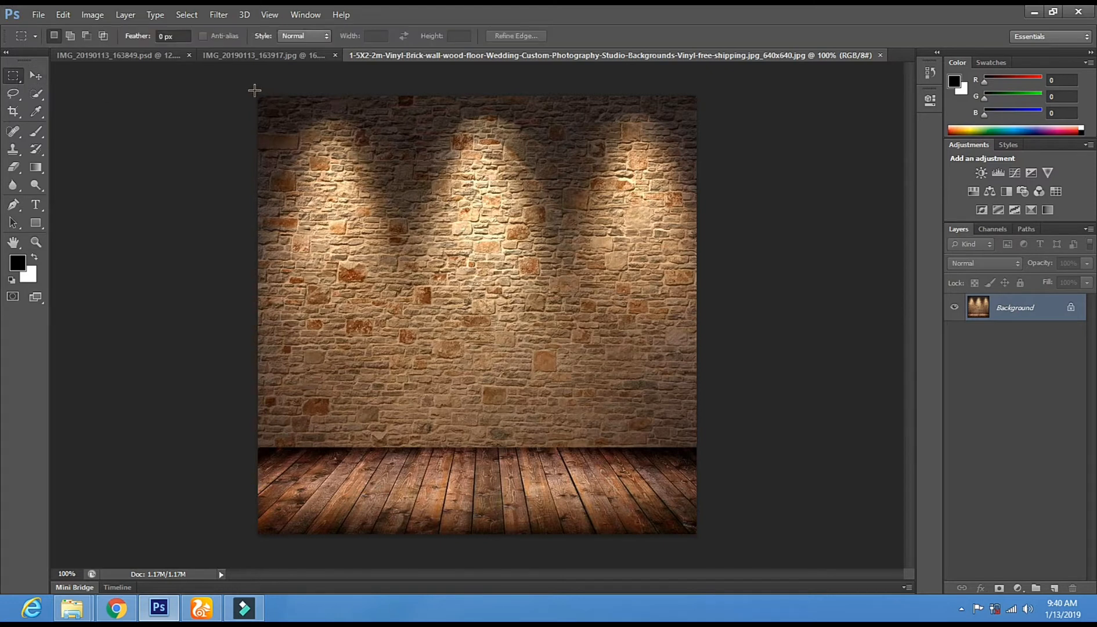
{"action": "left_click_drag", "start_coordinate": [254, 90], "coordinate": [697, 533]}
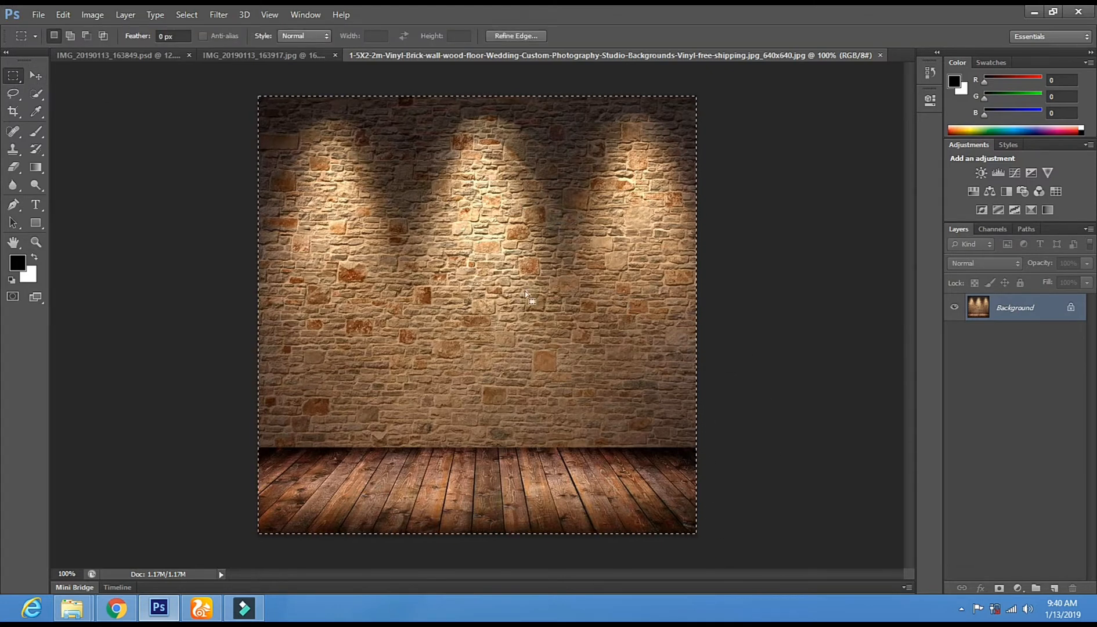
{"action": "left_click", "coordinate": [35, 74]}
{"action": "left_click_drag", "start_coordinate": [402, 161], "coordinate": [185, 413]}
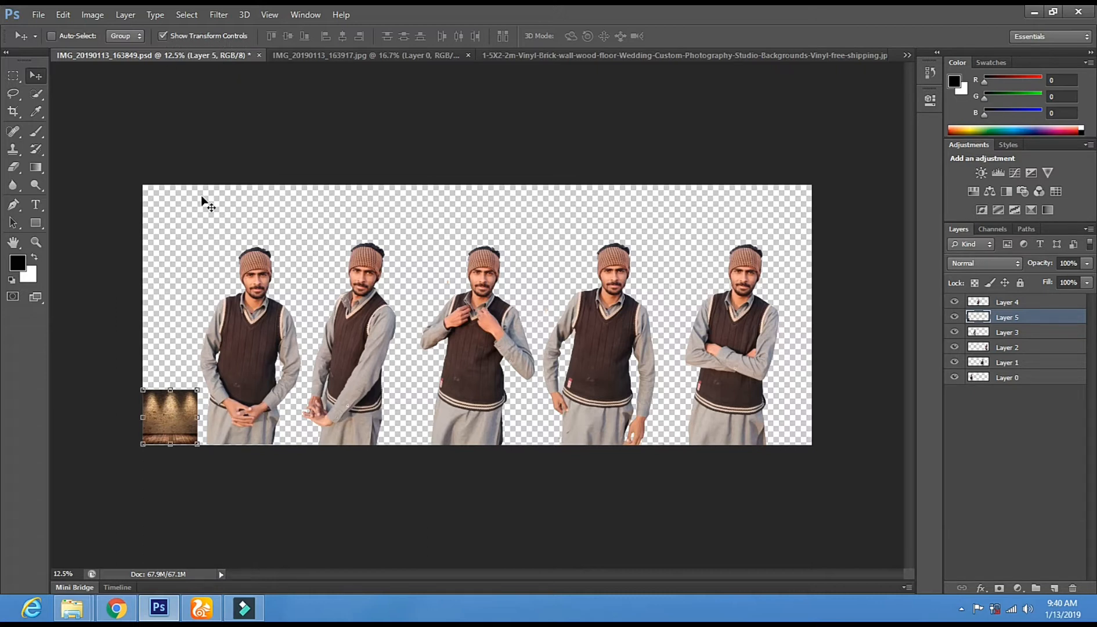
- Stretch the brick wall layer over the whole canvas, apply the transformation, and place the layer beneath all the figure layers
{"action": "left_click_drag", "start_coordinate": [197, 389], "coordinate": [782, 155]}
{"action": "left_click_drag", "start_coordinate": [834, 154], "coordinate": [835, 153]}
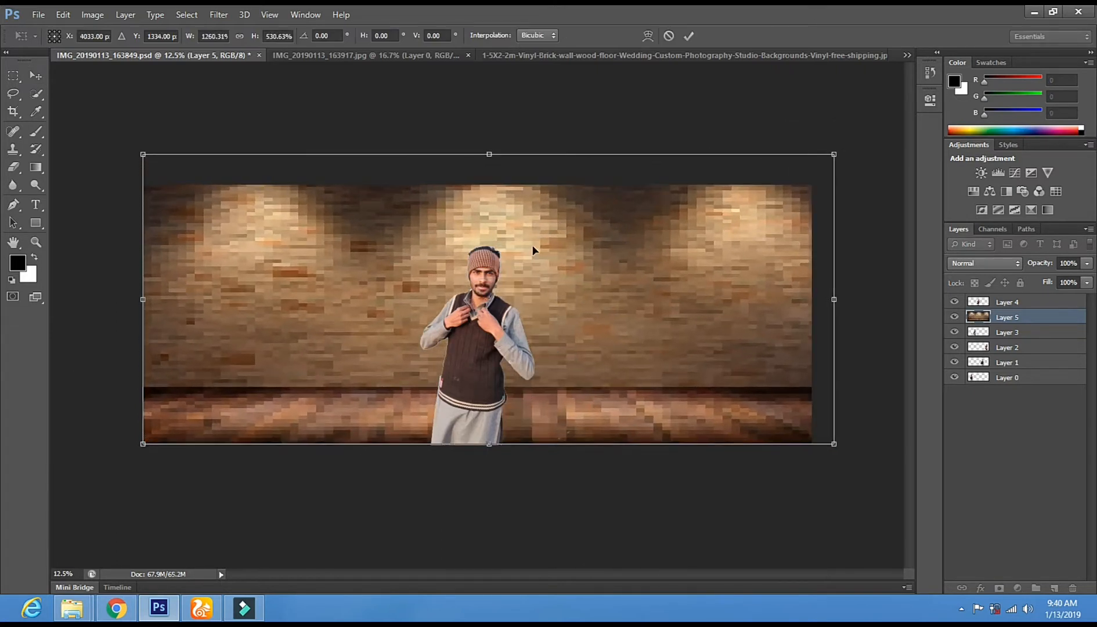
{"action": "left_click", "coordinate": [39, 76]}
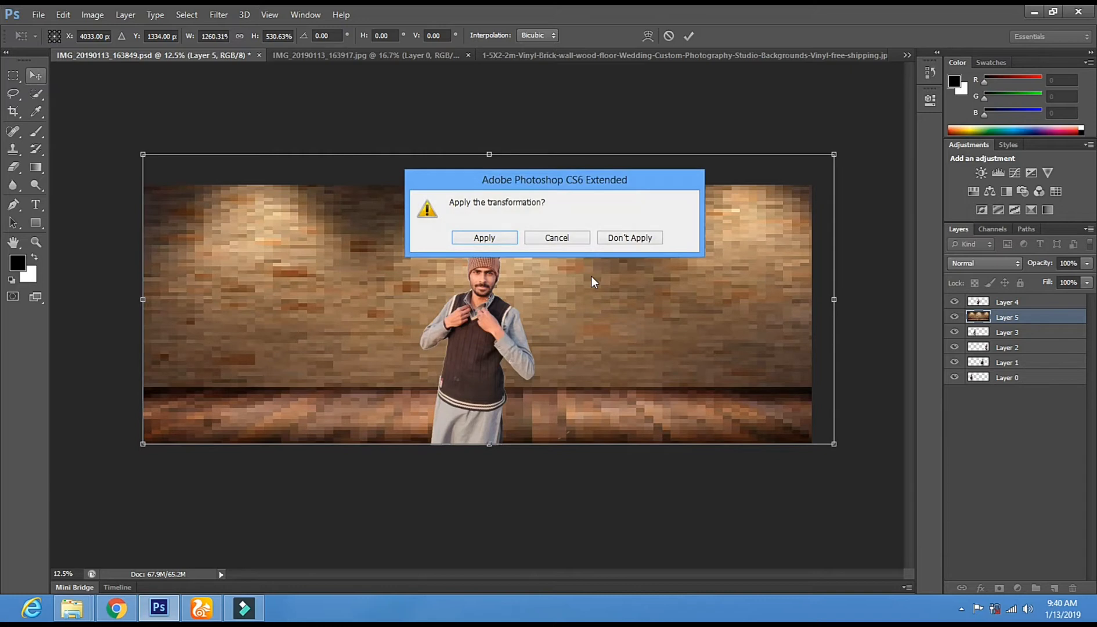
{"action": "left_click", "coordinate": [484, 236]}
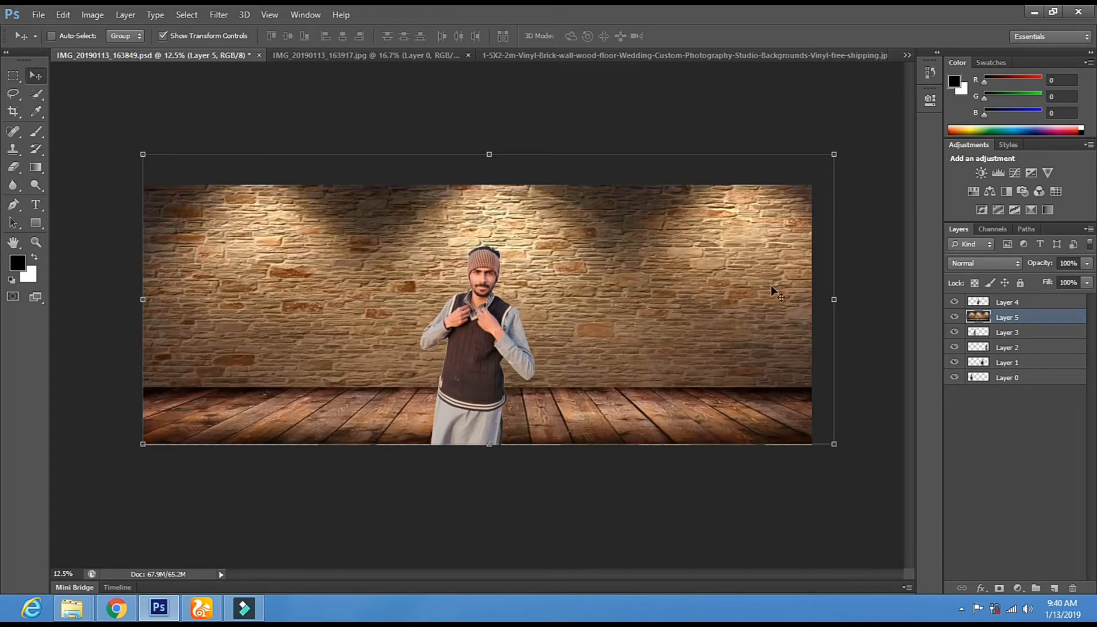
{"action": "left_click_drag", "start_coordinate": [1013, 320], "coordinate": [1006, 382]}
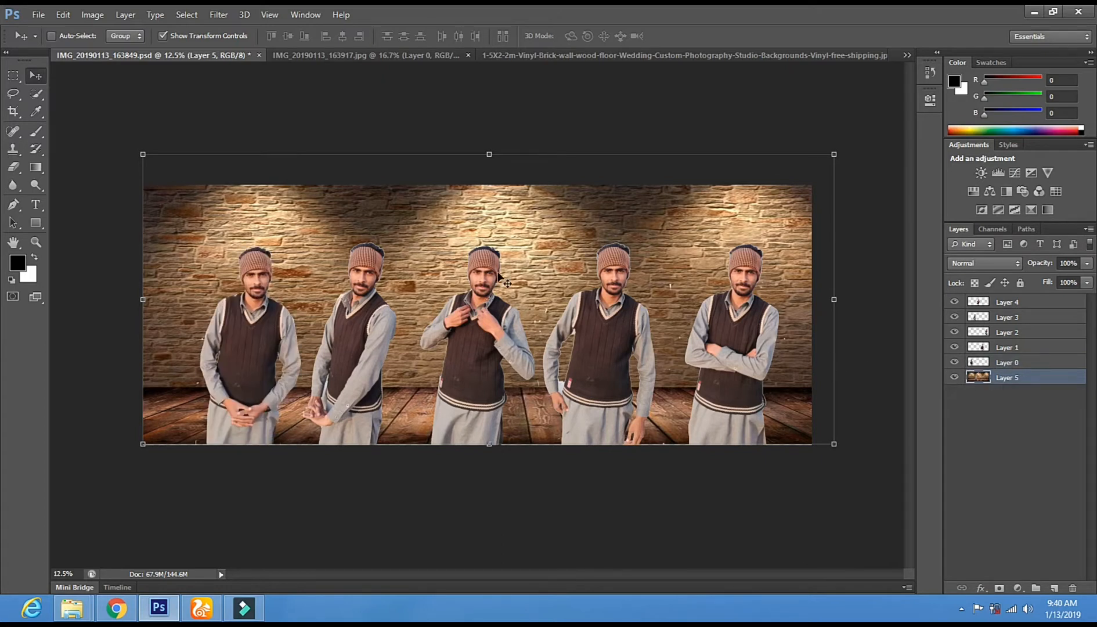
- Reposition the brick wall layer and enlarge it beyond the canvas edges to 111.39% width and 128.03% height
{"action": "left_click_drag", "start_coordinate": [570, 232], "coordinate": [562, 262]}
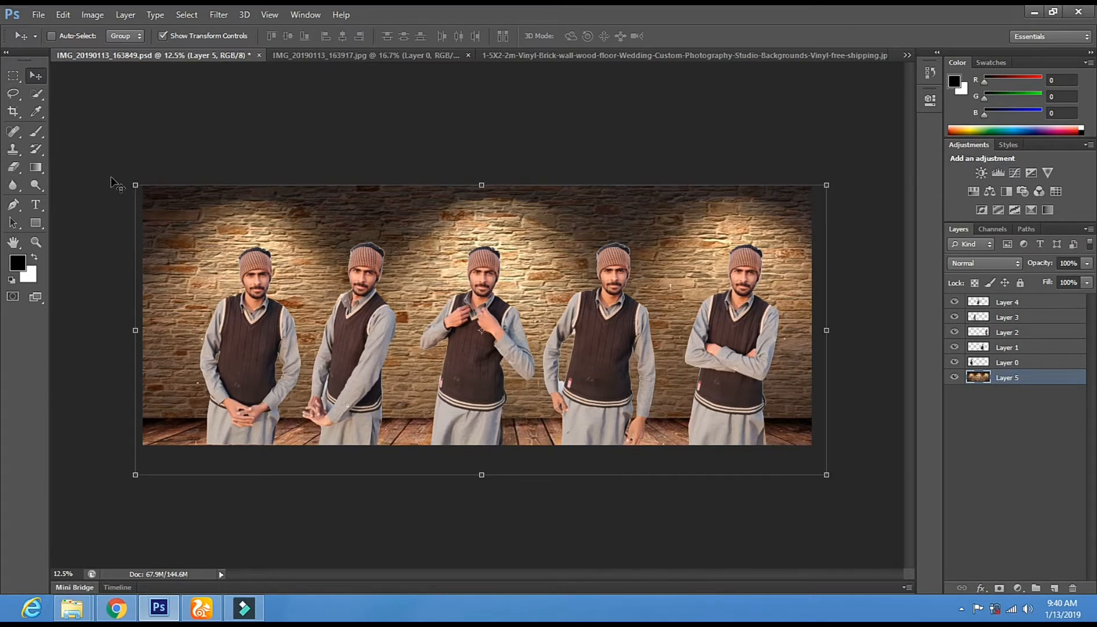
{"action": "left_click_drag", "start_coordinate": [131, 177], "coordinate": [70, 118]}
{"action": "left_click_drag", "start_coordinate": [275, 271], "coordinate": [311, 279]}
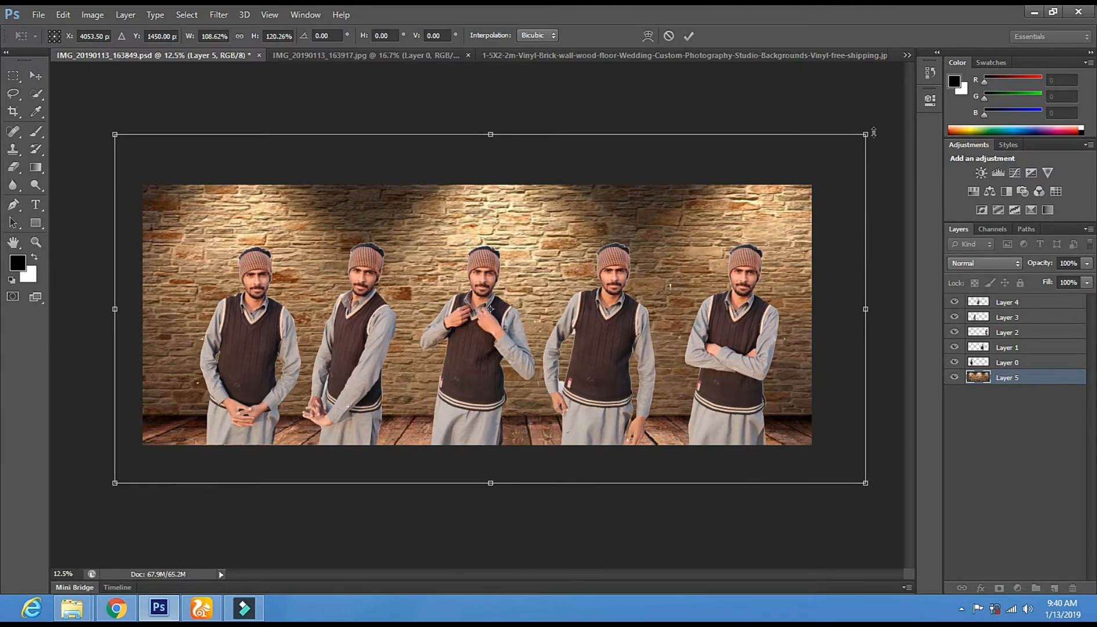
{"action": "left_click_drag", "start_coordinate": [867, 134], "coordinate": [872, 126]}
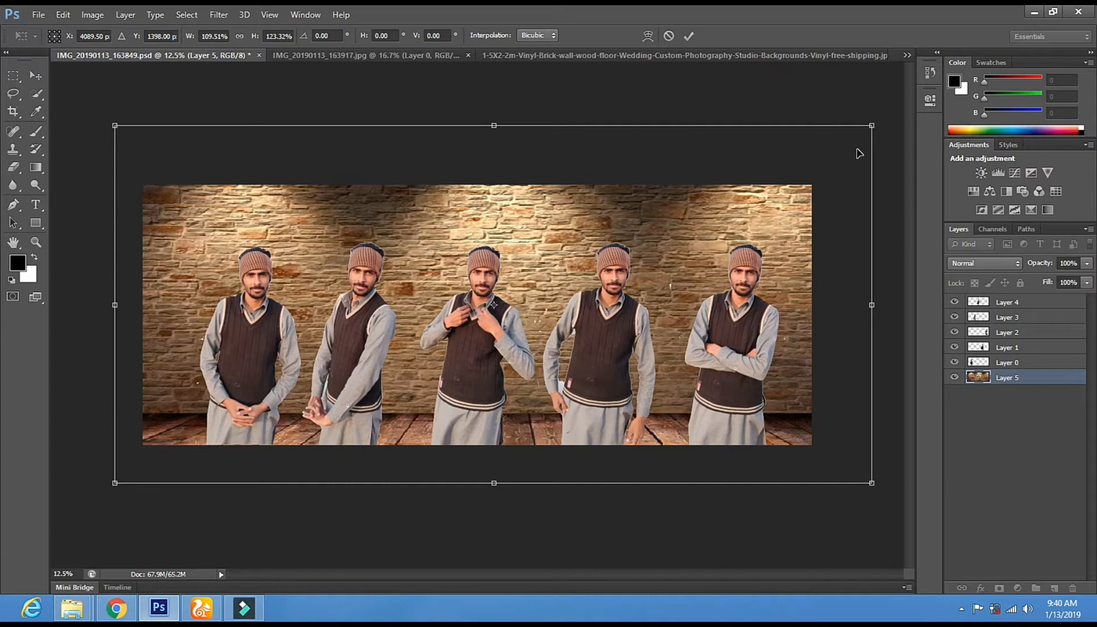
{"action": "mouse_move", "coordinate": [879, 120]}
{"action": "left_mouse_down"}
{"action": "mouse_move", "coordinate": [887, 97]}
{"action": "mouse_move", "coordinate": [886, 111]}
{"action": "left_mouse_up"}
{"action": "left_click_drag", "start_coordinate": [738, 215], "coordinate": [733, 229]}
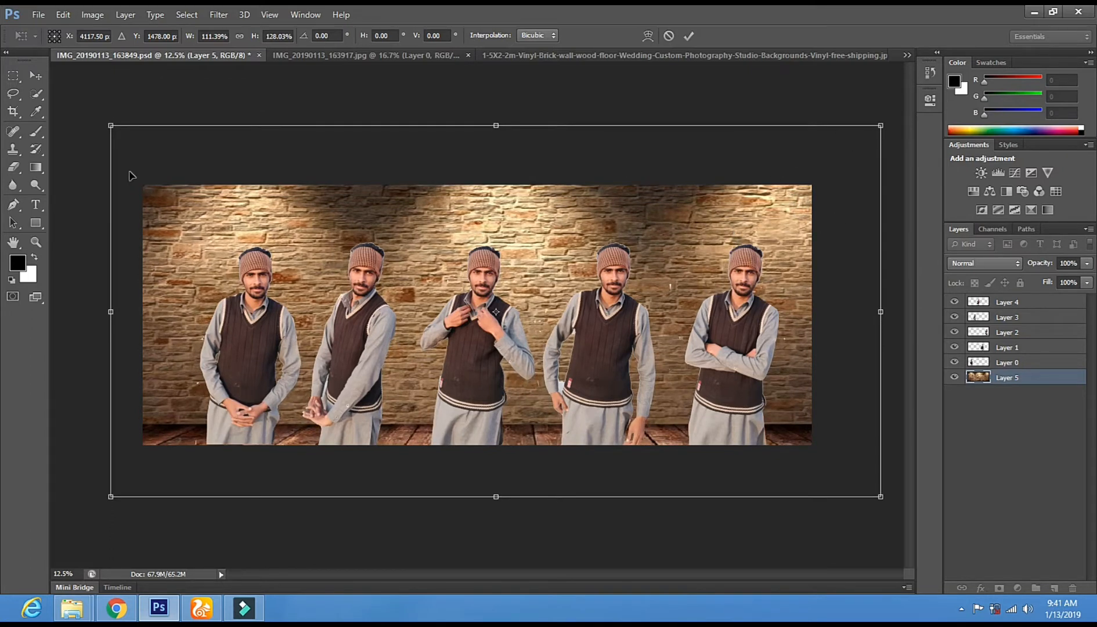
{"action": "left_click", "coordinate": [36, 75]}
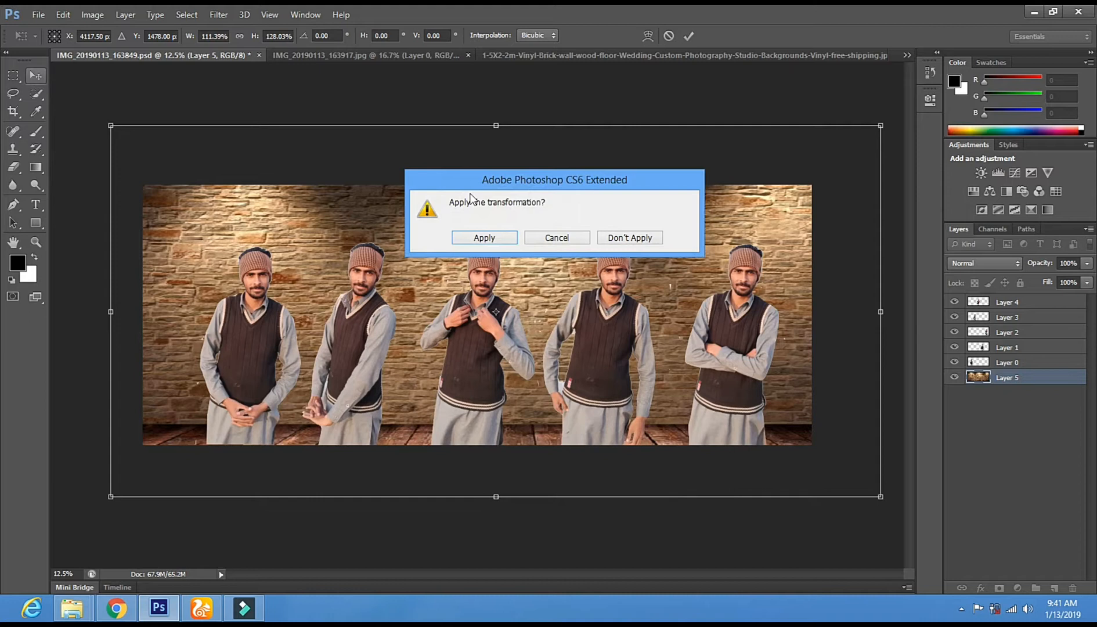
{"action": "left_click", "coordinate": [494, 243]}
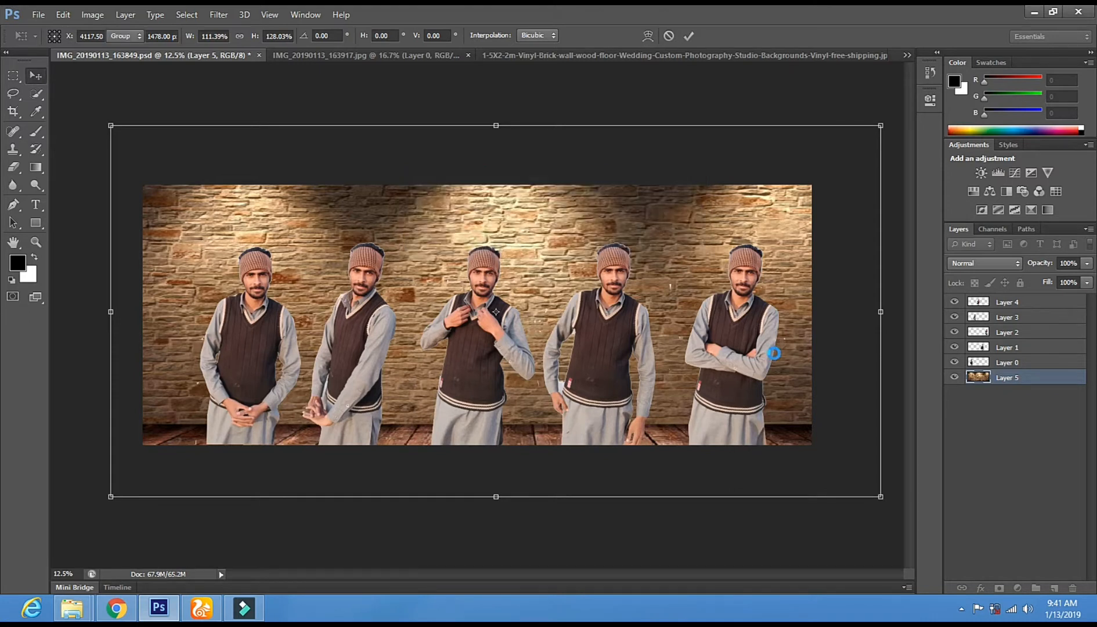
- Move the fifth man on Layer 2 closer to the fourth man, and nudge the third man on Layer 4 toward the fourth
{"action": "right_click", "coordinate": [747, 337]}
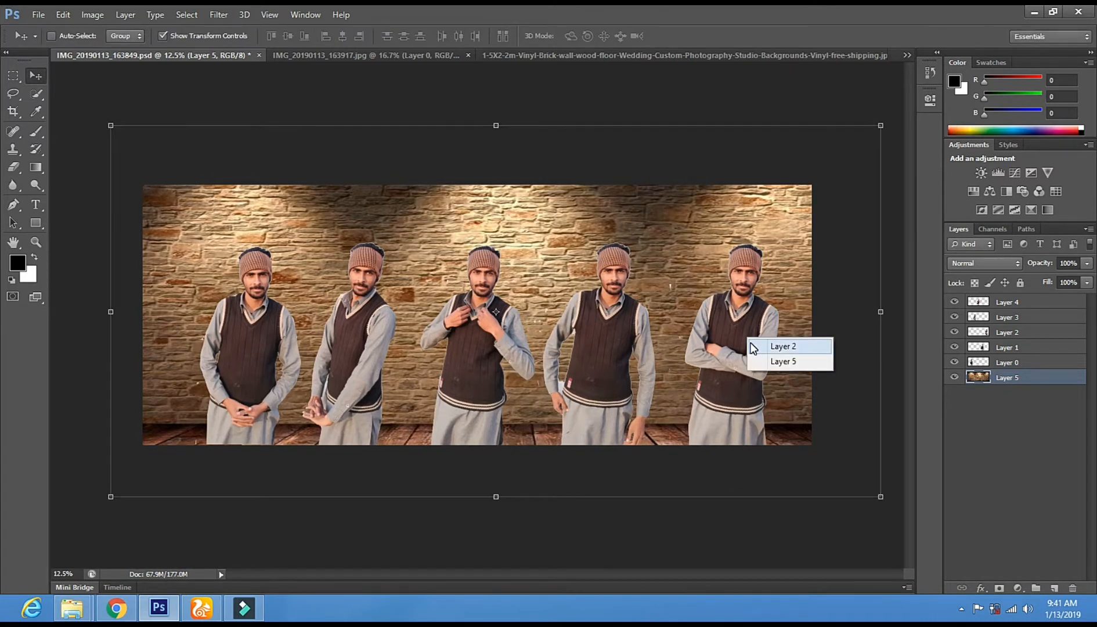
{"action": "left_click", "coordinate": [782, 346]}
{"action": "left_click_drag", "start_coordinate": [750, 343], "coordinate": [720, 347]}
{"action": "right_click", "coordinate": [469, 311]}
{"action": "left_click", "coordinate": [494, 318]}
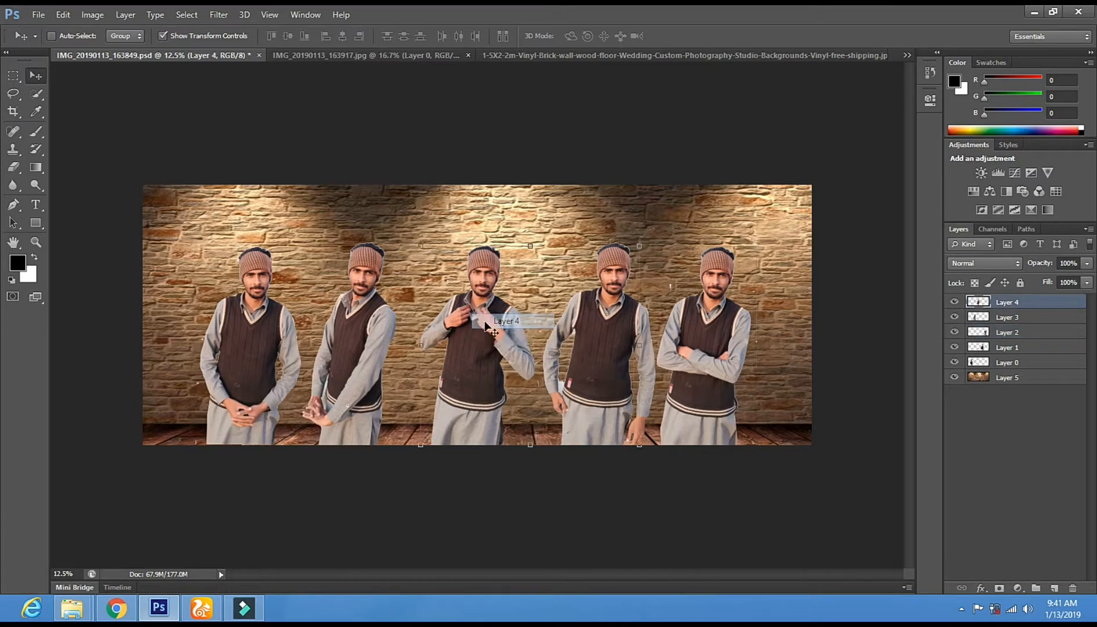
{"action": "left_click_drag", "start_coordinate": [490, 344], "coordinate": [494, 343]}
- Shift the first and second men toward the middle of the canvas, with a small gap between them
{"action": "right_click", "coordinate": [328, 339]}
{"action": "left_click", "coordinate": [349, 343]}
{"action": "left_click_drag", "start_coordinate": [339, 346], "coordinate": [371, 346]}
{"action": "right_click", "coordinate": [254, 336]}
{"action": "left_click", "coordinate": [273, 342]}
{"action": "mouse_move", "coordinate": [273, 342]}
{"action": "left_mouse_down"}
{"action": "mouse_move", "coordinate": [303, 343]}
{"action": "mouse_move", "coordinate": [281, 340]}
{"action": "left_mouse_up"}
{"action": "right_click", "coordinate": [372, 348]}
{"action": "left_click", "coordinate": [395, 352]}
{"action": "left_click_drag", "start_coordinate": [393, 355], "coordinate": [370, 355]}
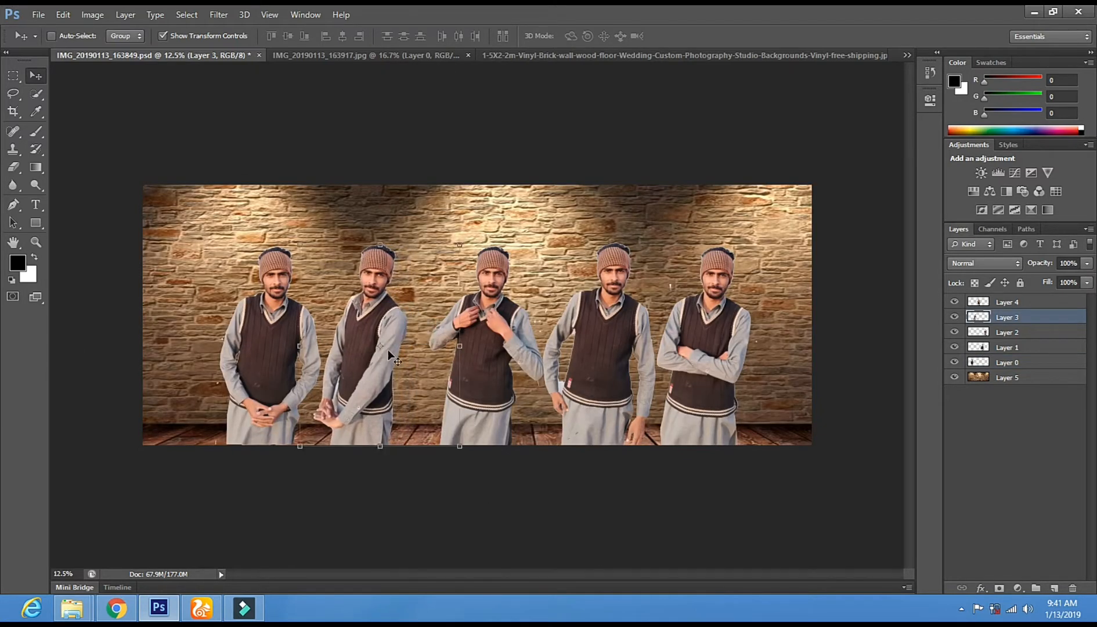
- Move the third man on Layer 4 slightly back toward the second man to even out the spacing
{"action": "right_click", "coordinate": [489, 347]}
{"action": "left_click", "coordinate": [512, 352]}
{"action": "left_click_drag", "start_coordinate": [499, 349], "coordinate": [486, 350]}
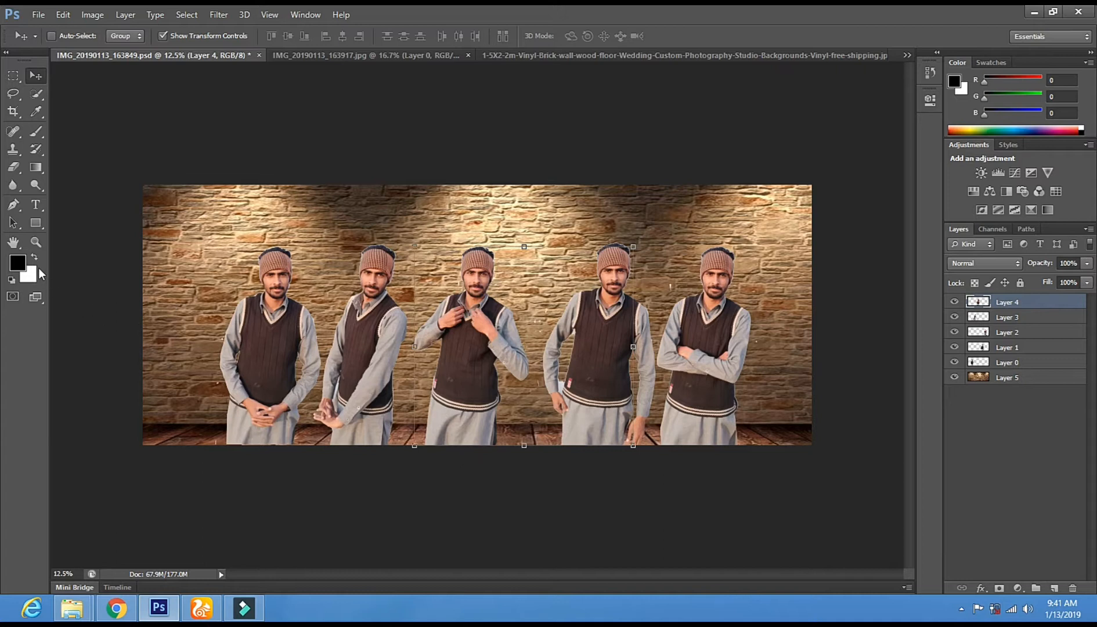
- Select Layer 1 and erase the stray white specks between the third man's elbow and the fourth man's sleeve at 78 px
{"action": "left_click", "coordinate": [35, 242]}
{"action": "left_click", "coordinate": [499, 403]}
{"action": "left_click", "coordinate": [538, 399]}
{"action": "left_click", "coordinate": [538, 399]}
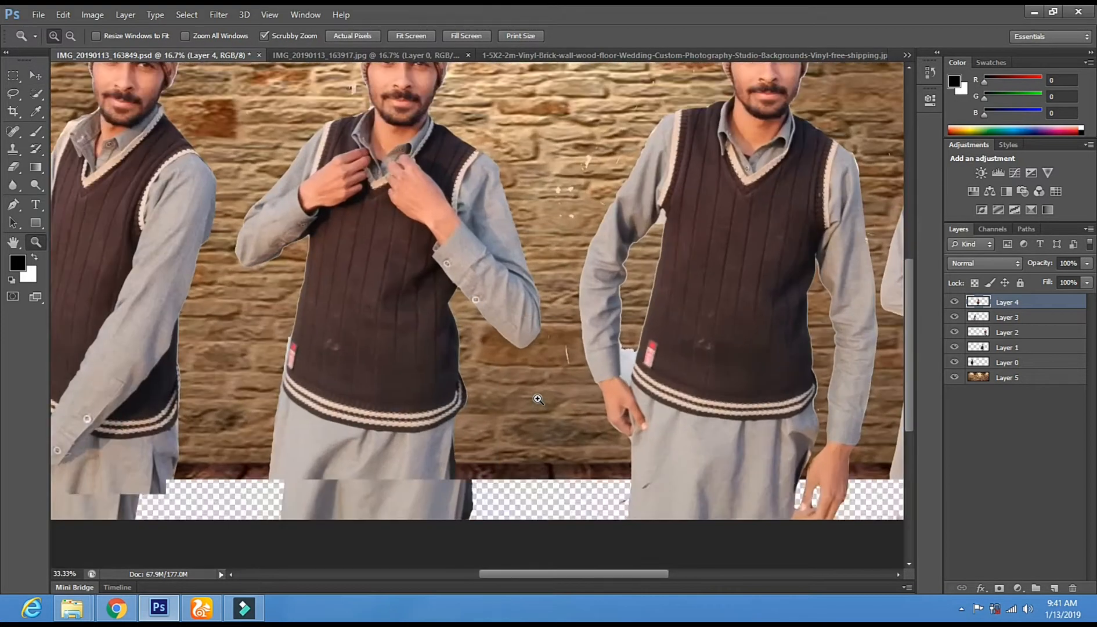
{"action": "left_click", "coordinate": [538, 399]}
{"action": "left_click", "coordinate": [538, 400]}
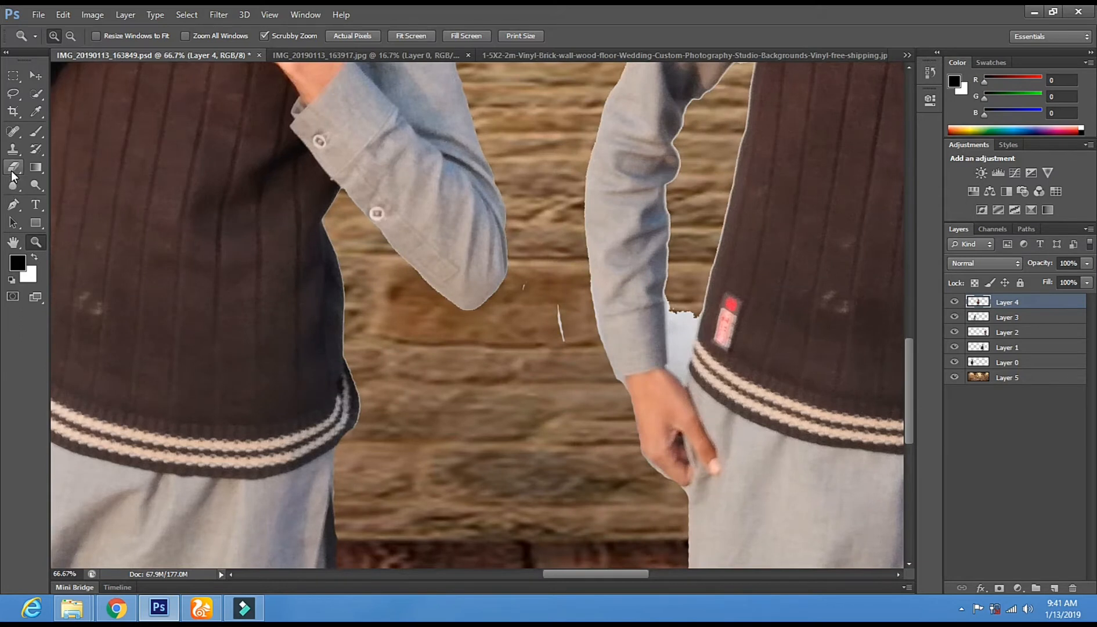
{"action": "left_click", "coordinate": [13, 169]}
{"action": "left_click", "coordinate": [35, 75]}
{"action": "right_click", "coordinate": [680, 337]}
{"action": "left_click", "coordinate": [699, 346]}
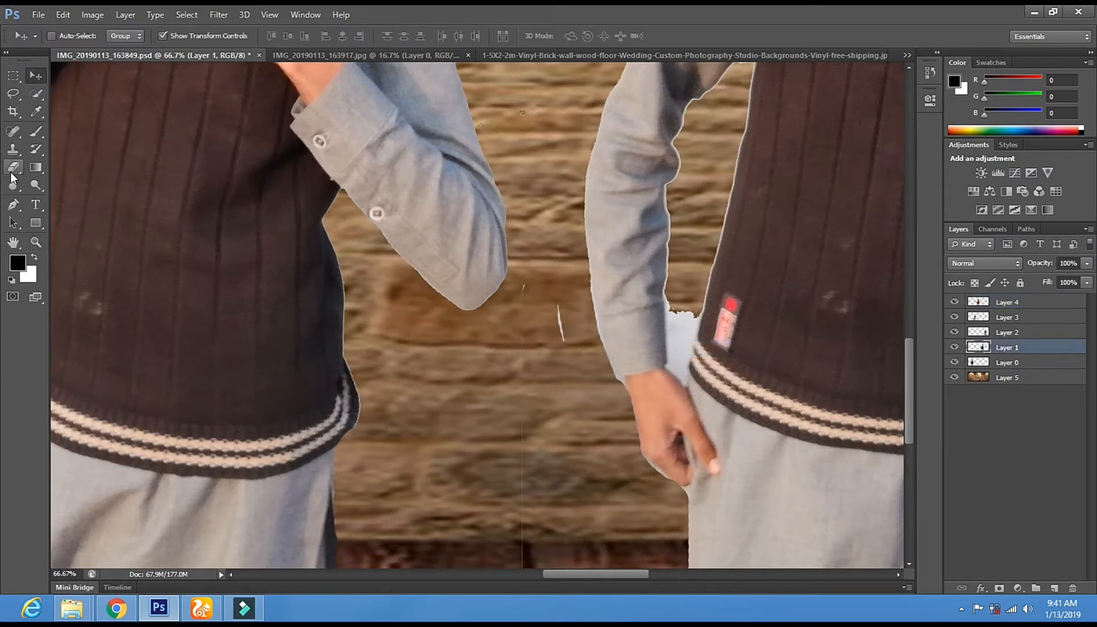
{"action": "left_click", "coordinate": [13, 170]}
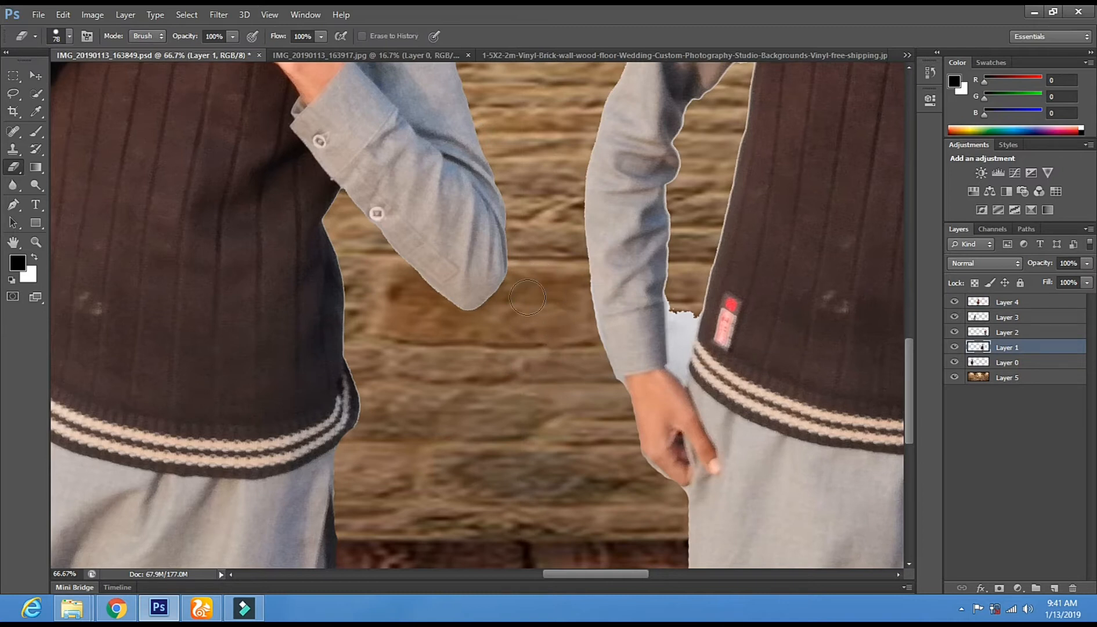
- Set the eraser to 25 px and erase the white patch between the fourth man's cuff and vest
{"action": "right_click", "coordinate": [818, 326]}
{"action": "left_click", "coordinate": [852, 359]}
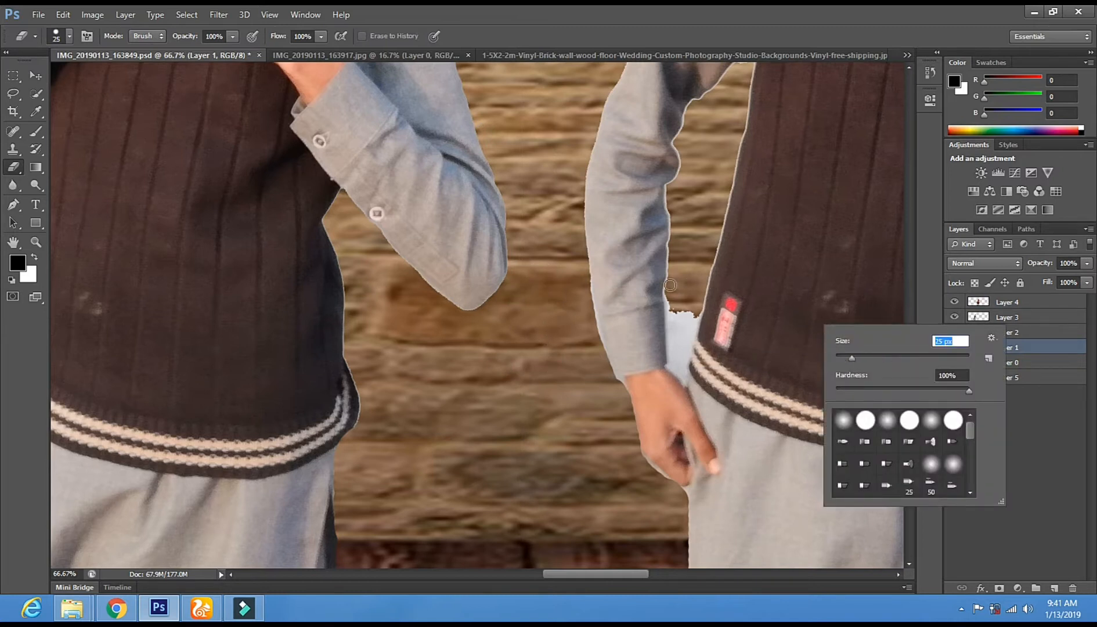
{"action": "left_click", "coordinate": [673, 310]}
{"action": "left_click_drag", "start_coordinate": [671, 346], "coordinate": [671, 357]}
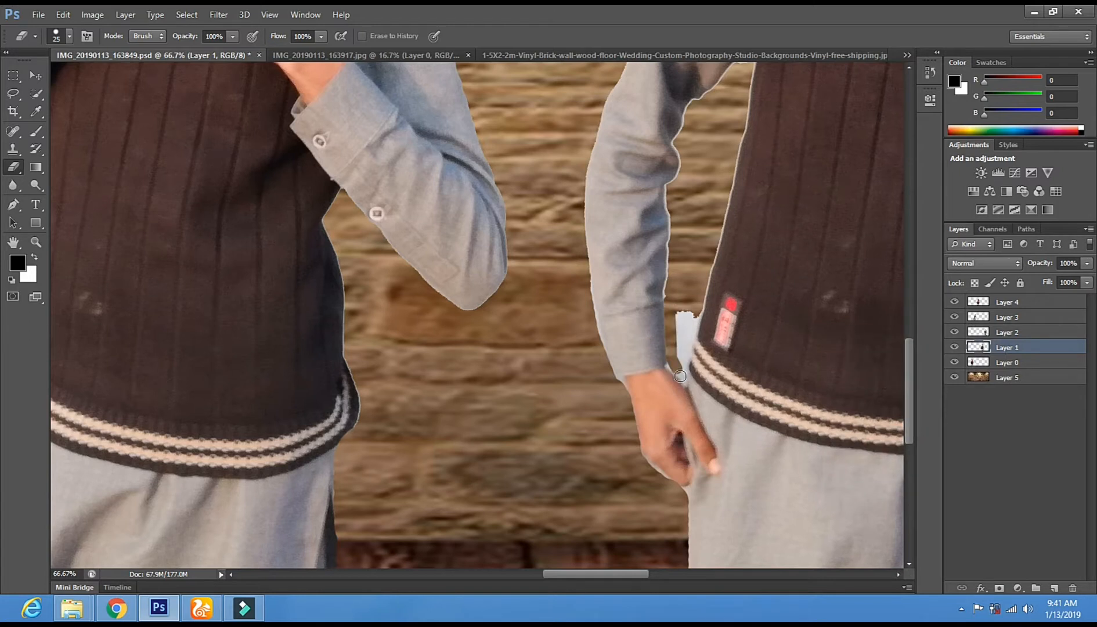
{"action": "mouse_move", "coordinate": [698, 309]}
{"action": "left_mouse_down"}
{"action": "mouse_move", "coordinate": [679, 345]}
{"action": "mouse_move", "coordinate": [673, 311]}
{"action": "left_mouse_up"}
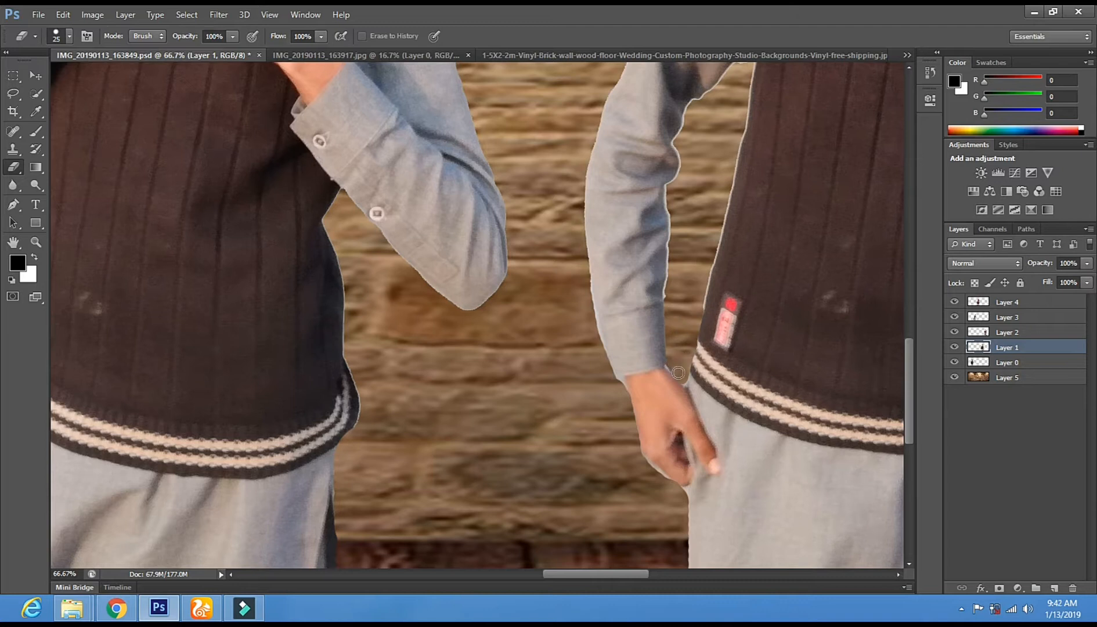
- Bring up the 1-5X2-2m-Vinyl-Brick-wall image from the Desktop and close its document
{"action": "left_click", "coordinate": [35, 242]}
{"action": "left_click", "coordinate": [463, 361]}
{"action": "left_click", "coordinate": [464, 361]}
{"action": "left_click", "coordinate": [464, 361]}
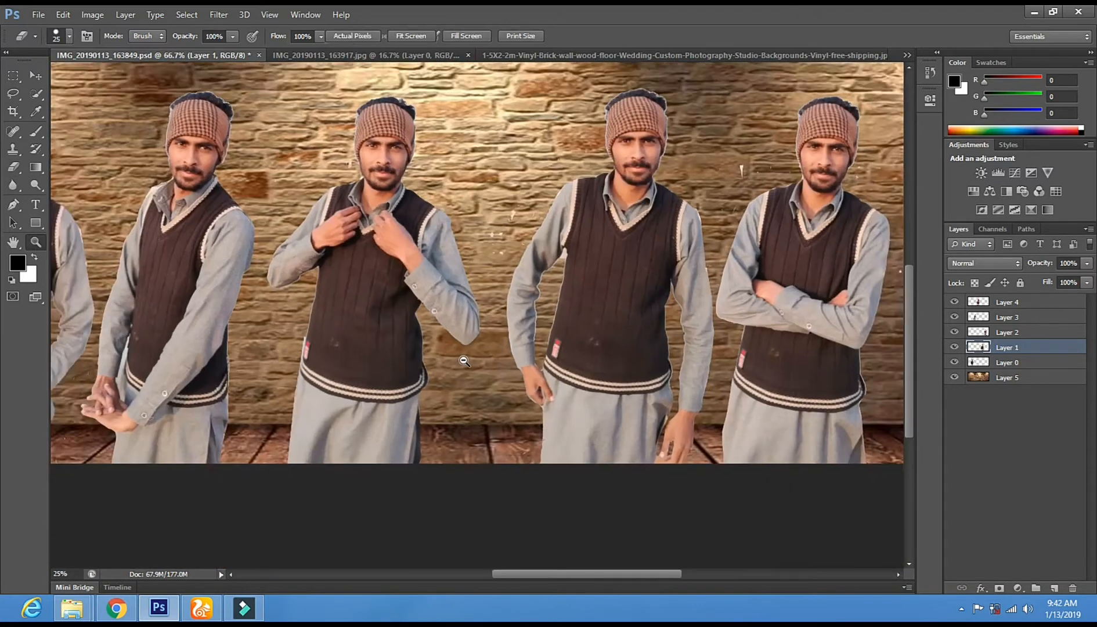
{"action": "left_click", "coordinate": [463, 361]}
{"action": "left_click", "coordinate": [464, 361]}
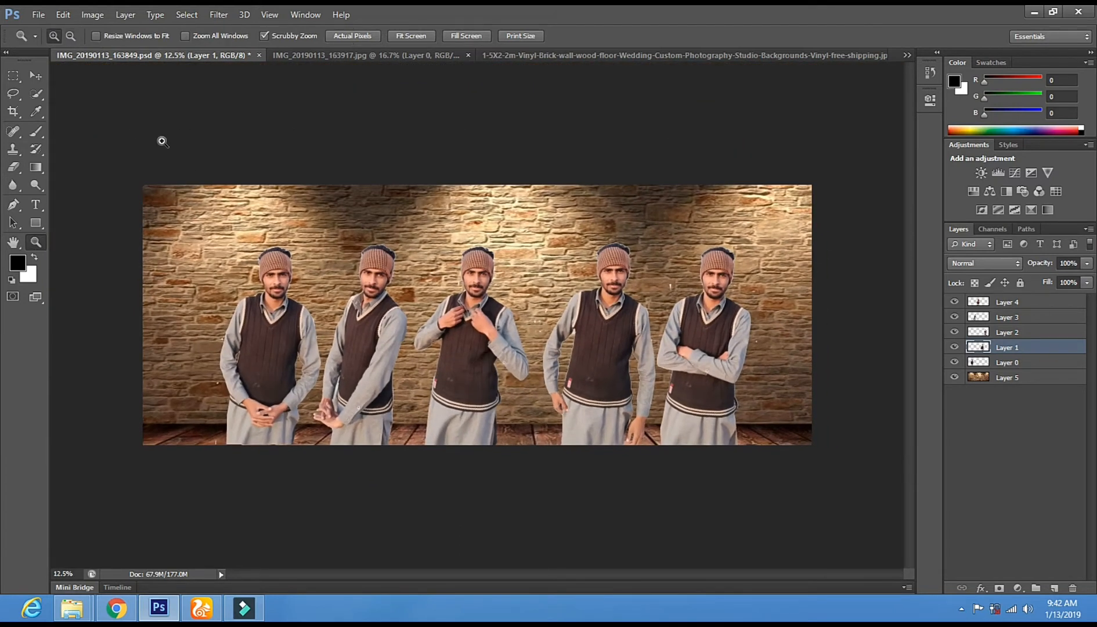
{"action": "left_click", "coordinate": [38, 15]}
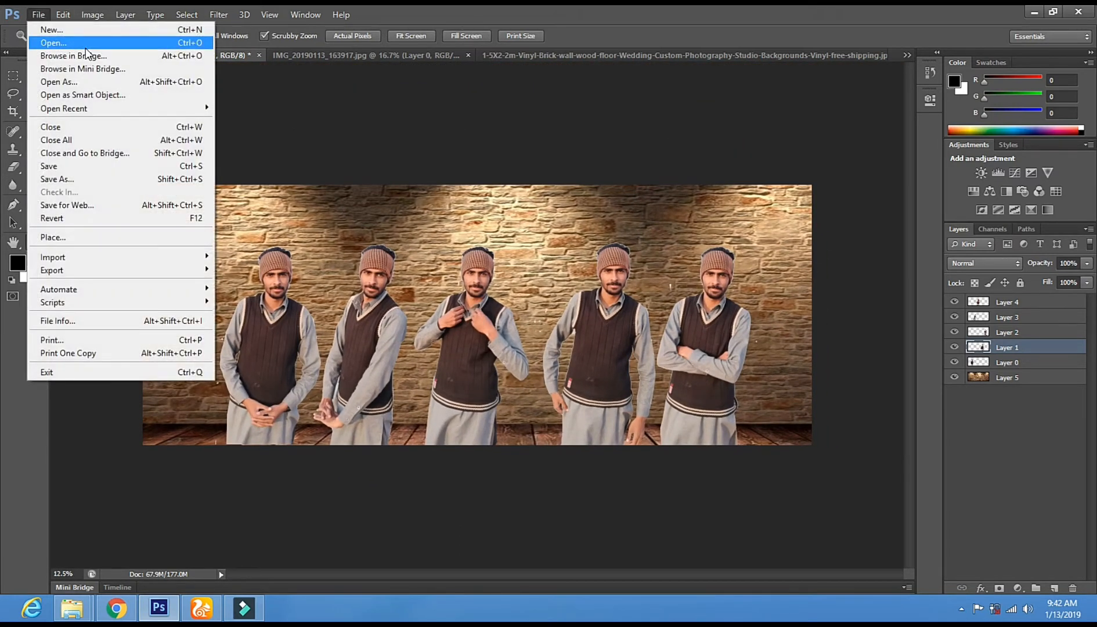
{"action": "left_click", "coordinate": [85, 46]}
{"action": "scroll", "coordinate": [610, 340], "scroll_direction": "down", "scroll_amount": 5}
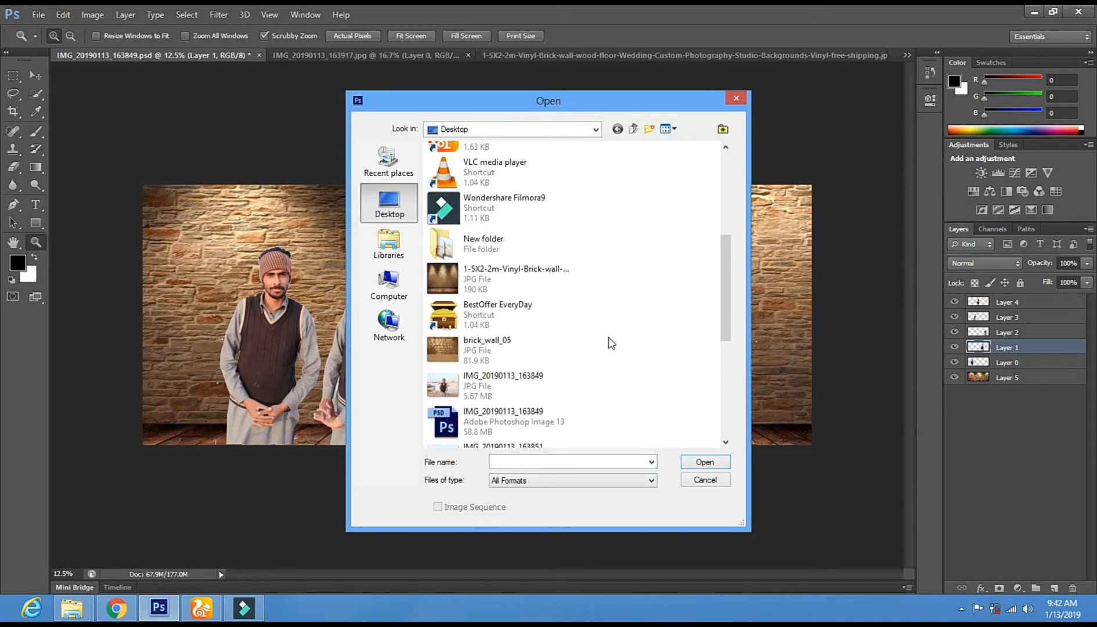
{"action": "scroll", "coordinate": [524, 327], "scroll_direction": "down", "scroll_amount": 3}
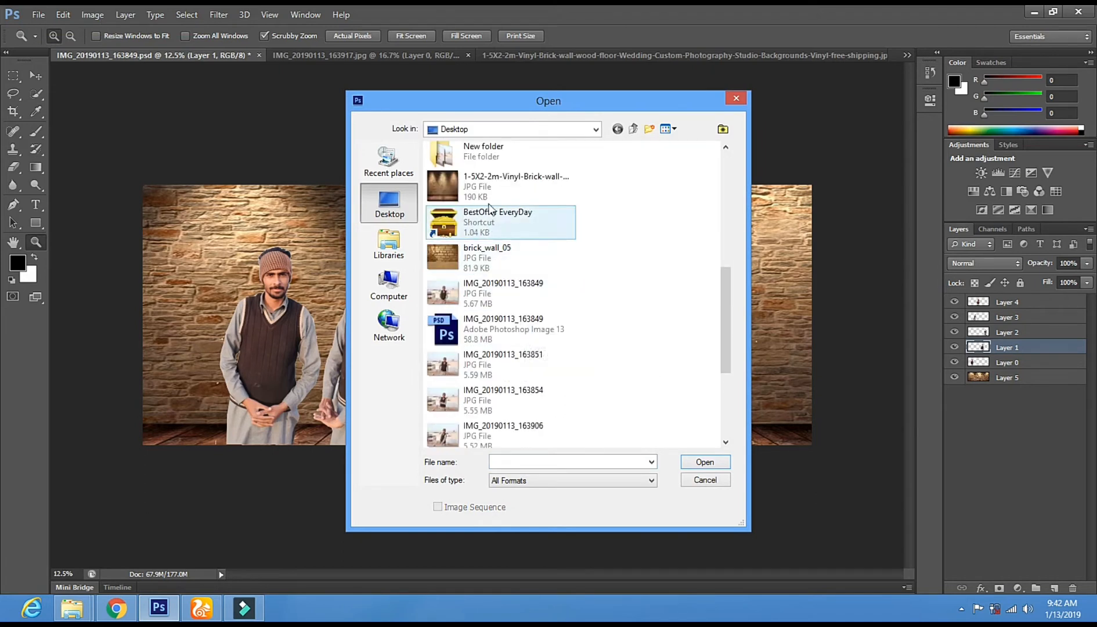
{"action": "left_click", "coordinate": [487, 184]}
{"action": "double_click", "coordinate": [488, 184]}
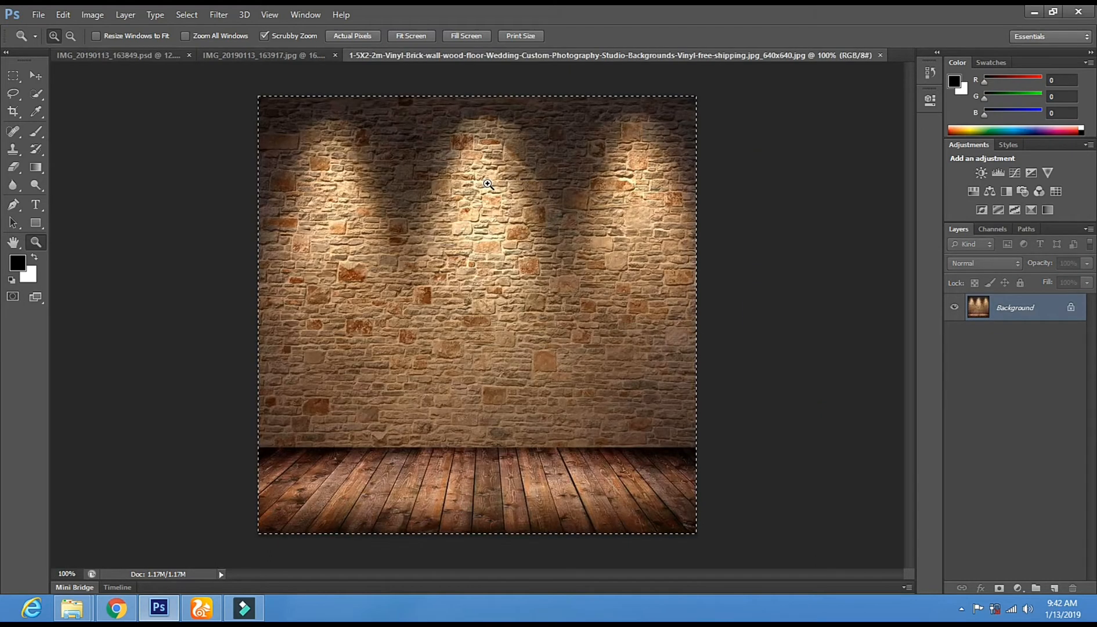
{"action": "left_click", "coordinate": [880, 55]}
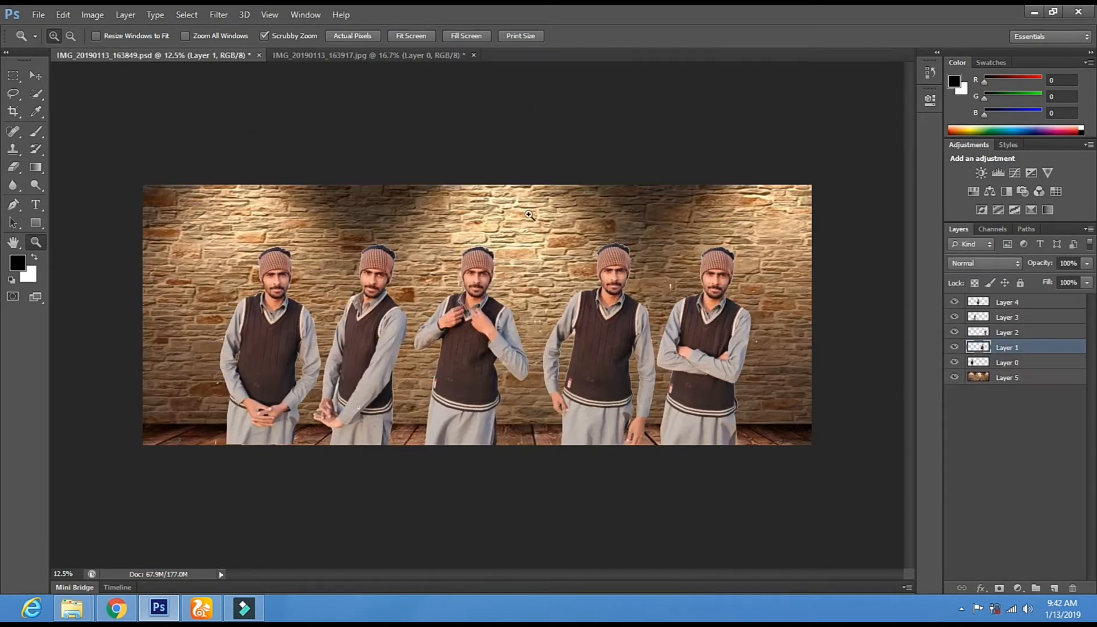
- Open the vintage-brick-wall-background image with the wooden ladder and copy it whole into the five-pose composition as a new layer
{"action": "left_click", "coordinate": [36, 14]}
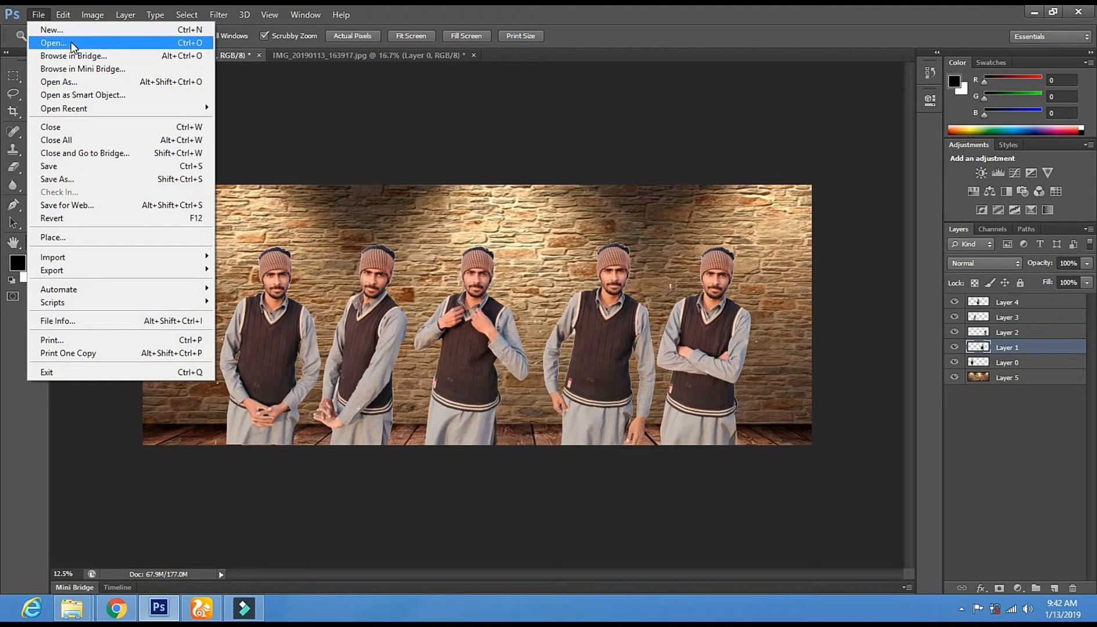
{"action": "left_click", "coordinate": [71, 41]}
{"action": "scroll", "coordinate": [513, 249], "scroll_direction": "down", "scroll_amount": 5}
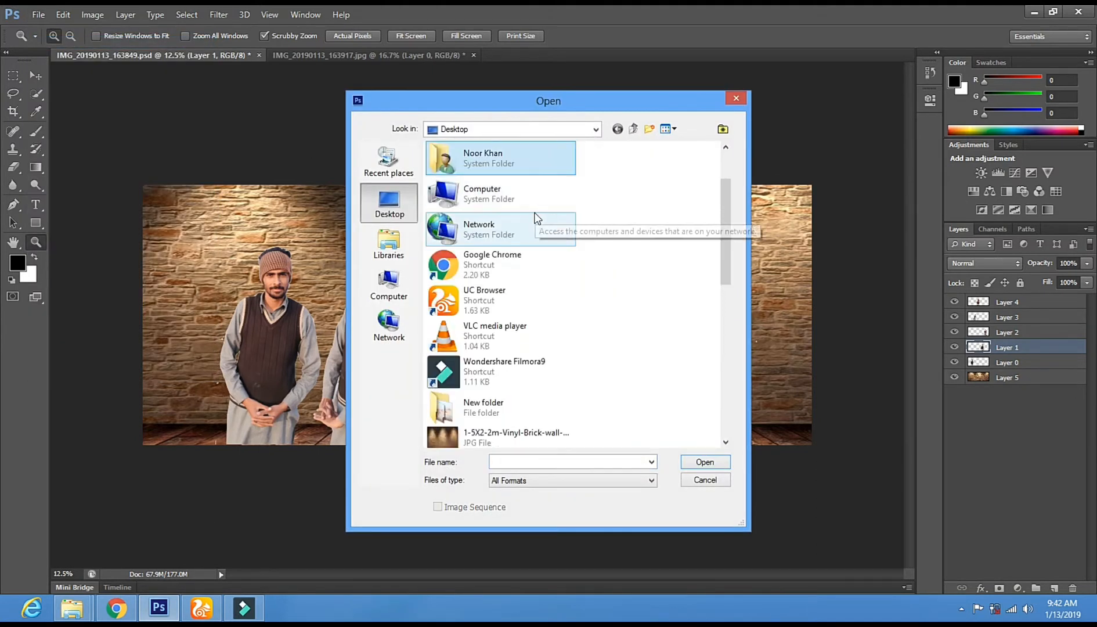
{"action": "scroll", "coordinate": [535, 220], "scroll_direction": "down", "scroll_amount": 5}
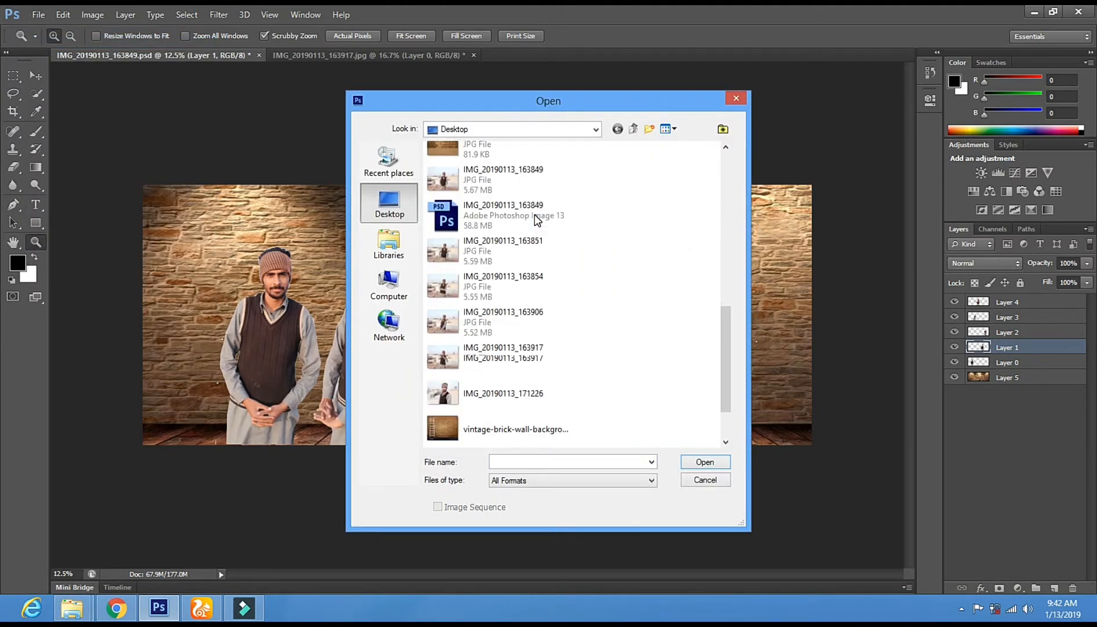
{"action": "double_click", "coordinate": [482, 367]}
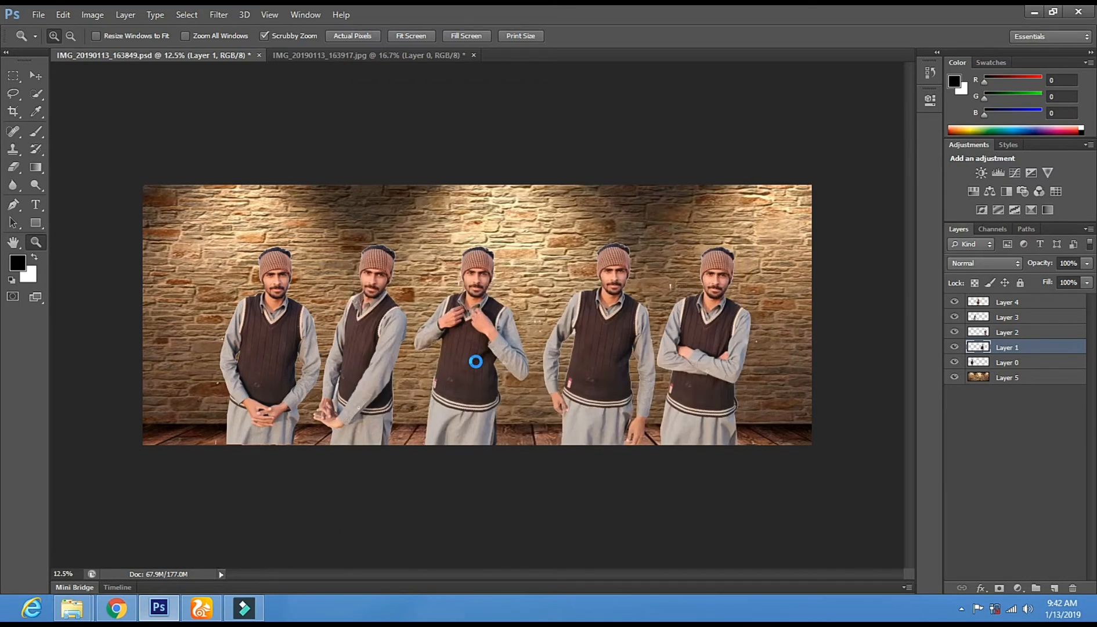
{"action": "key", "text": "ctrl+a"}
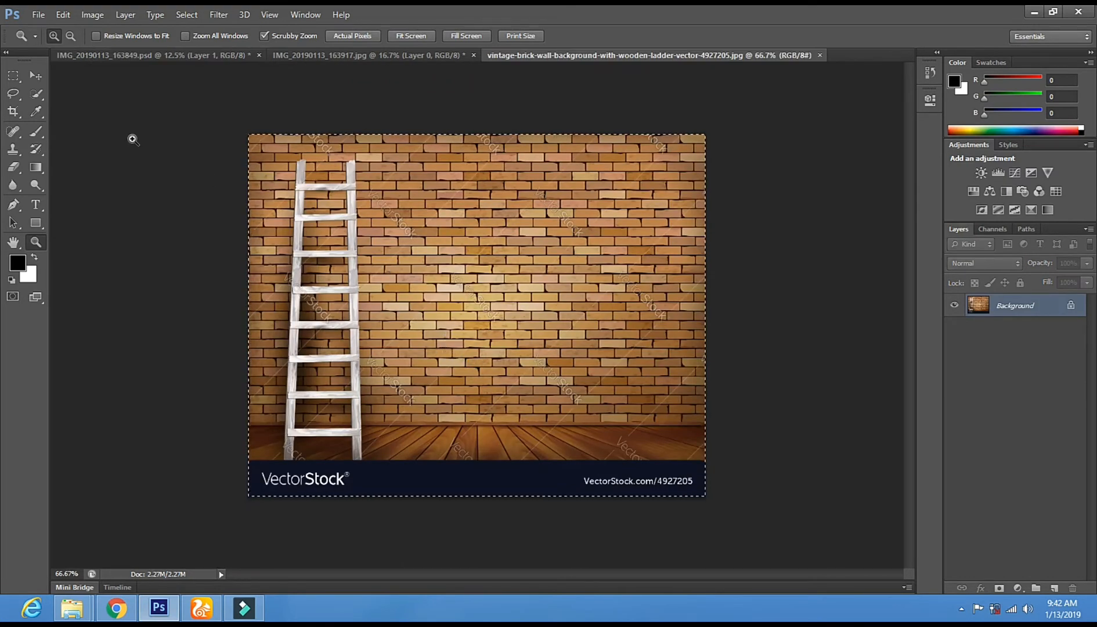
{"action": "key", "text": "v"}
- Stretch the ladder brick wall to about 805% width and 416% height to cover the canvas, and move its layer below Layer 0
{"action": "left_click_drag", "start_coordinate": [427, 244], "coordinate": [834, 163]}
{"action": "key", "text": "ctrl+t"}
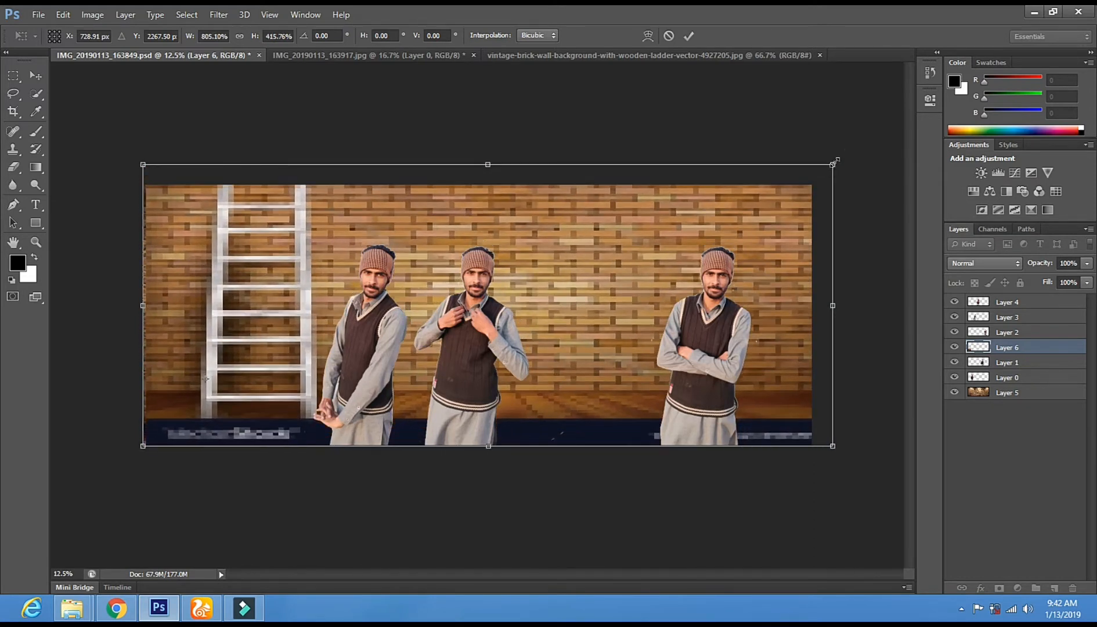
{"action": "left_click", "coordinate": [35, 75]}
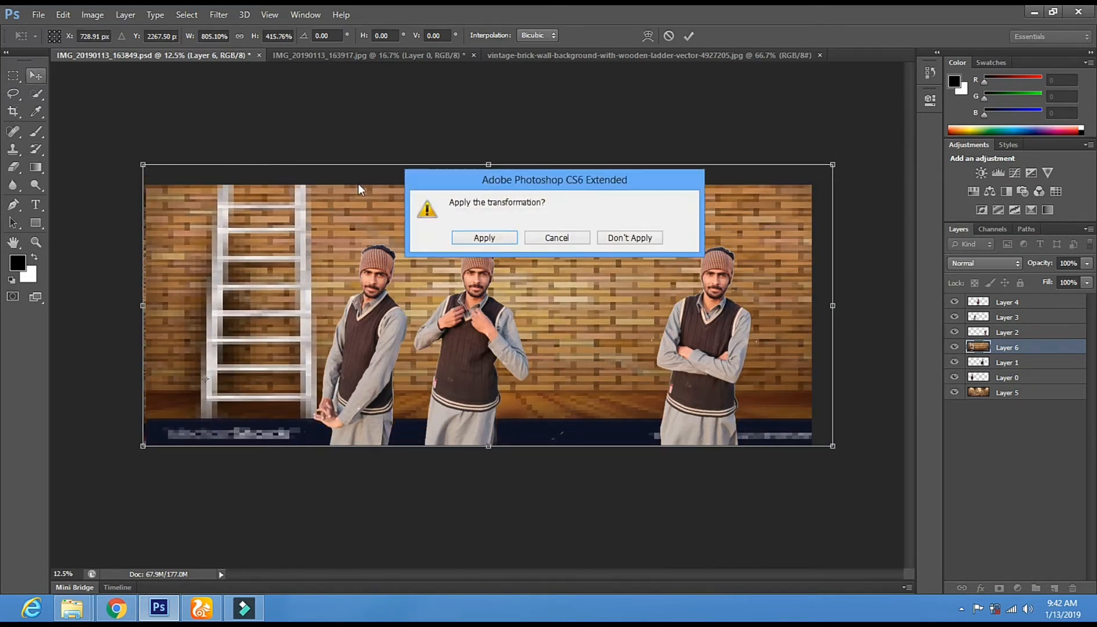
{"action": "left_click", "coordinate": [484, 238]}
{"action": "left_click", "coordinate": [495, 243]}
{"action": "left_click_drag", "start_coordinate": [1043, 353], "coordinate": [1023, 380]}
- Shift the brick wall left to push the ladder off the canvas and stretch it to 131.87% width and 110.19% height
{"action": "left_click_drag", "start_coordinate": [400, 249], "coordinate": [252, 254]}
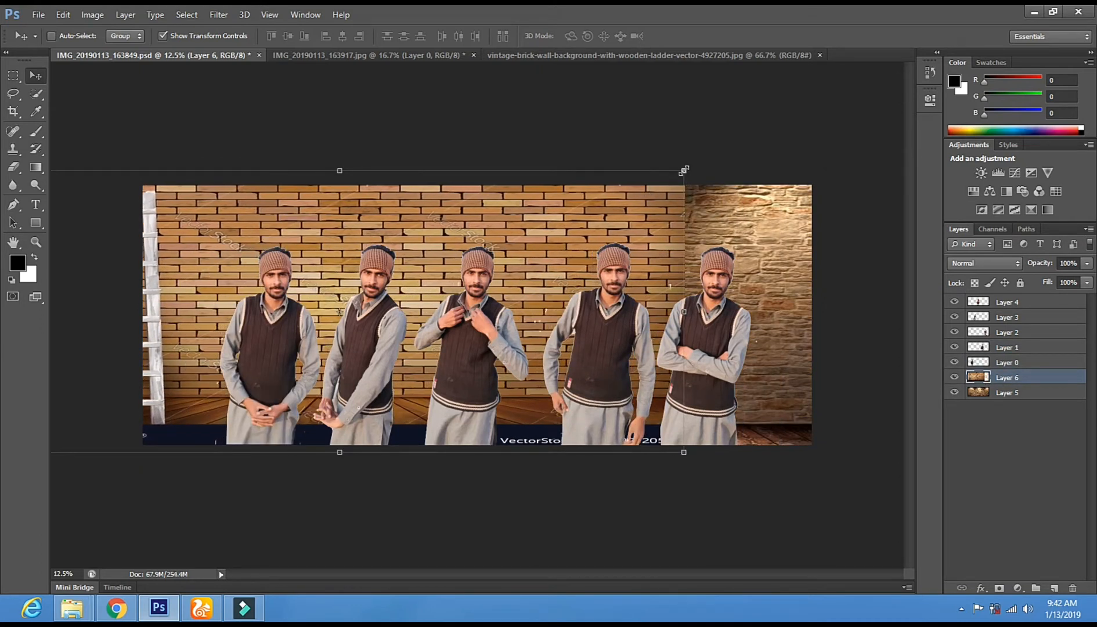
{"action": "left_click_drag", "start_coordinate": [805, 171], "coordinate": [809, 172]}
{"action": "left_click_drag", "start_coordinate": [693, 227], "coordinate": [609, 228]}
{"action": "left_click_drag", "start_coordinate": [746, 170], "coordinate": [830, 177]}
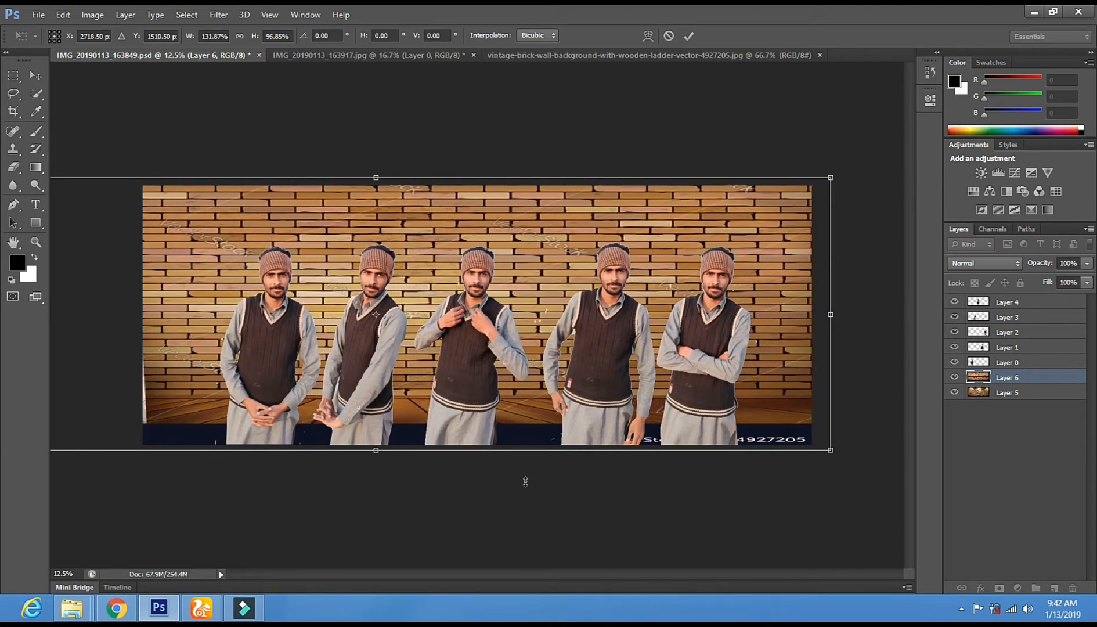
{"action": "left_click_drag", "start_coordinate": [525, 475], "coordinate": [525, 491]}
{"action": "left_click_drag", "start_coordinate": [551, 404], "coordinate": [554, 399]}
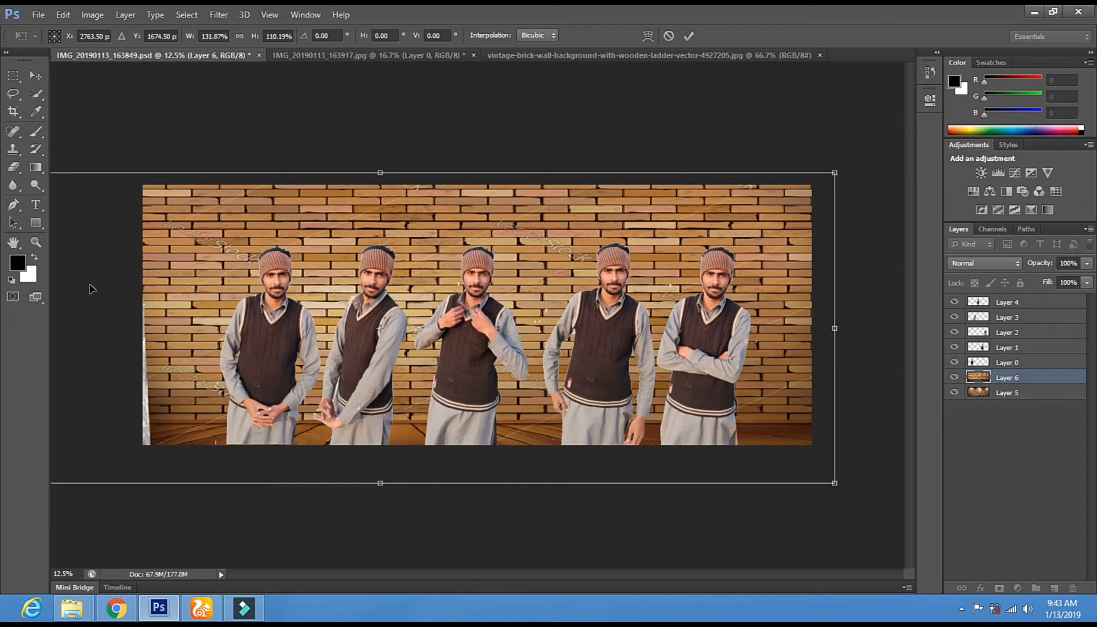
{"action": "left_click", "coordinate": [36, 76]}
{"action": "left_click", "coordinate": [481, 235]}
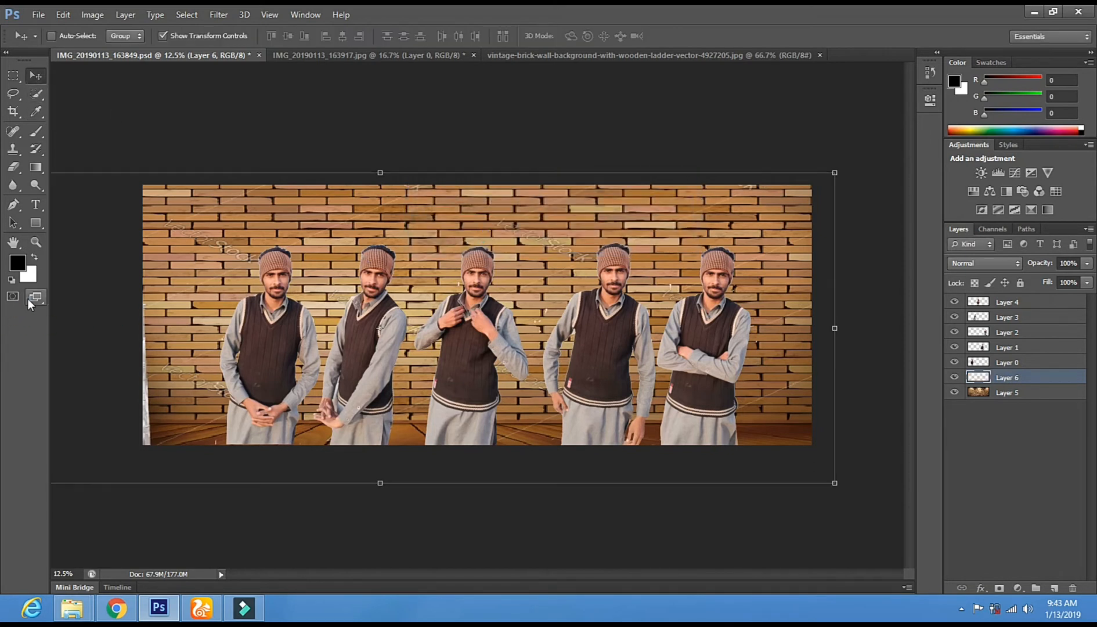
- Shift the brick wall on Layer 6 slightly further left so the remaining ladder strip lies outside the canvas
{"action": "left_click", "coordinate": [36, 242]}
{"action": "left_click", "coordinate": [138, 409]}
{"action": "left_click", "coordinate": [138, 409]}
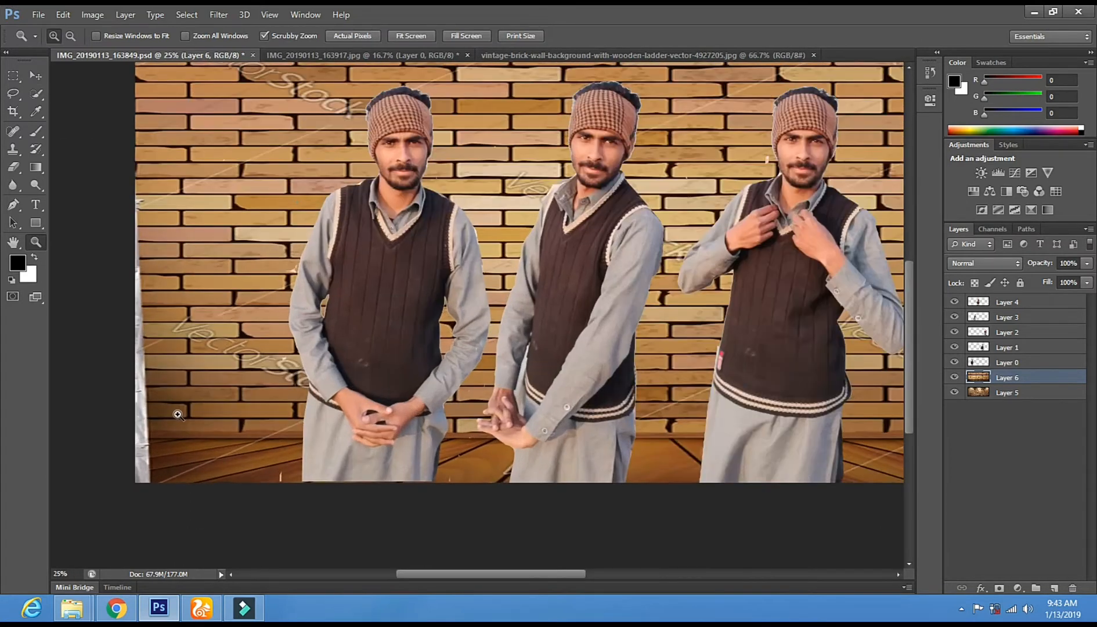
{"action": "left_click", "coordinate": [237, 385], "text": "alt"}
{"action": "left_click", "coordinate": [215, 311], "text": "alt"}
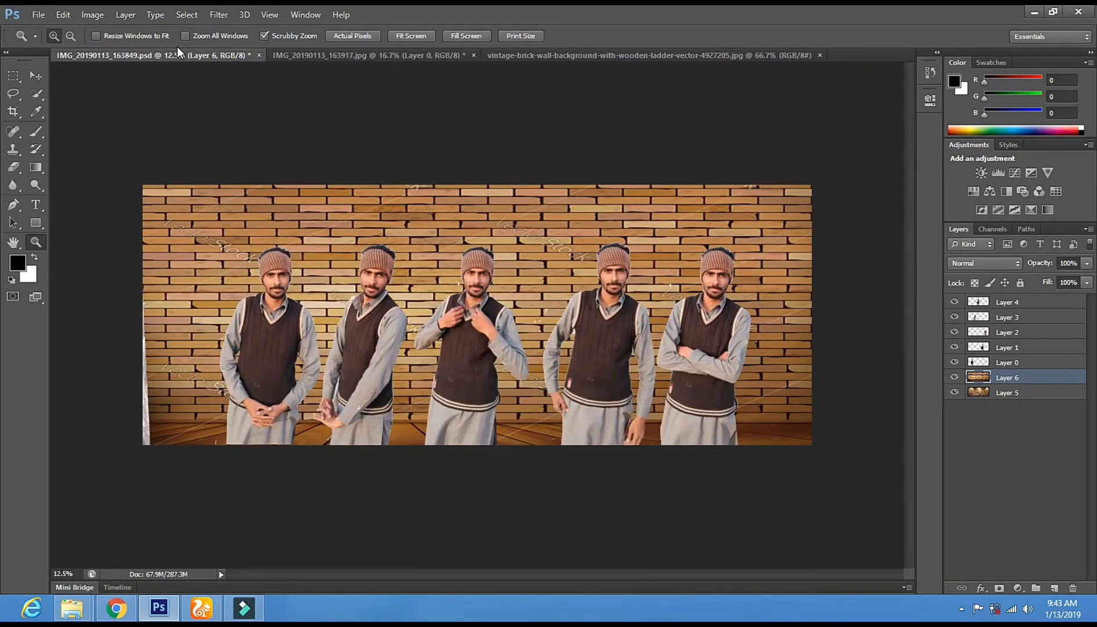
{"action": "key", "text": "ctrl+t"}
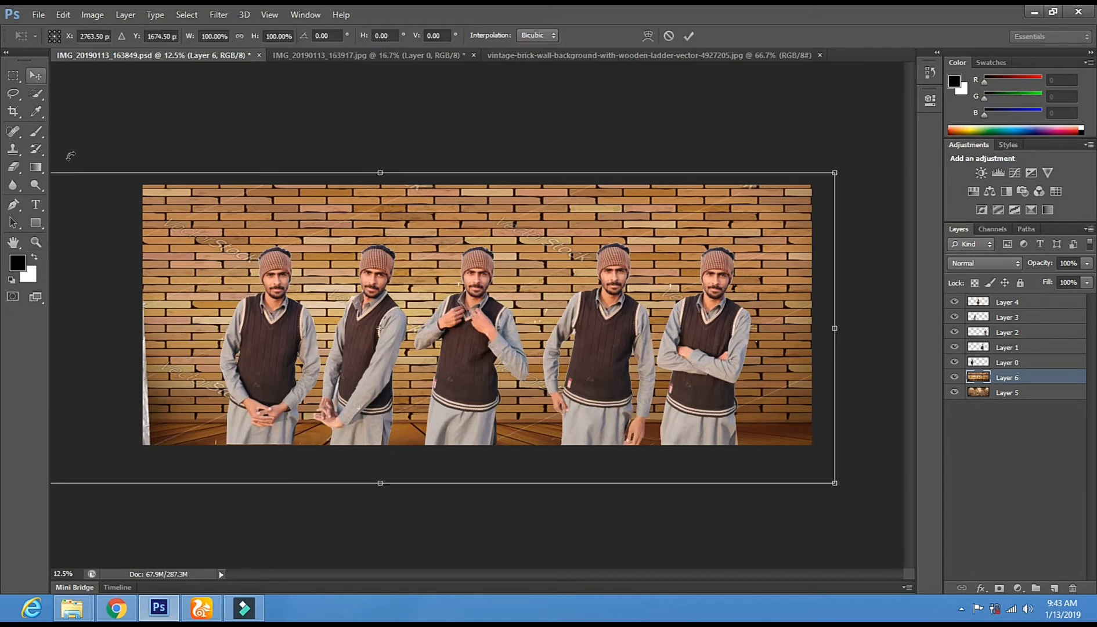
{"action": "left_click_drag", "start_coordinate": [231, 367], "coordinate": [207, 365]}
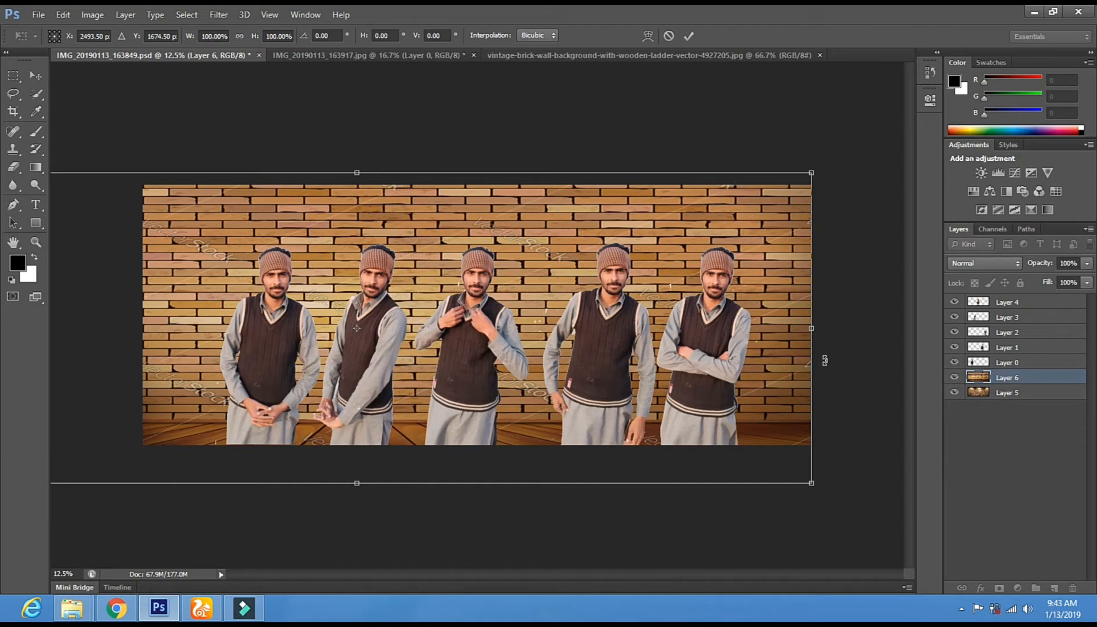
{"action": "key", "text": "z"}
{"action": "left_click", "coordinate": [35, 75]}
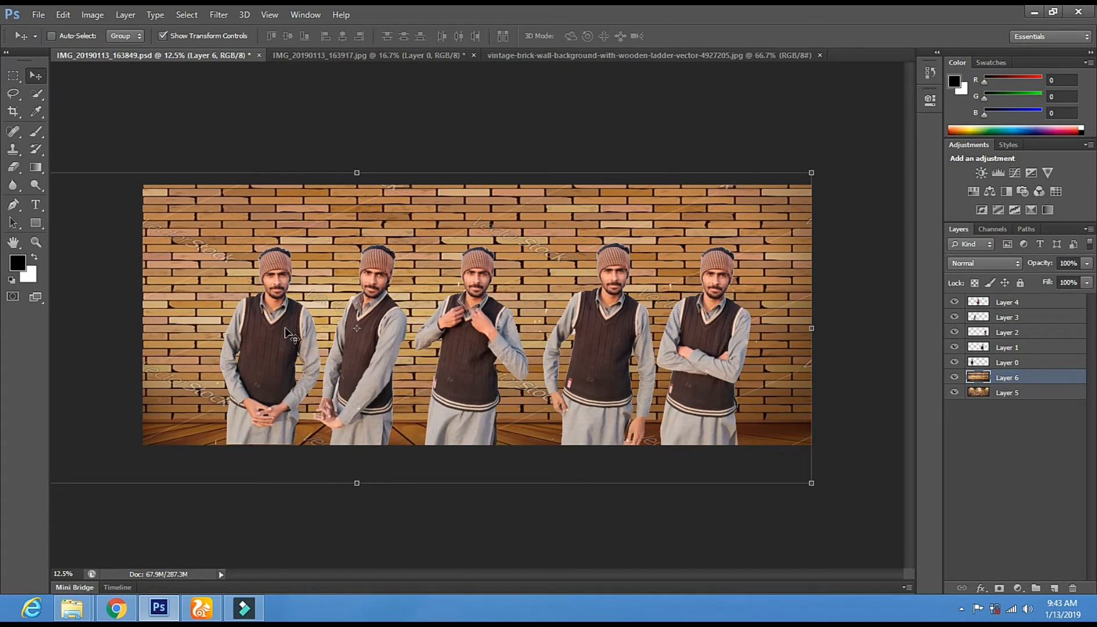
- Move the third man on Layer 4 slightly right and the first man on Layer 0 further left
{"action": "right_click", "coordinate": [471, 354]}
{"action": "left_click", "coordinate": [486, 358]}
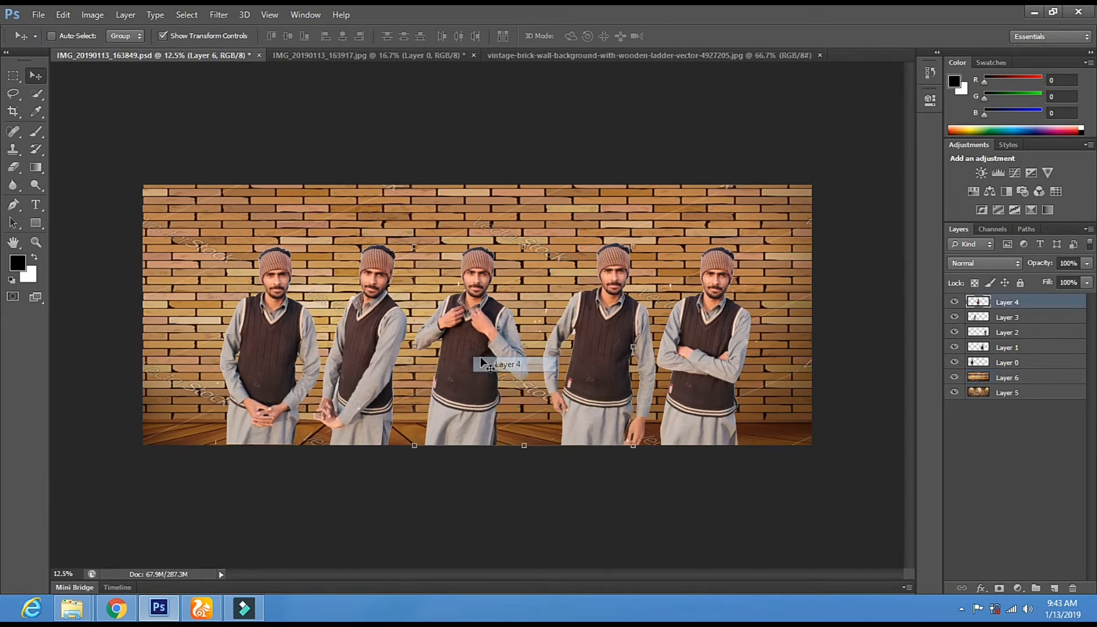
{"action": "left_click_drag", "start_coordinate": [485, 361], "coordinate": [494, 361]}
{"action": "right_click", "coordinate": [271, 337]}
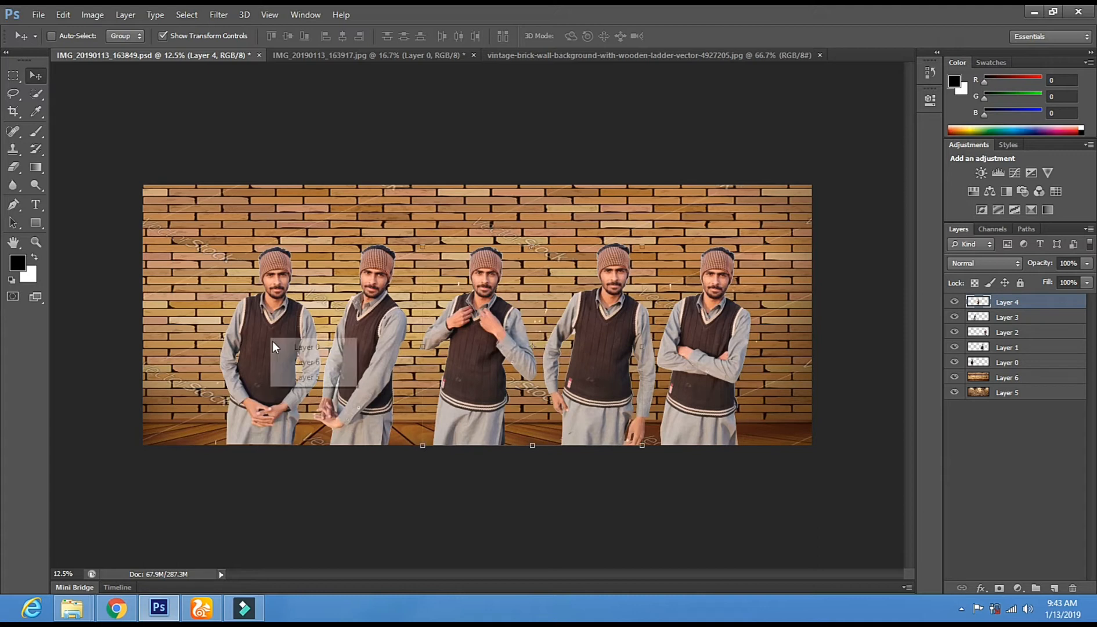
{"action": "left_click", "coordinate": [277, 347]}
{"action": "left_click_drag", "start_coordinate": [278, 347], "coordinate": [256, 347]}
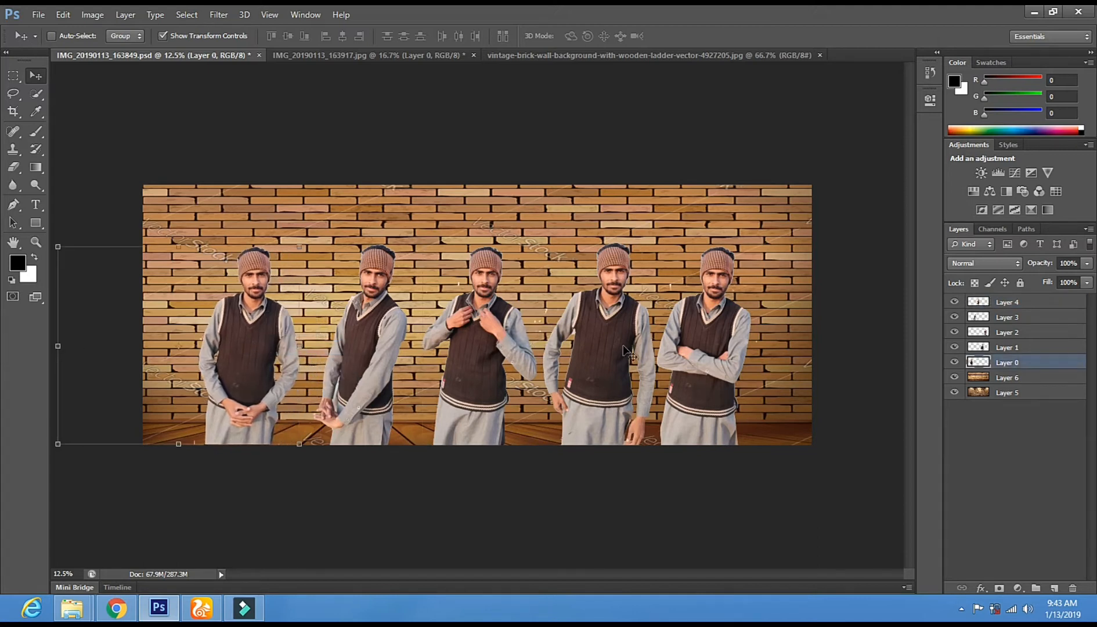
- Move the fifth man right toward the canvas edge and the first man slightly further left
{"action": "right_click", "coordinate": [701, 347]}
{"action": "left_click", "coordinate": [707, 355]}
{"action": "left_click_drag", "start_coordinate": [707, 356], "coordinate": [732, 356]}
{"action": "right_click", "coordinate": [234, 348]}
{"action": "left_click", "coordinate": [240, 357]}
{"action": "left_click_drag", "start_coordinate": [240, 357], "coordinate": [232, 357]}
- Move the second man on Layer 3 and the third man on Layer 4 slightly left
{"action": "right_click", "coordinate": [372, 358]}
{"action": "left_click", "coordinate": [378, 355]}
{"action": "left_click_drag", "start_coordinate": [378, 356], "coordinate": [372, 355]}
{"action": "right_click", "coordinate": [487, 332]}
{"action": "left_click", "coordinate": [498, 340]}
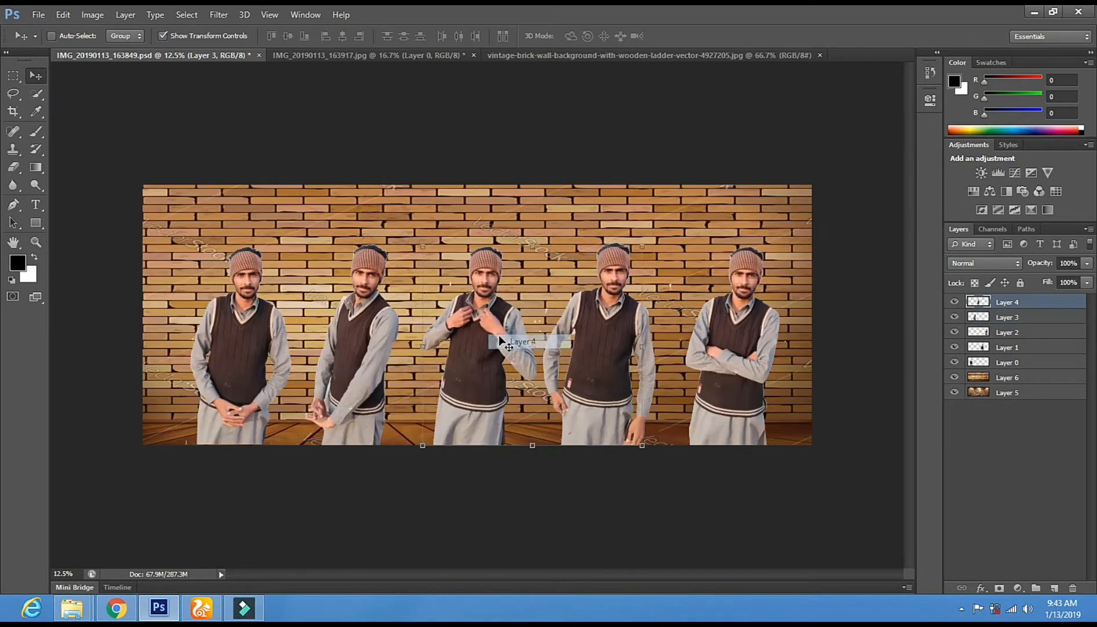
{"action": "left_click_drag", "start_coordinate": [491, 342], "coordinate": [485, 341]}
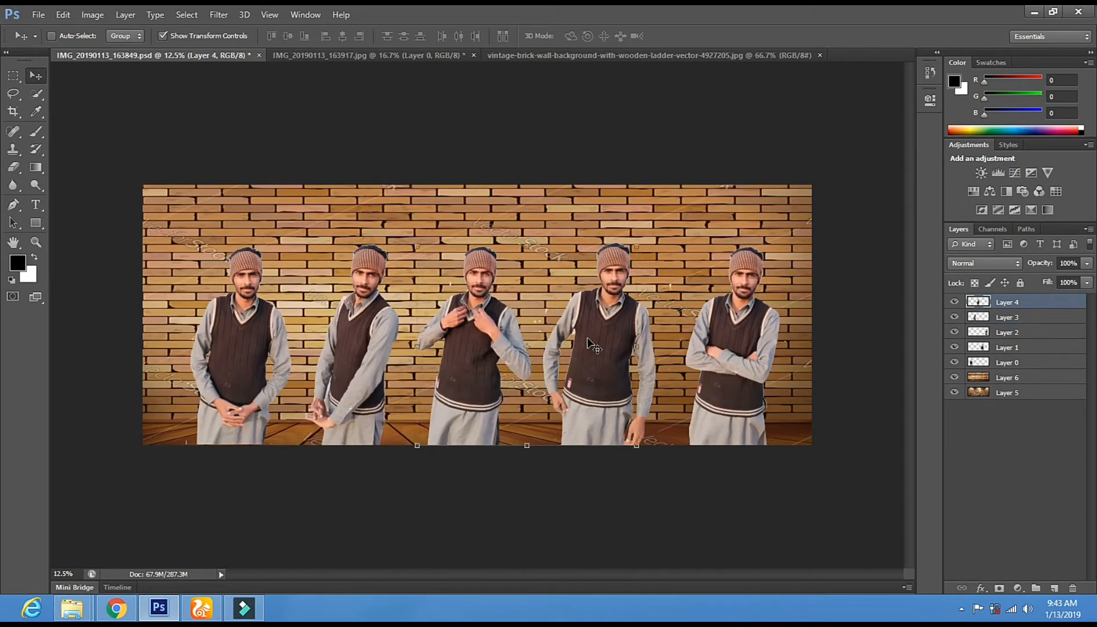
- Move the fourth man on Layer 1 slightly right to even out the gaps beside him
{"action": "right_click", "coordinate": [588, 339]}
{"action": "left_click", "coordinate": [598, 347]}
{"action": "left_click_drag", "start_coordinate": [607, 347], "coordinate": [609, 361]}
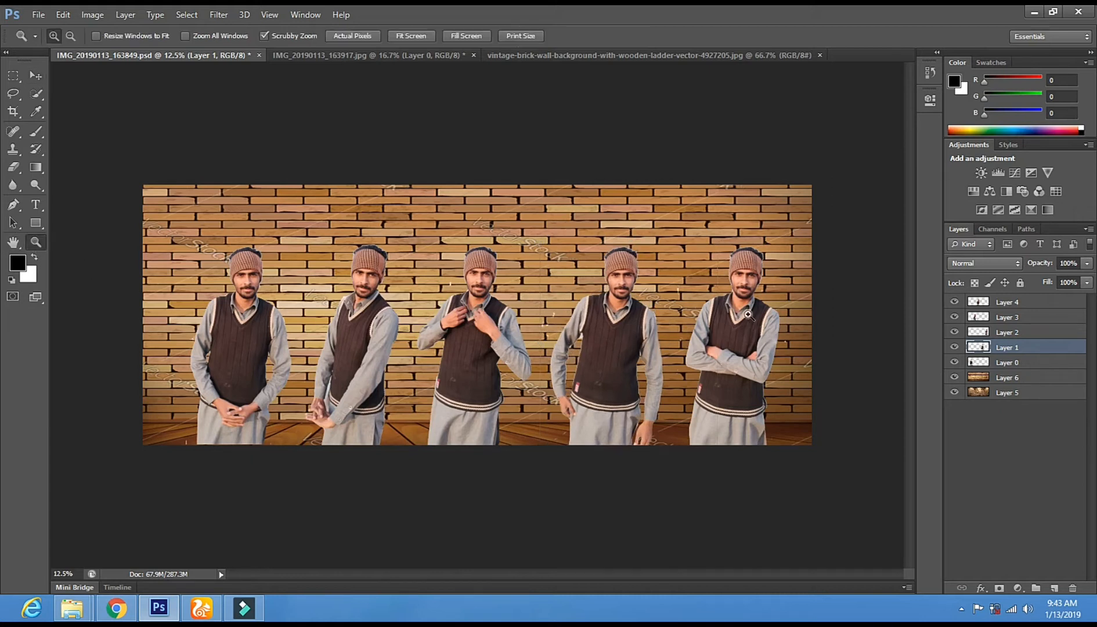
- Set the eraser to 24 px and erase the pale, ragged fringe around the first man's hair and headband on Layer 0
{"action": "left_click_drag", "start_coordinate": [223, 301], "coordinate": [217, 185]}
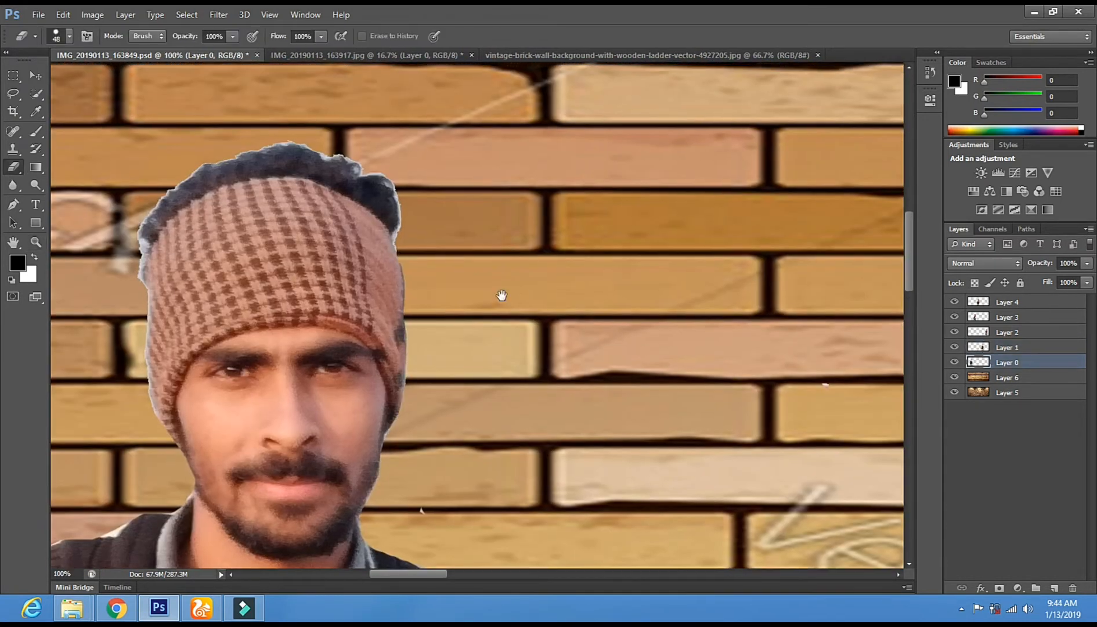
{"action": "left_click_drag", "start_coordinate": [501, 297], "coordinate": [492, 340]}
{"action": "right_click", "coordinate": [464, 306]}
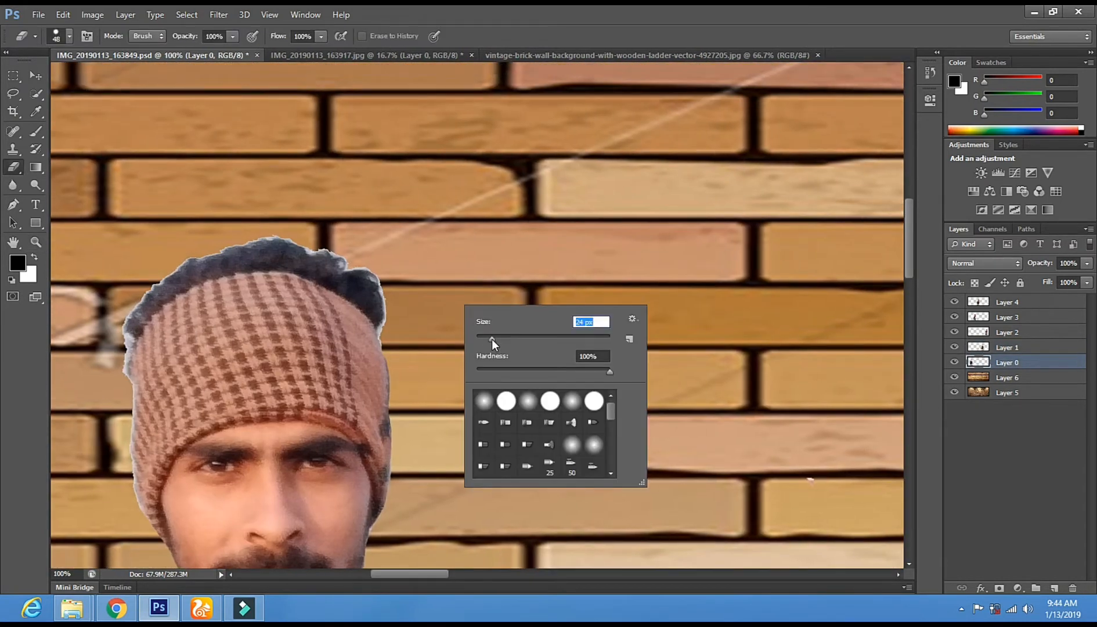
{"action": "left_click", "coordinate": [387, 332]}
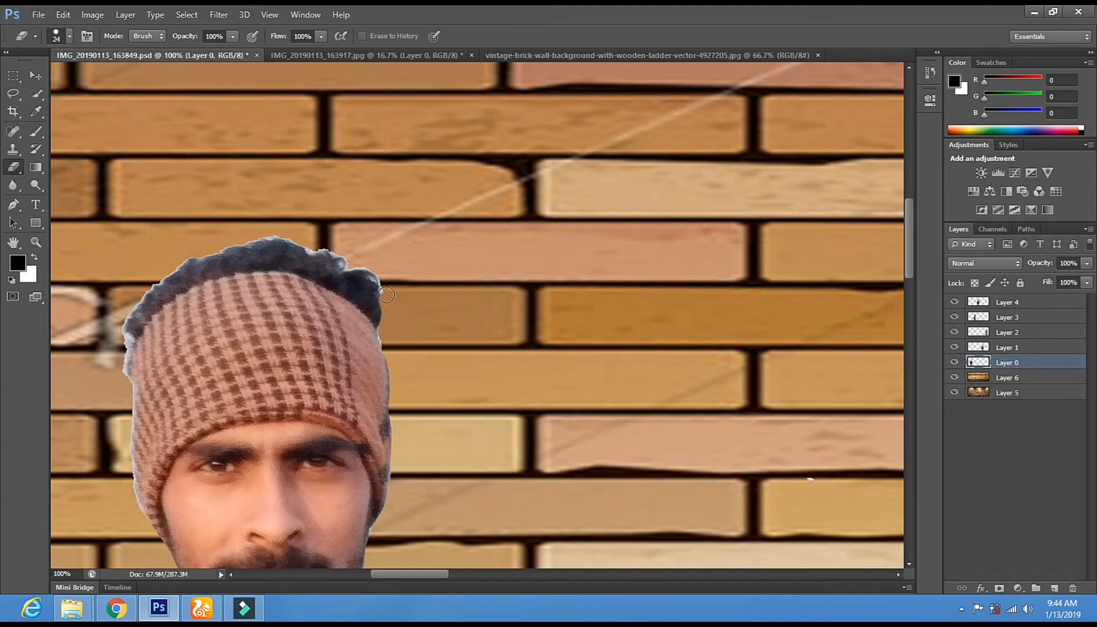
{"action": "left_click_drag", "start_coordinate": [350, 265], "coordinate": [324, 253]}
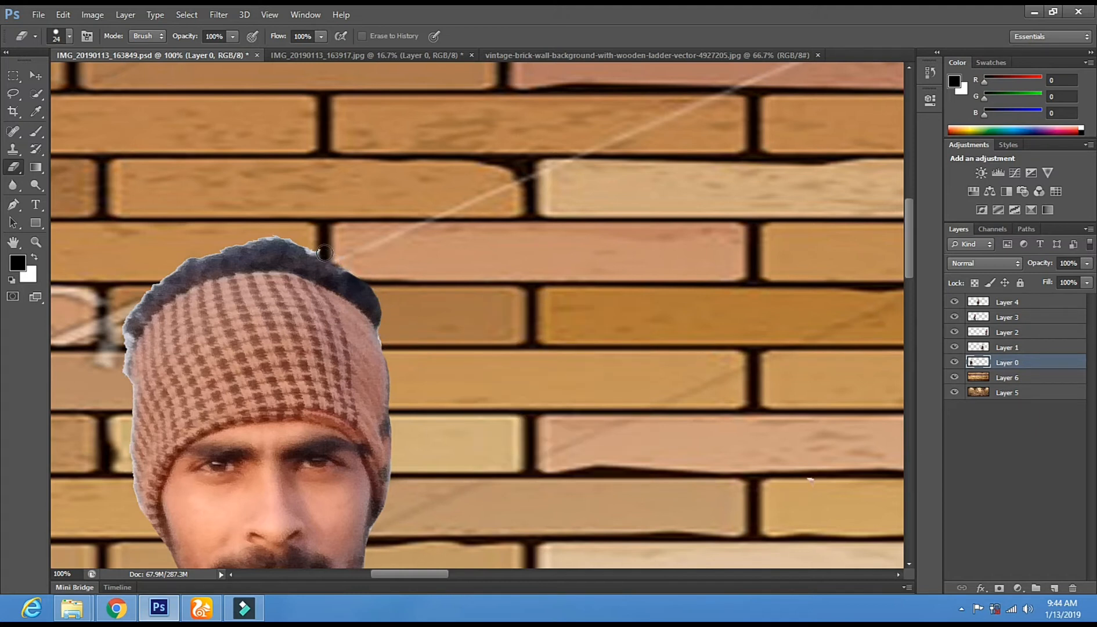
{"action": "left_click_drag", "start_coordinate": [260, 232], "coordinate": [207, 248]}
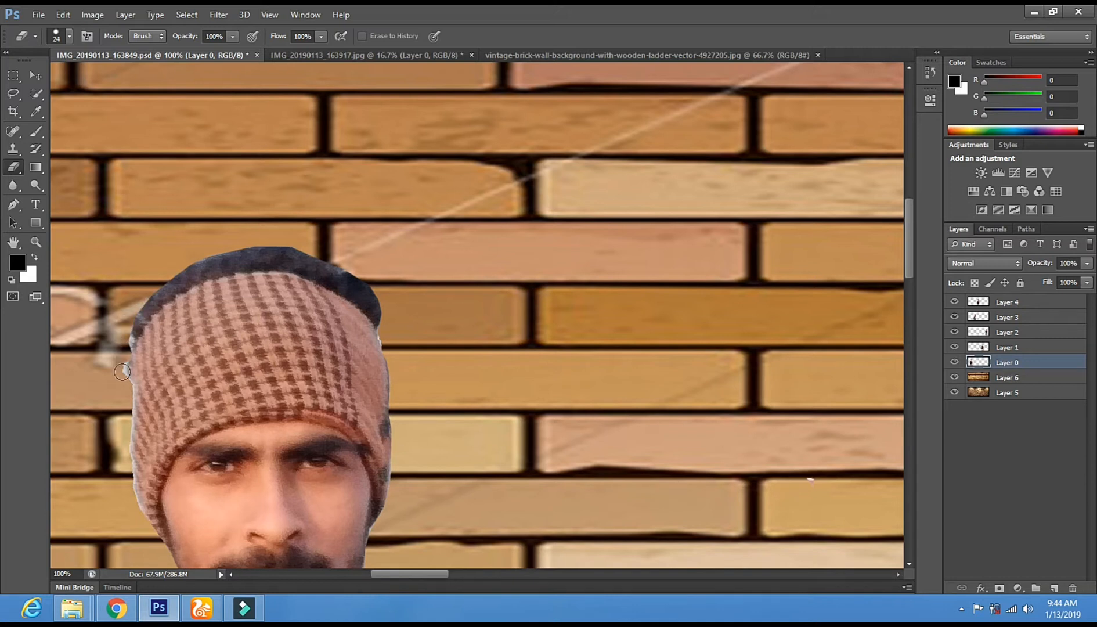
{"action": "left_click_drag", "start_coordinate": [187, 399], "coordinate": [280, 314]}
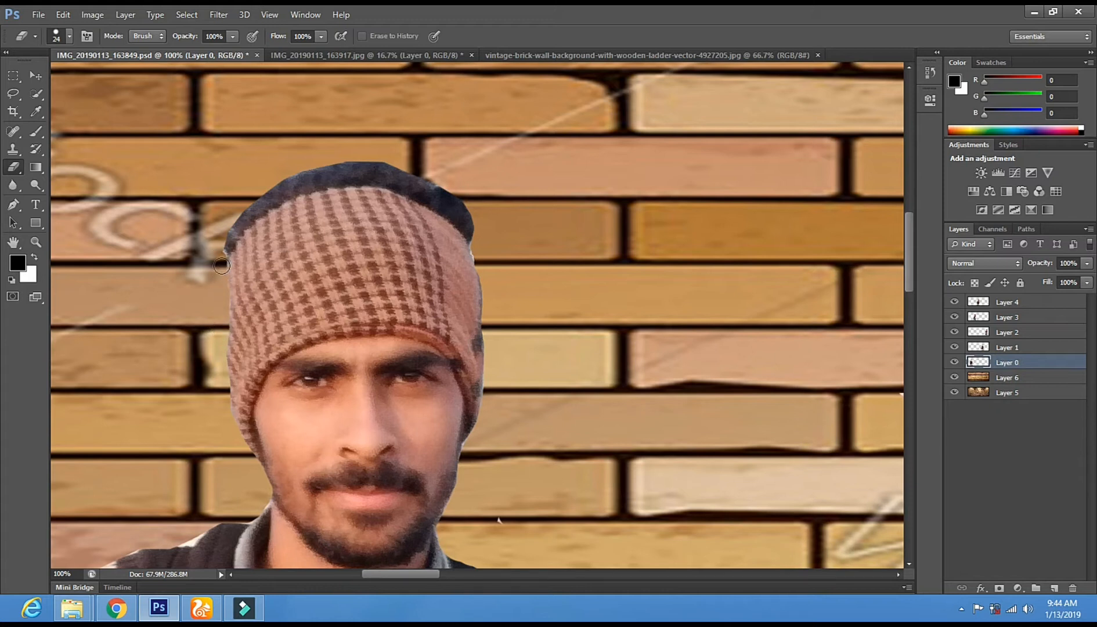
- Select Layer 3, set the eraser to 43 px, and erase the pale fringe around the second man's hair and headband
{"action": "left_click", "coordinate": [36, 242]}
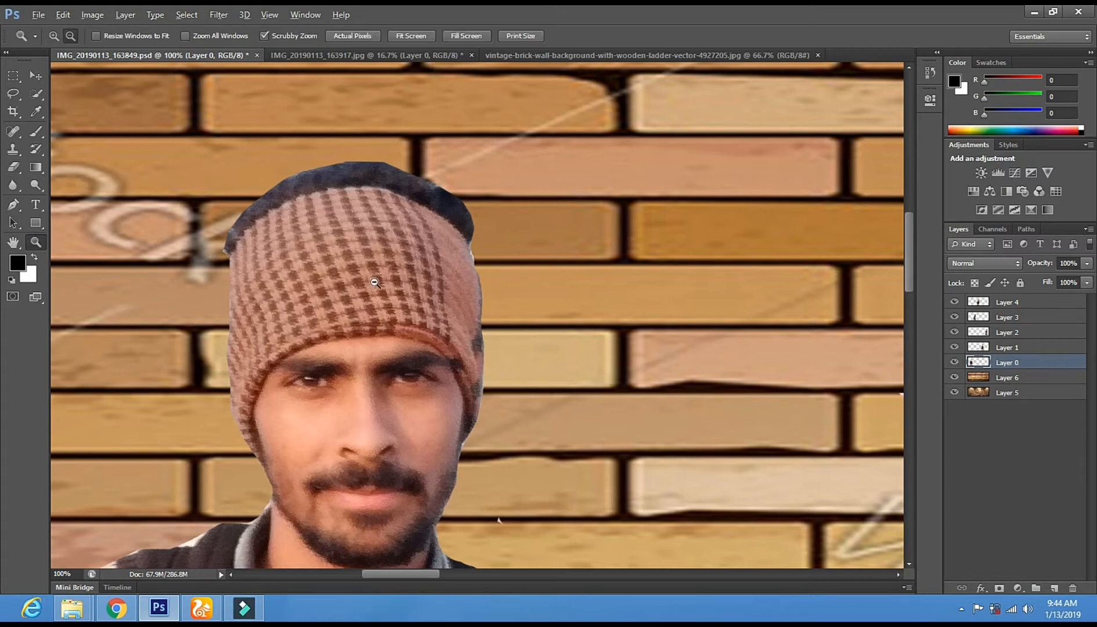
{"action": "left_click", "coordinate": [374, 282], "text": "alt"}
{"action": "left_click", "coordinate": [373, 282], "text": "alt"}
{"action": "left_click", "coordinate": [373, 282], "text": "alt"}
{"action": "left_click", "coordinate": [373, 282], "text": "alt"}
{"action": "left_click", "coordinate": [478, 313], "text": "alt"}
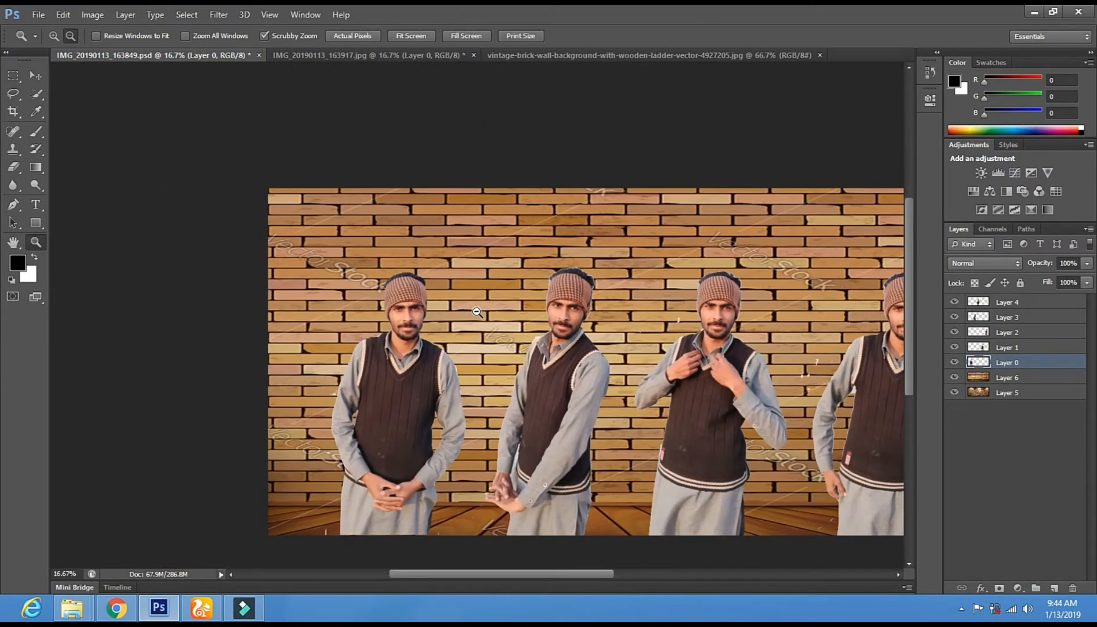
{"action": "left_click", "coordinate": [479, 313], "text": "alt"}
{"action": "left_click", "coordinate": [364, 229]}
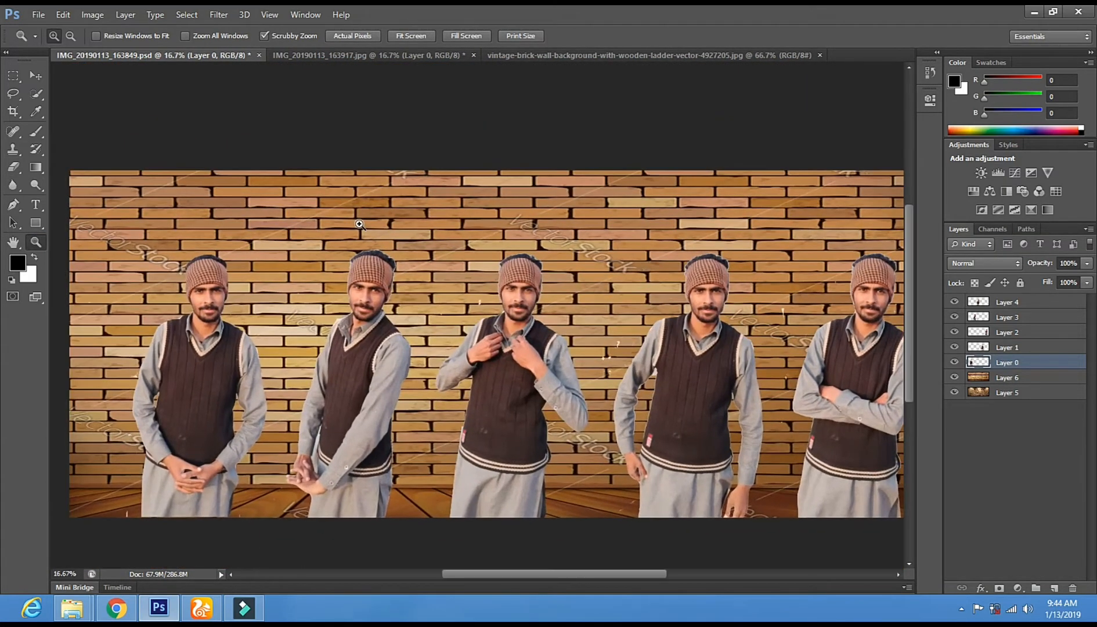
{"action": "left_click", "coordinate": [358, 224]}
{"action": "left_click", "coordinate": [411, 293]}
{"action": "left_click", "coordinate": [404, 296]}
{"action": "left_click", "coordinate": [386, 312]}
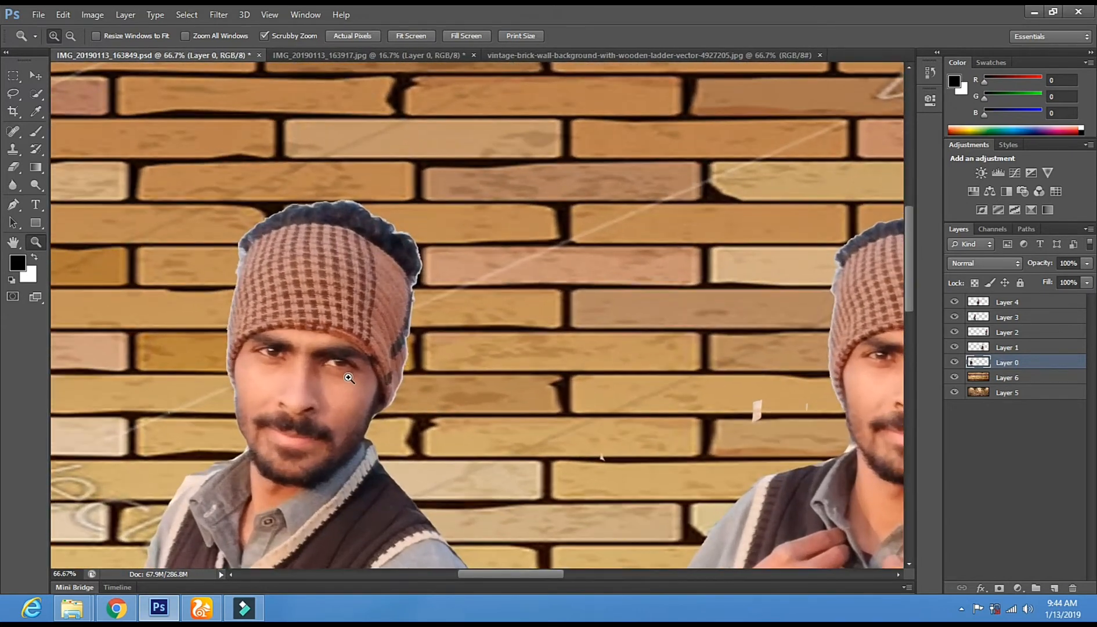
{"action": "left_click", "coordinate": [386, 313]}
{"action": "left_click", "coordinate": [12, 184]}
{"action": "right_click", "coordinate": [517, 221]}
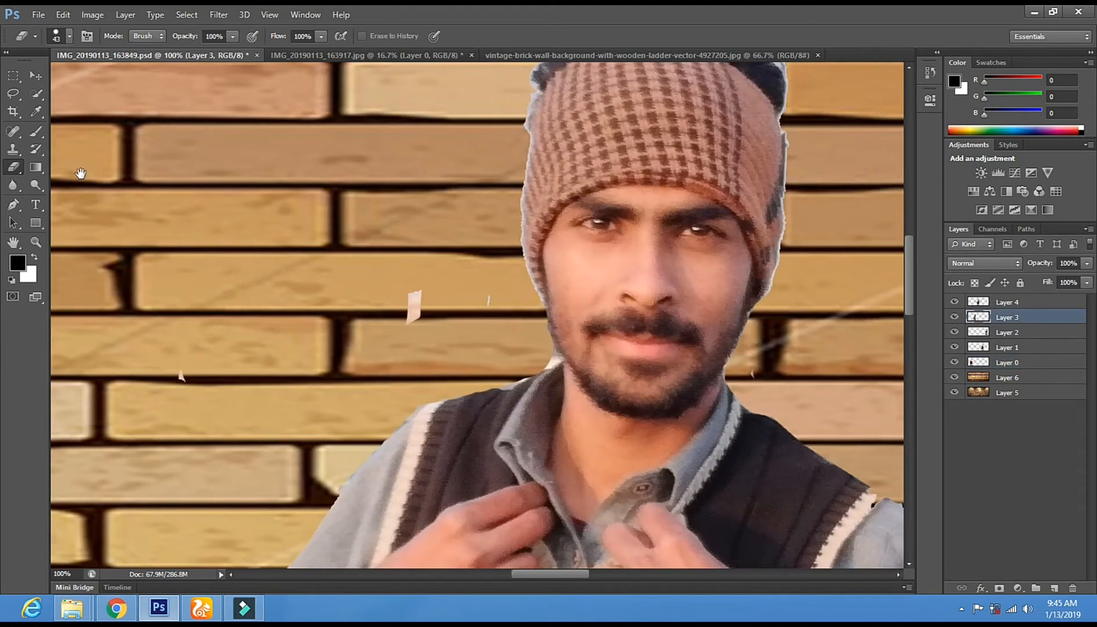
- Select Layer 4 and erase the pale, ragged fringe around the third man's hair, headband and cheek with the 43 px eraser
{"action": "left_click_drag", "start_coordinate": [665, 280], "coordinate": [457, 280]}
{"action": "left_click", "coordinate": [36, 76]}
{"action": "right_click", "coordinate": [379, 191]}
{"action": "left_click", "coordinate": [396, 203]}
{"action": "left_click", "coordinate": [12, 169]}
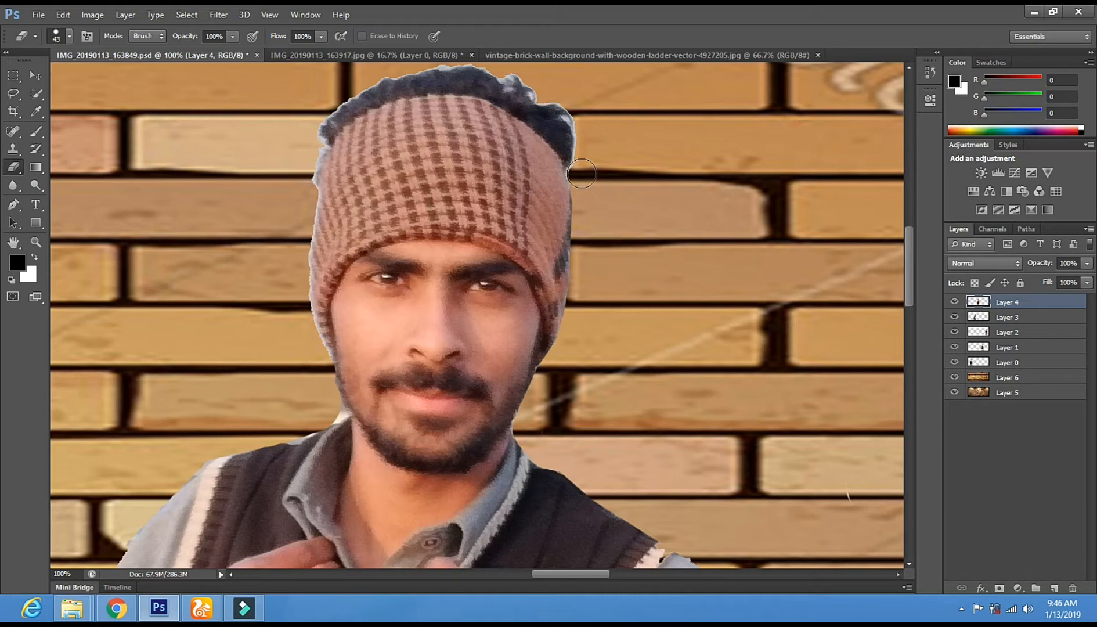
{"action": "left_click_drag", "start_coordinate": [582, 168], "coordinate": [581, 121]}
{"action": "scroll", "coordinate": [582, 281], "scroll_direction": "up", "scroll_amount": 3}
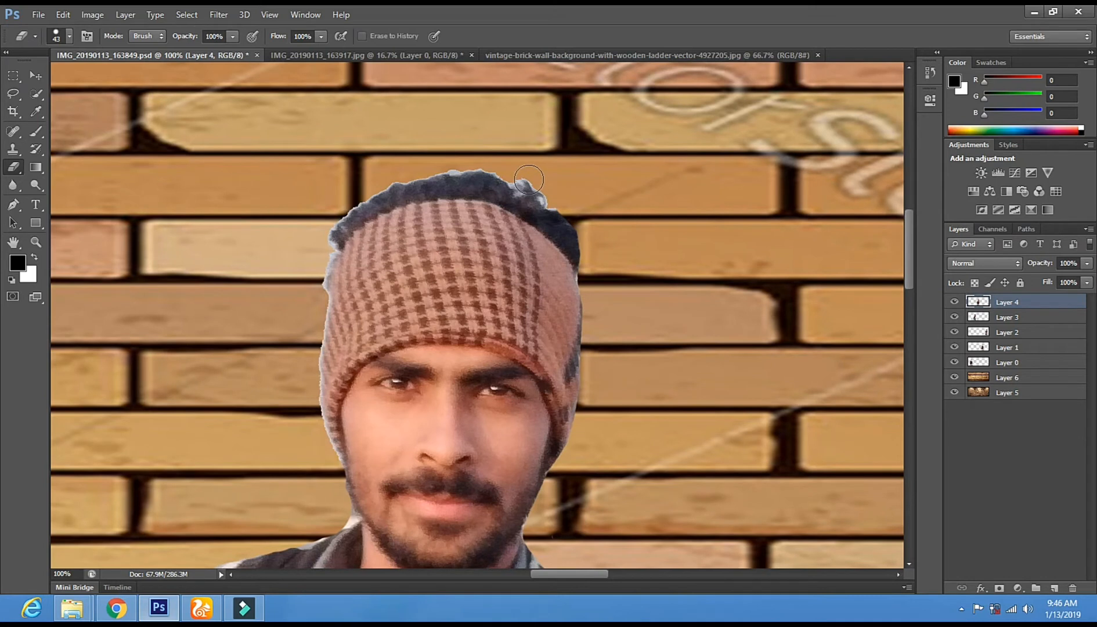
{"action": "mouse_move", "coordinate": [420, 169]}
{"action": "left_mouse_down"}
{"action": "mouse_move", "coordinate": [473, 175]}
{"action": "mouse_move", "coordinate": [382, 188]}
{"action": "mouse_move", "coordinate": [347, 209]}
{"action": "mouse_move", "coordinate": [325, 249]}
{"action": "mouse_move", "coordinate": [309, 341]}
{"action": "left_mouse_up"}
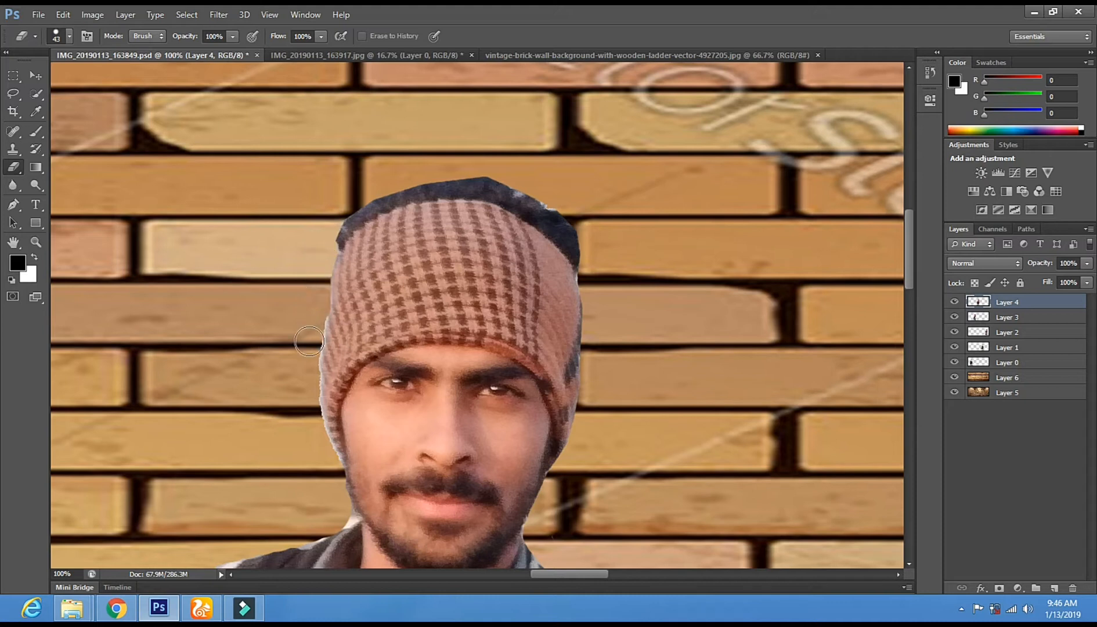
{"action": "left_click_drag", "start_coordinate": [310, 383], "coordinate": [310, 412]}
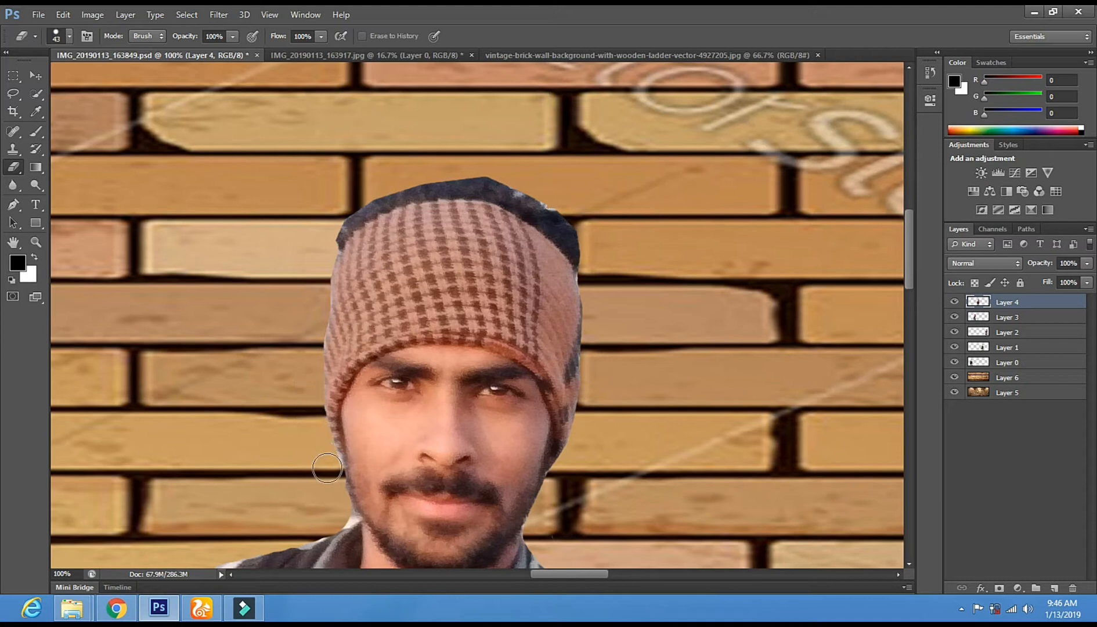
- Save the composition as IMG_20190113_163849.psd, keeping Maximize Compatibility on
{"action": "left_click", "coordinate": [39, 14]}
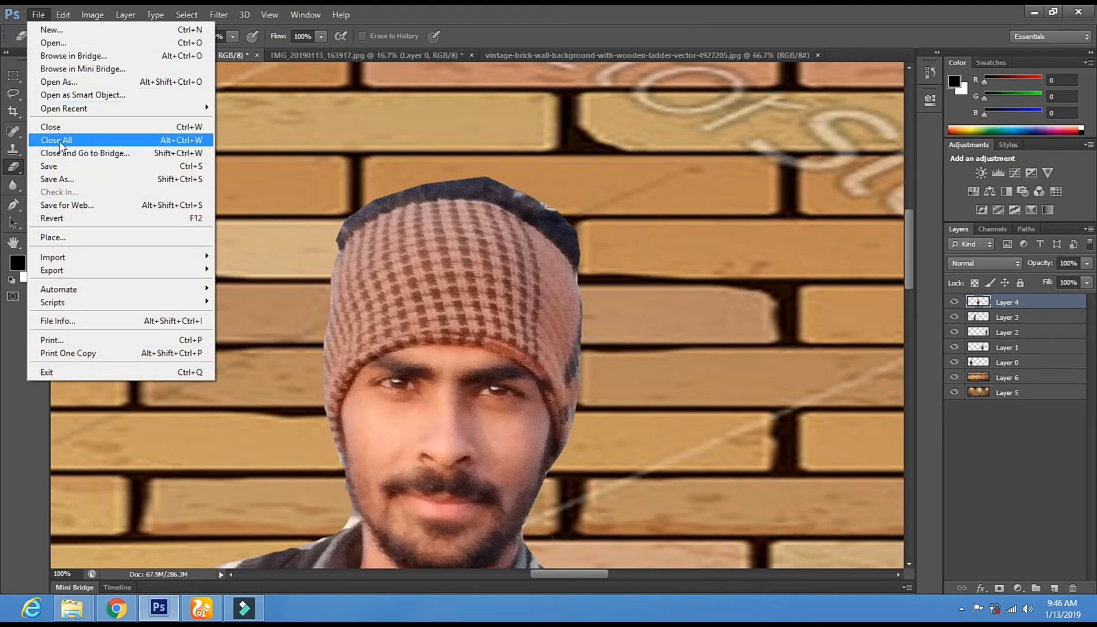
{"action": "left_click", "coordinate": [92, 180]}
{"action": "left_click", "coordinate": [713, 344]}
{"action": "left_click", "coordinate": [494, 237]}
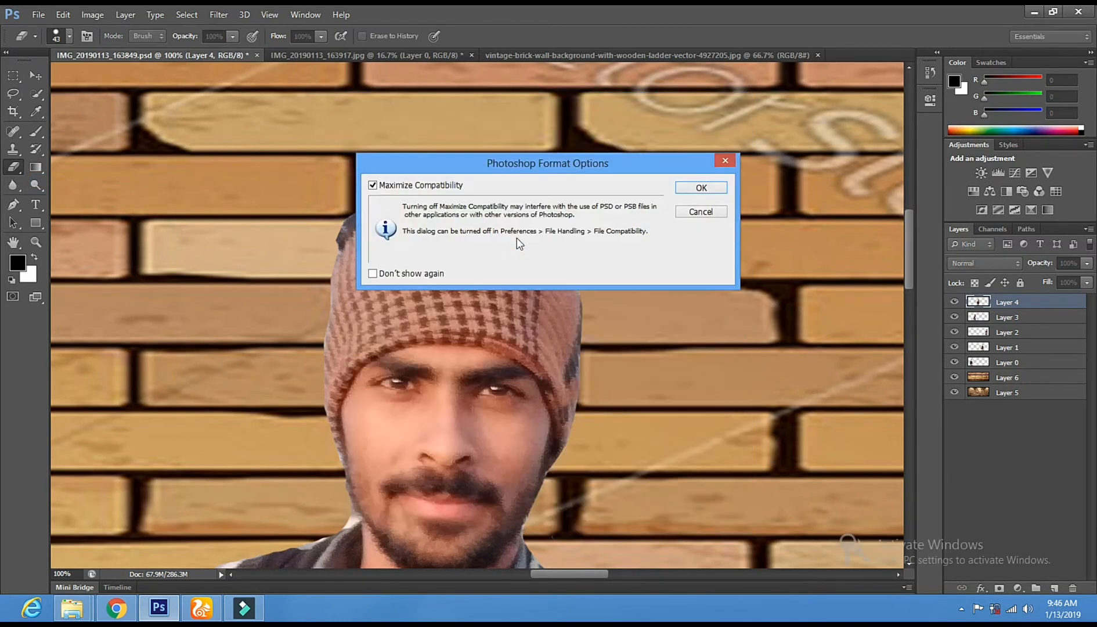
{"action": "left_click", "coordinate": [689, 189]}
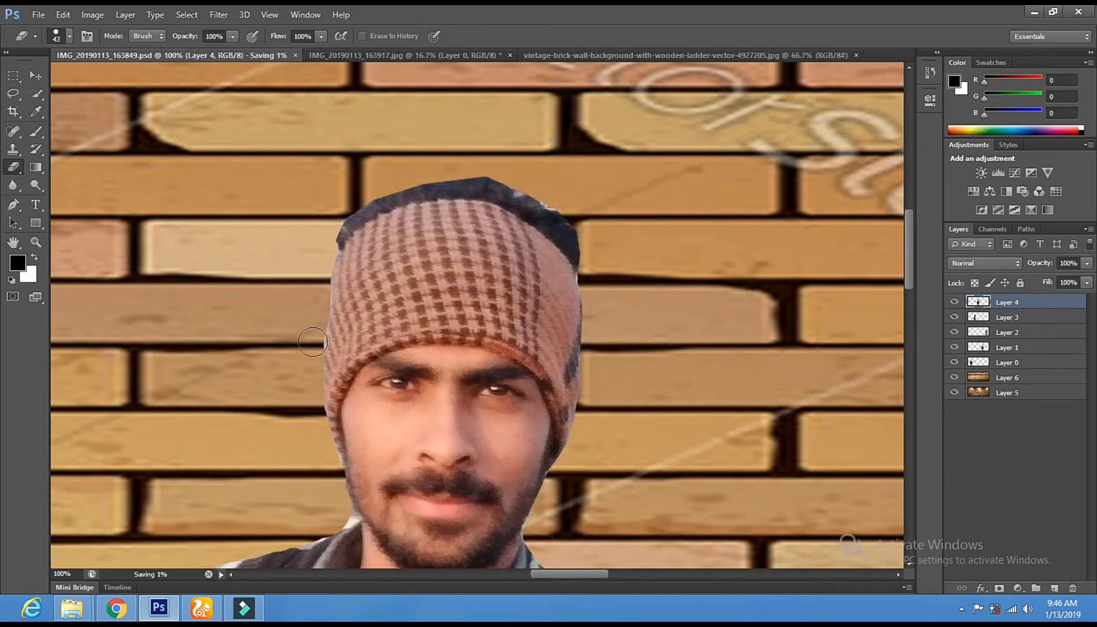
- Select Layer 1, set the eraser to 88 px, and erase the stray specks beside the fourth man and the fringe around his head
{"action": "left_click", "coordinate": [37, 241]}
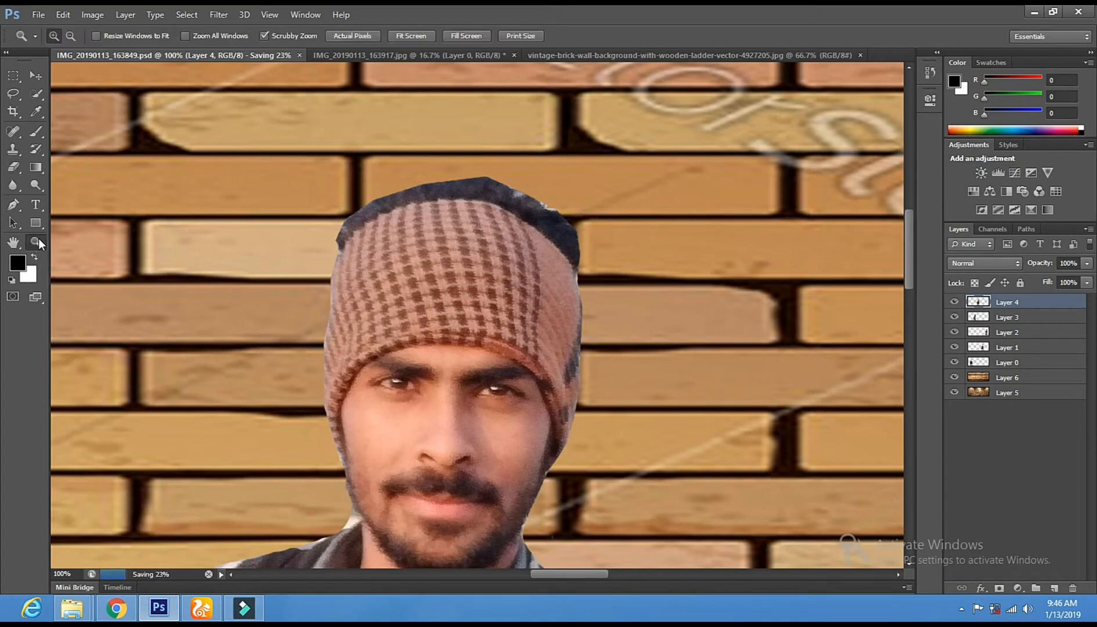
{"action": "left_click", "coordinate": [636, 347], "text": "alt"}
{"action": "scroll", "coordinate": [636, 347], "scroll_direction": "down", "scroll_amount": 2}
{"action": "left_click_drag", "start_coordinate": [773, 357], "coordinate": [514, 334]}
{"action": "scroll", "coordinate": [514, 334], "scroll_direction": "up", "scroll_amount": 4}
{"action": "left_click_drag", "start_coordinate": [413, 406], "coordinate": [507, 222]}
{"action": "left_click", "coordinate": [36, 75]}
{"action": "right_click", "coordinate": [517, 283]}
{"action": "left_click", "coordinate": [535, 291]}
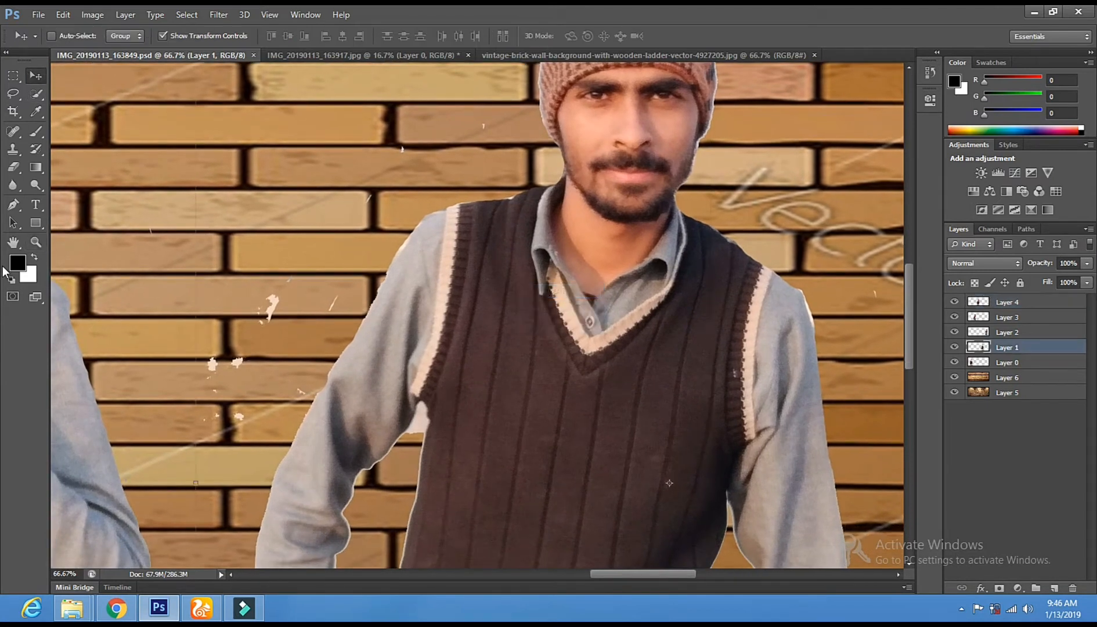
{"action": "left_click", "coordinate": [13, 167]}
{"action": "right_click", "coordinate": [325, 327]}
{"action": "left_click", "coordinate": [332, 326]}
{"action": "mouse_move", "coordinate": [209, 394]}
{"action": "left_mouse_down"}
{"action": "mouse_move", "coordinate": [234, 345]}
{"action": "mouse_move", "coordinate": [297, 293]}
{"action": "left_mouse_up"}
{"action": "left_click_drag", "start_coordinate": [283, 379], "coordinate": [316, 367]}
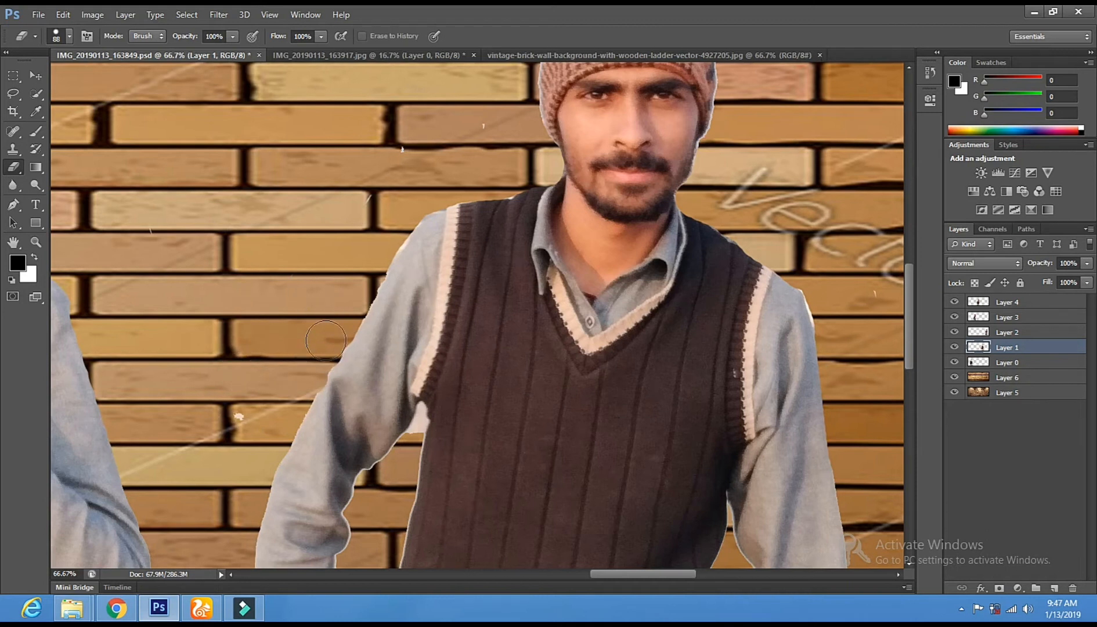
{"action": "left_click_drag", "start_coordinate": [359, 293], "coordinate": [411, 209]}
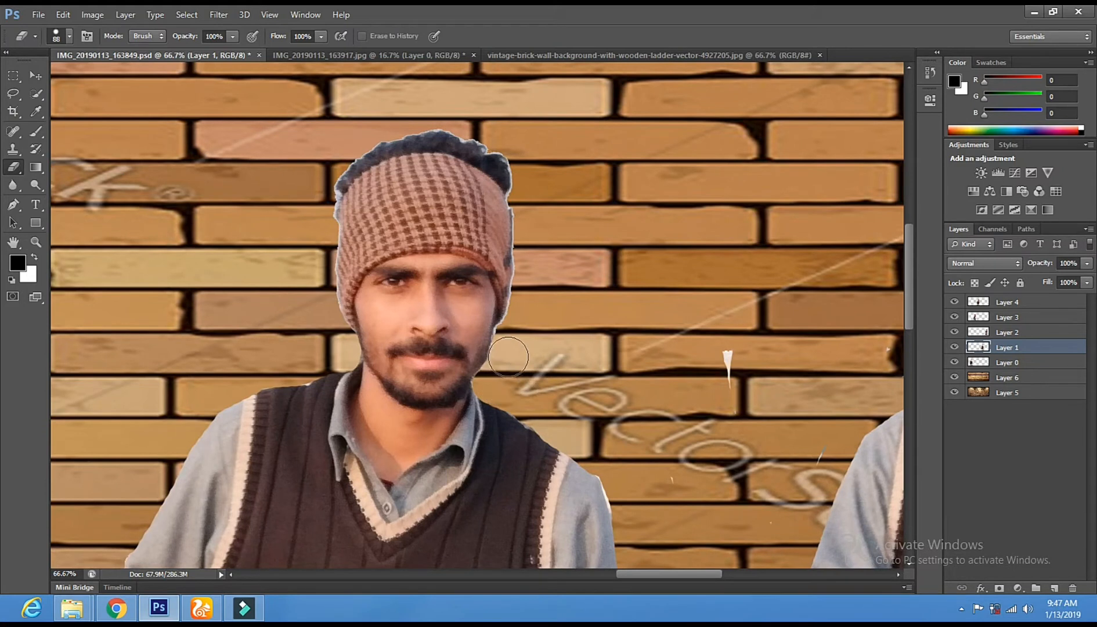
{"action": "mouse_move", "coordinate": [520, 322]}
{"action": "left_mouse_down"}
{"action": "mouse_move", "coordinate": [534, 293]}
{"action": "mouse_move", "coordinate": [522, 157]}
{"action": "mouse_move", "coordinate": [462, 126]}
{"action": "mouse_move", "coordinate": [375, 125]}
{"action": "mouse_move", "coordinate": [316, 191]}
{"action": "mouse_move", "coordinate": [319, 293]}
{"action": "mouse_move", "coordinate": [334, 332]}
{"action": "left_mouse_up"}
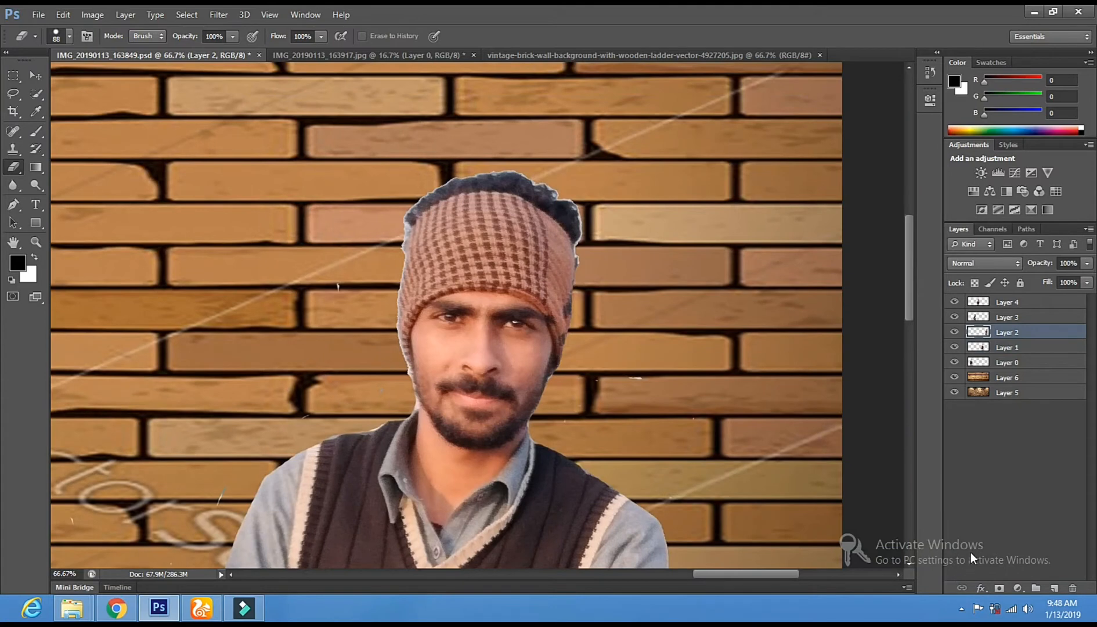
{"action": "left_click", "coordinate": [246, 614]}
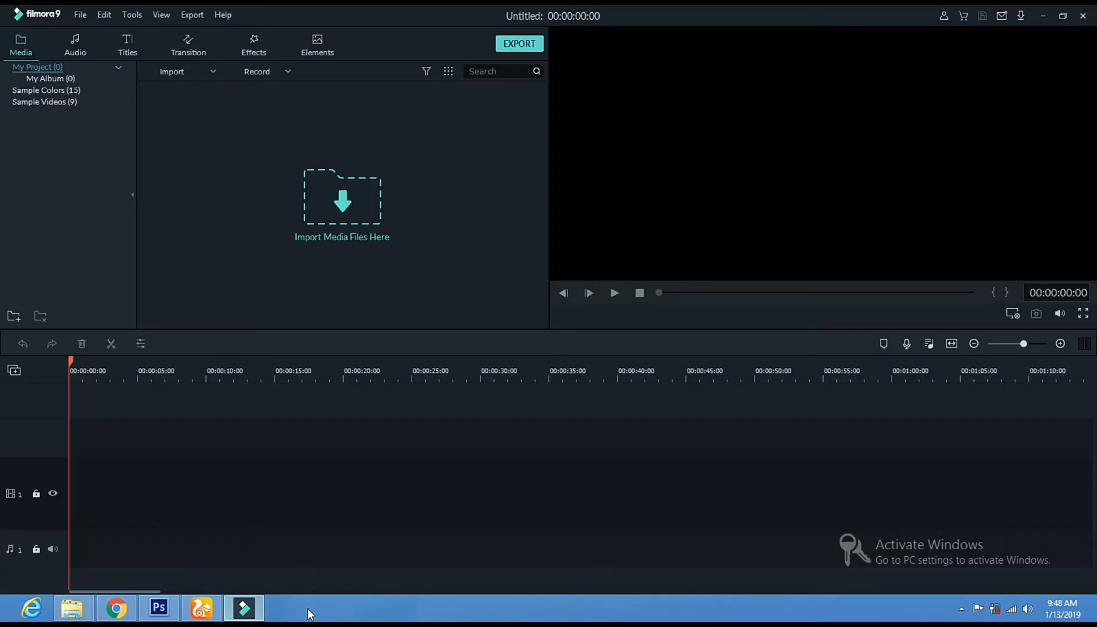
{"action": "left_click", "coordinate": [249, 614]}
{"action": "left_click", "coordinate": [961, 609]}
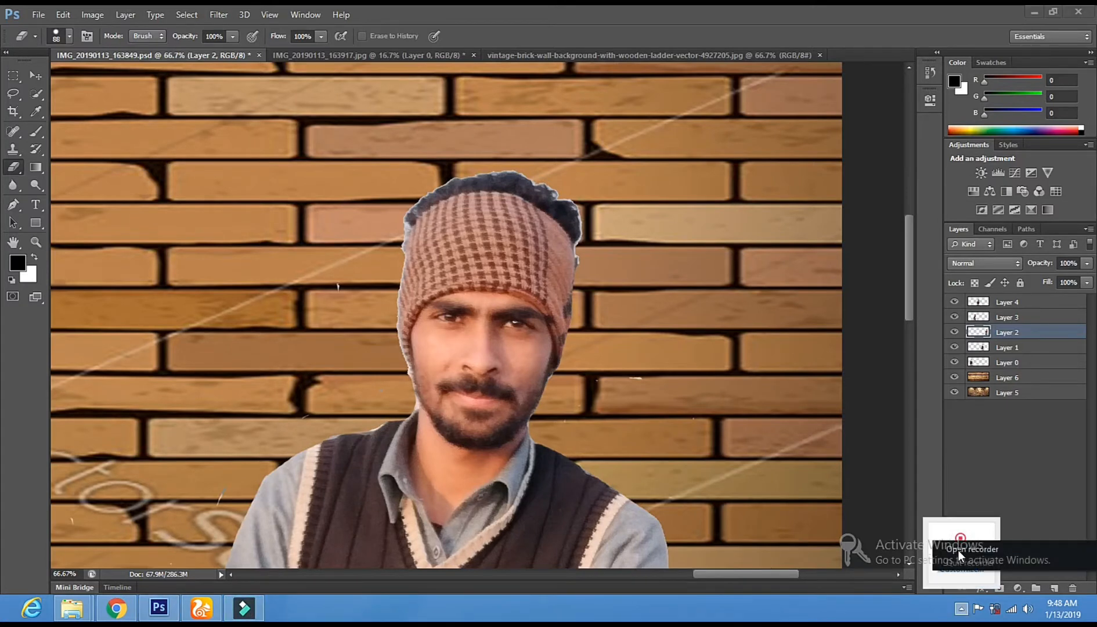
{"action": "left_click", "coordinate": [987, 566]}
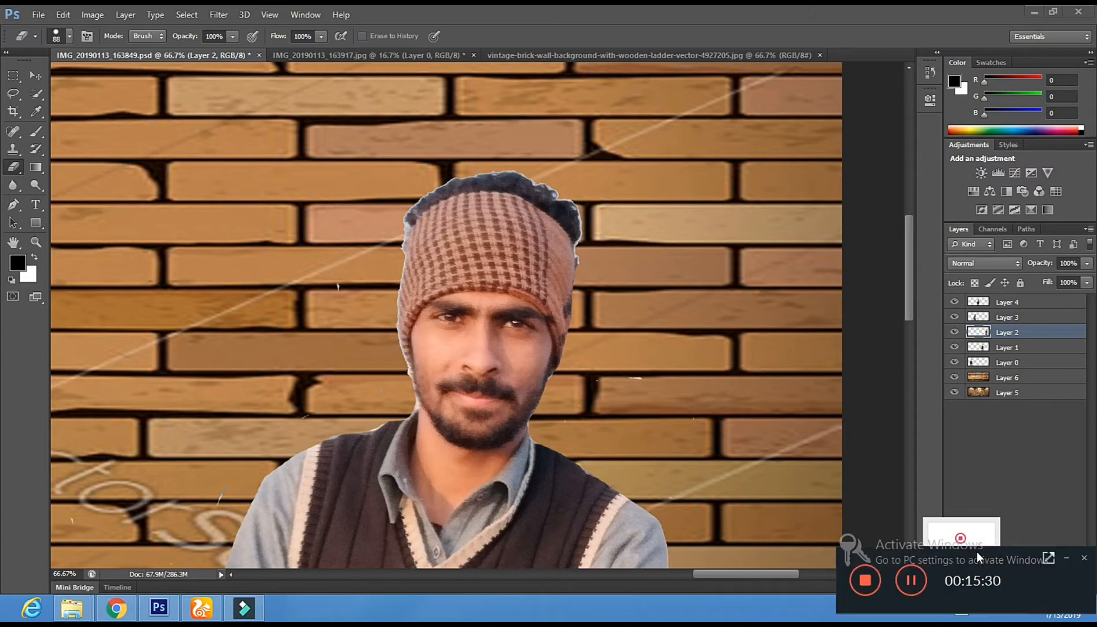
{"action": "left_click", "coordinate": [910, 582]}
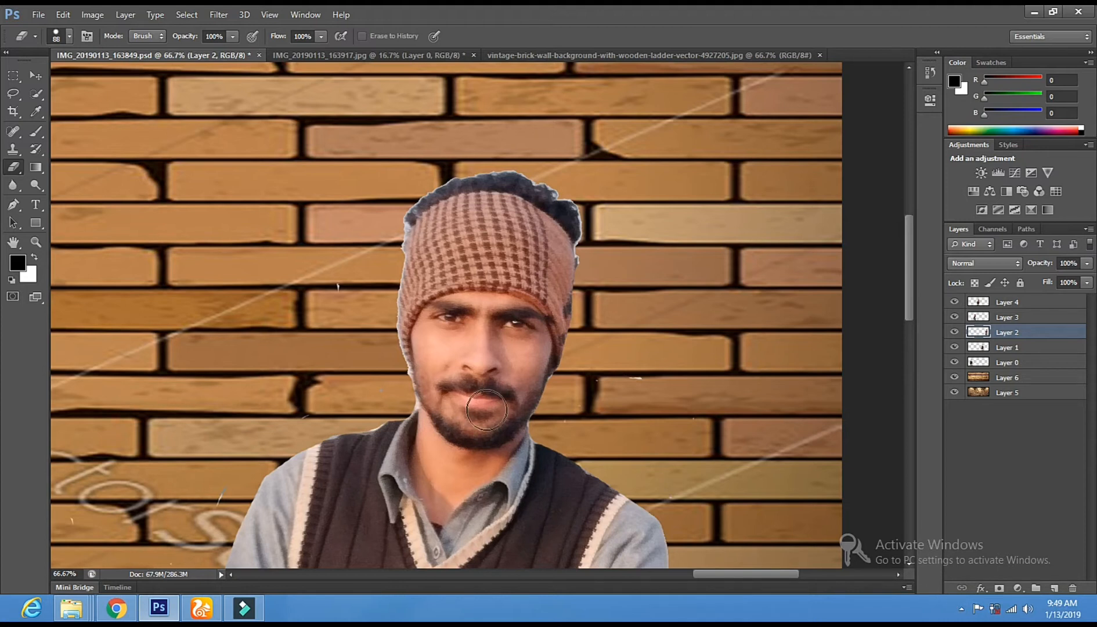
- Erase the pale fringe around the fifth man's hair, headband and cheek on Layer 2
{"action": "scroll", "coordinate": [425, 308], "scroll_direction": "down", "scroll_amount": 1}
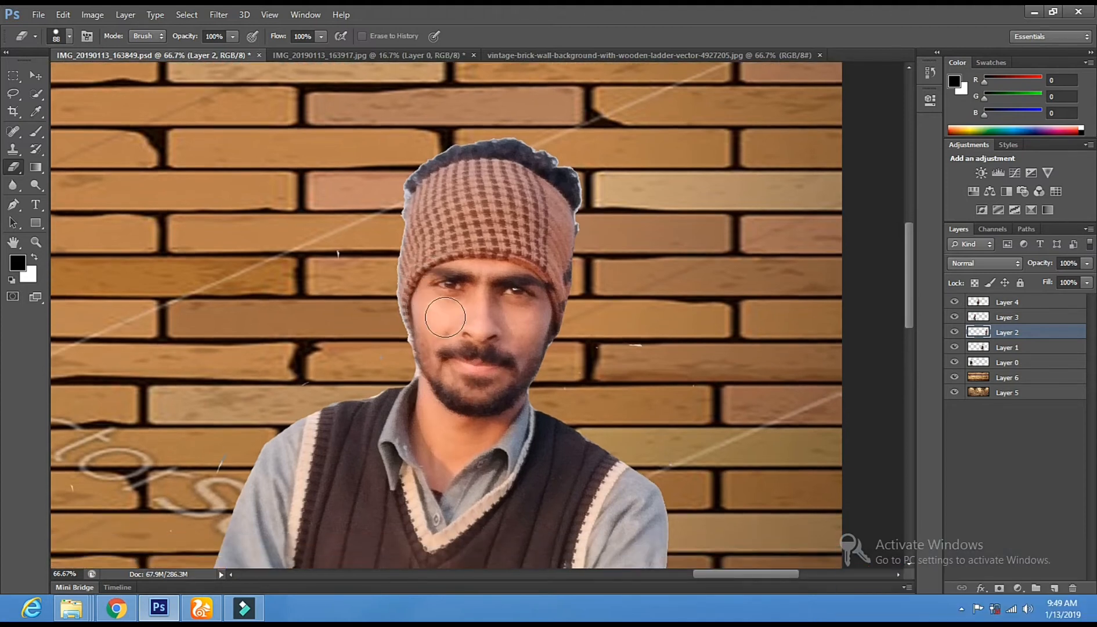
{"action": "scroll", "coordinate": [461, 317], "scroll_direction": "down", "scroll_amount": 1}
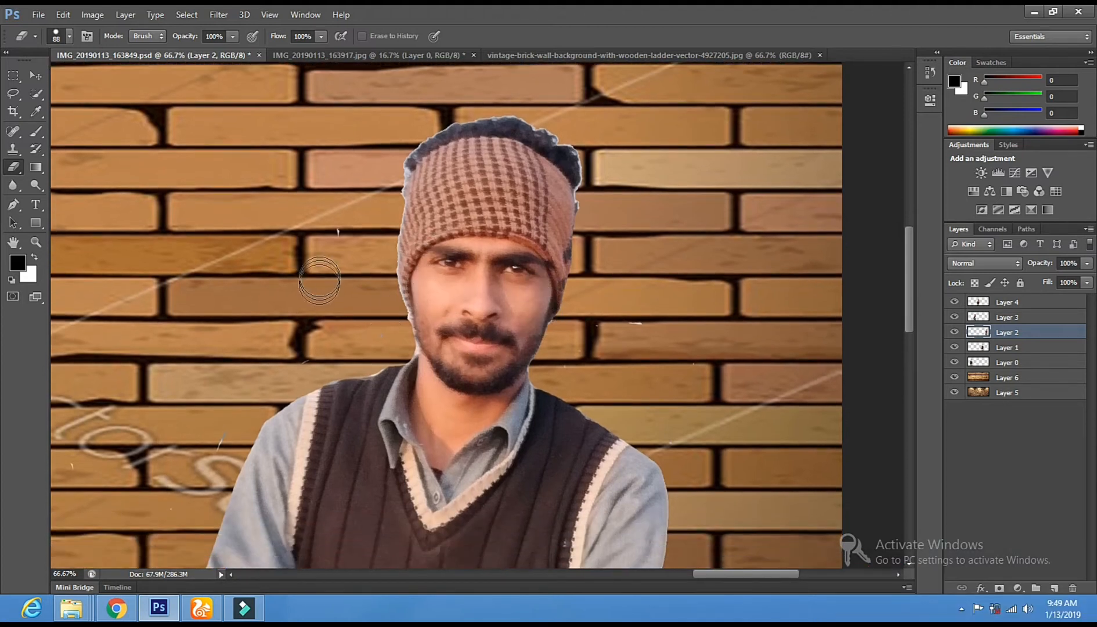
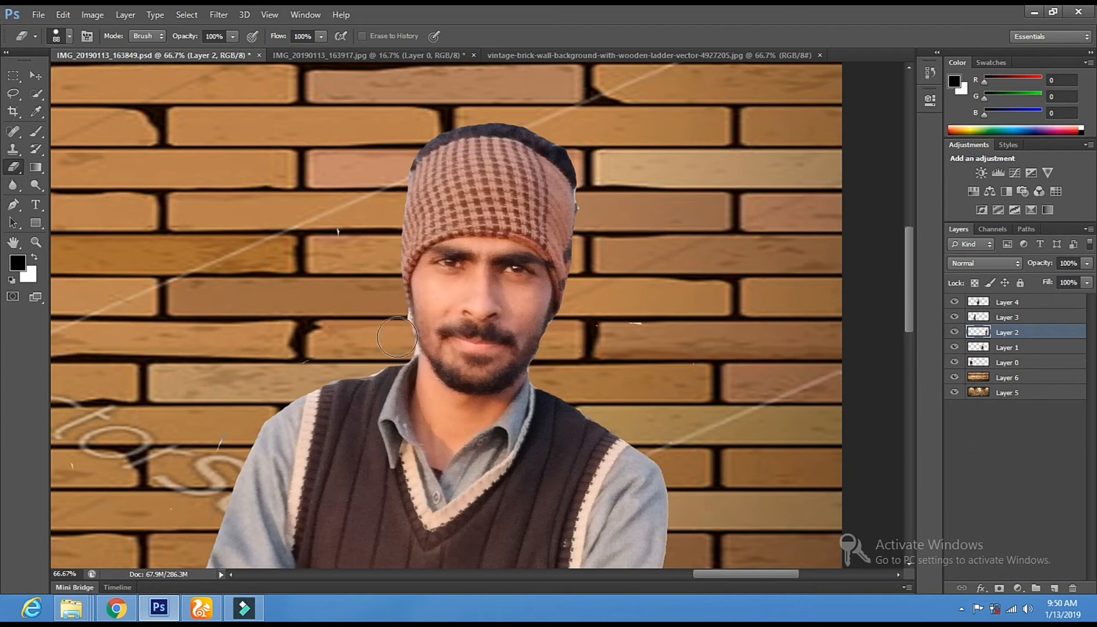
{"action": "scroll", "coordinate": [543, 415], "scroll_direction": "down", "scroll_amount": 3}
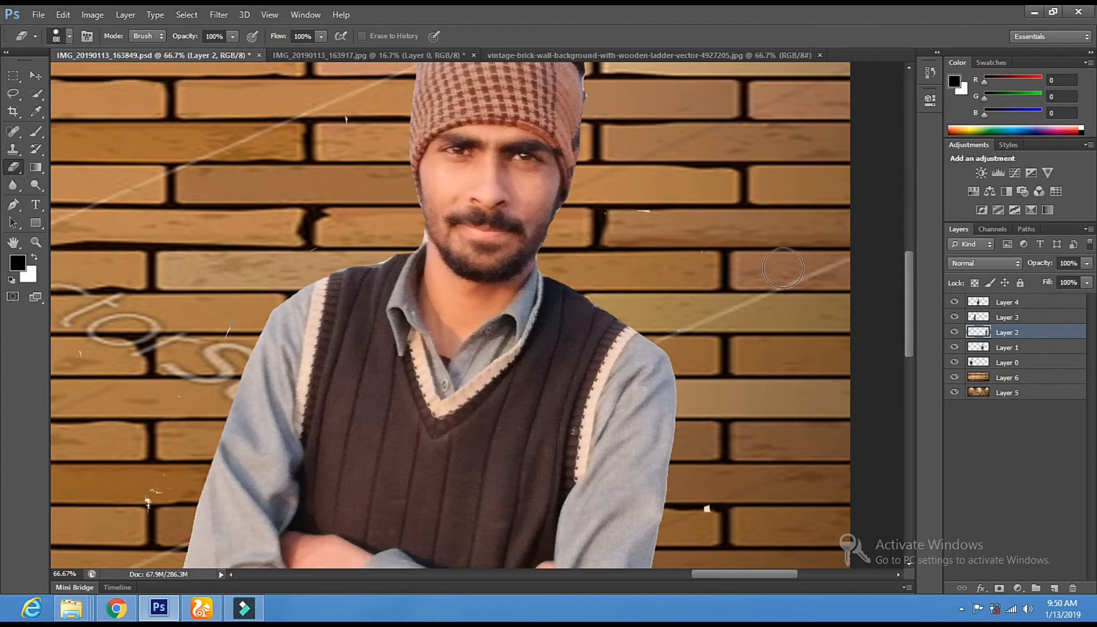
{"action": "scroll", "coordinate": [767, 266], "scroll_direction": "down", "scroll_amount": 1}
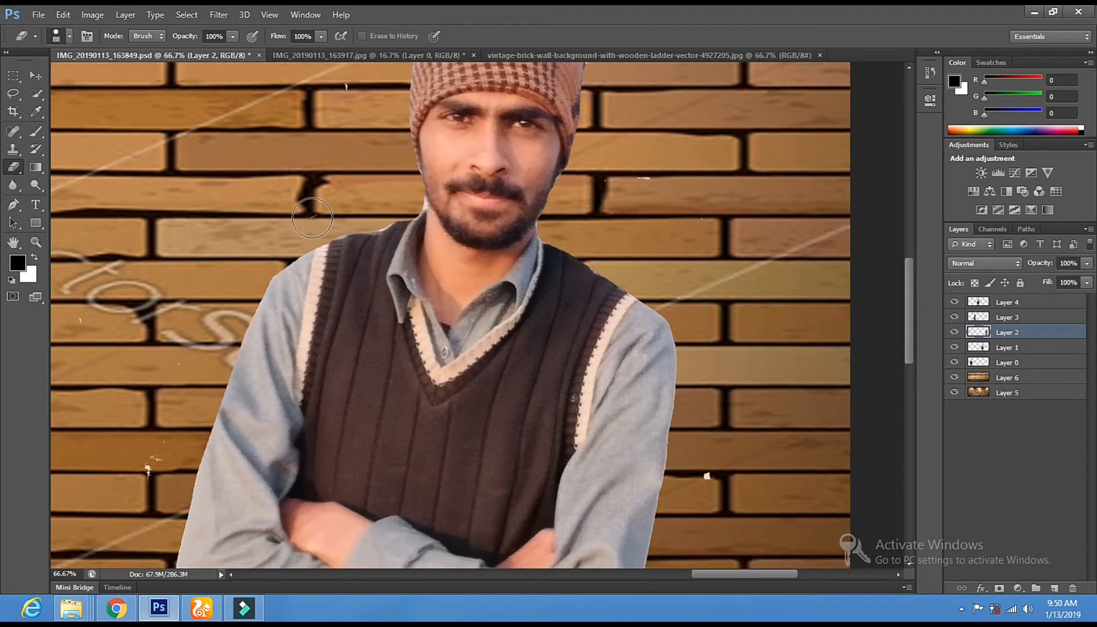
- Erase the stray white specks on both sides of the fifth man's arms
{"action": "scroll", "coordinate": [312, 217], "scroll_direction": "down", "scroll_amount": 3}
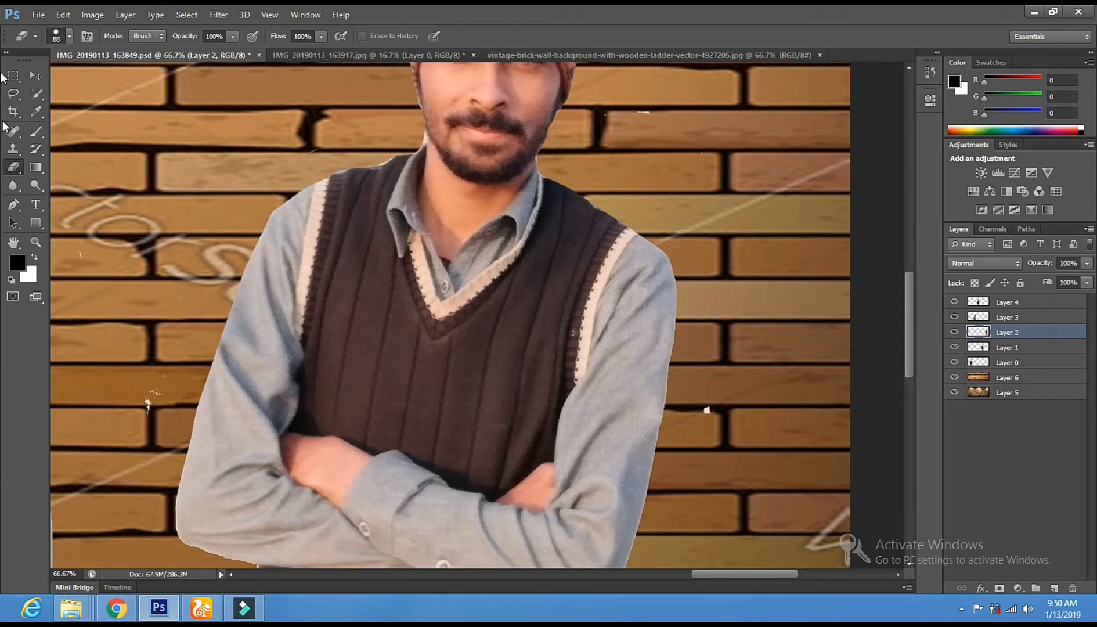
{"action": "left_click", "coordinate": [28, 78]}
{"action": "right_click", "coordinate": [269, 215]}
{"action": "right_click", "coordinate": [336, 300]}
{"action": "left_click", "coordinate": [371, 308]}
{"action": "left_click", "coordinate": [13, 167]}
{"action": "left_click", "coordinate": [36, 75]}
- Brighten the brick wall on Layer 6 with a Curves adjustment, raising the midtones to output 161 at input 120
{"action": "left_click", "coordinate": [35, 242]}
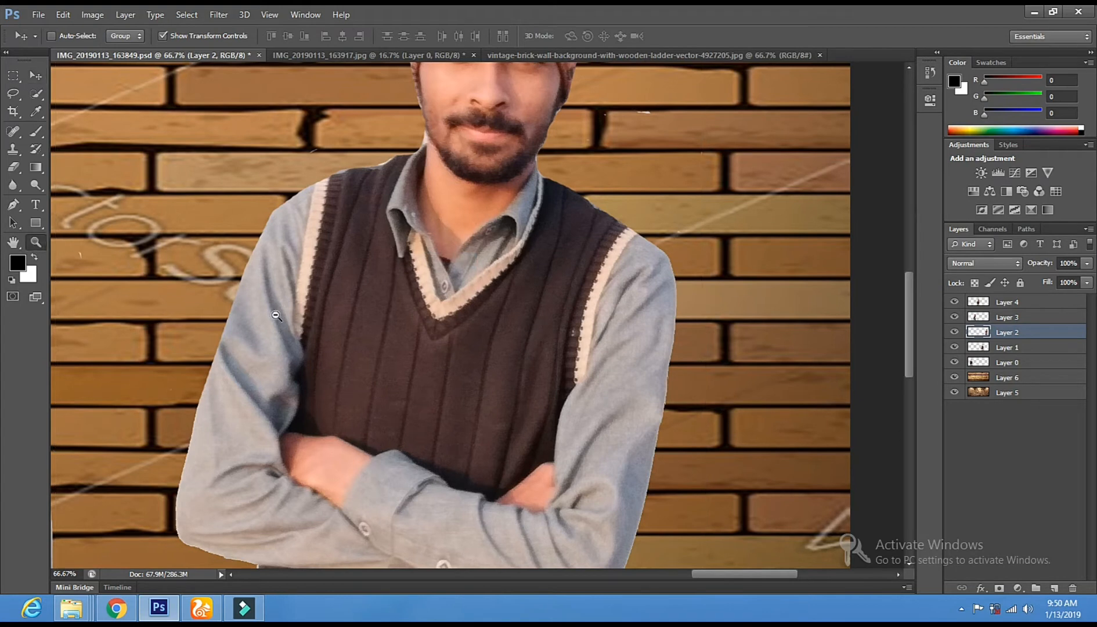
{"action": "left_click", "coordinate": [276, 316], "text": "alt"}
{"action": "left_click", "coordinate": [276, 315], "text": "alt"}
{"action": "left_click", "coordinate": [276, 315], "text": "alt"}
{"action": "left_click", "coordinate": [276, 315], "text": "alt"}
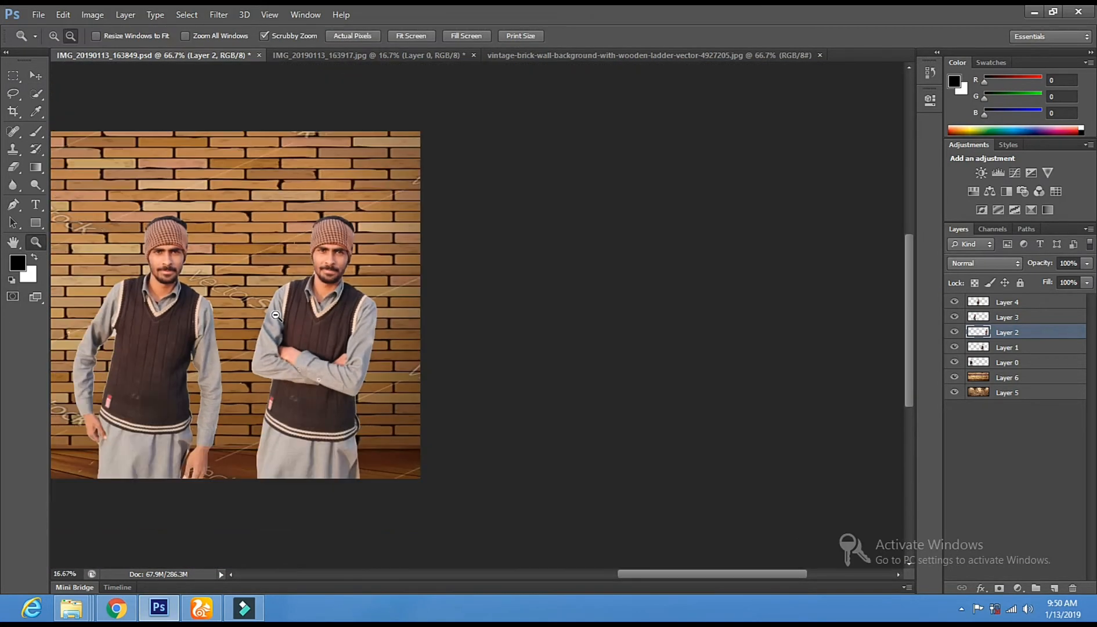
{"action": "left_click", "coordinate": [276, 315], "text": "alt"}
{"action": "left_click", "coordinate": [474, 318]}
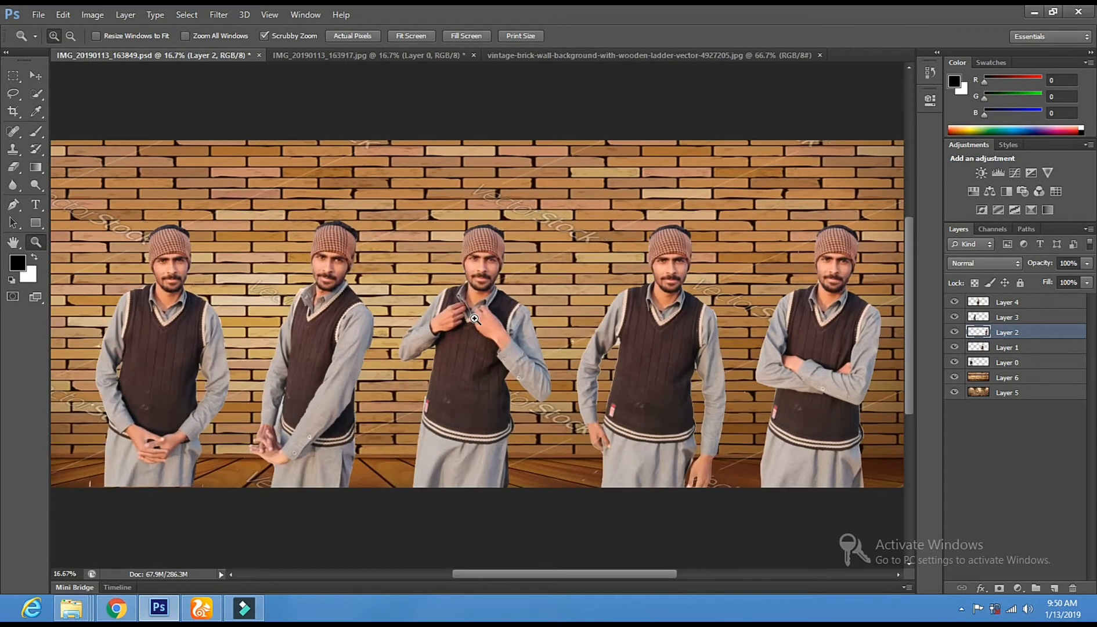
{"action": "left_click", "coordinate": [36, 76]}
{"action": "right_click", "coordinate": [257, 194]}
{"action": "left_click", "coordinate": [274, 202]}
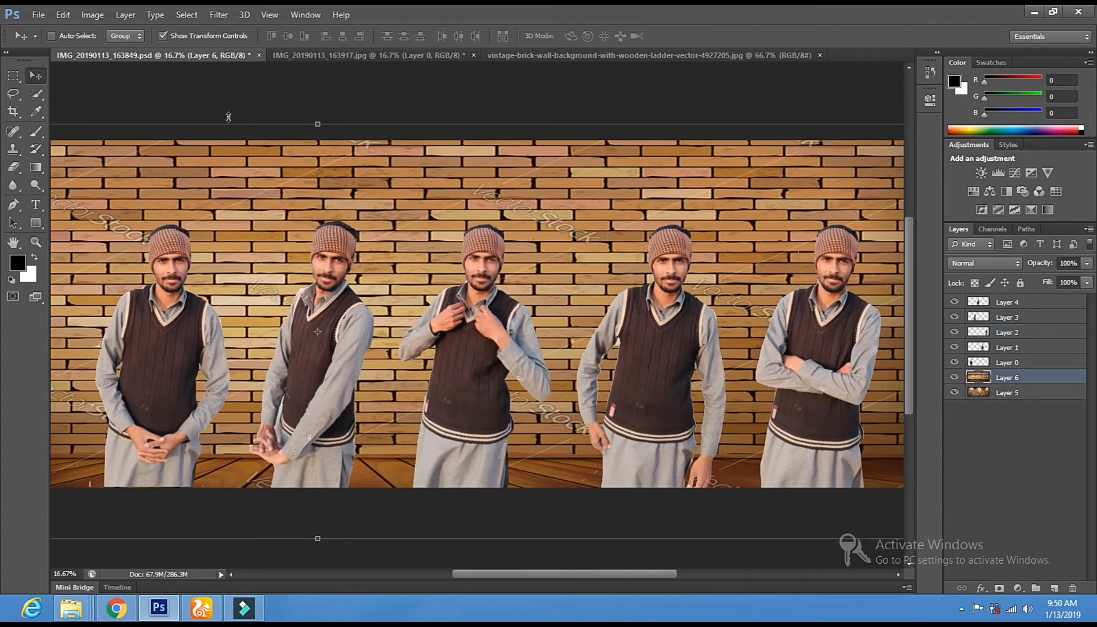
{"action": "left_click", "coordinate": [92, 15]}
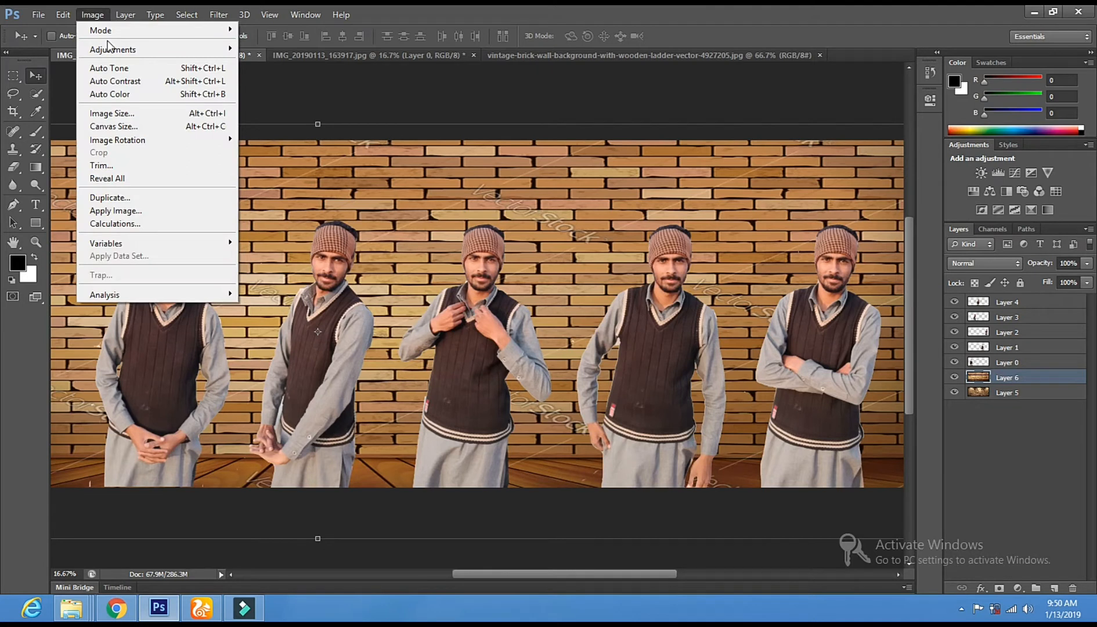
{"action": "mouse_move", "coordinate": [114, 52]}
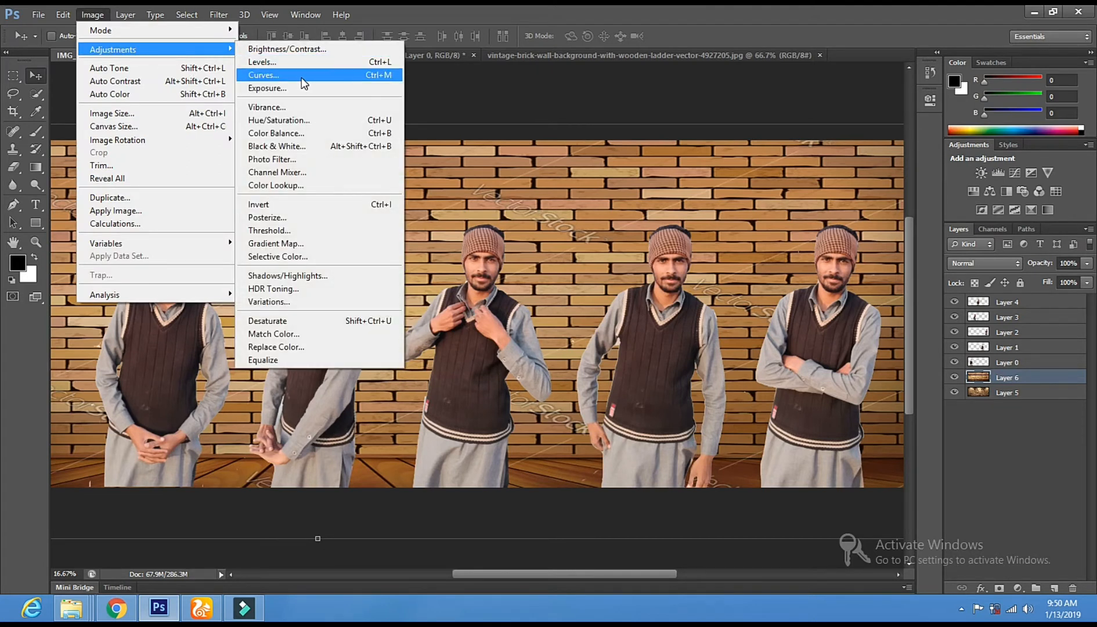
{"action": "left_click", "coordinate": [316, 79]}
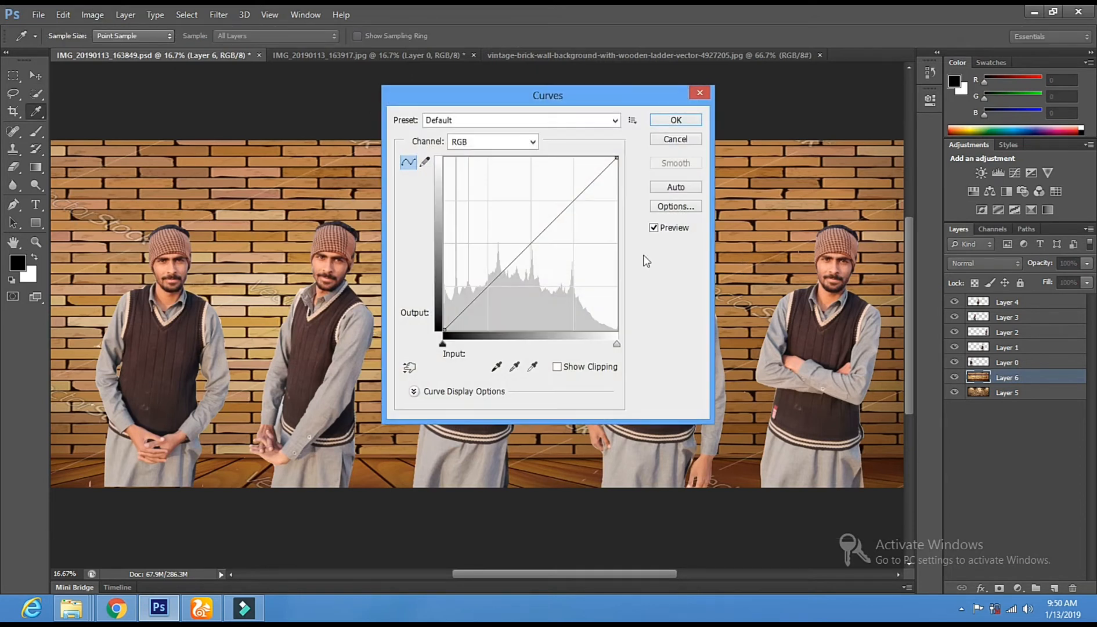
{"action": "left_click_drag", "start_coordinate": [537, 100], "coordinate": [1011, 74]}
{"action": "left_click_drag", "start_coordinate": [1002, 203], "coordinate": [997, 200]}
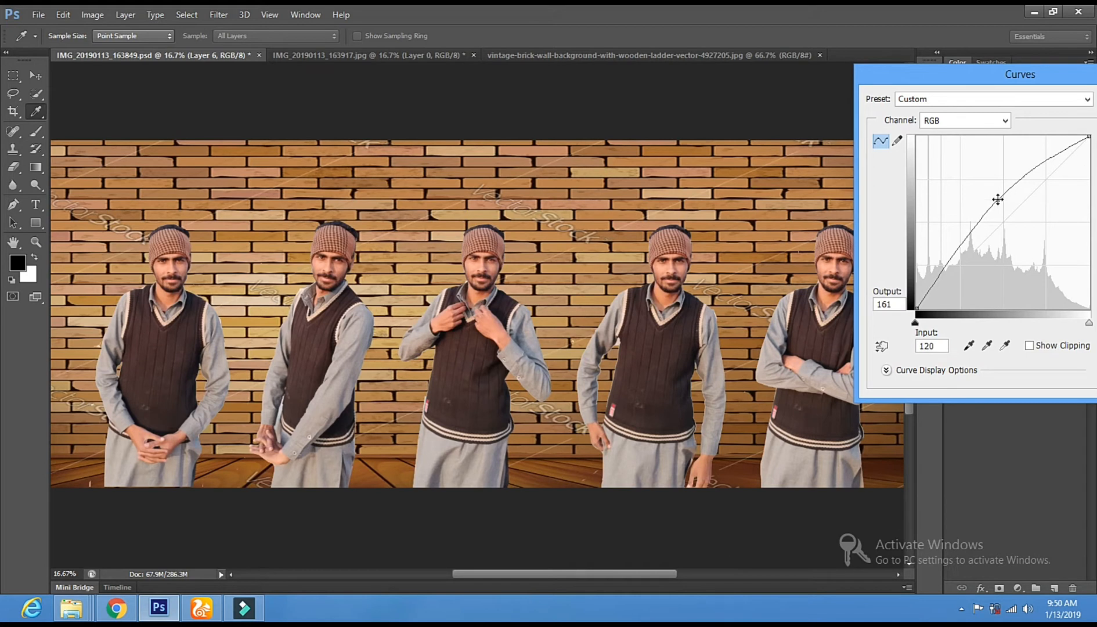
- Raise the midtone curve point to output 164 at input 114 and apply the Curves adjustment
{"action": "left_click_drag", "start_coordinate": [952, 67], "coordinate": [967, 36]}
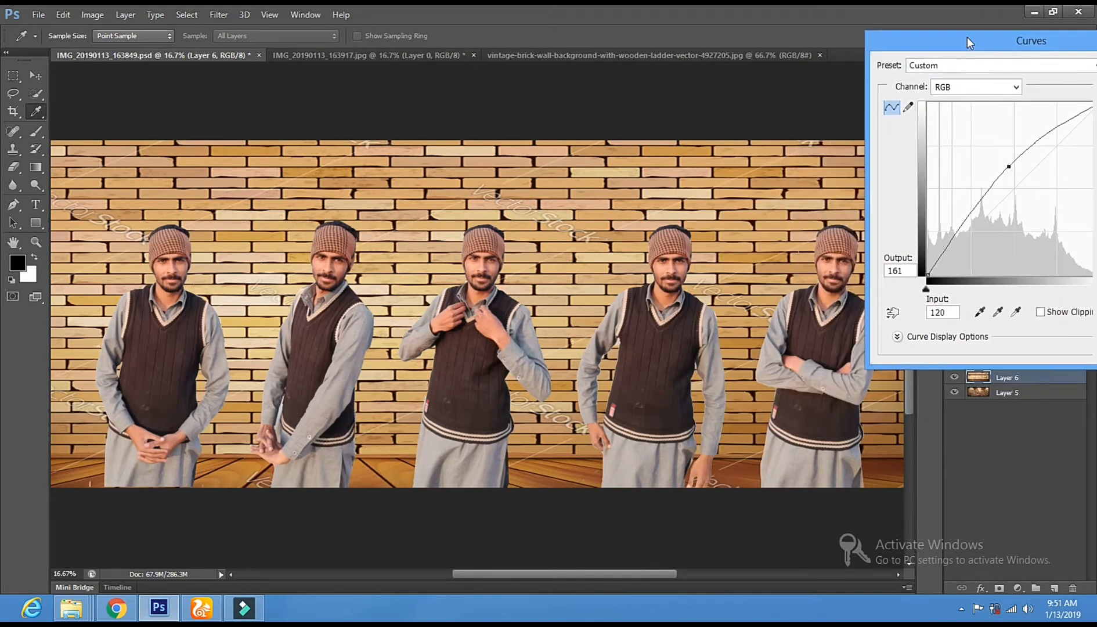
{"action": "left_click_drag", "start_coordinate": [1001, 167], "coordinate": [998, 167]}
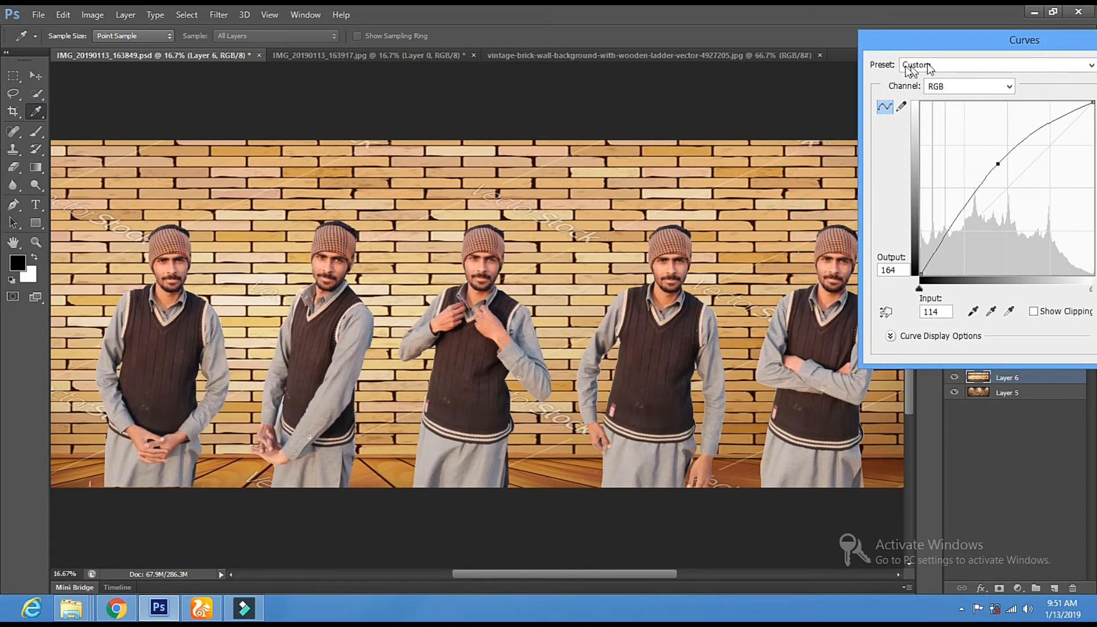
{"action": "left_click_drag", "start_coordinate": [1053, 40], "coordinate": [901, 71]}
{"action": "left_click", "coordinate": [1005, 97]}
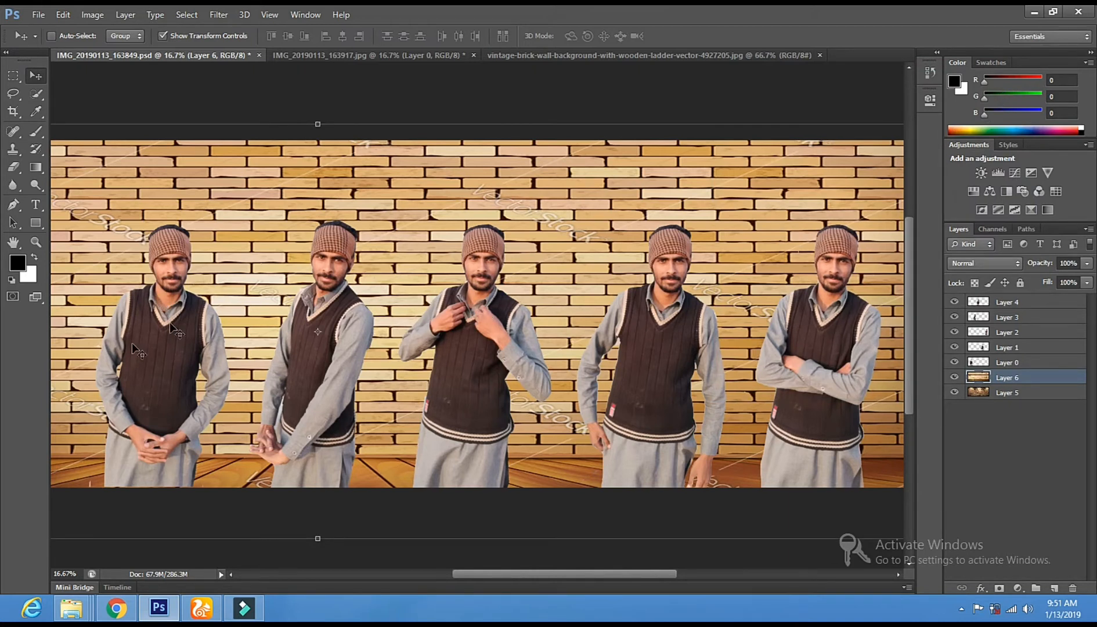
{"action": "left_click", "coordinate": [36, 243]}
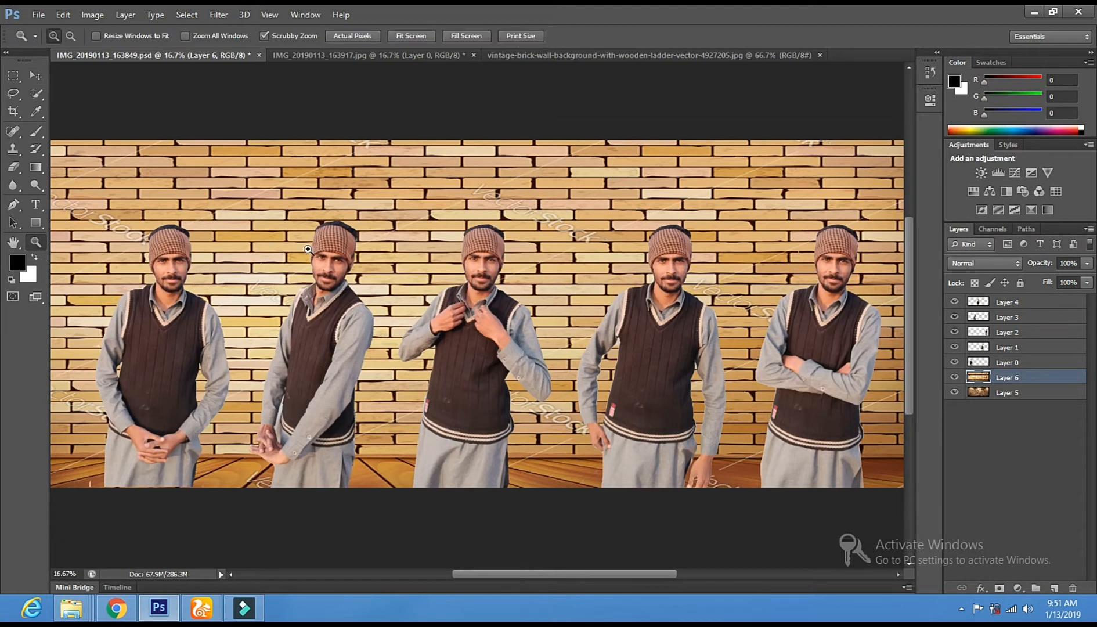
{"action": "left_click", "coordinate": [174, 232]}
{"action": "left_click", "coordinate": [128, 244]}
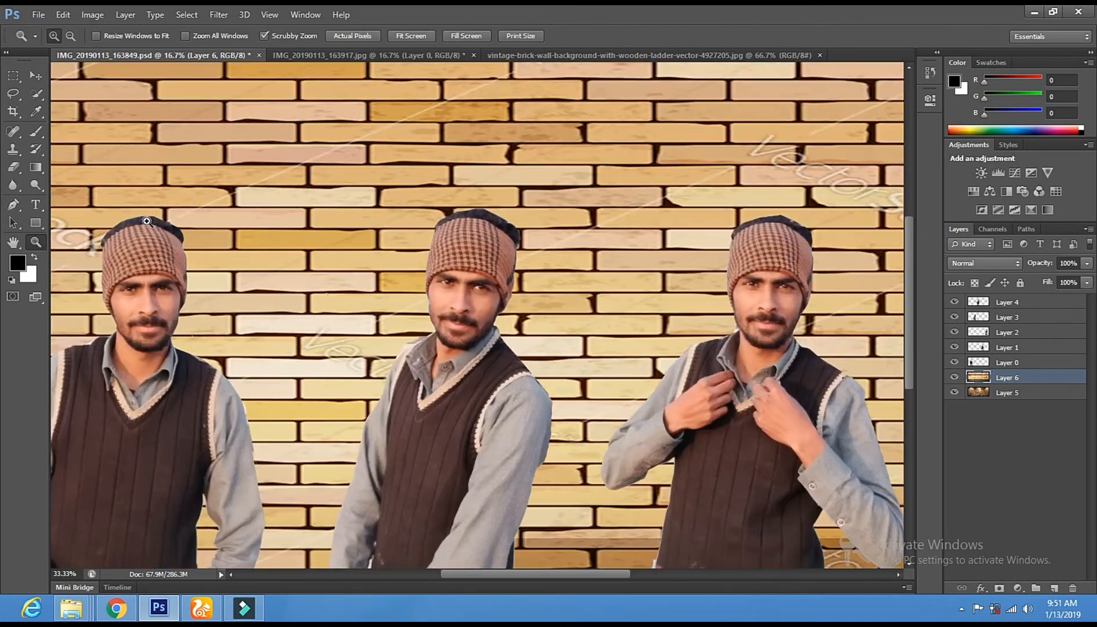
{"action": "left_click", "coordinate": [145, 232]}
{"action": "scroll", "coordinate": [385, 479], "scroll_direction": "down", "scroll_amount": 3}
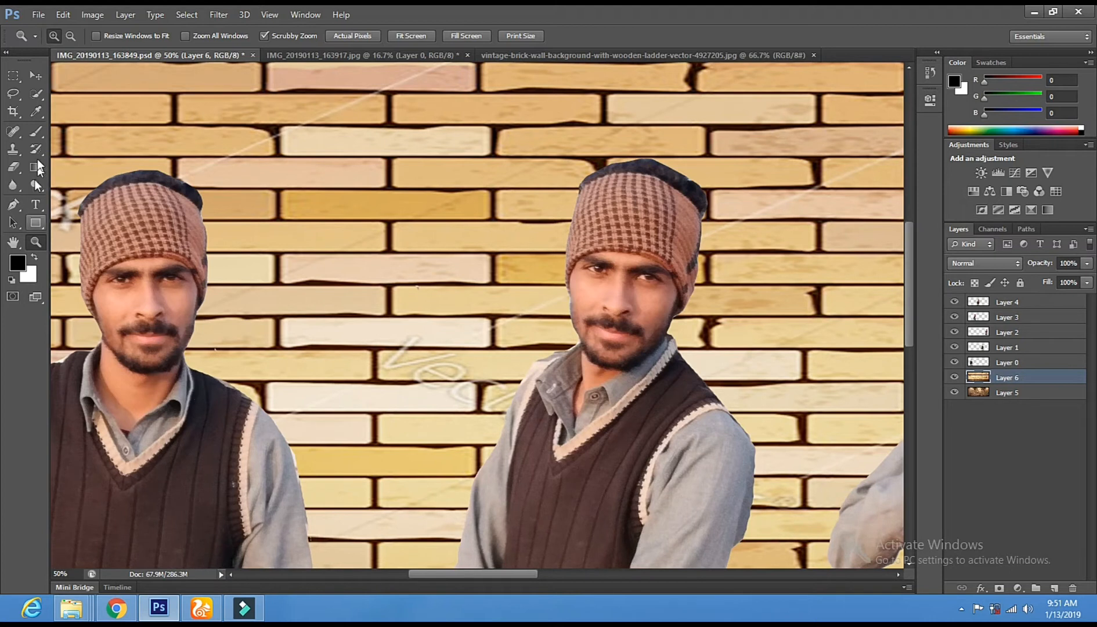
{"action": "left_click", "coordinate": [36, 76]}
{"action": "left_click_drag", "start_coordinate": [225, 283], "coordinate": [247, 286]}
{"action": "left_click", "coordinate": [36, 242]}
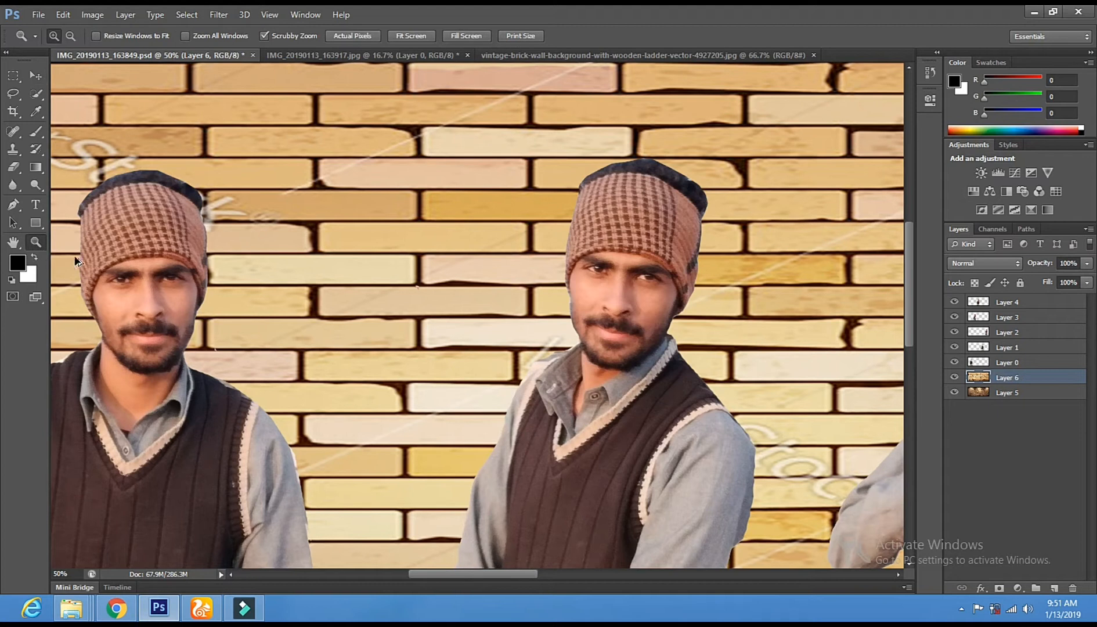
{"action": "key", "text": "ctrl+alt+z"}
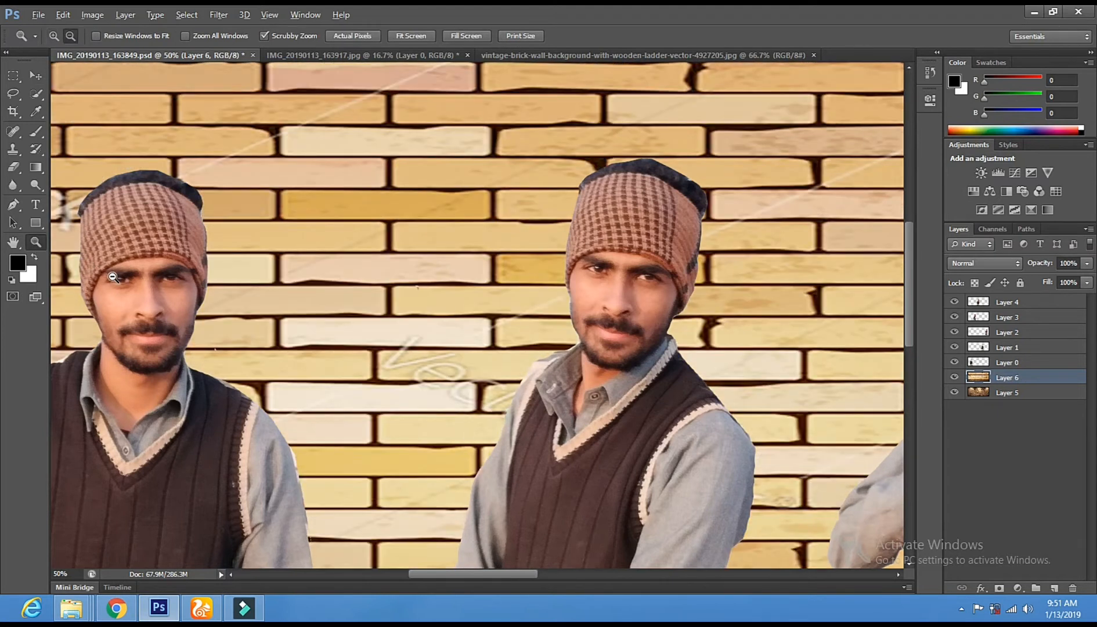
- Set up the Smudge tool with the 24 px spatter brush for the first man's hair
{"action": "left_click", "coordinate": [112, 278], "text": "alt"}
{"action": "left_click", "coordinate": [112, 270], "text": "alt"}
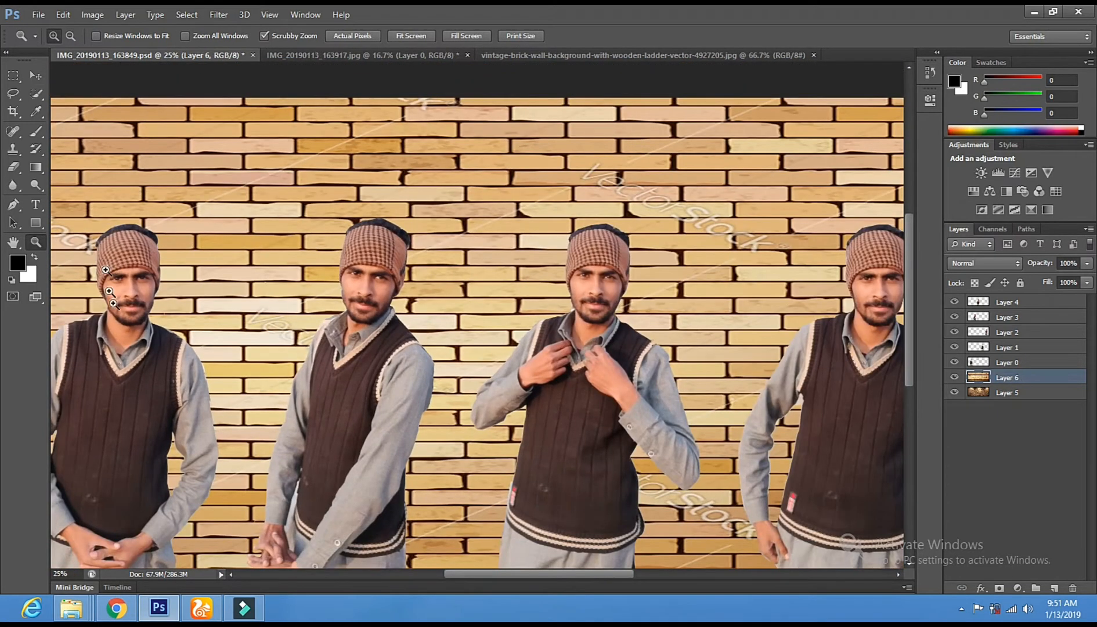
{"action": "left_click", "coordinate": [108, 302]}
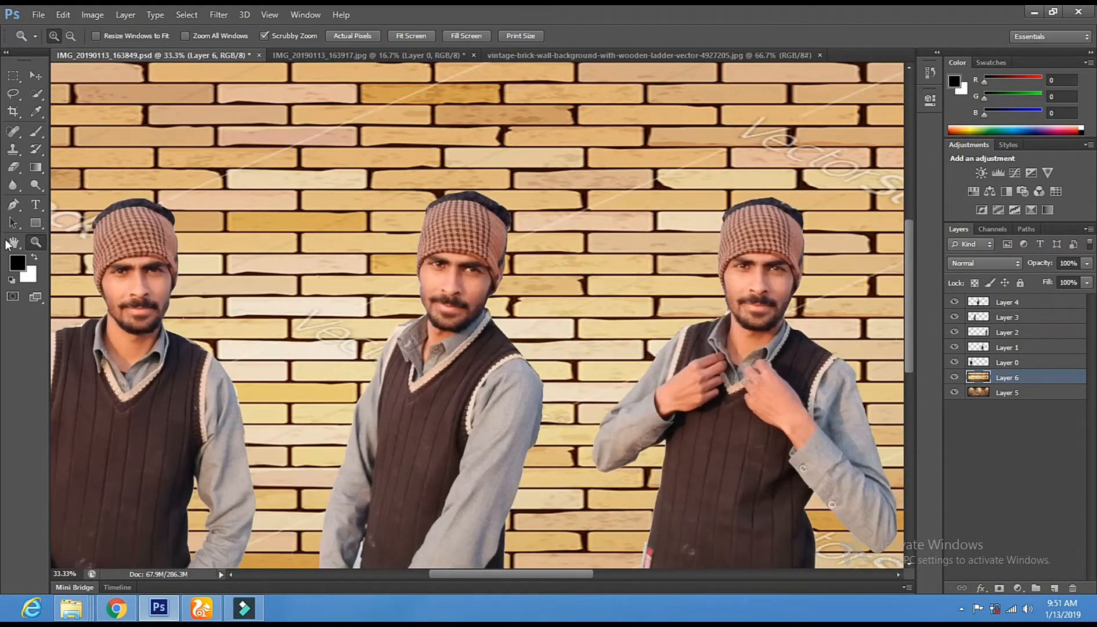
{"action": "left_click", "coordinate": [13, 242]}
{"action": "left_click_drag", "start_coordinate": [90, 304], "coordinate": [316, 331]}
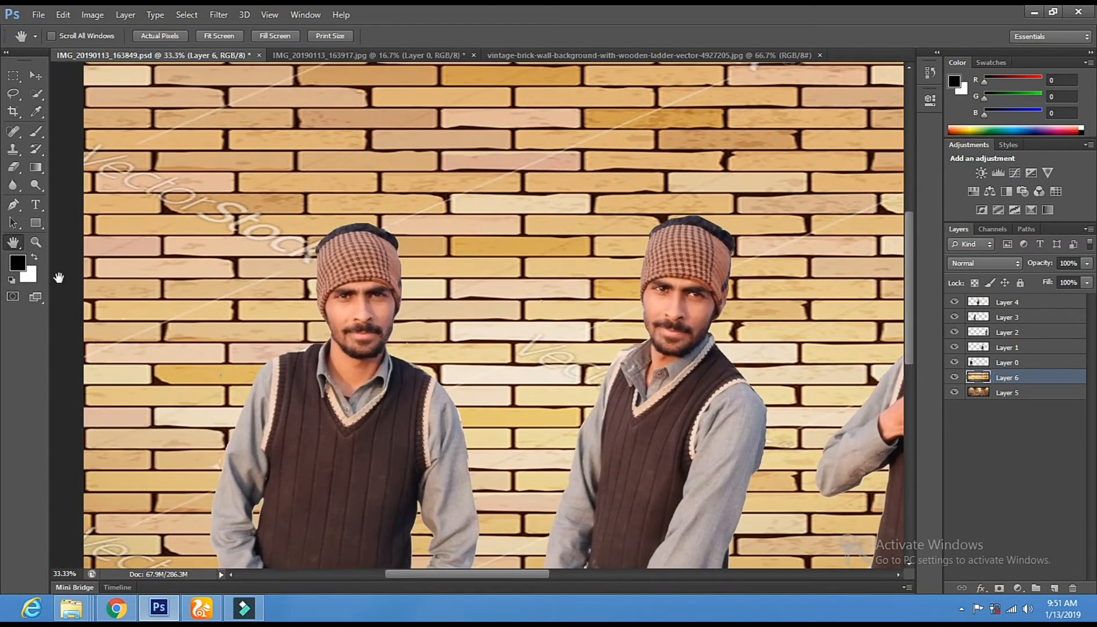
{"action": "left_click", "coordinate": [36, 244]}
{"action": "left_click", "coordinate": [355, 189]}
{"action": "left_click", "coordinate": [409, 192]}
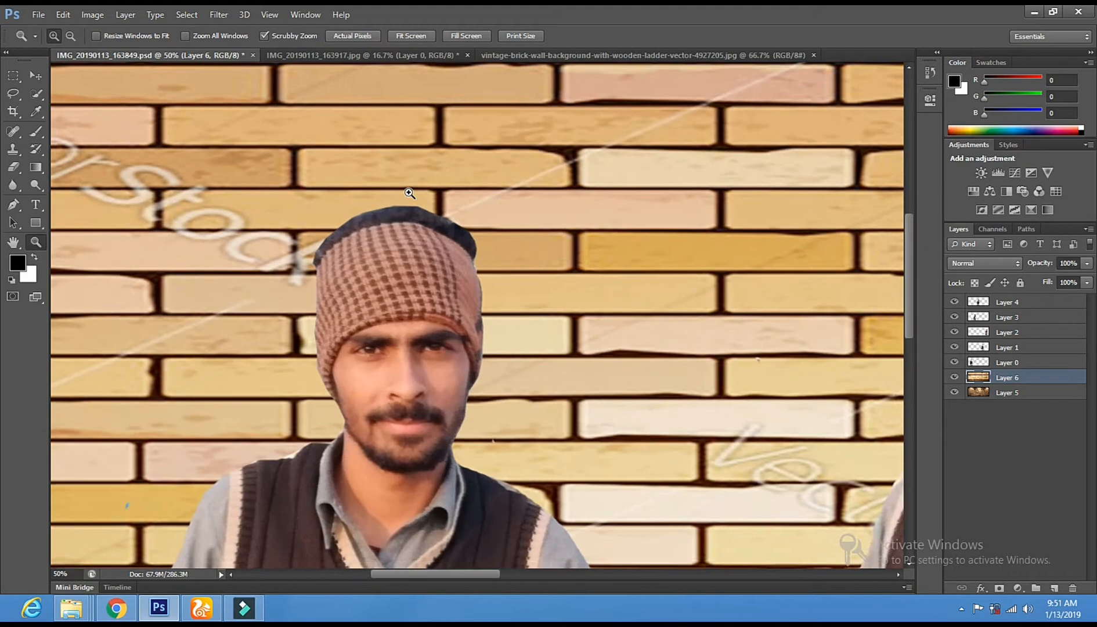
{"action": "left_click", "coordinate": [410, 192]}
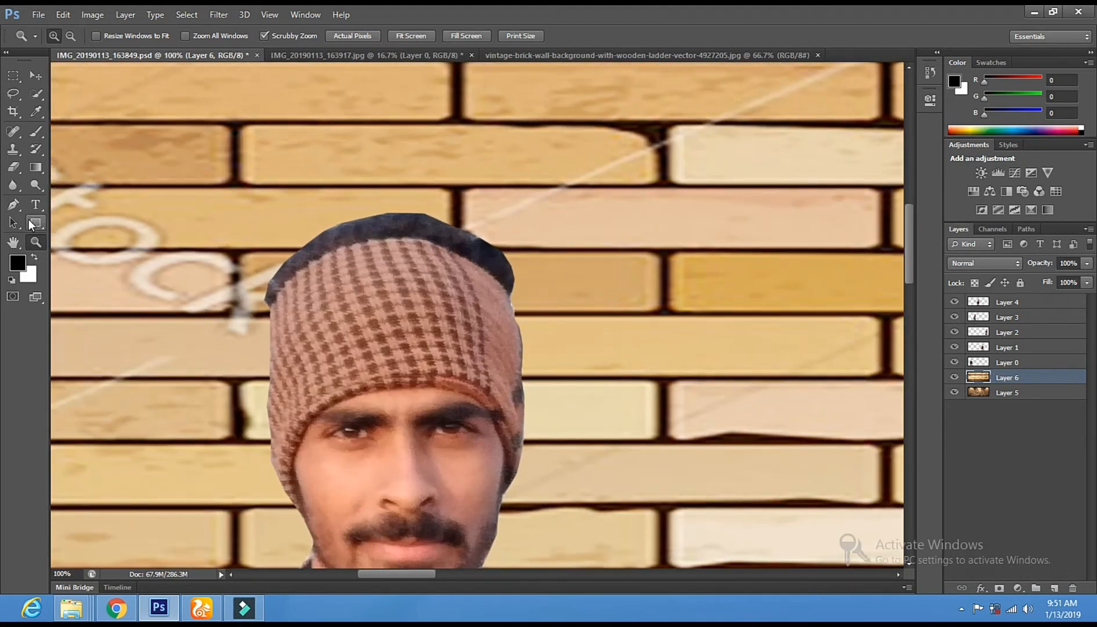
{"action": "left_click", "coordinate": [14, 183]}
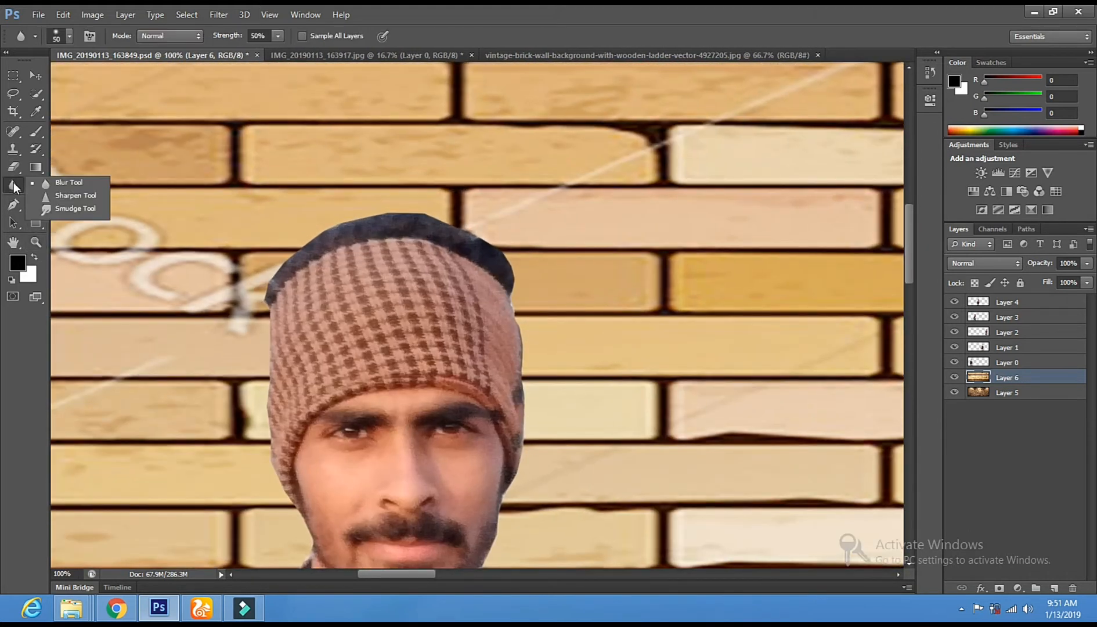
{"action": "left_click", "coordinate": [56, 209]}
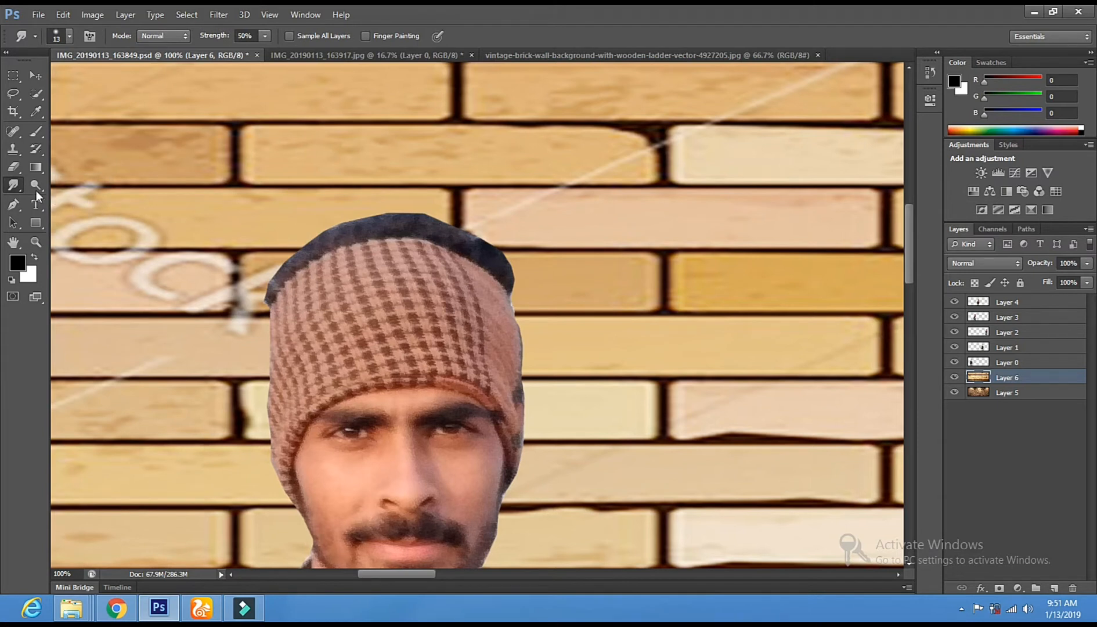
{"action": "left_click", "coordinate": [11, 190]}
{"action": "left_click", "coordinate": [59, 209]}
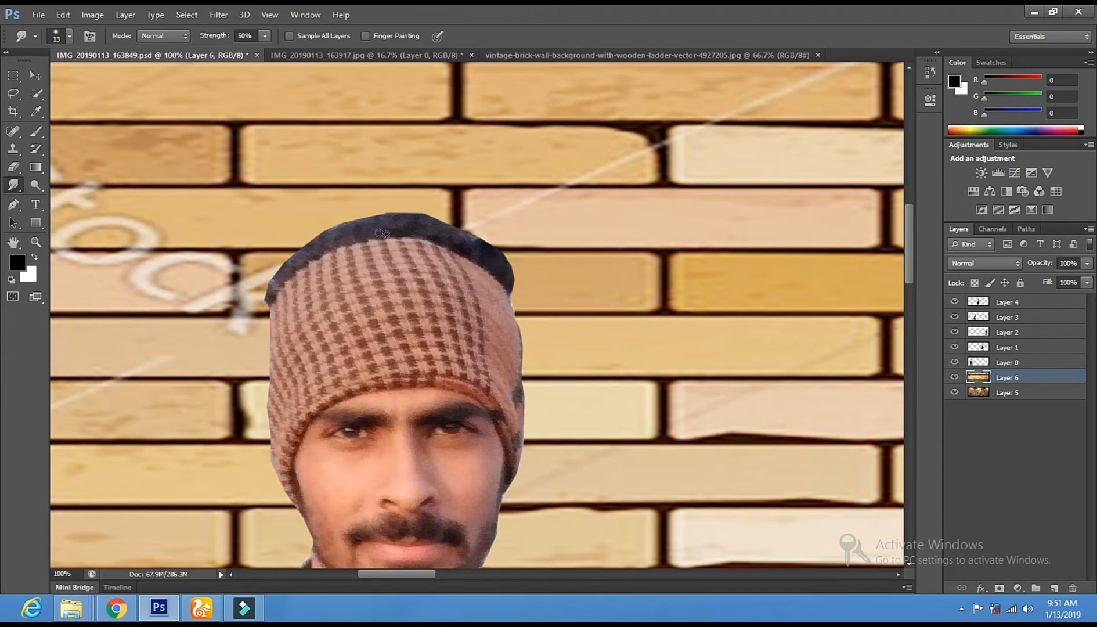
{"action": "right_click", "coordinate": [453, 246]}
{"action": "scroll", "coordinate": [606, 381], "scroll_direction": "down", "scroll_amount": 10}
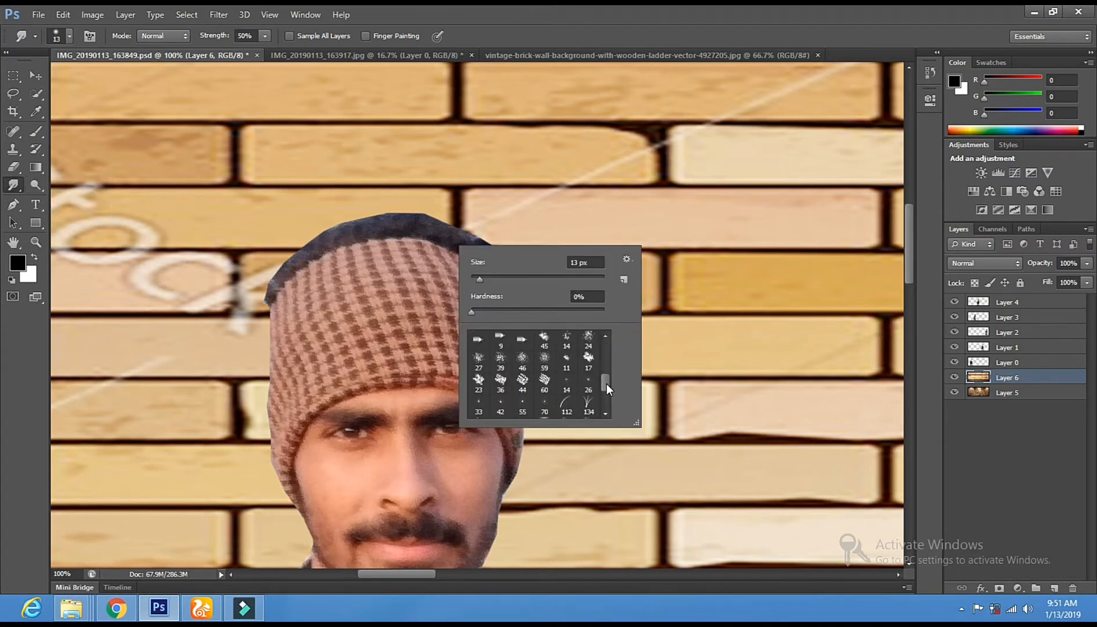
{"action": "left_click", "coordinate": [588, 339]}
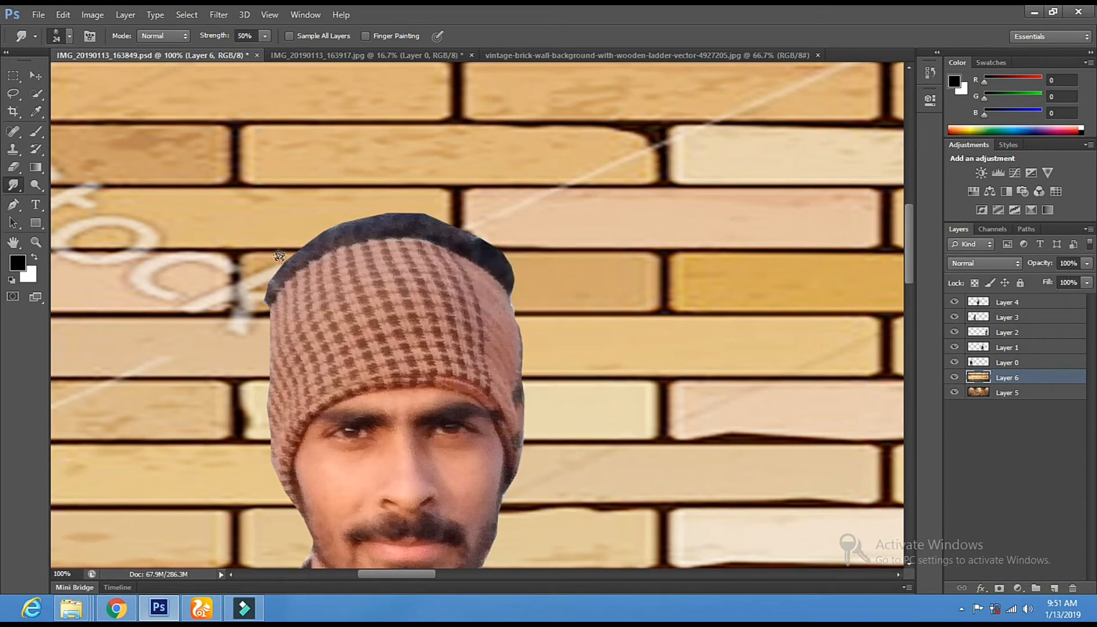
- Enlarge the smudge brush to 42 px and try to smudge the edge of the first man's hair
{"action": "right_click", "coordinate": [404, 243]}
{"action": "left_click", "coordinate": [451, 274]}
{"action": "mouse_move", "coordinate": [284, 263]}
{"action": "left_mouse_down"}
{"action": "mouse_move", "coordinate": [286, 252]}
{"action": "mouse_move", "coordinate": [300, 262]}
{"action": "left_mouse_up"}
- Select Layer 0 and smudge the first man's hair edge outward into short strands along the top of his head
{"action": "left_click", "coordinate": [36, 75]}
{"action": "right_click", "coordinate": [388, 295]}
{"action": "left_click", "coordinate": [390, 296]}
{"action": "left_click", "coordinate": [13, 184]}
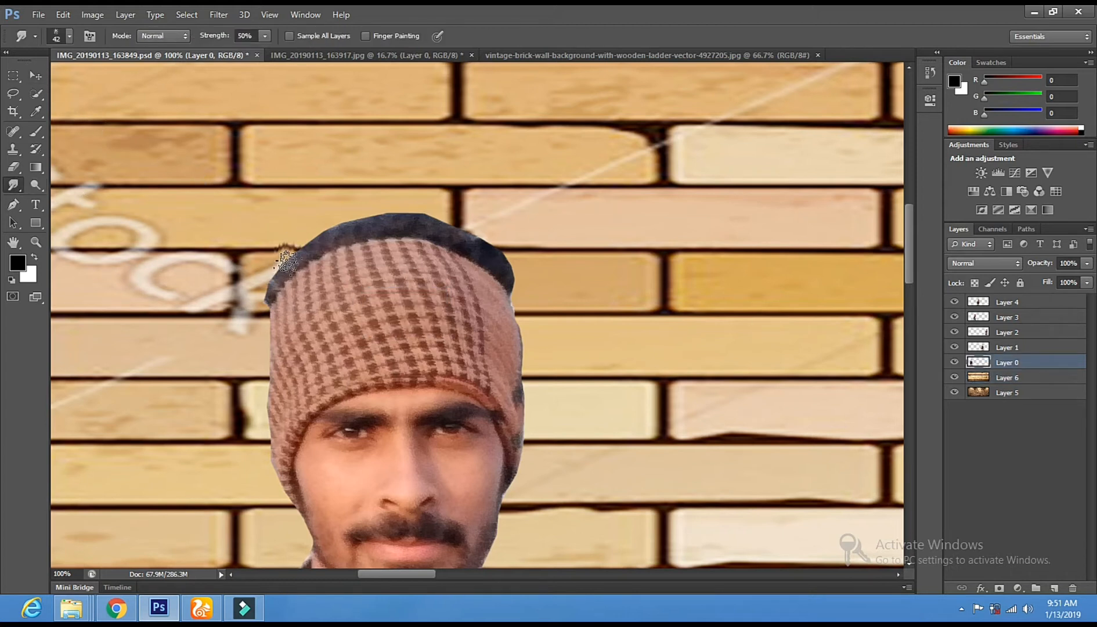
{"action": "left_click_drag", "start_coordinate": [288, 255], "coordinate": [304, 249]}
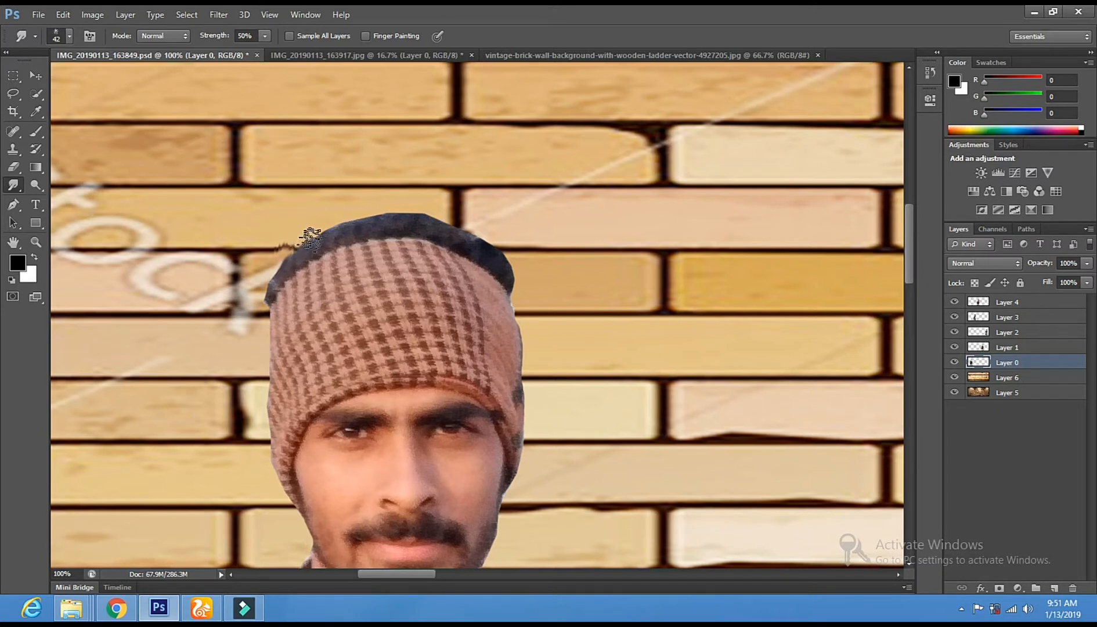
{"action": "mouse_move", "coordinate": [322, 227]}
{"action": "left_mouse_down"}
{"action": "mouse_move", "coordinate": [365, 210]}
{"action": "mouse_move", "coordinate": [383, 220]}
{"action": "mouse_move", "coordinate": [399, 201]}
{"action": "mouse_move", "coordinate": [405, 215]}
{"action": "mouse_move", "coordinate": [411, 200]}
{"action": "mouse_move", "coordinate": [427, 216]}
{"action": "mouse_move", "coordinate": [433, 201]}
{"action": "mouse_move", "coordinate": [440, 227]}
{"action": "mouse_move", "coordinate": [476, 215]}
{"action": "mouse_move", "coordinate": [480, 249]}
{"action": "mouse_move", "coordinate": [497, 230]}
{"action": "mouse_move", "coordinate": [519, 264]}
{"action": "left_mouse_up"}
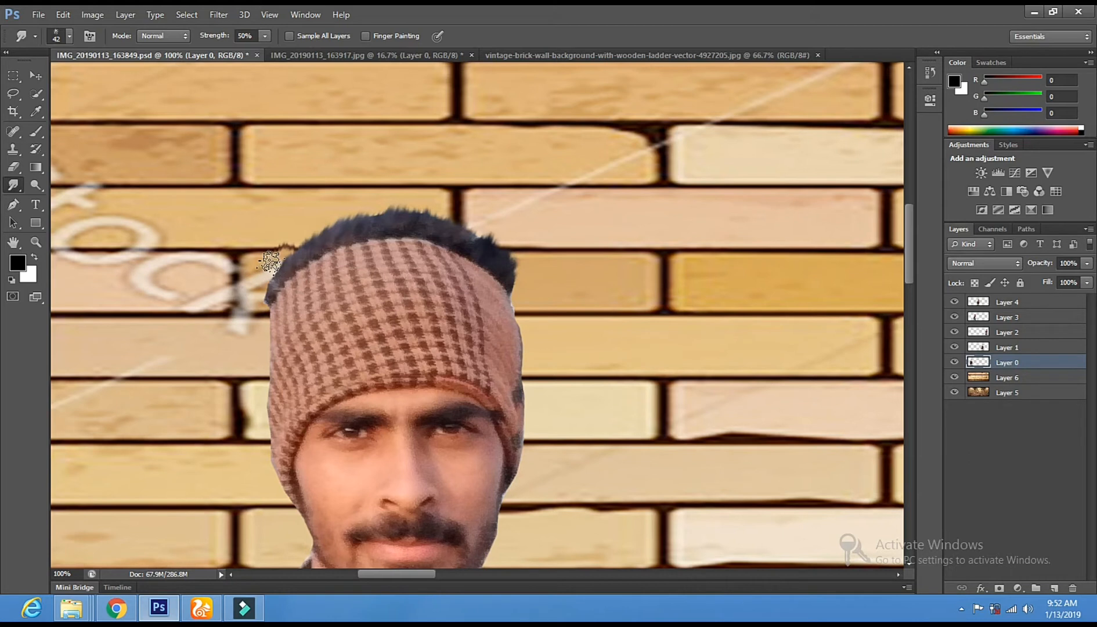
{"action": "left_click_drag", "start_coordinate": [279, 291], "coordinate": [272, 277]}
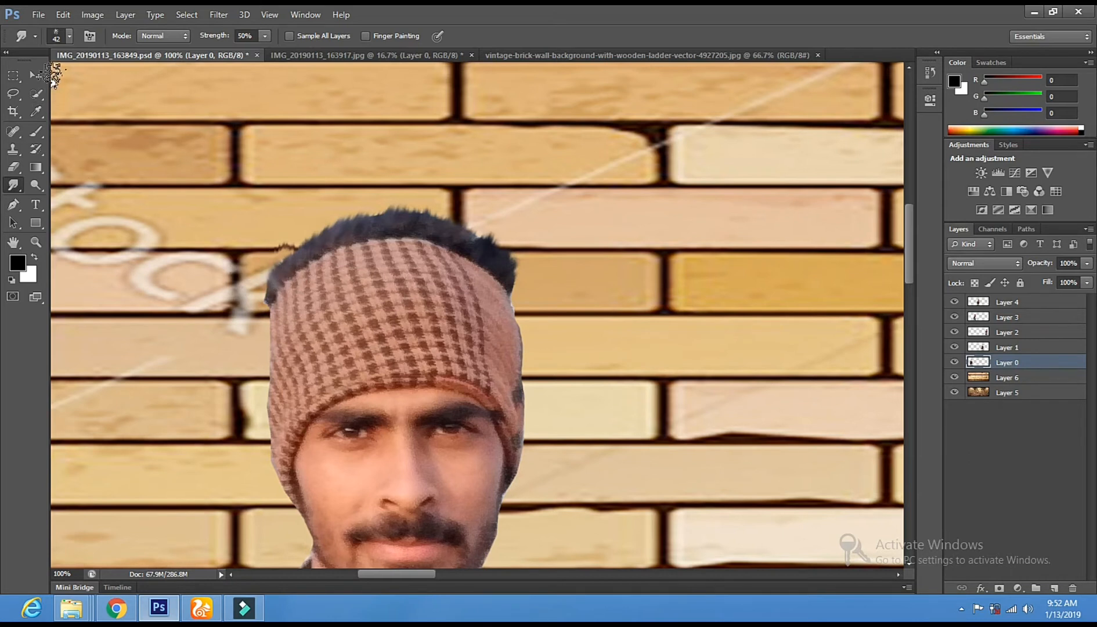
{"action": "left_click", "coordinate": [36, 76]}
{"action": "right_click", "coordinate": [355, 337]}
{"action": "left_click", "coordinate": [367, 350]}
{"action": "left_click_drag", "start_coordinate": [520, 382], "coordinate": [306, 372]}
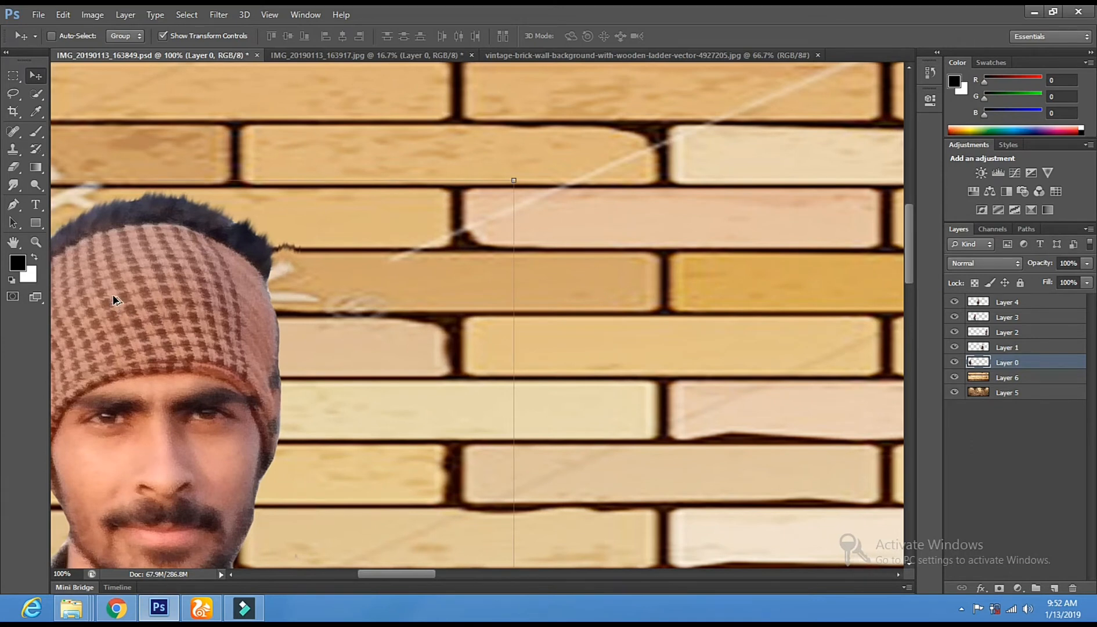
{"action": "key", "text": "ctrl+z"}
{"action": "left_click", "coordinate": [13, 93]}
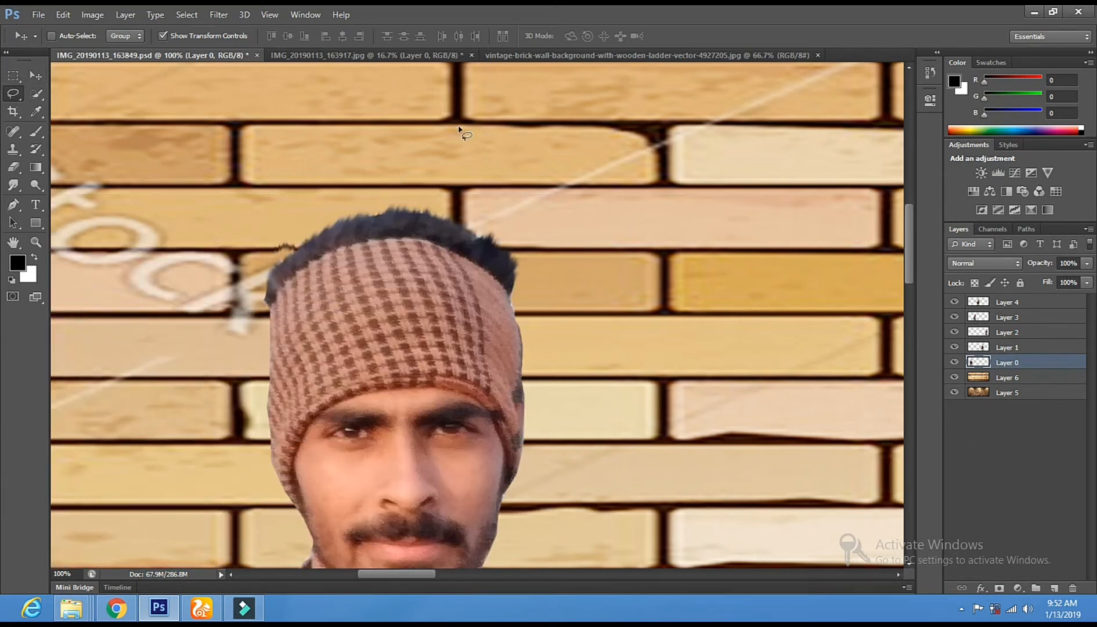
- Select Layer 3 and smudge the second man's hair edge into short strands along the top of his head at 100% strength
{"action": "left_click", "coordinate": [14, 243]}
{"action": "left_click_drag", "start_coordinate": [705, 363], "coordinate": [264, 379]}
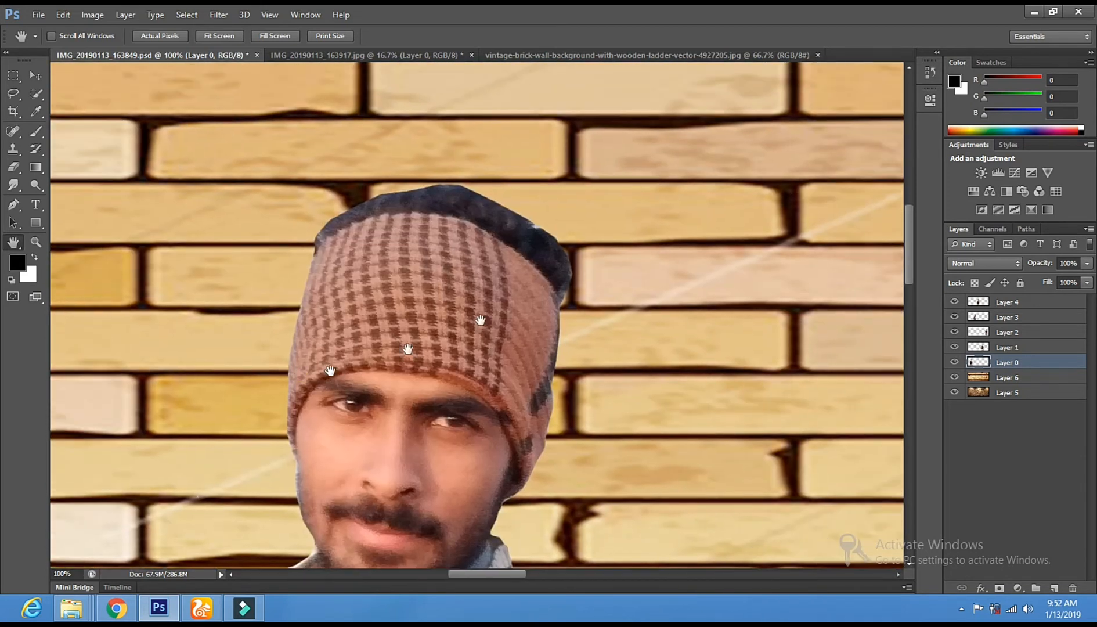
{"action": "left_click", "coordinate": [36, 80]}
{"action": "right_click", "coordinate": [296, 280]}
{"action": "left_click", "coordinate": [309, 287]}
{"action": "left_click", "coordinate": [14, 186]}
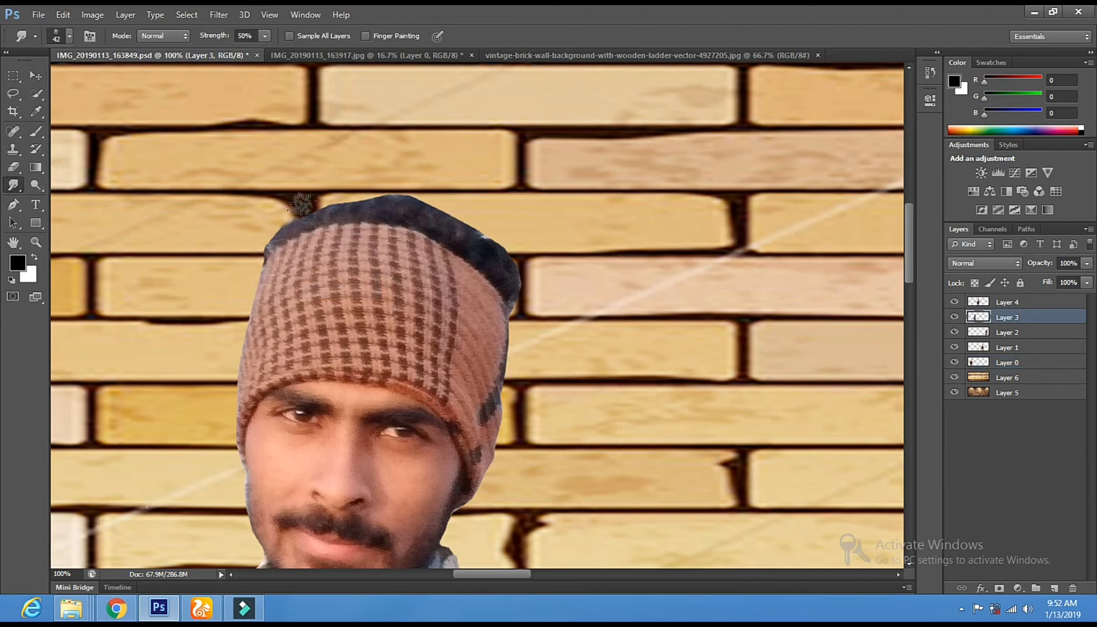
{"action": "left_click", "coordinate": [266, 36]}
{"action": "left_click", "coordinate": [299, 48]}
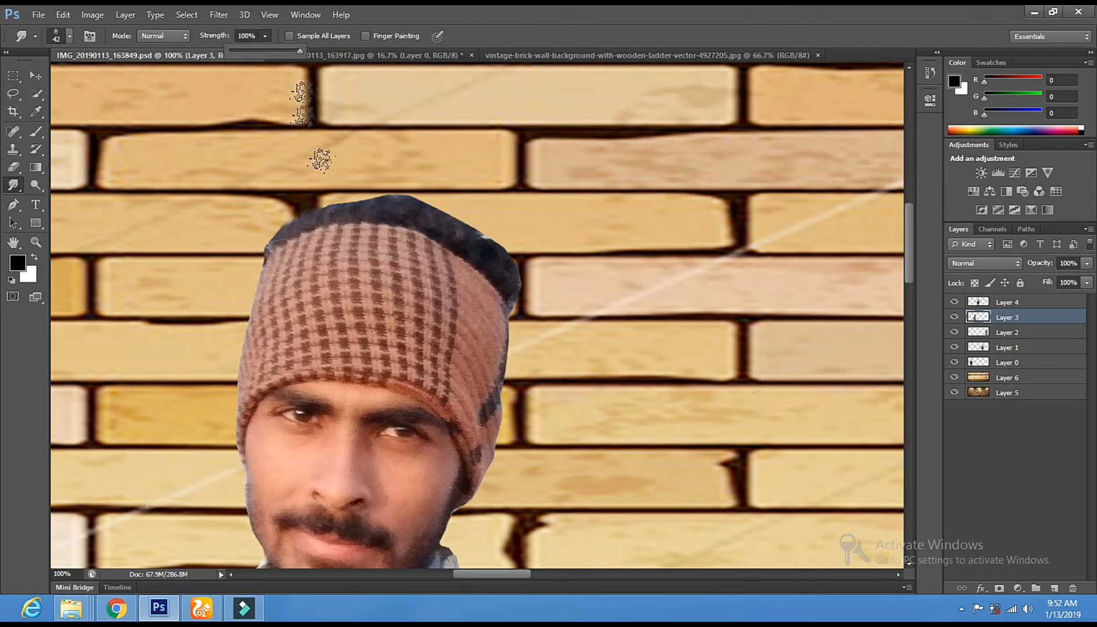
{"action": "left_click", "coordinate": [349, 196]}
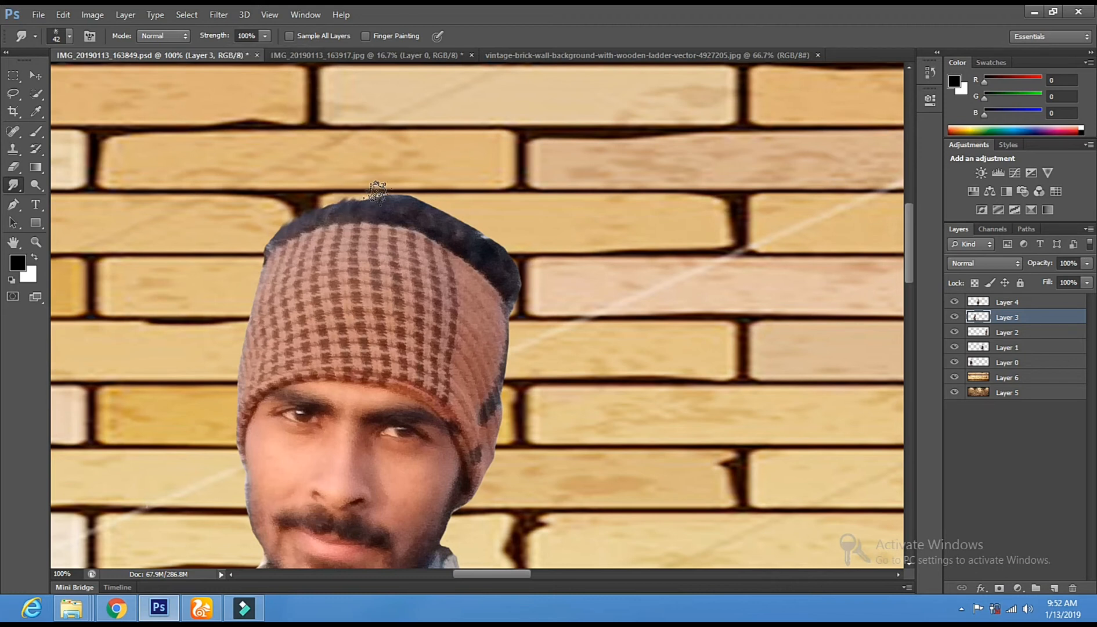
{"action": "mouse_move", "coordinate": [415, 196]}
{"action": "left_mouse_down"}
{"action": "mouse_move", "coordinate": [446, 223]}
{"action": "mouse_move", "coordinate": [456, 206]}
{"action": "mouse_move", "coordinate": [456, 218]}
{"action": "mouse_move", "coordinate": [478, 227]}
{"action": "left_mouse_up"}
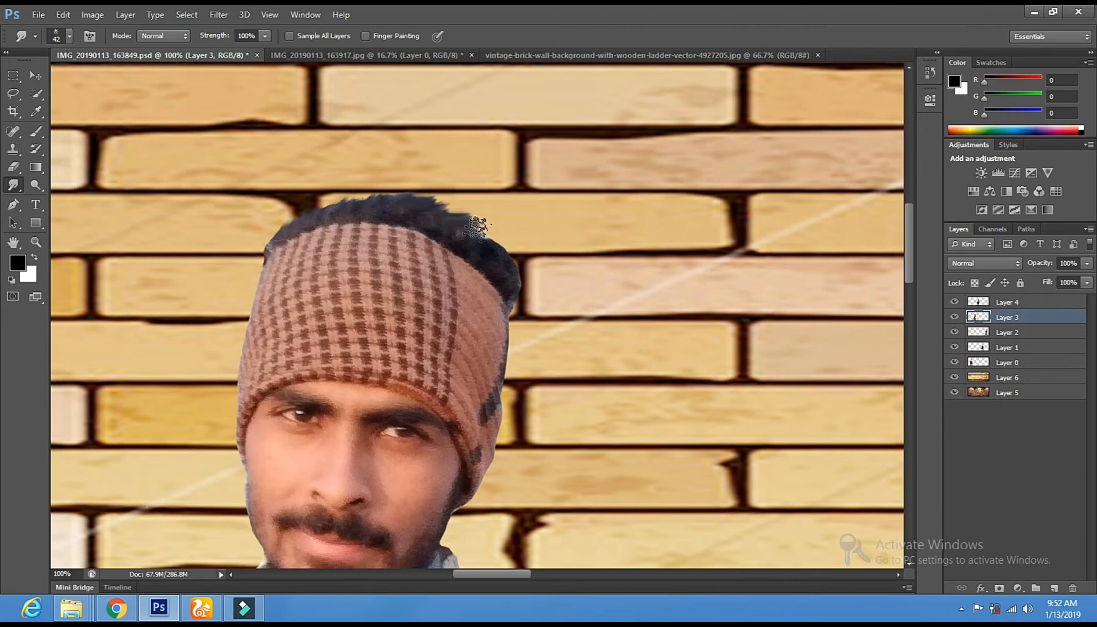
- Reduce the smudge strength to 50% and smudge the hair at the back of the second man's head outward
{"action": "left_click", "coordinate": [264, 37]}
{"action": "left_click_drag", "start_coordinate": [237, 50], "coordinate": [231, 50]}
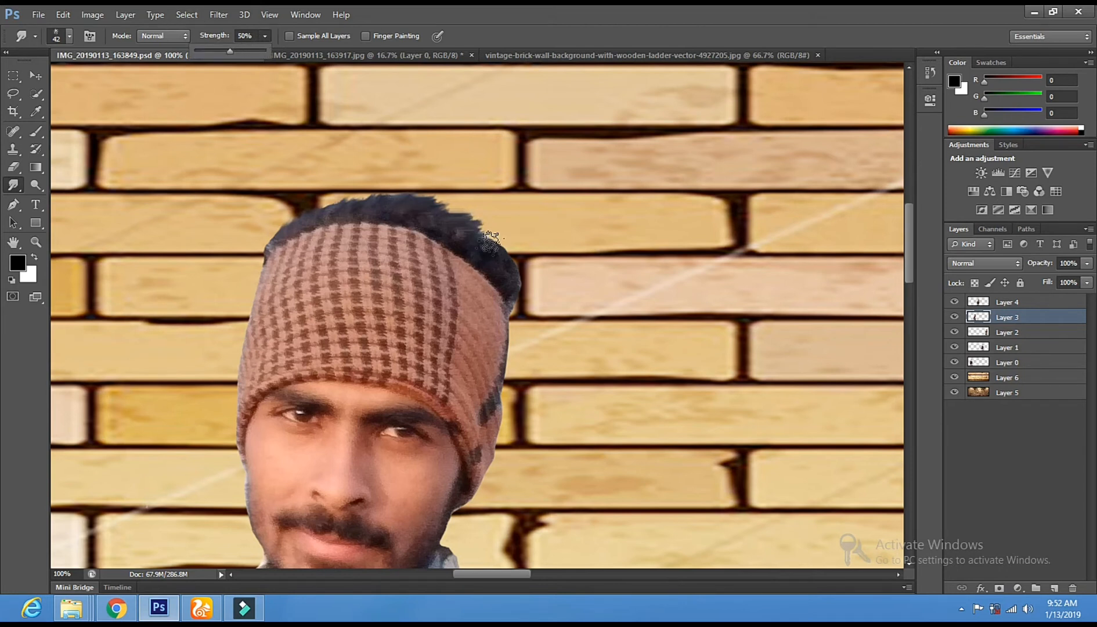
{"action": "left_click", "coordinate": [503, 237]}
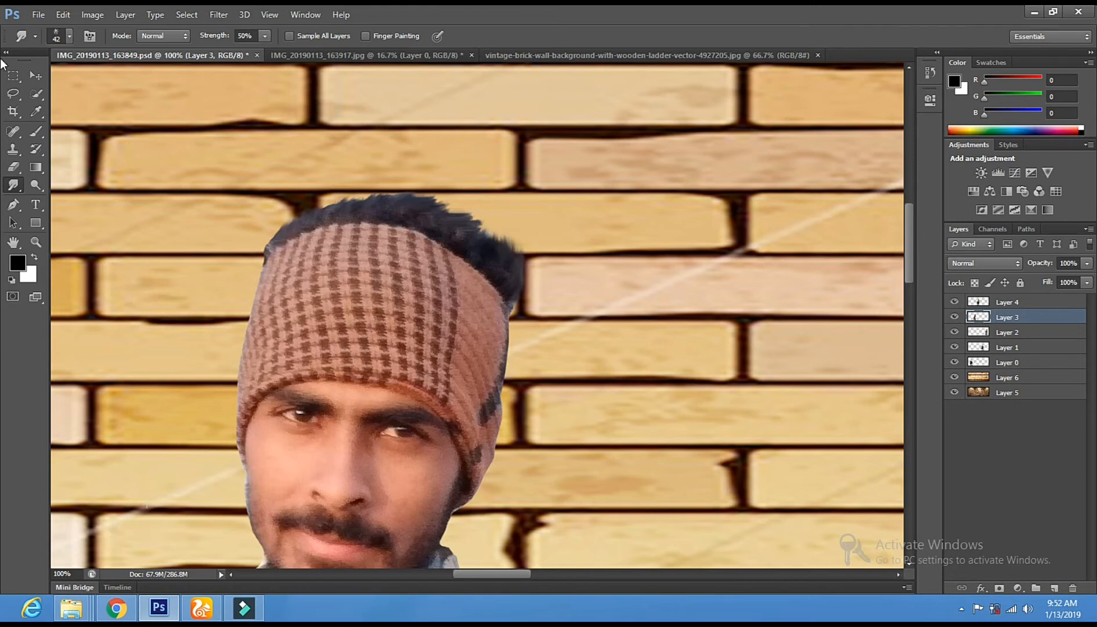
- Select Layer 4 and smudge the middle man's hair edge into short strands from the back of his head to the front
{"action": "left_click", "coordinate": [34, 78]}
{"action": "left_click", "coordinate": [14, 243]}
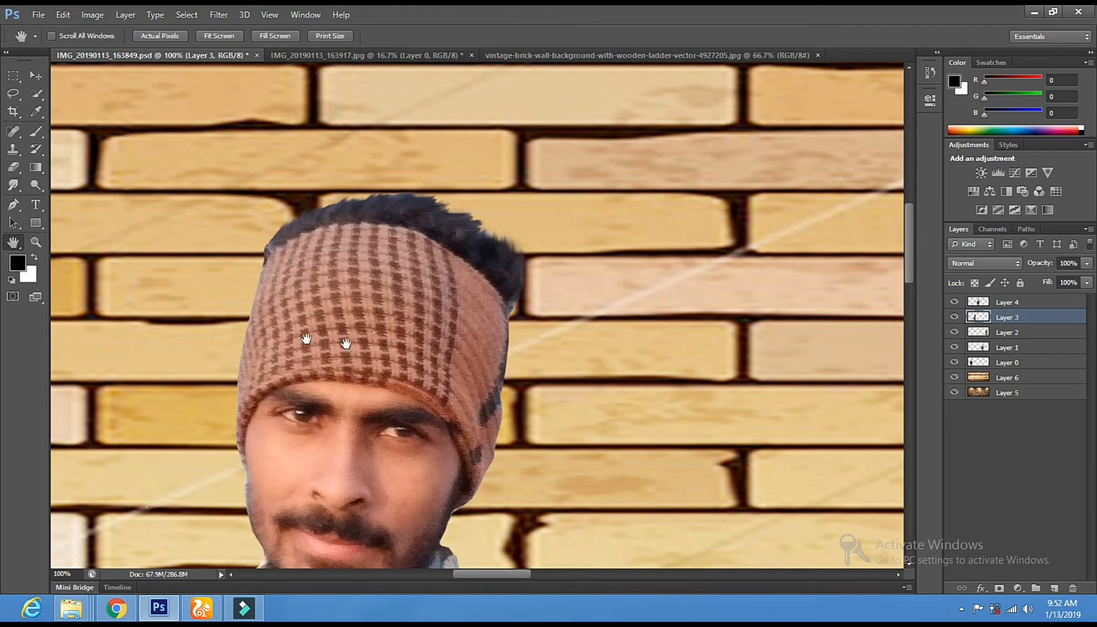
{"action": "left_click_drag", "start_coordinate": [633, 384], "coordinate": [139, 331]}
{"action": "left_click_drag", "start_coordinate": [723, 277], "coordinate": [436, 291]}
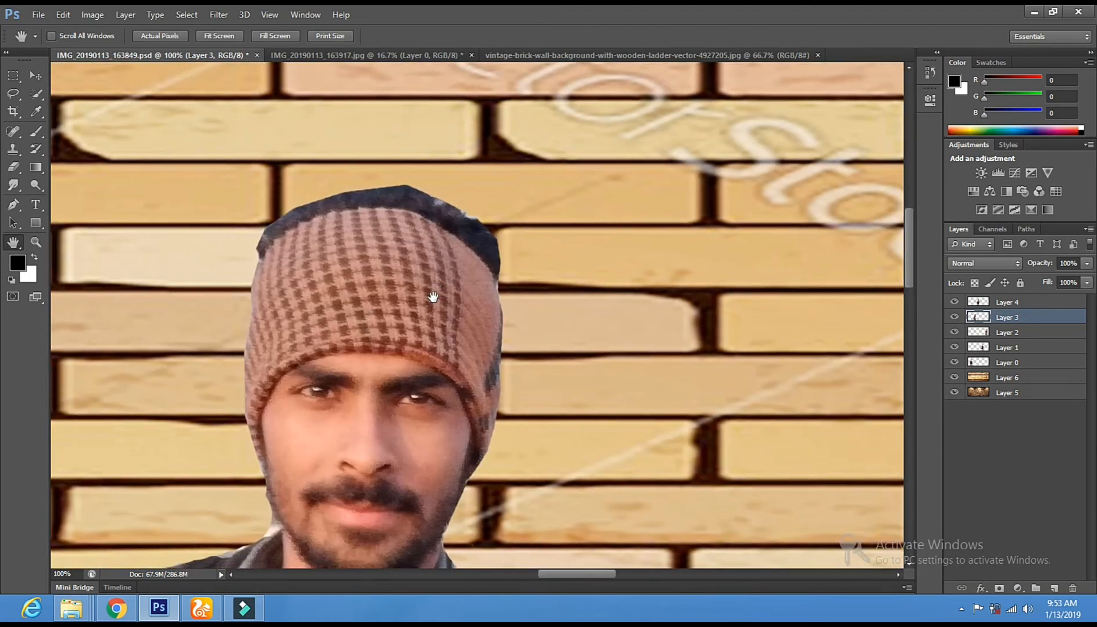
{"action": "left_click", "coordinate": [14, 186]}
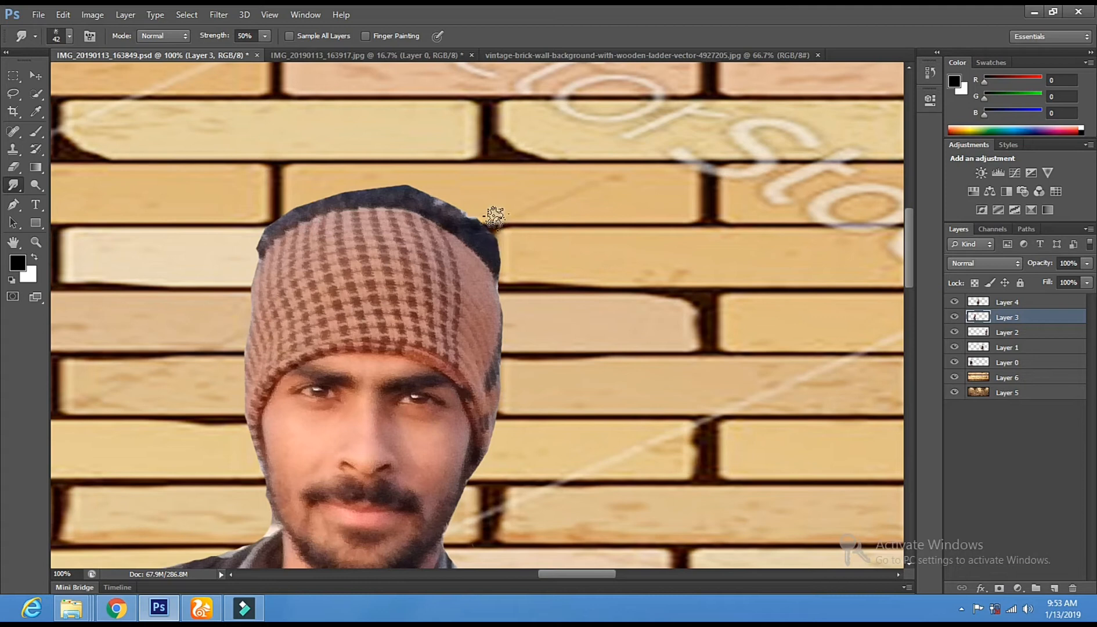
{"action": "left_click", "coordinate": [36, 76]}
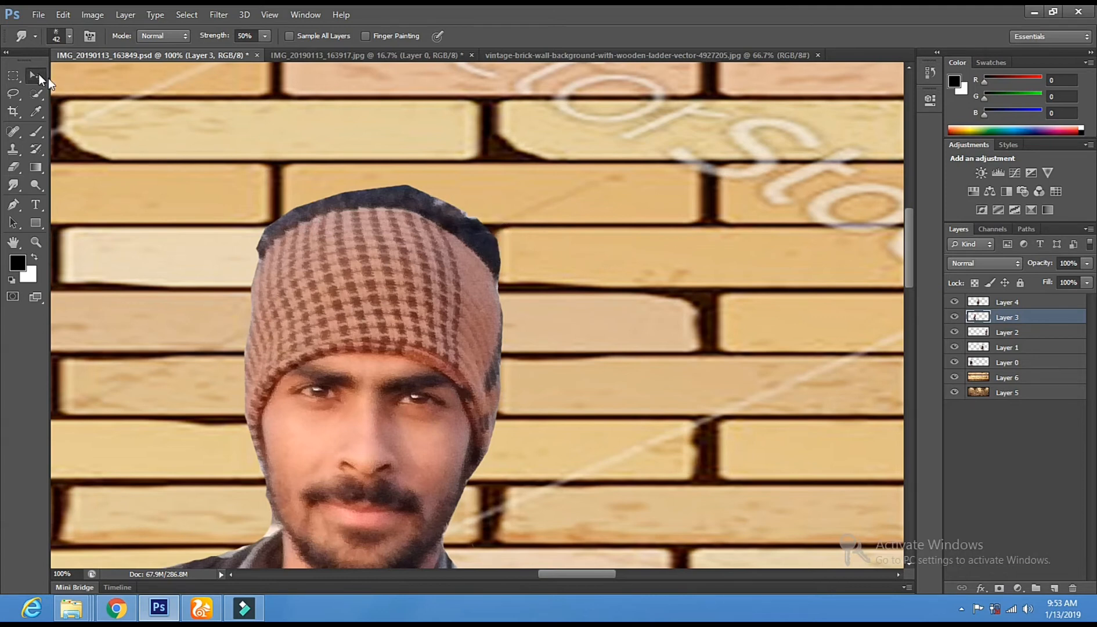
{"action": "right_click", "coordinate": [373, 255]}
{"action": "left_click", "coordinate": [398, 259]}
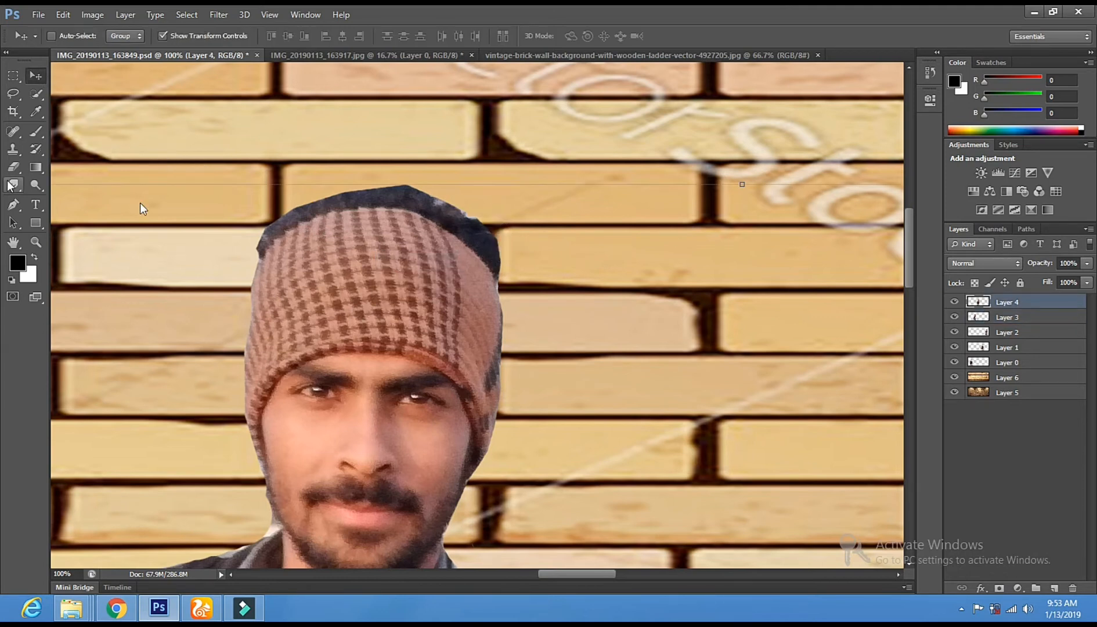
{"action": "left_click", "coordinate": [12, 185]}
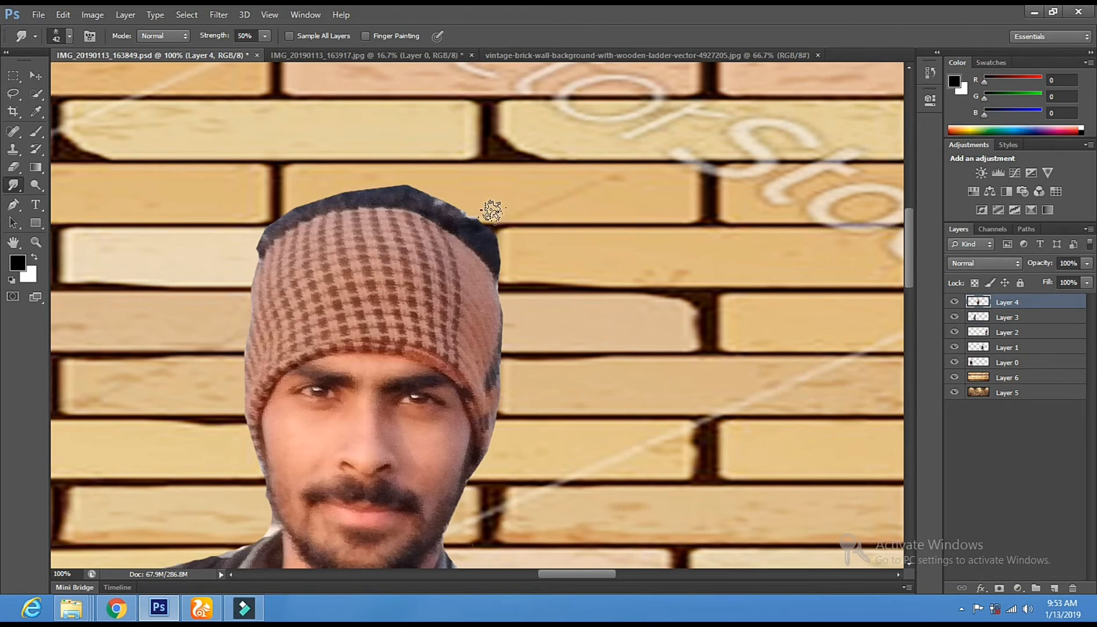
{"action": "mouse_move", "coordinate": [483, 233]}
{"action": "left_mouse_down"}
{"action": "mouse_move", "coordinate": [475, 205]}
{"action": "mouse_move", "coordinate": [463, 221]}
{"action": "mouse_move", "coordinate": [453, 188]}
{"action": "mouse_move", "coordinate": [442, 198]}
{"action": "mouse_move", "coordinate": [428, 181]}
{"action": "mouse_move", "coordinate": [425, 199]}
{"action": "mouse_move", "coordinate": [405, 173]}
{"action": "mouse_move", "coordinate": [400, 196]}
{"action": "mouse_move", "coordinate": [368, 170]}
{"action": "mouse_move", "coordinate": [381, 190]}
{"action": "mouse_move", "coordinate": [361, 179]}
{"action": "mouse_move", "coordinate": [366, 201]}
{"action": "mouse_move", "coordinate": [339, 181]}
{"action": "mouse_move", "coordinate": [333, 198]}
{"action": "mouse_move", "coordinate": [303, 180]}
{"action": "mouse_move", "coordinate": [316, 209]}
{"action": "mouse_move", "coordinate": [284, 199]}
{"action": "mouse_move", "coordinate": [273, 212]}
{"action": "left_mouse_up"}
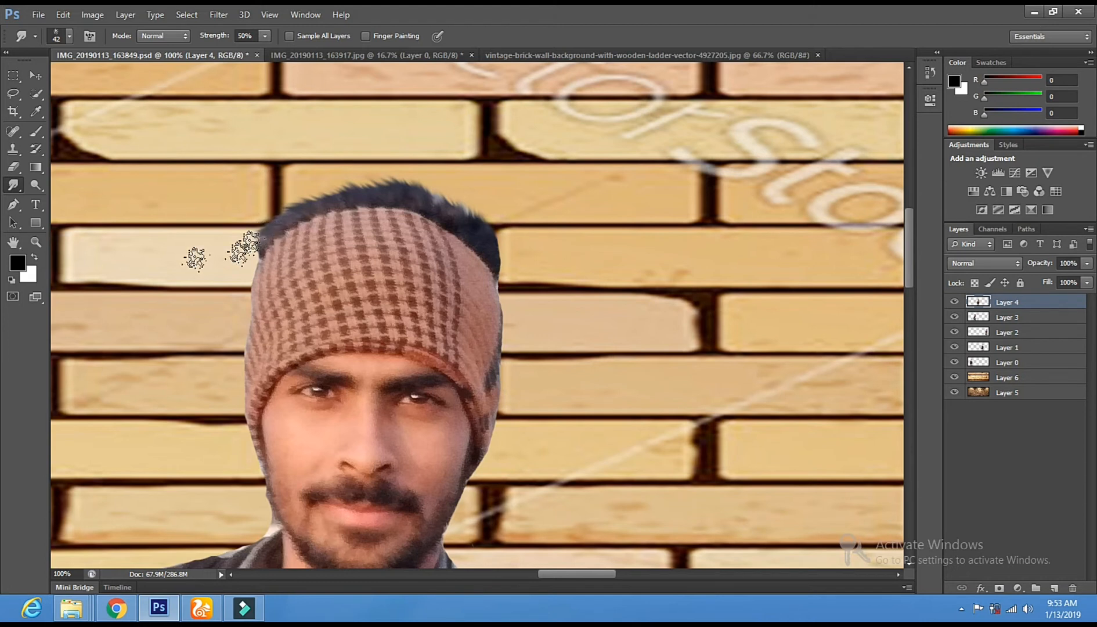
- Select Layer 1 and smudge the fourth man's hair edge outward into short strands along the top of his head
{"action": "left_click", "coordinate": [35, 76]}
{"action": "left_click", "coordinate": [14, 242]}
{"action": "left_click_drag", "start_coordinate": [592, 292], "coordinate": [107, 291]}
{"action": "left_click_drag", "start_coordinate": [691, 314], "coordinate": [221, 289]}
{"action": "left_click_drag", "start_coordinate": [486, 266], "coordinate": [397, 257]}
{"action": "left_click", "coordinate": [13, 185]}
{"action": "left_click", "coordinate": [36, 94]}
{"action": "left_click", "coordinate": [35, 76]}
{"action": "right_click", "coordinate": [355, 273]}
{"action": "left_click", "coordinate": [383, 290]}
{"action": "left_click", "coordinate": [13, 185]}
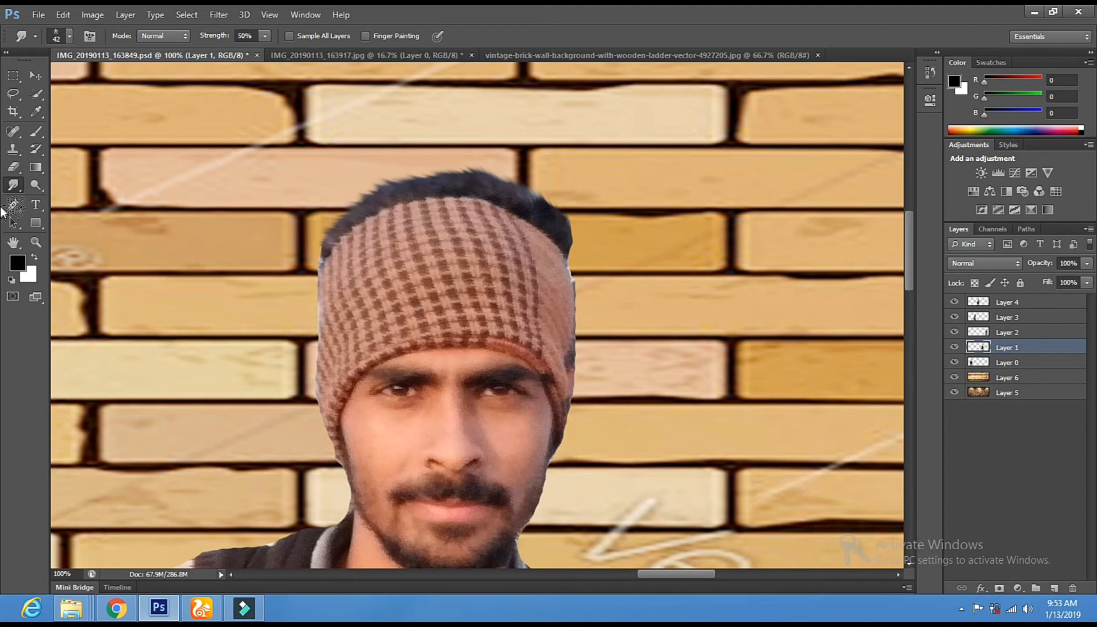
- Burn the hair and both headband edges of the fourth man with a 65 px brush on midtones at 50% exposure
{"action": "right_click", "coordinate": [34, 184]}
{"action": "left_click", "coordinate": [79, 197]}
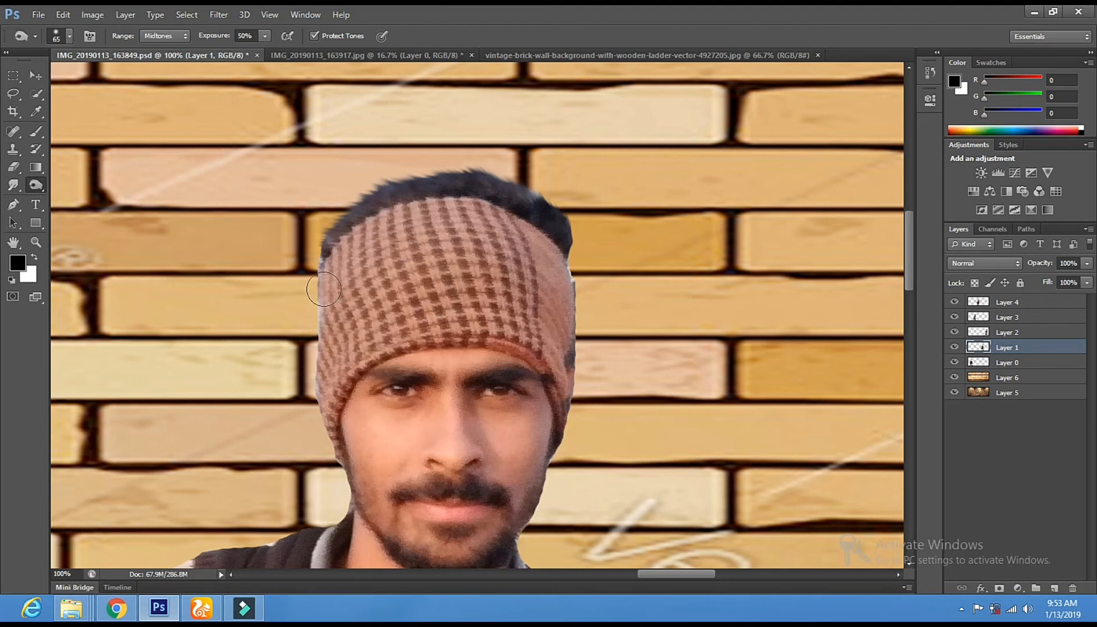
{"action": "left_click_drag", "start_coordinate": [316, 326], "coordinate": [317, 363]}
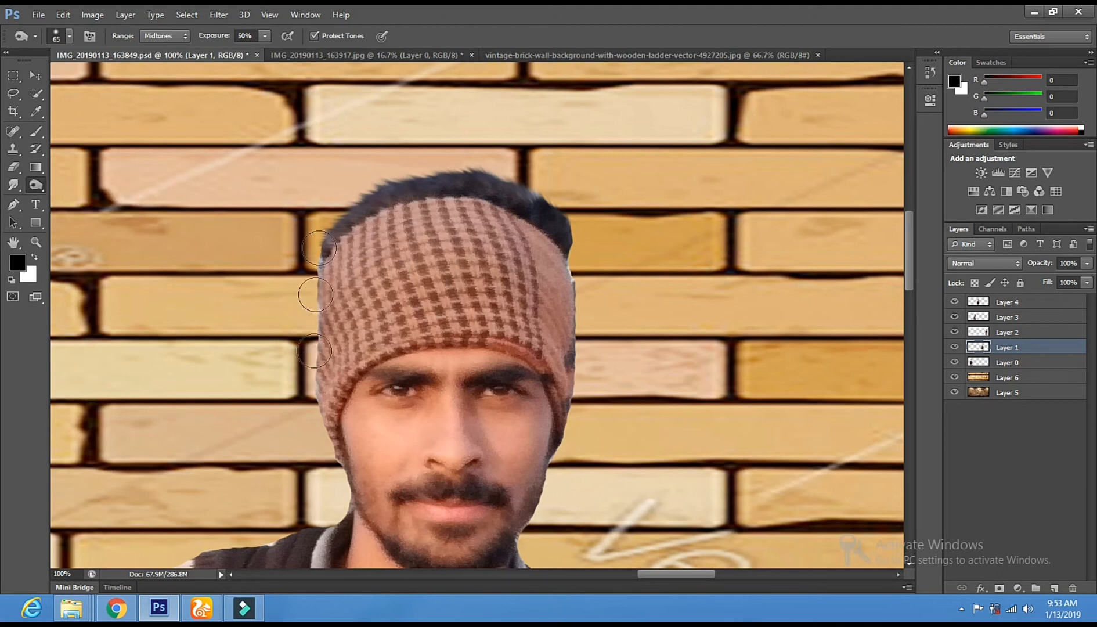
{"action": "mouse_move", "coordinate": [349, 219]}
{"action": "left_mouse_down"}
{"action": "mouse_move", "coordinate": [468, 186]}
{"action": "mouse_move", "coordinate": [530, 196]}
{"action": "left_mouse_up"}
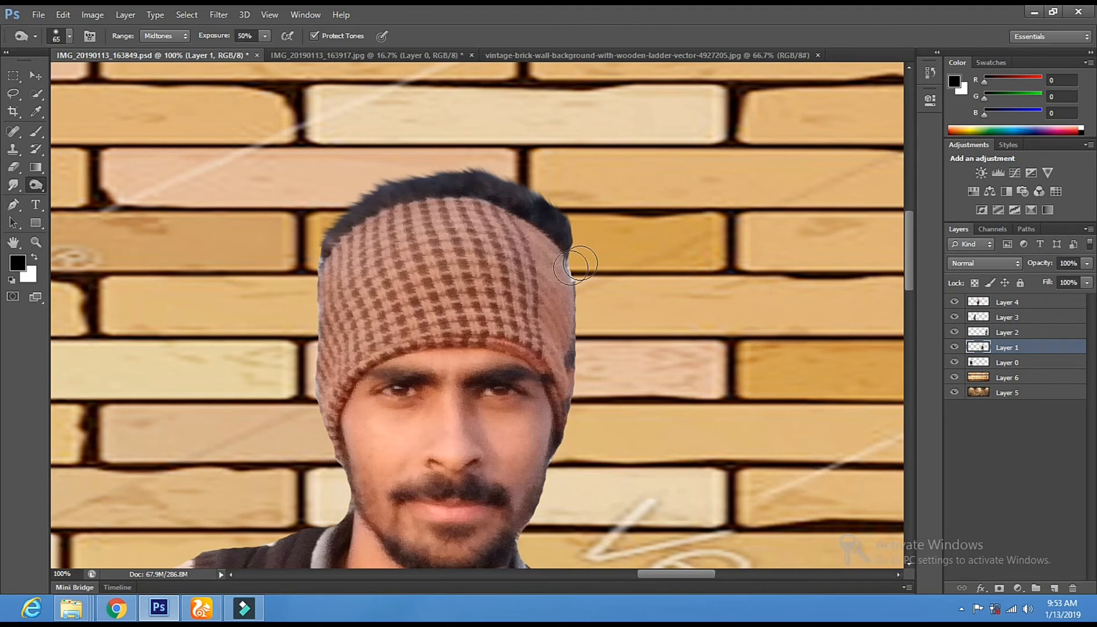
{"action": "mouse_move", "coordinate": [571, 277]}
{"action": "left_mouse_down"}
{"action": "mouse_move", "coordinate": [578, 343]}
{"action": "mouse_move", "coordinate": [575, 315]}
{"action": "left_mouse_up"}
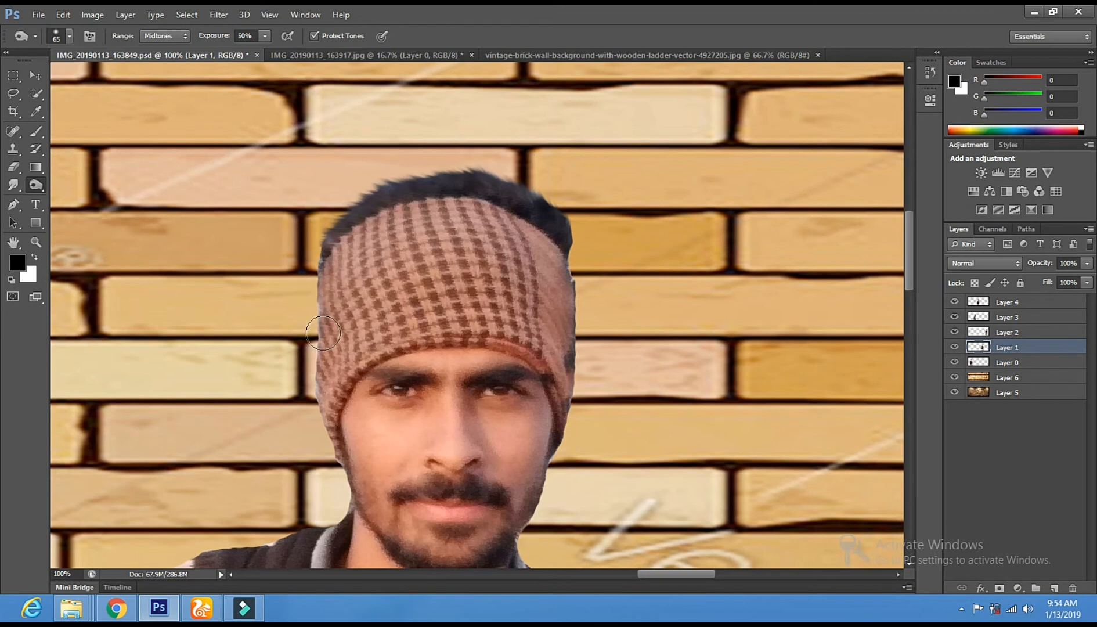
- Try to burn the middle man's hair with Layer 1 active
{"action": "left_click", "coordinate": [36, 76]}
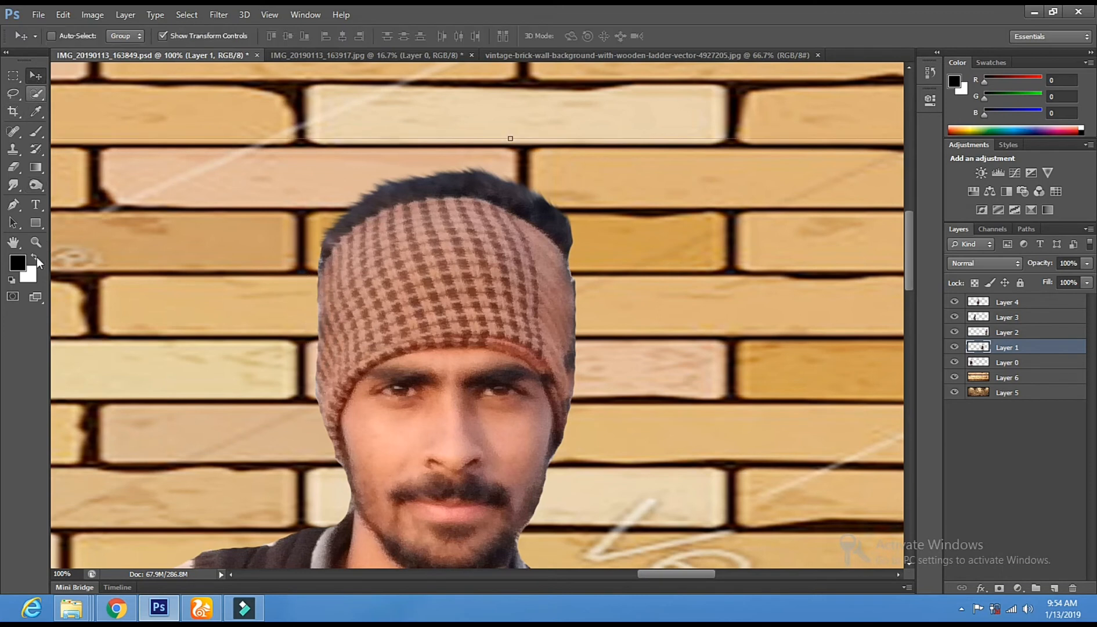
{"action": "left_click", "coordinate": [13, 242]}
{"action": "left_click_drag", "start_coordinate": [215, 294], "coordinate": [598, 284]}
{"action": "left_click_drag", "start_coordinate": [198, 295], "coordinate": [277, 294]}
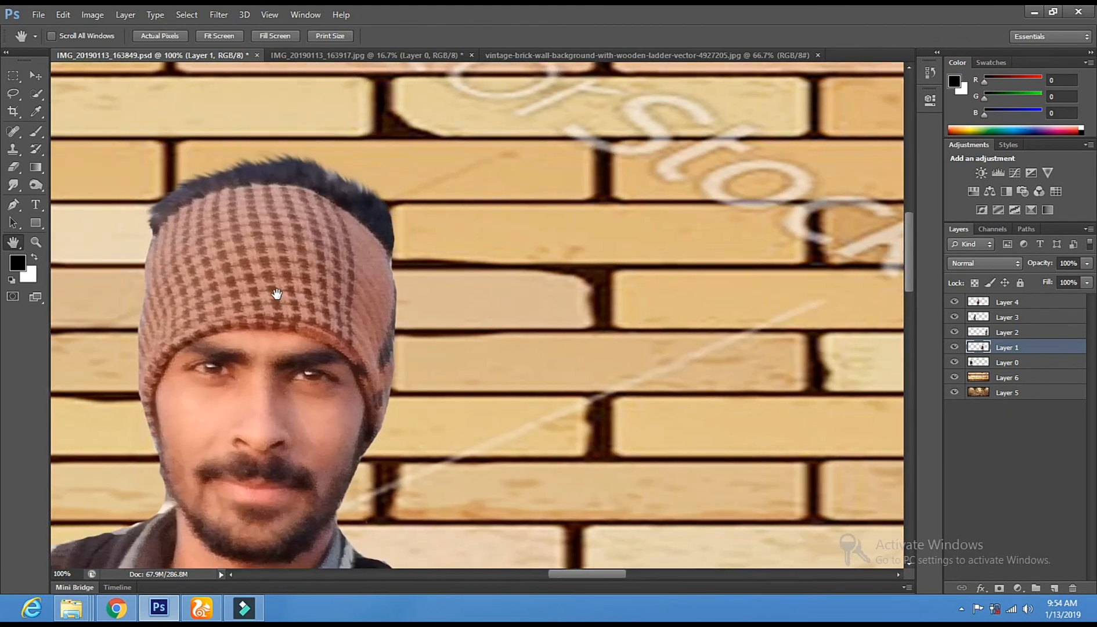
{"action": "left_click", "coordinate": [35, 187]}
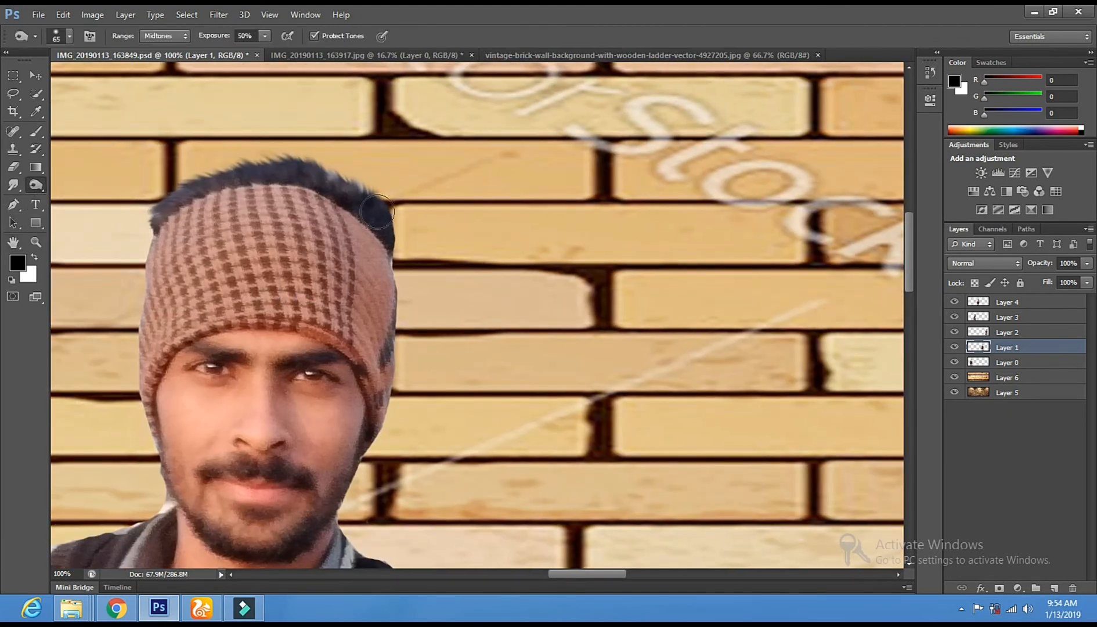
{"action": "left_click_drag", "start_coordinate": [351, 197], "coordinate": [245, 166]}
- Select Layer 4 and burn the middle man's hair, headband edges, moustache and beard
{"action": "left_click", "coordinate": [36, 83]}
{"action": "right_click", "coordinate": [219, 253]}
{"action": "left_click", "coordinate": [231, 262]}
{"action": "left_click", "coordinate": [36, 185]}
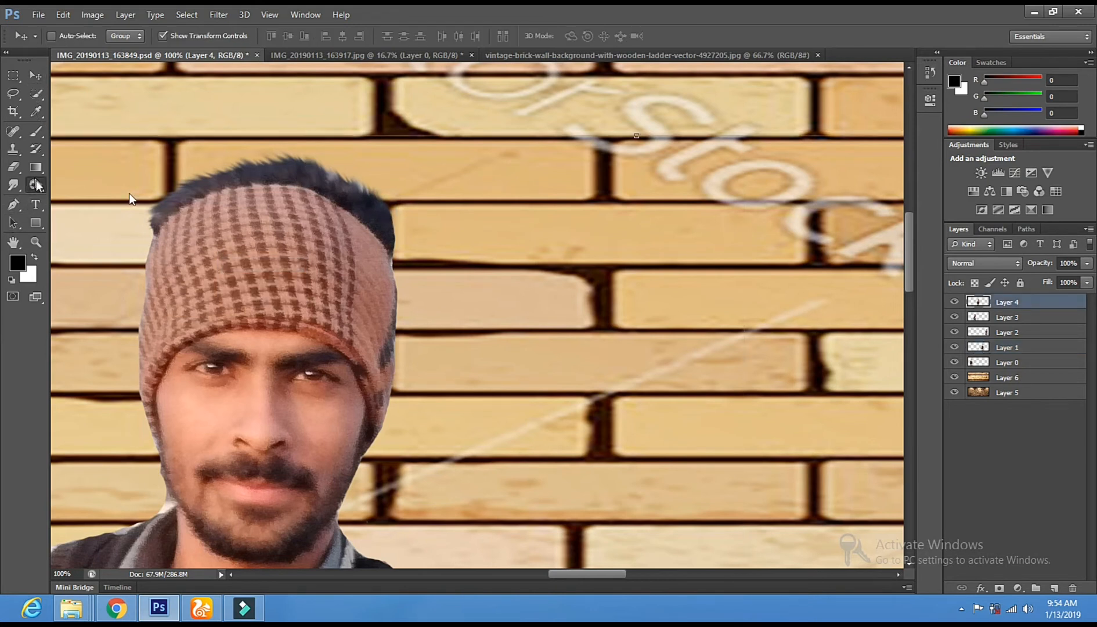
{"action": "mouse_move", "coordinate": [351, 195]}
{"action": "left_mouse_down"}
{"action": "mouse_move", "coordinate": [258, 168]}
{"action": "mouse_move", "coordinate": [220, 172]}
{"action": "mouse_move", "coordinate": [162, 206]}
{"action": "mouse_move", "coordinate": [217, 177]}
{"action": "mouse_move", "coordinate": [262, 171]}
{"action": "mouse_move", "coordinate": [372, 213]}
{"action": "mouse_move", "coordinate": [313, 155]}
{"action": "mouse_move", "coordinate": [370, 201]}
{"action": "mouse_move", "coordinate": [364, 180]}
{"action": "mouse_move", "coordinate": [395, 333]}
{"action": "left_mouse_up"}
{"action": "left_click_drag", "start_coordinate": [395, 402], "coordinate": [395, 421]}
{"action": "mouse_move", "coordinate": [150, 262]}
{"action": "left_mouse_down"}
{"action": "mouse_move", "coordinate": [136, 354]}
{"action": "mouse_move", "coordinate": [148, 482]}
{"action": "mouse_move", "coordinate": [153, 466]}
{"action": "mouse_move", "coordinate": [161, 497]}
{"action": "mouse_move", "coordinate": [224, 544]}
{"action": "left_mouse_up"}
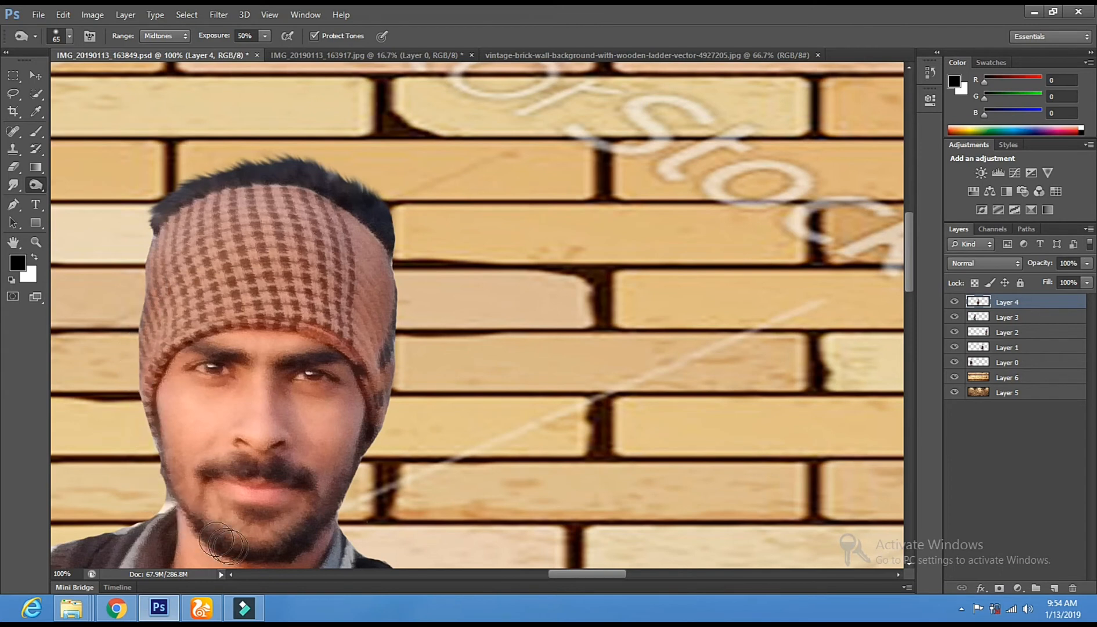
{"action": "left_click_drag", "start_coordinate": [228, 465], "coordinate": [267, 466]}
{"action": "mouse_move", "coordinate": [348, 476]}
{"action": "left_mouse_down"}
{"action": "mouse_move", "coordinate": [320, 520]}
{"action": "mouse_move", "coordinate": [262, 507]}
{"action": "mouse_move", "coordinate": [210, 535]}
{"action": "mouse_move", "coordinate": [264, 536]}
{"action": "mouse_move", "coordinate": [254, 551]}
{"action": "left_mouse_up"}
- Select Layer 3 and burn the second man's hair along the top of his head
{"action": "left_click", "coordinate": [37, 76]}
{"action": "left_click", "coordinate": [14, 242]}
{"action": "left_click_drag", "start_coordinate": [500, 305], "coordinate": [637, 311]}
{"action": "left_click_drag", "start_coordinate": [325, 274], "coordinate": [545, 264]}
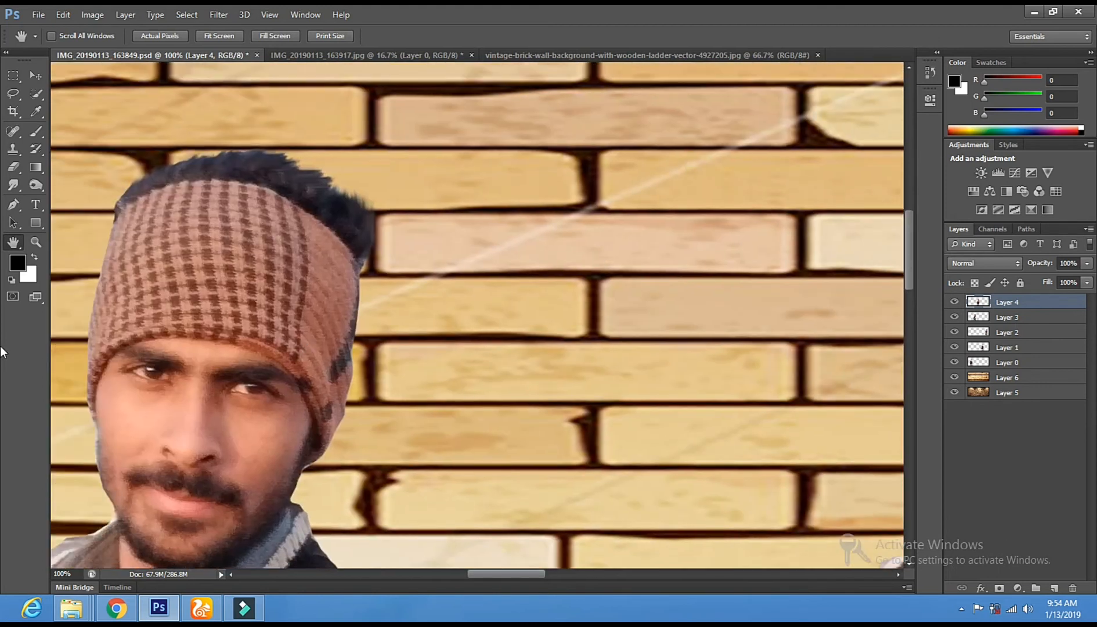
{"action": "left_click_drag", "start_coordinate": [181, 367], "coordinate": [207, 330]}
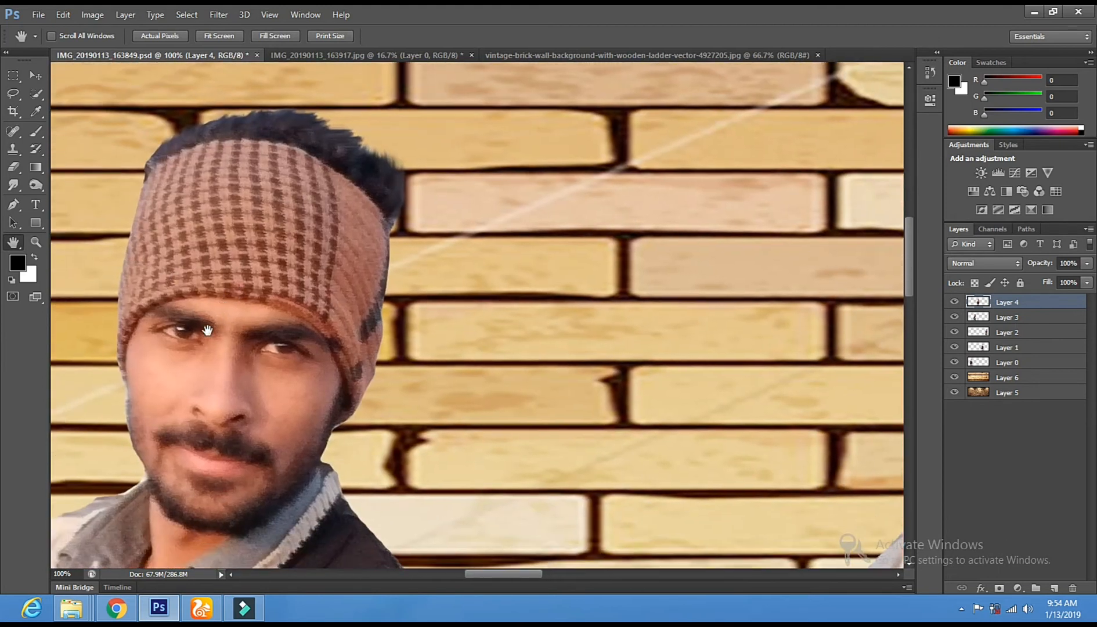
{"action": "left_click", "coordinate": [36, 185]}
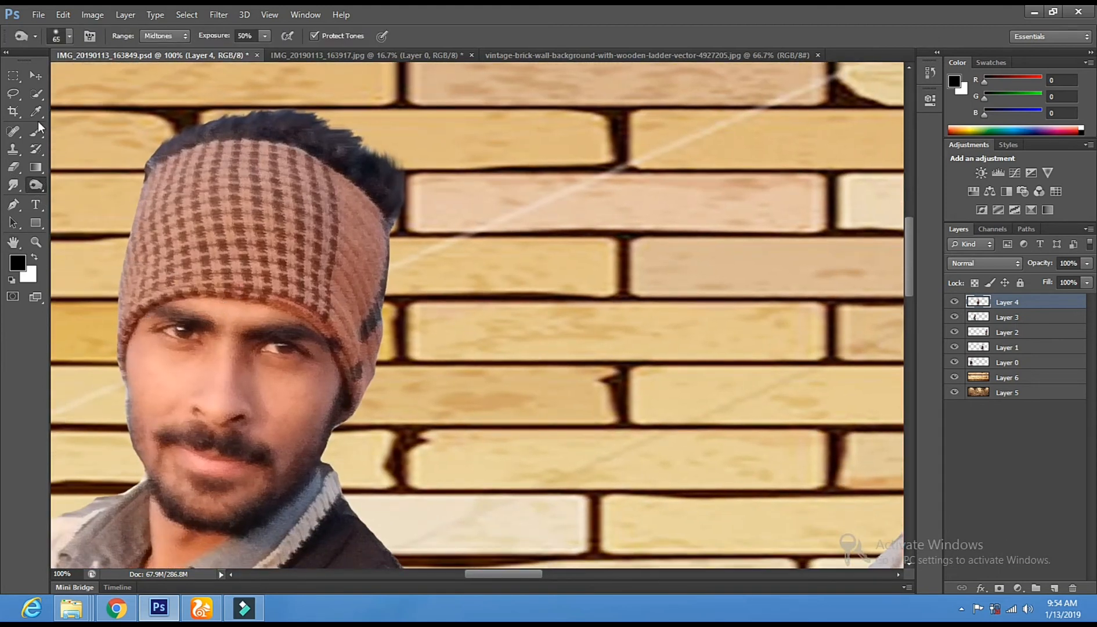
{"action": "key", "text": "v"}
{"action": "right_click", "coordinate": [190, 206]}
{"action": "left_click", "coordinate": [209, 213]}
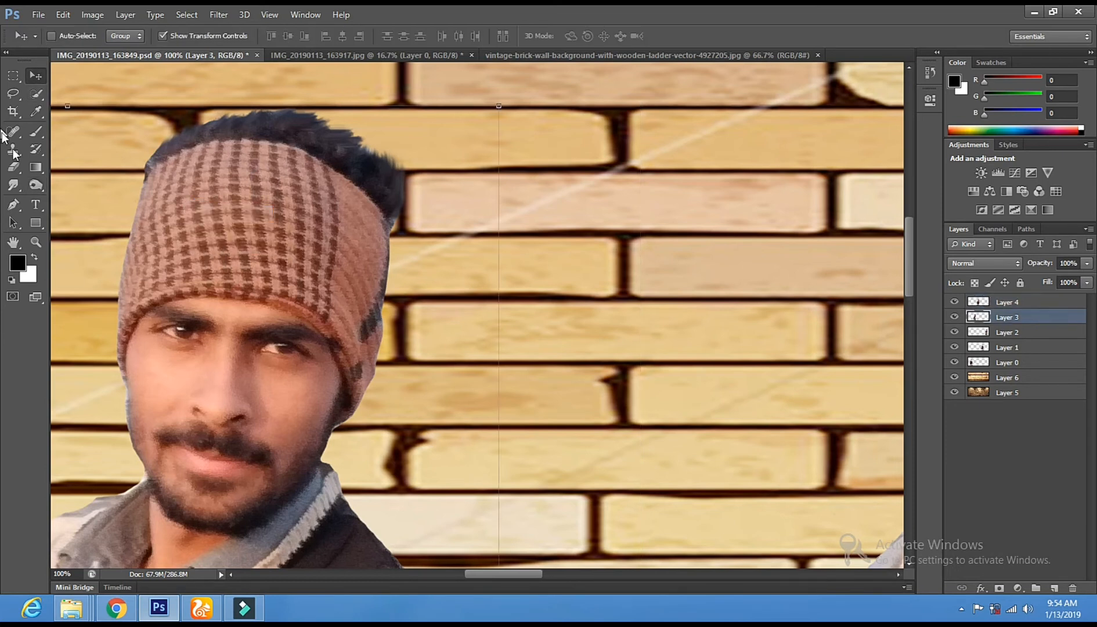
{"action": "left_click", "coordinate": [36, 185]}
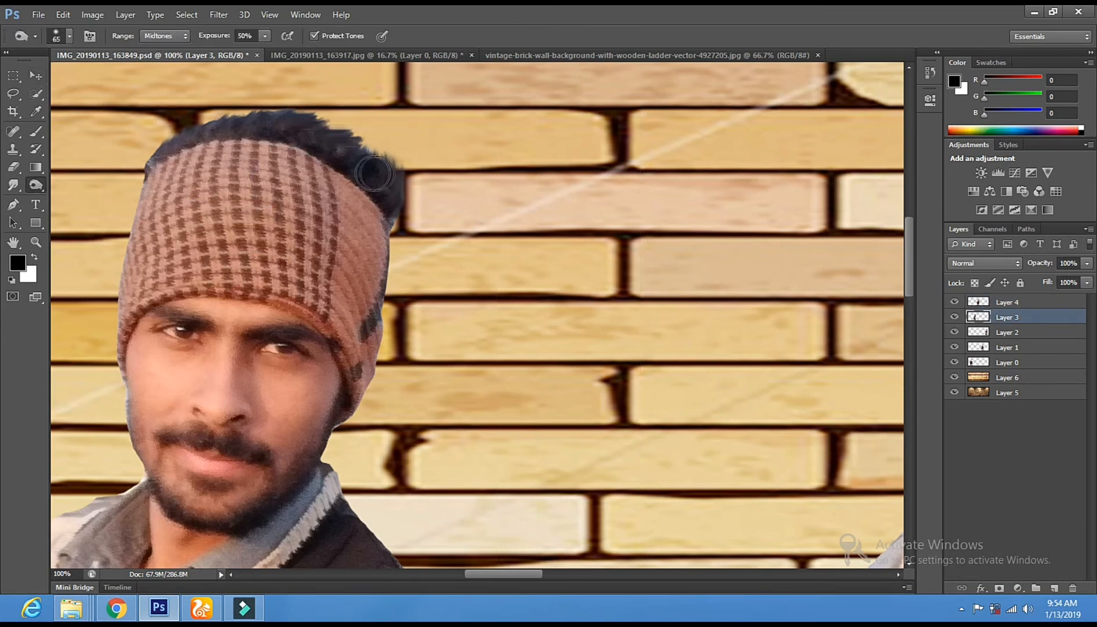
{"action": "left_click_drag", "start_coordinate": [349, 170], "coordinate": [335, 165]}
{"action": "mouse_move", "coordinate": [212, 127]}
{"action": "left_mouse_down"}
{"action": "mouse_move", "coordinate": [163, 142]}
{"action": "mouse_move", "coordinate": [150, 160]}
{"action": "left_mouse_up"}
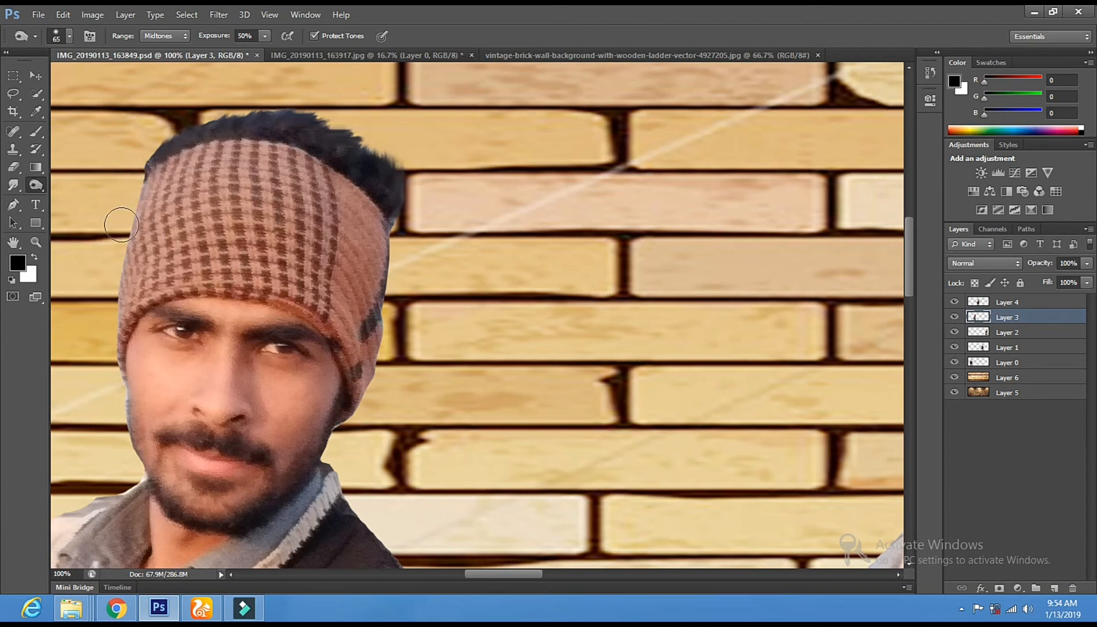
- Burn both side edges of the second man's headband and face
{"action": "left_click_drag", "start_coordinate": [139, 203], "coordinate": [118, 294]}
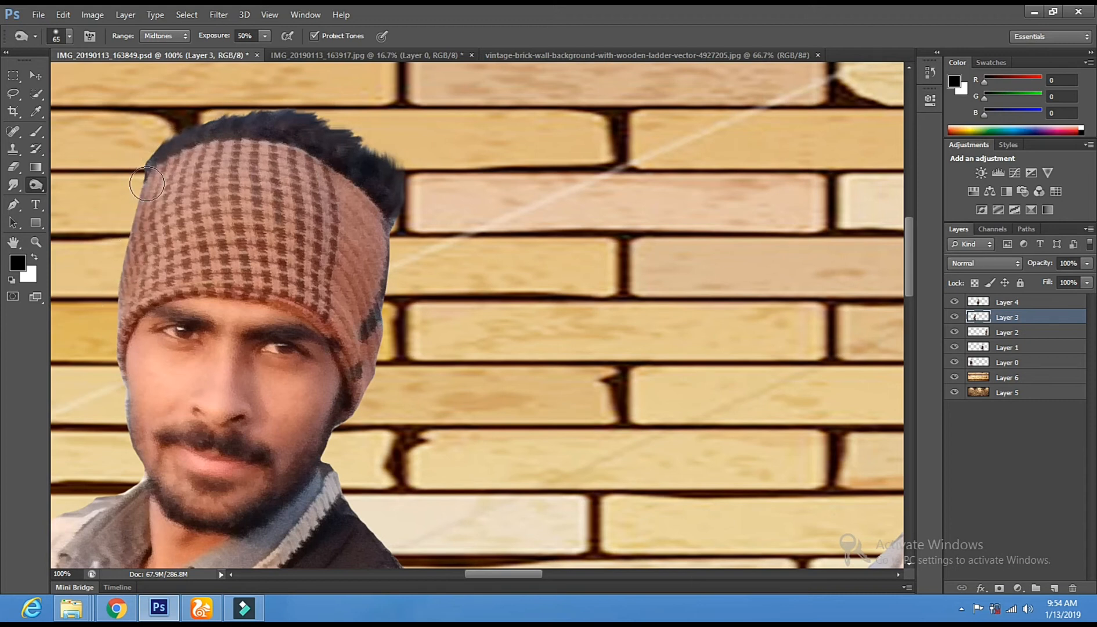
{"action": "left_click_drag", "start_coordinate": [392, 245], "coordinate": [356, 424]}
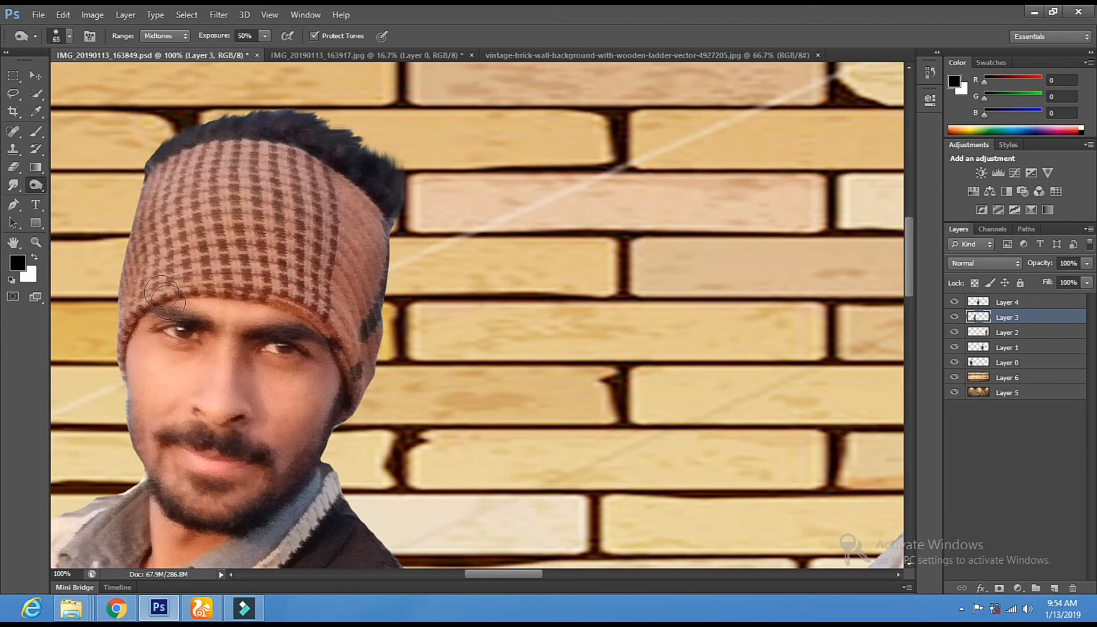
{"action": "left_click_drag", "start_coordinate": [114, 315], "coordinate": [119, 403]}
{"action": "left_click", "coordinate": [36, 76]}
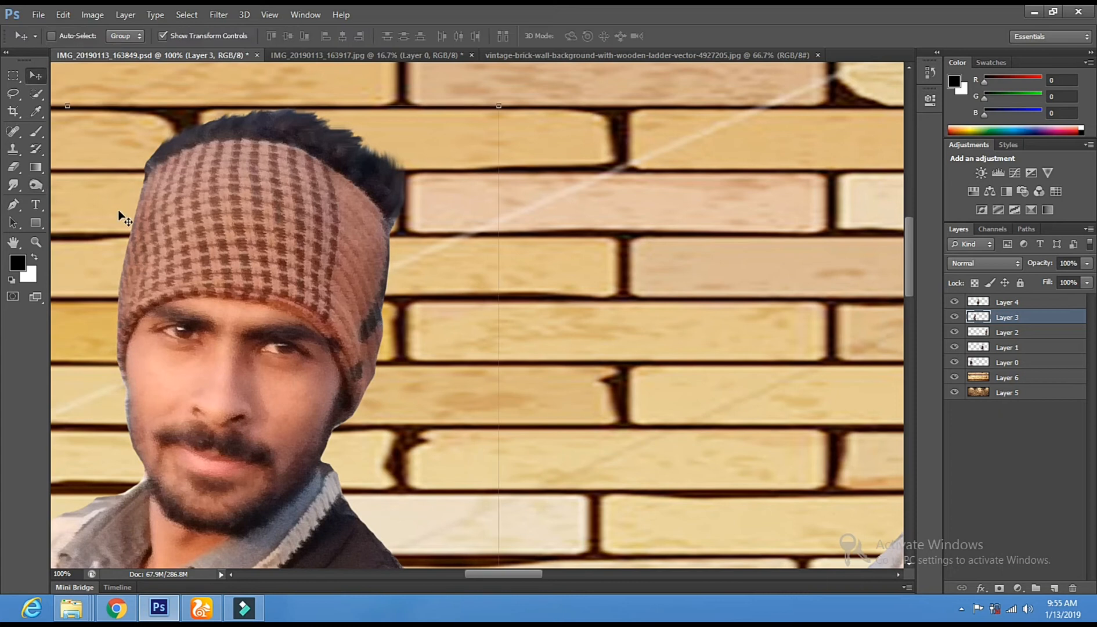
{"action": "left_click_drag", "start_coordinate": [118, 214], "coordinate": [200, 216]}
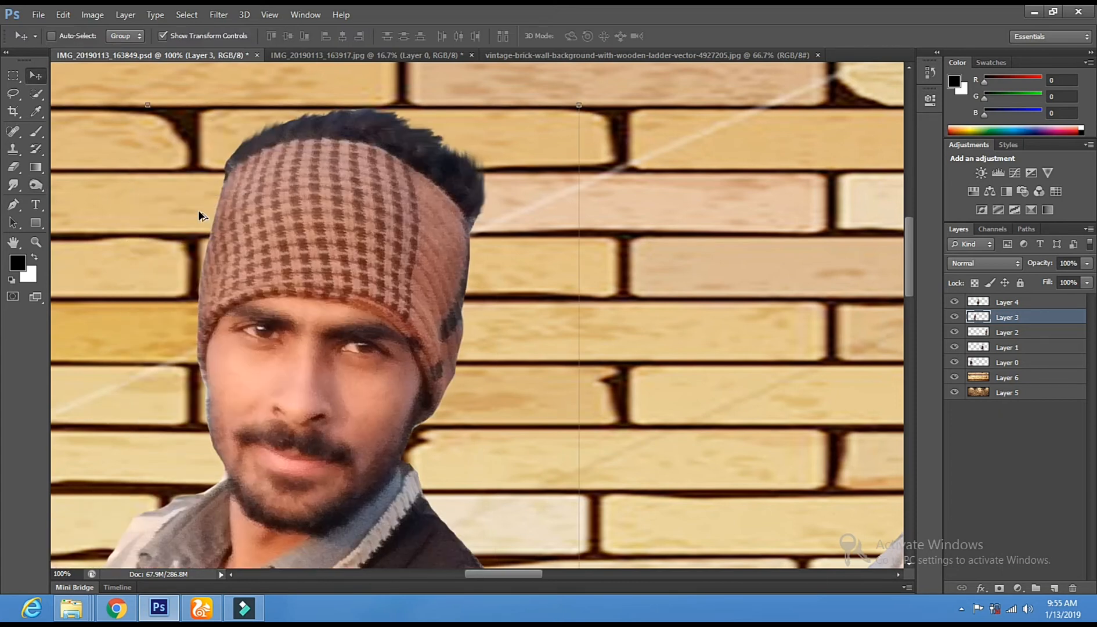
{"action": "key", "text": "ctrl+z"}
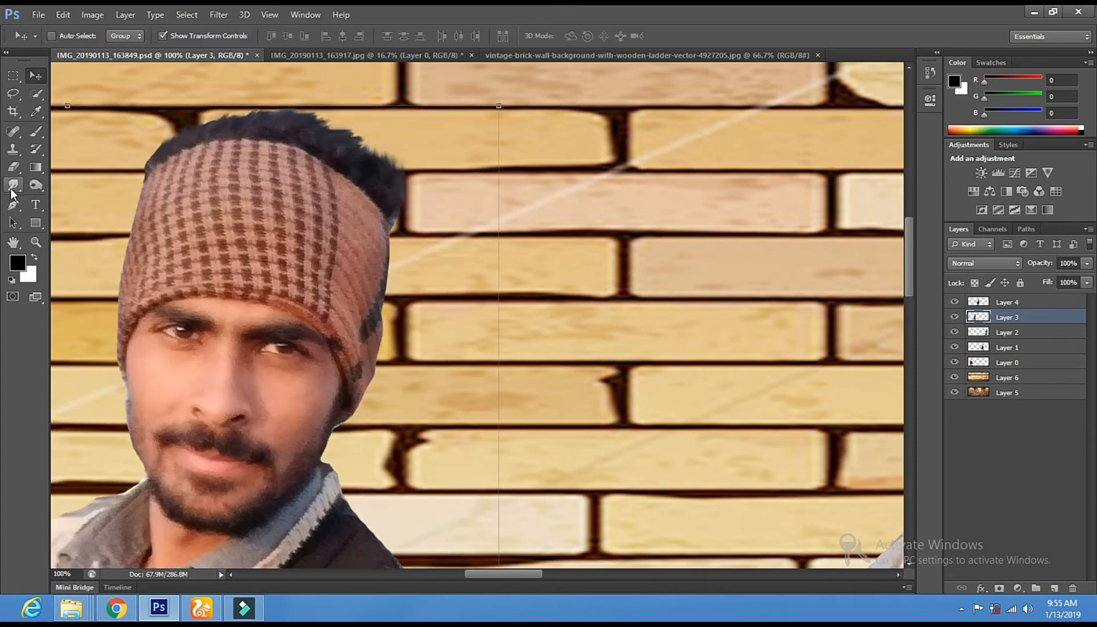
- Select Layer 0 and burn the first man's hair and the side edge of his headband and face at 50% exposure
{"action": "left_click", "coordinate": [14, 242]}
{"action": "left_click_drag", "start_coordinate": [183, 306], "coordinate": [577, 314]}
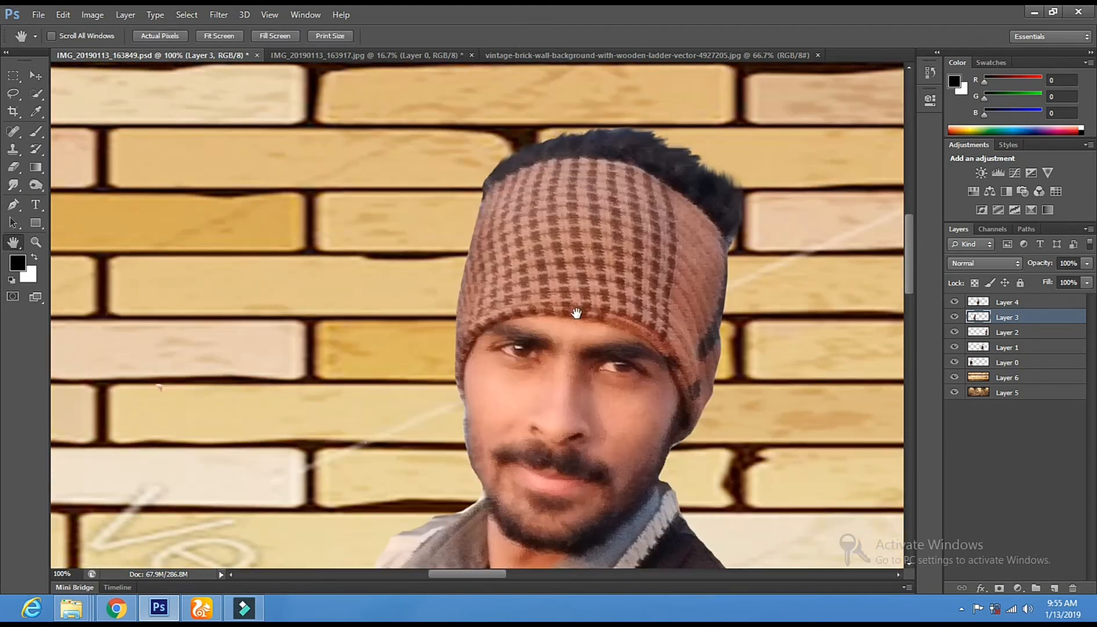
{"action": "left_click_drag", "start_coordinate": [201, 352], "coordinate": [524, 355]}
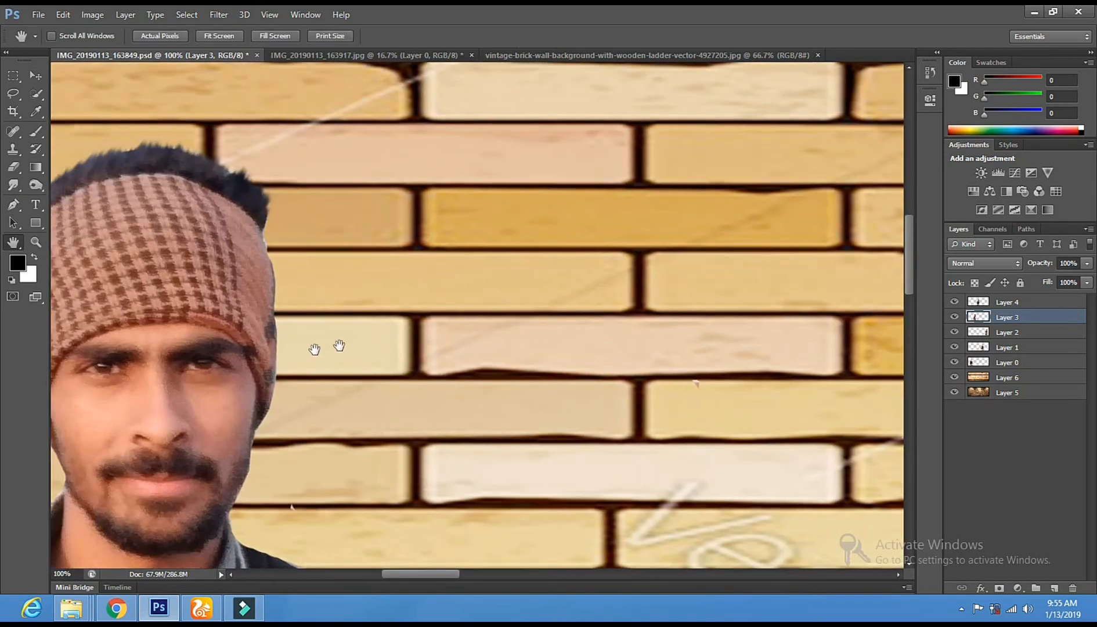
{"action": "left_click_drag", "start_coordinate": [314, 349], "coordinate": [349, 342]}
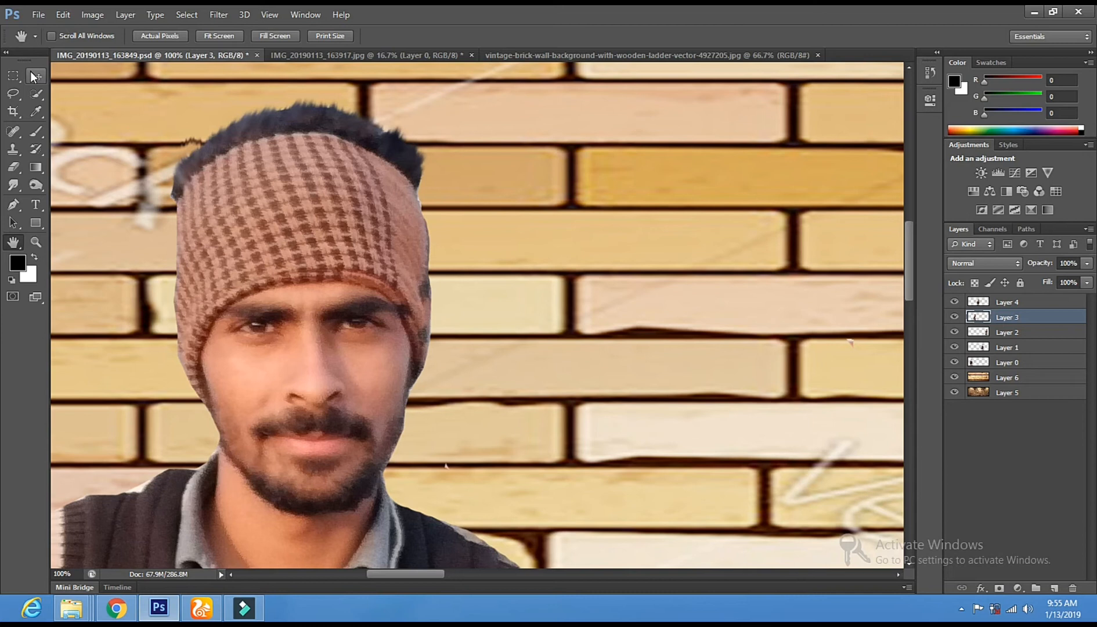
{"action": "left_click", "coordinate": [15, 185]}
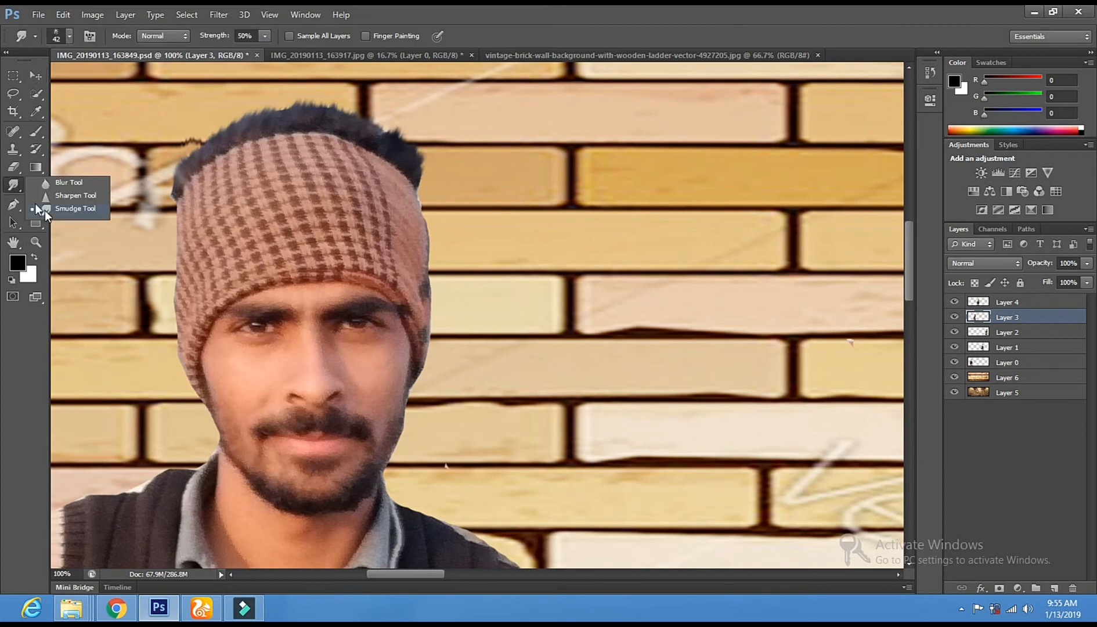
{"action": "left_click", "coordinate": [44, 209]}
{"action": "left_click", "coordinate": [36, 186]}
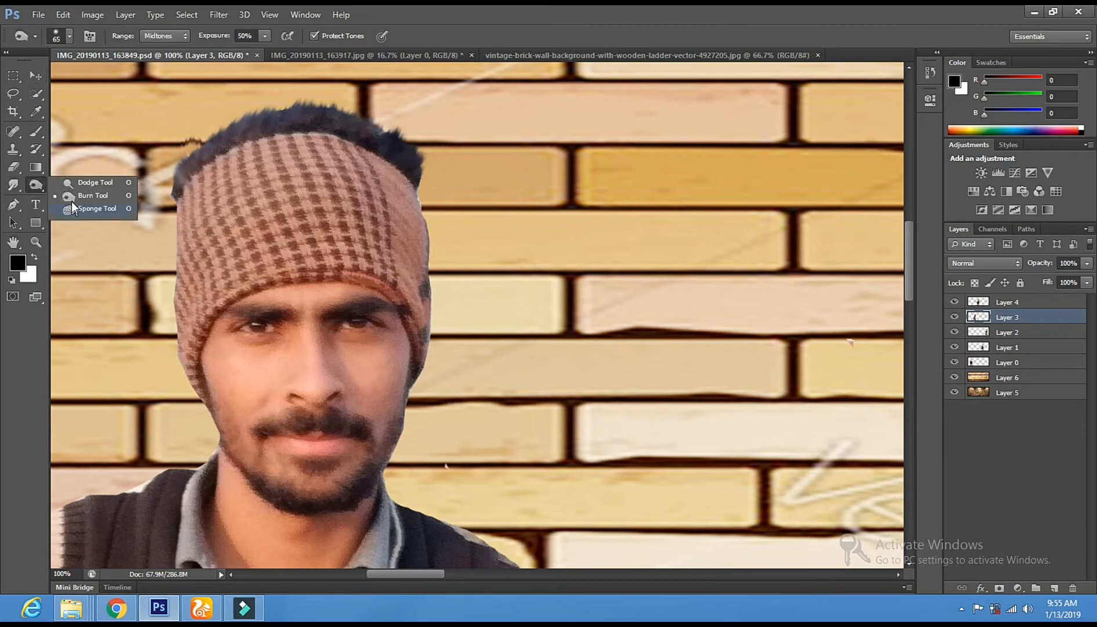
{"action": "left_click", "coordinate": [33, 75]}
{"action": "right_click", "coordinate": [296, 264]}
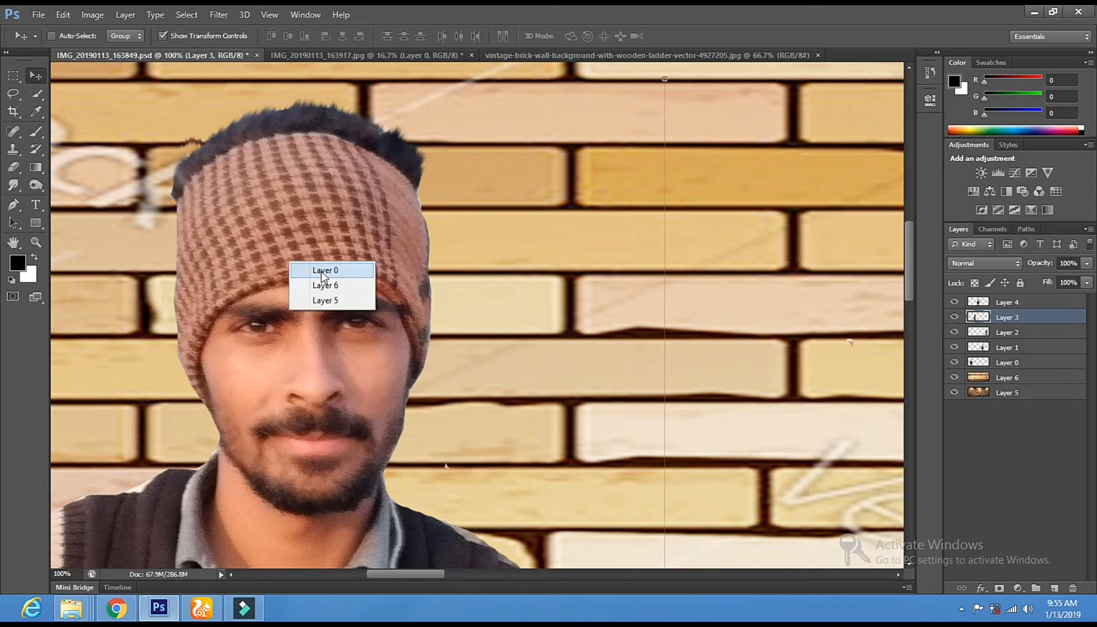
{"action": "left_click", "coordinate": [325, 270]}
{"action": "left_click", "coordinate": [36, 185]}
{"action": "left_click", "coordinate": [76, 200]}
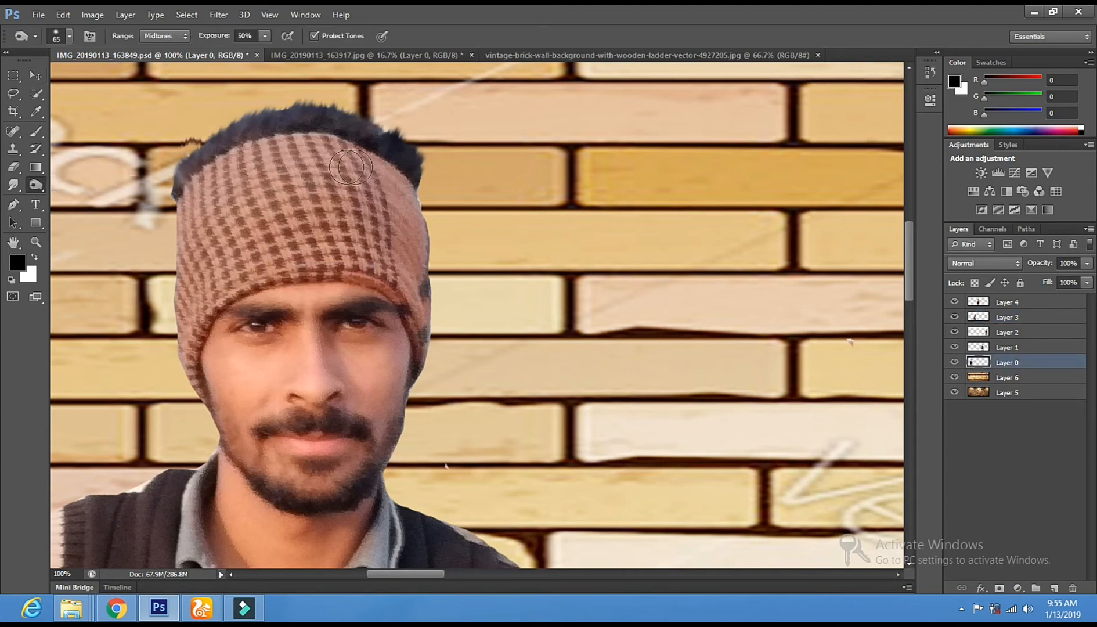
{"action": "mouse_move", "coordinate": [298, 115]}
{"action": "left_mouse_down"}
{"action": "mouse_move", "coordinate": [238, 125]}
{"action": "mouse_move", "coordinate": [221, 145]}
{"action": "mouse_move", "coordinate": [253, 124]}
{"action": "mouse_move", "coordinate": [159, 171]}
{"action": "mouse_move", "coordinate": [181, 172]}
{"action": "left_mouse_up"}
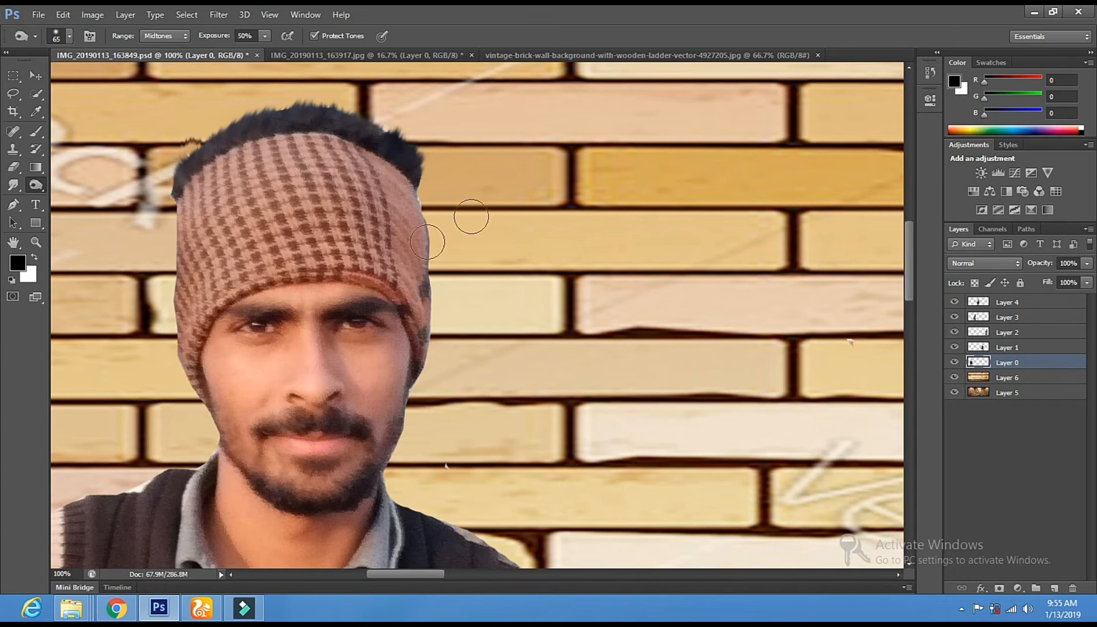
{"action": "mouse_move", "coordinate": [432, 212]}
{"action": "left_mouse_down"}
{"action": "mouse_move", "coordinate": [432, 201]}
{"action": "mouse_move", "coordinate": [431, 301]}
{"action": "left_mouse_up"}
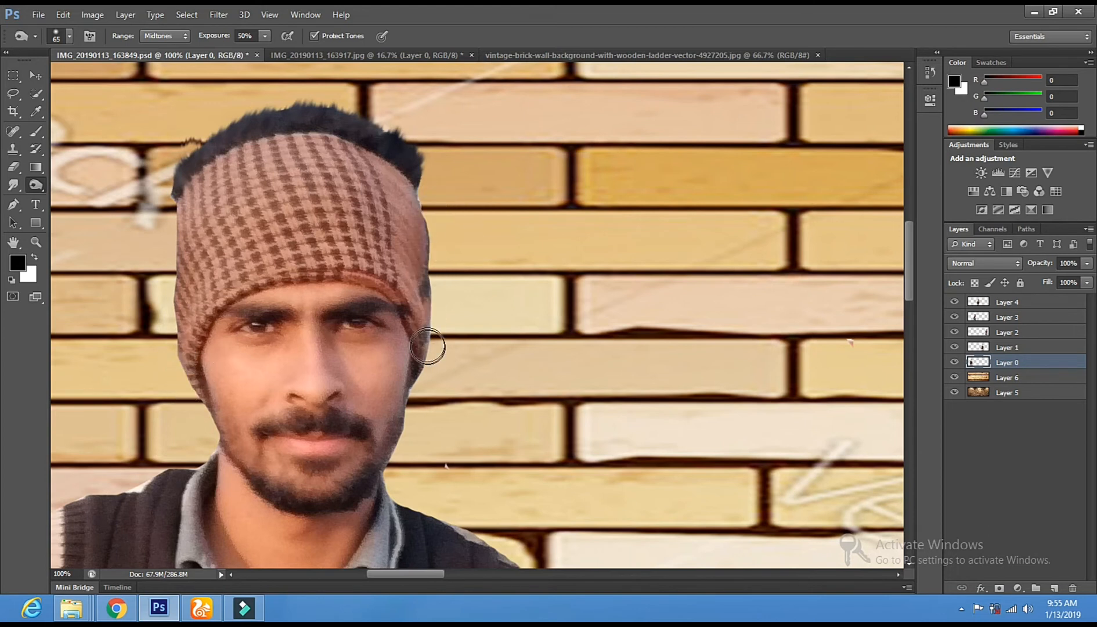
- Examine the whole composite with all five men against the brick wall
{"action": "key", "text": "h"}
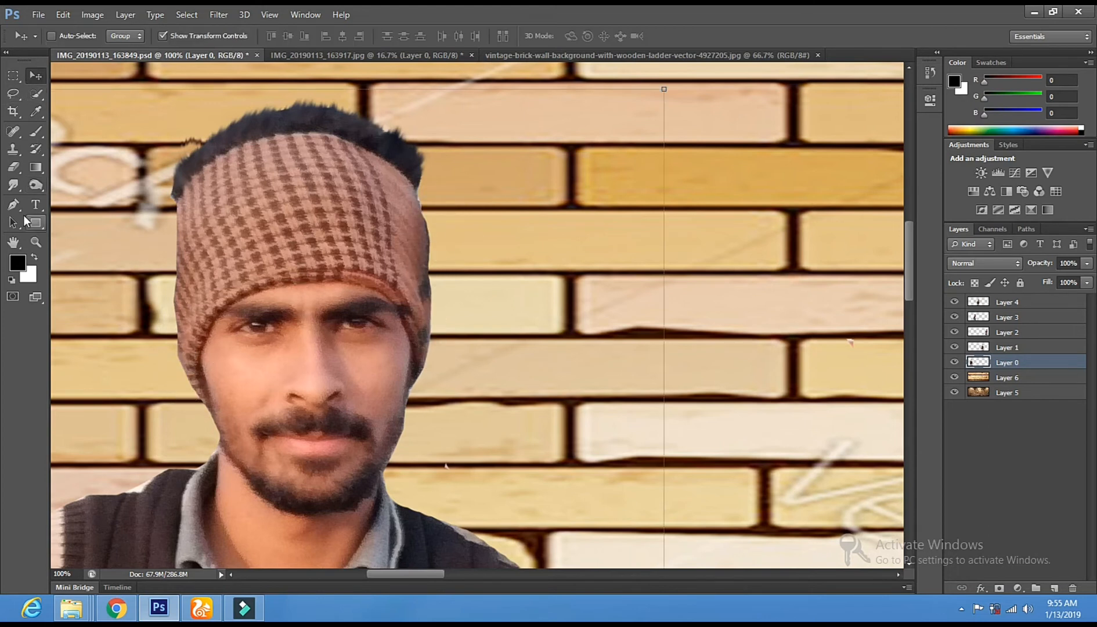
{"action": "left_click_drag", "start_coordinate": [294, 252], "coordinate": [627, 256]}
{"action": "left_click_drag", "start_coordinate": [175, 321], "coordinate": [397, 261]}
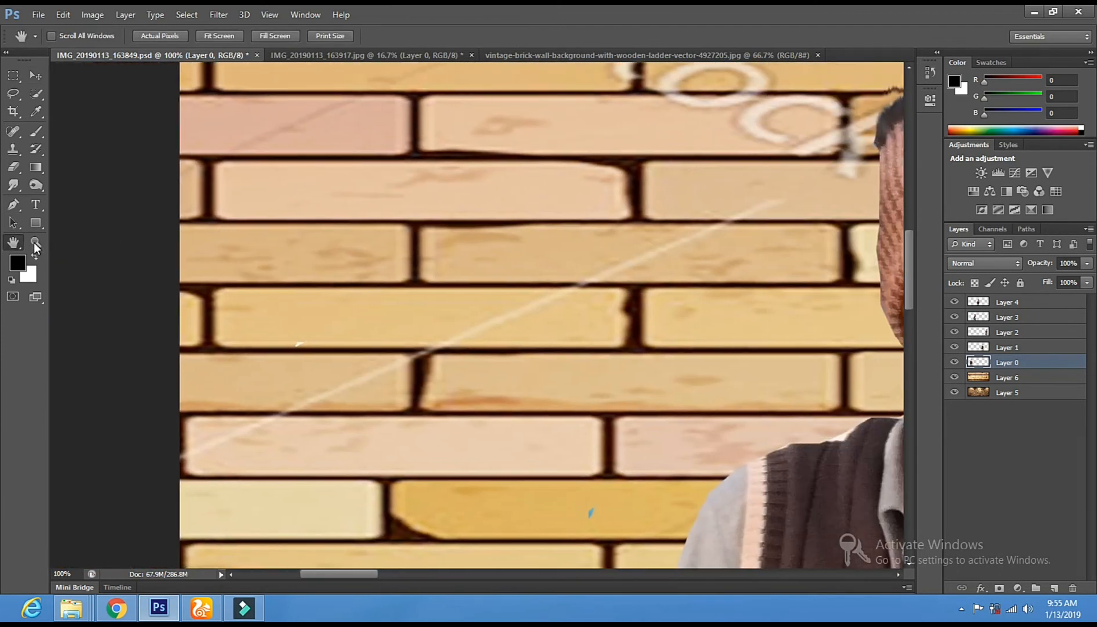
{"action": "key", "text": "z"}
{"action": "left_click", "coordinate": [541, 325], "text": "alt"}
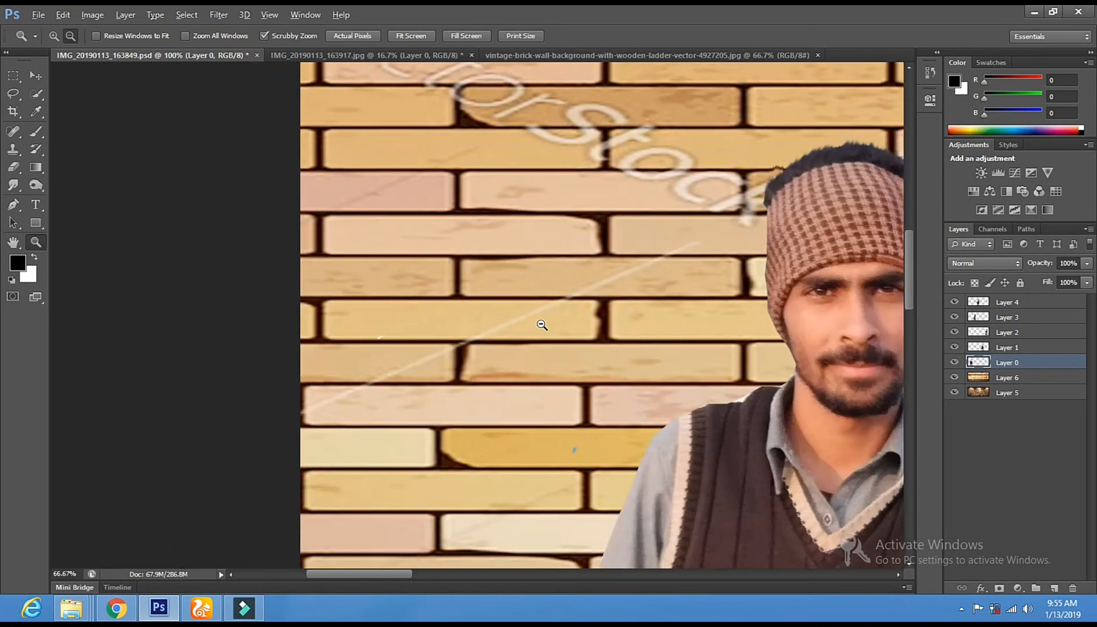
{"action": "left_click", "coordinate": [542, 324], "text": "alt"}
{"action": "left_click", "coordinate": [542, 324], "text": "alt"}
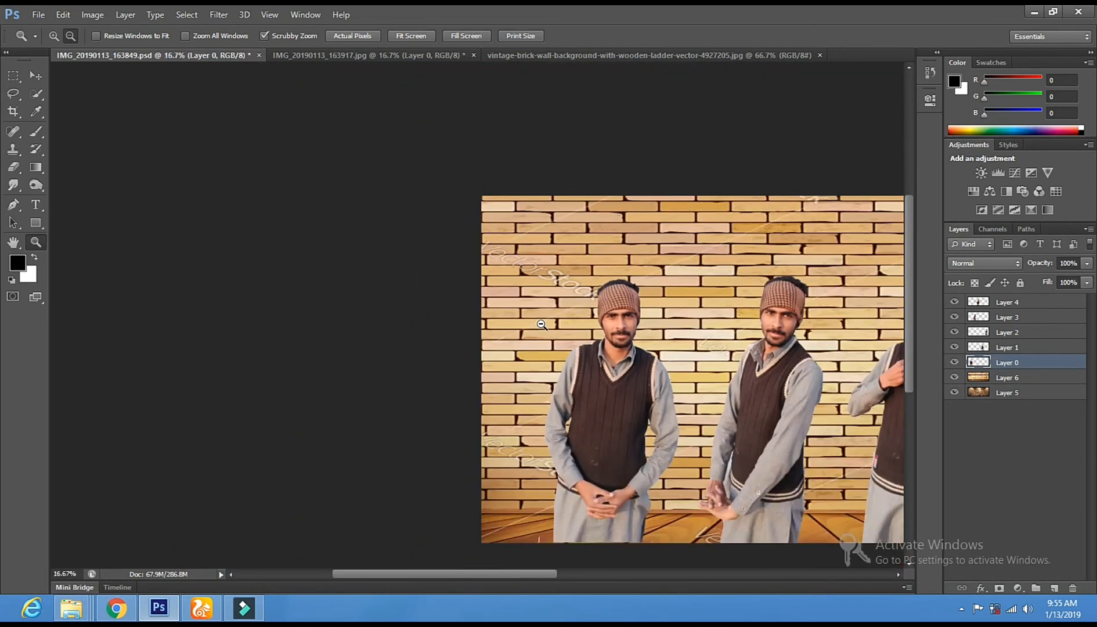
{"action": "left_click", "coordinate": [542, 325], "text": "alt"}
{"action": "left_click", "coordinate": [340, 256]}
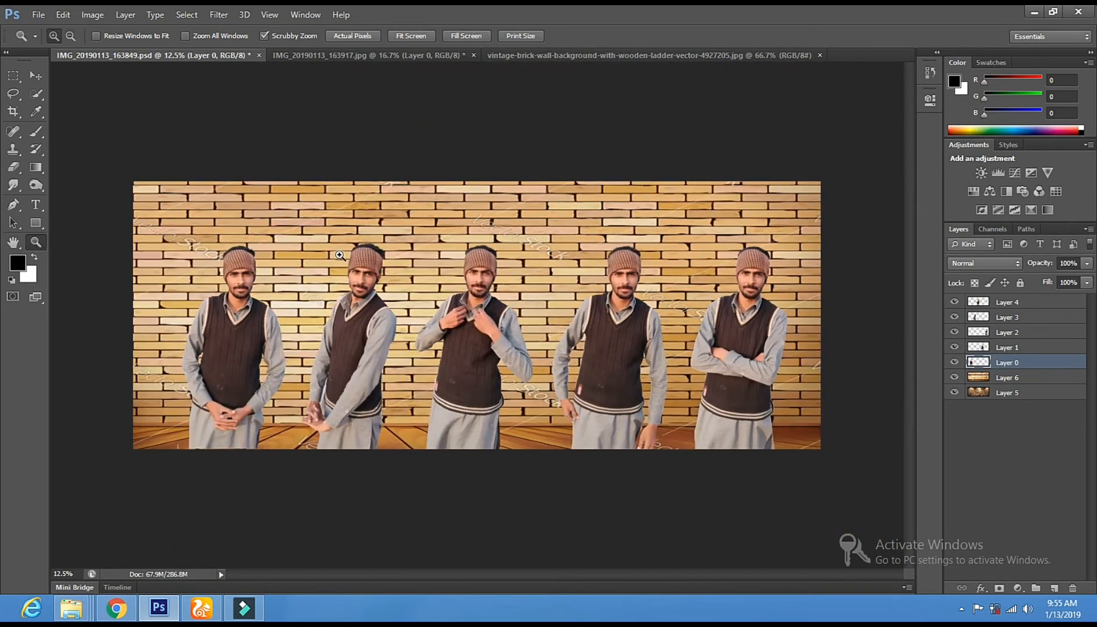
- Hide the transform controls of the Move tool
{"action": "left_click", "coordinate": [35, 75]}
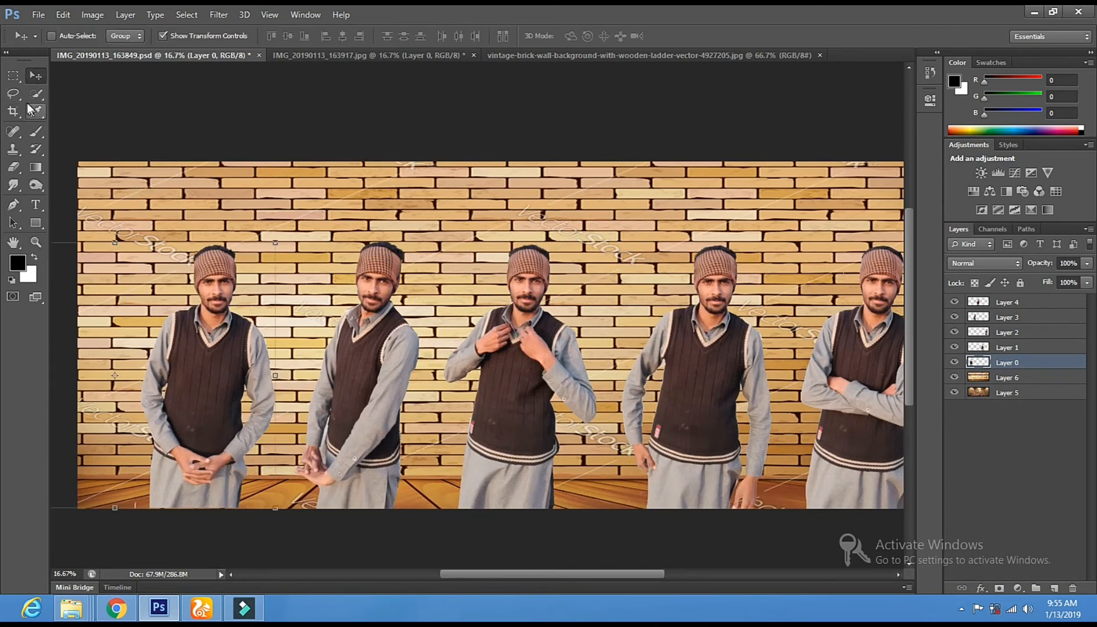
{"action": "key", "text": "l"}
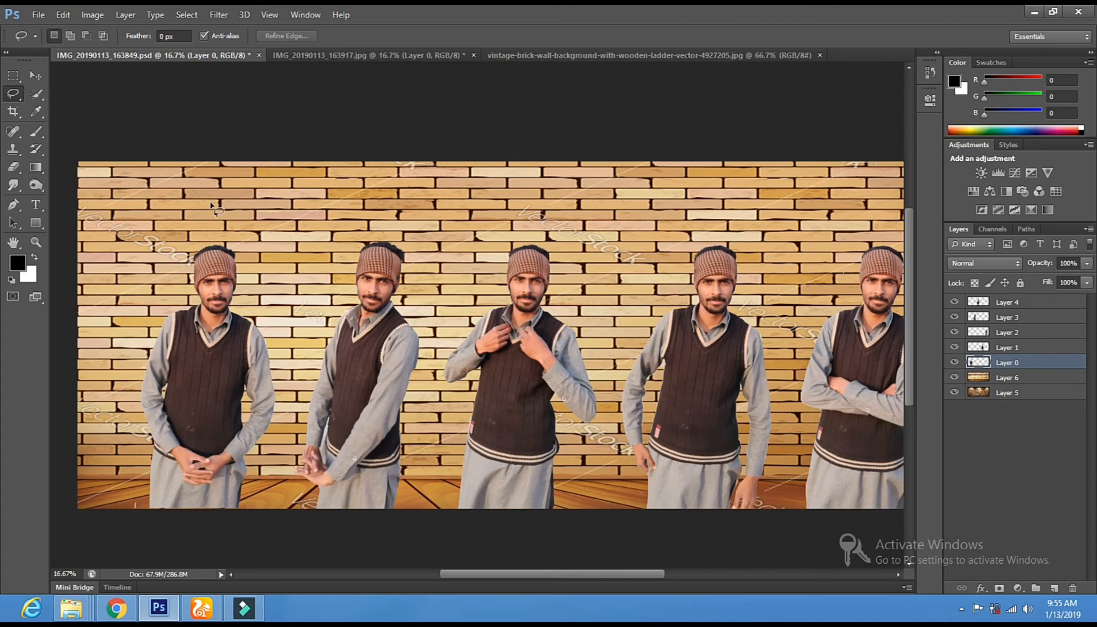
{"action": "left_click", "coordinate": [36, 73]}
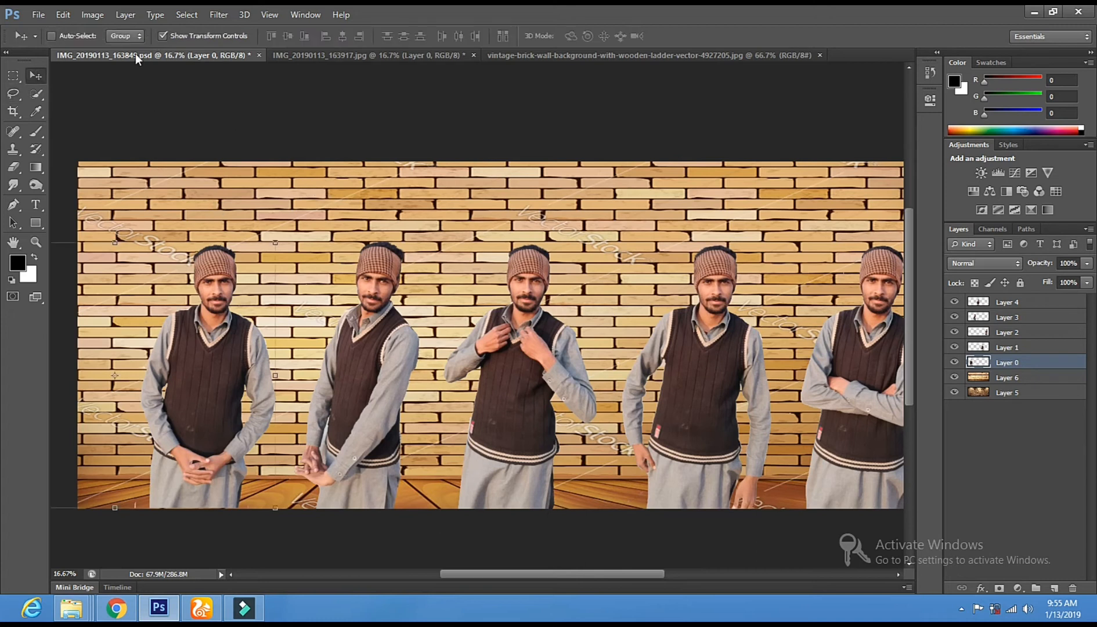
{"action": "left_click", "coordinate": [162, 36]}
- Select Layer 6 and burn the brick wall between the fourth and fifth men with a 401 px soft brush
{"action": "left_click", "coordinate": [38, 241]}
{"action": "left_click", "coordinate": [609, 325], "text": "alt"}
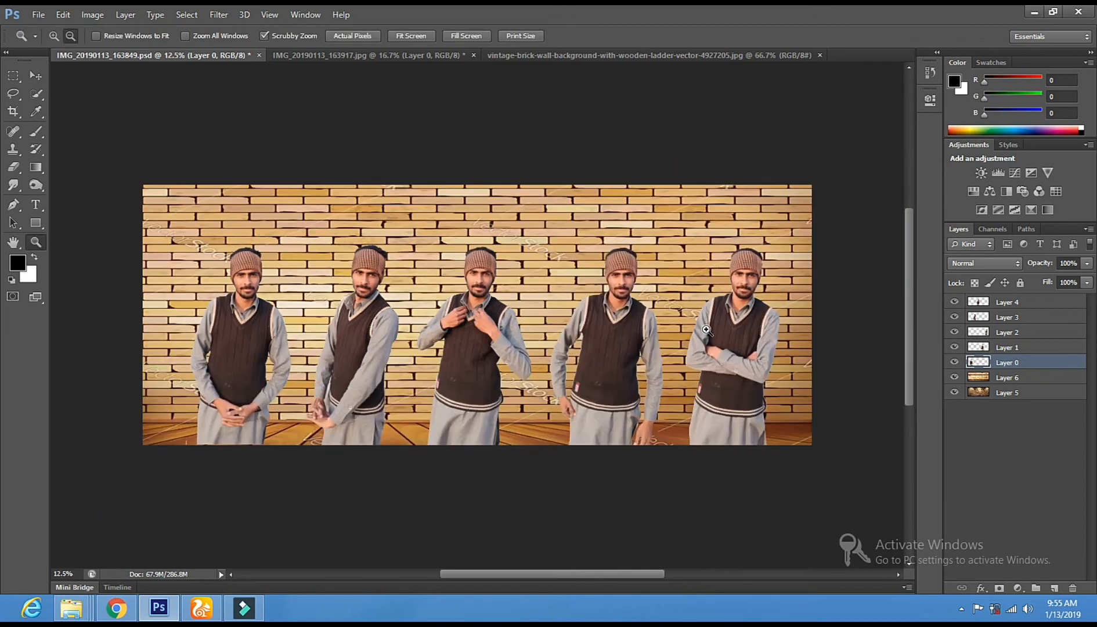
{"action": "left_click", "coordinate": [990, 380]}
{"action": "left_click", "coordinate": [36, 185]}
{"action": "right_click", "coordinate": [752, 351]}
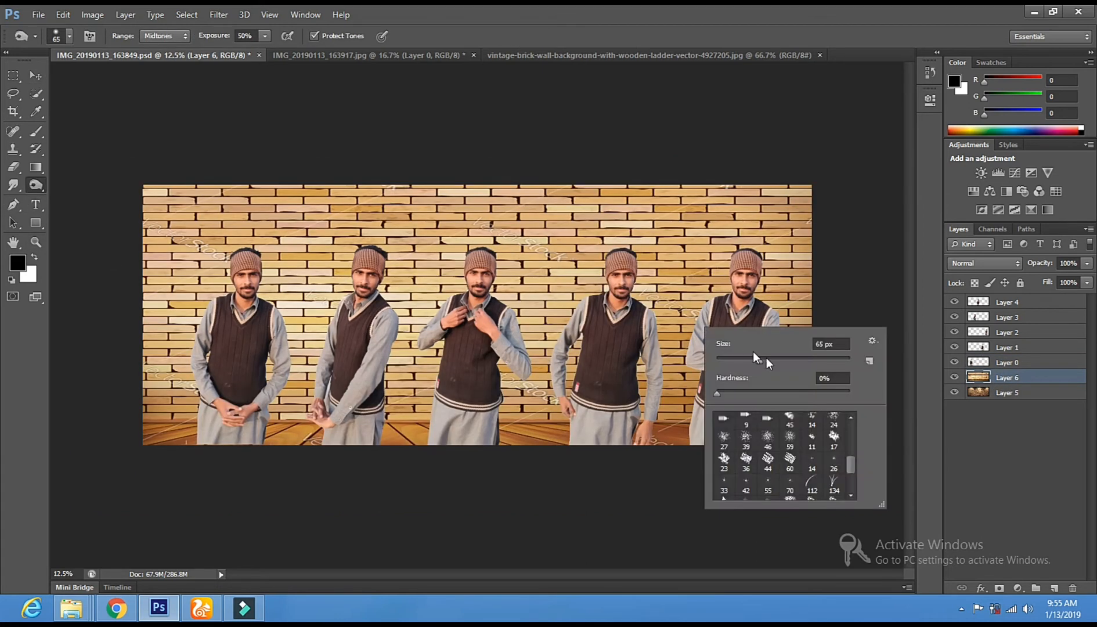
{"action": "left_click_drag", "start_coordinate": [815, 365], "coordinate": [830, 358]}
{"action": "left_click_drag", "start_coordinate": [689, 324], "coordinate": [673, 387]}
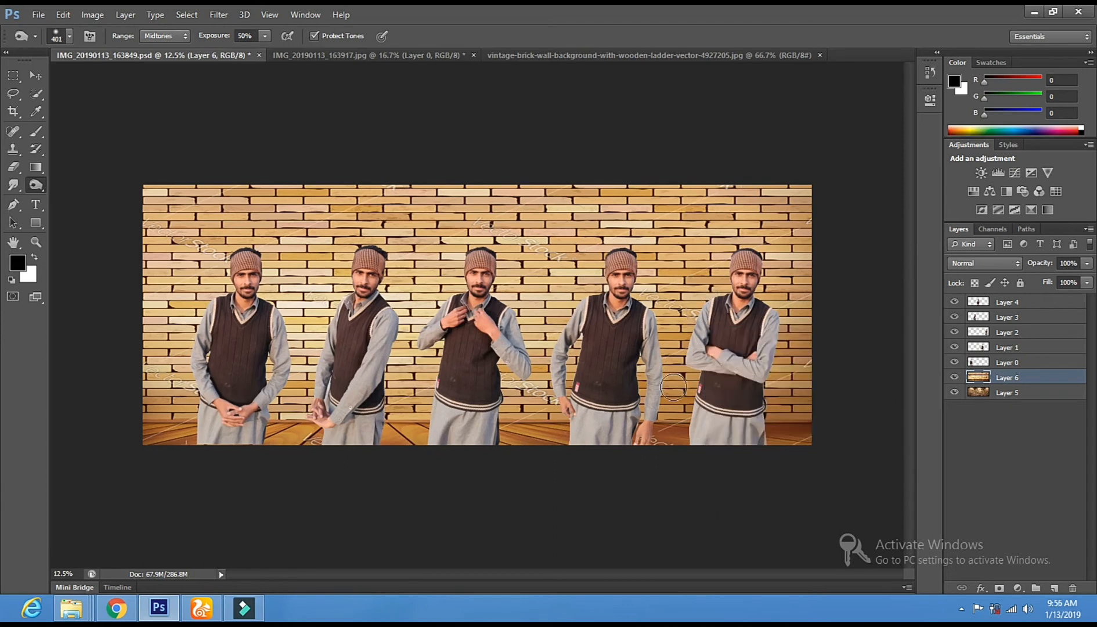
- Enlarge the Burn brush to 1057 px and darken the brick wall and floor around and between the five men
{"action": "right_click", "coordinate": [704, 315]}
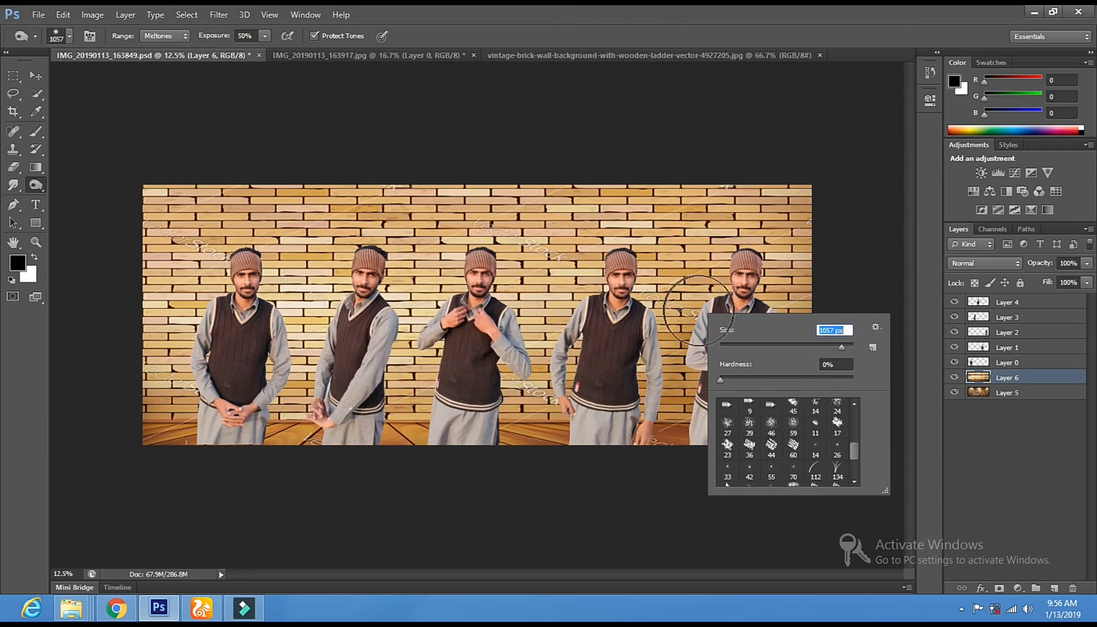
{"action": "left_click_drag", "start_coordinate": [695, 311], "coordinate": [695, 415]}
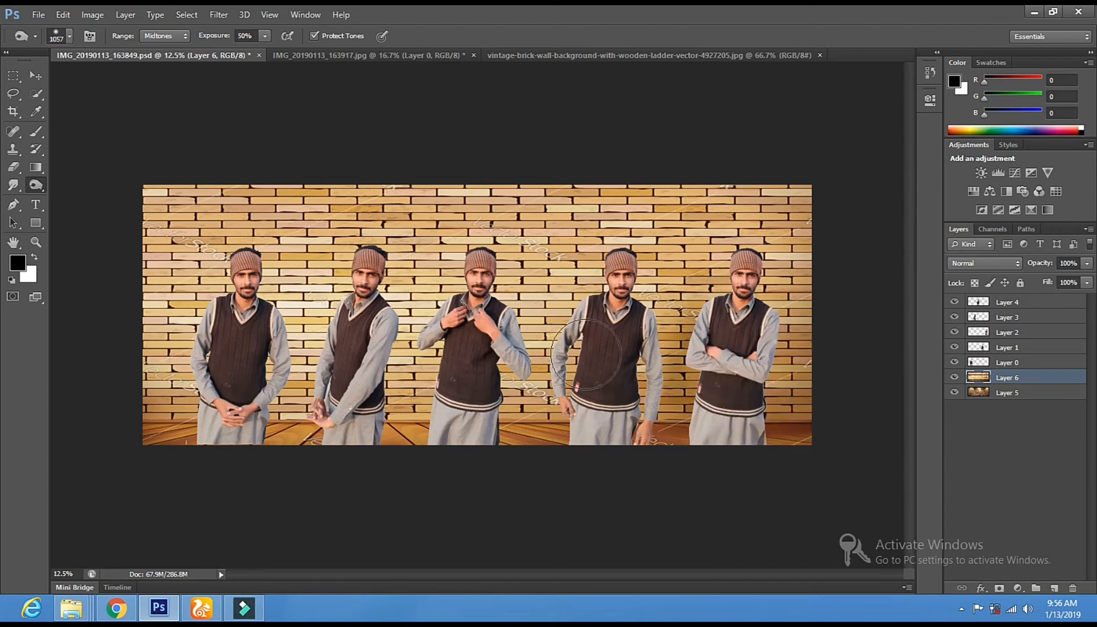
{"action": "mouse_move", "coordinate": [566, 432]}
{"action": "left_mouse_down"}
{"action": "mouse_move", "coordinate": [562, 321]}
{"action": "mouse_move", "coordinate": [563, 390]}
{"action": "left_mouse_up"}
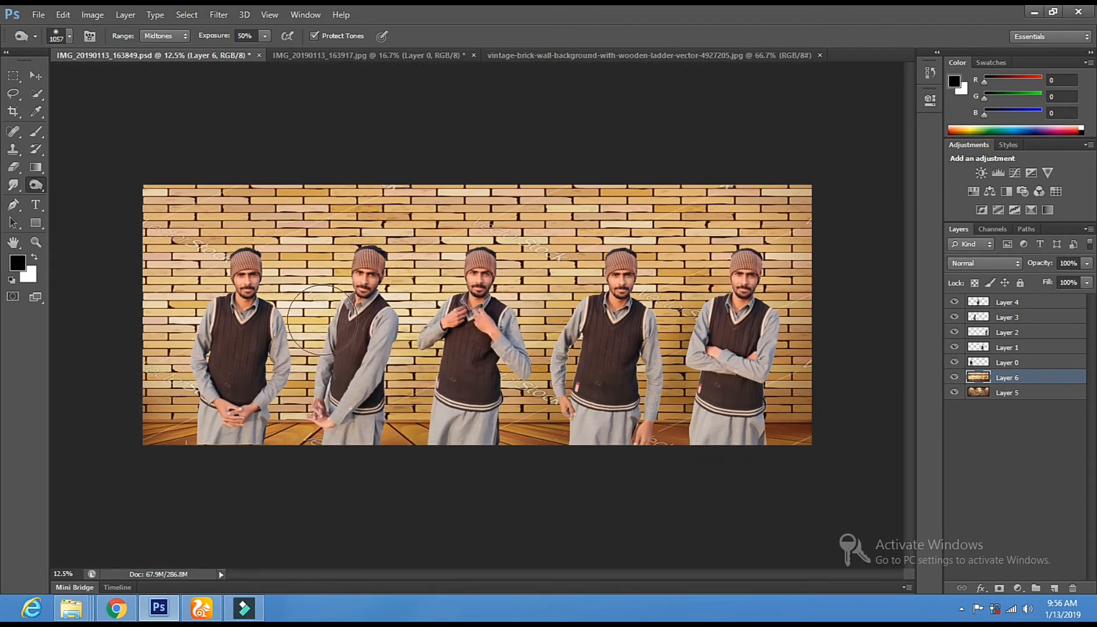
{"action": "left_click", "coordinate": [336, 341]}
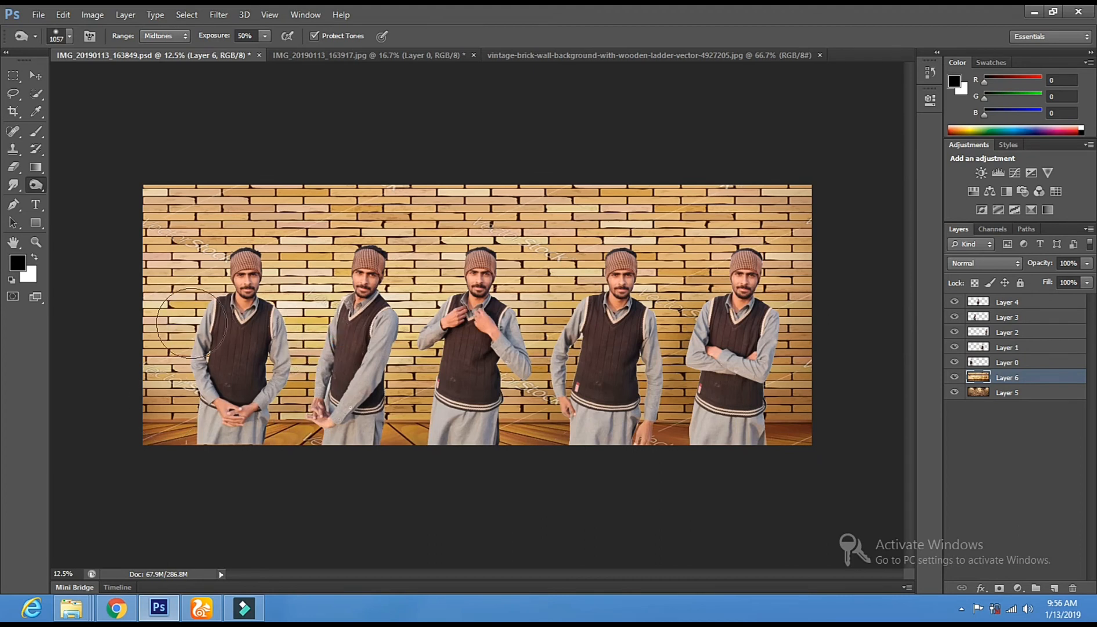
{"action": "left_click_drag", "start_coordinate": [196, 341], "coordinate": [190, 395]}
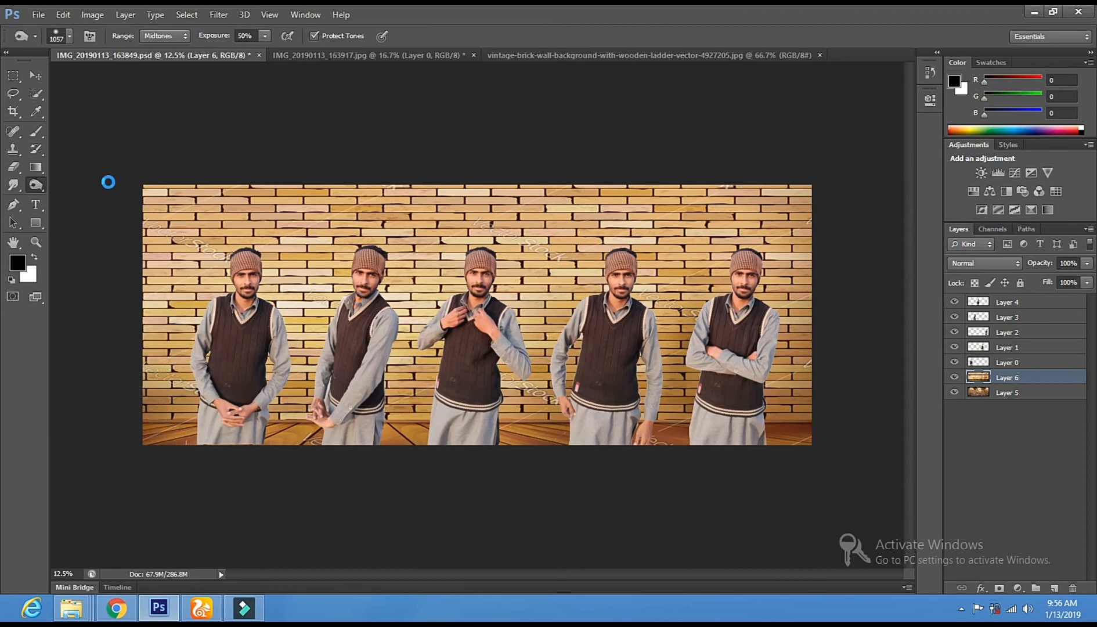
{"action": "left_click", "coordinate": [32, 80]}
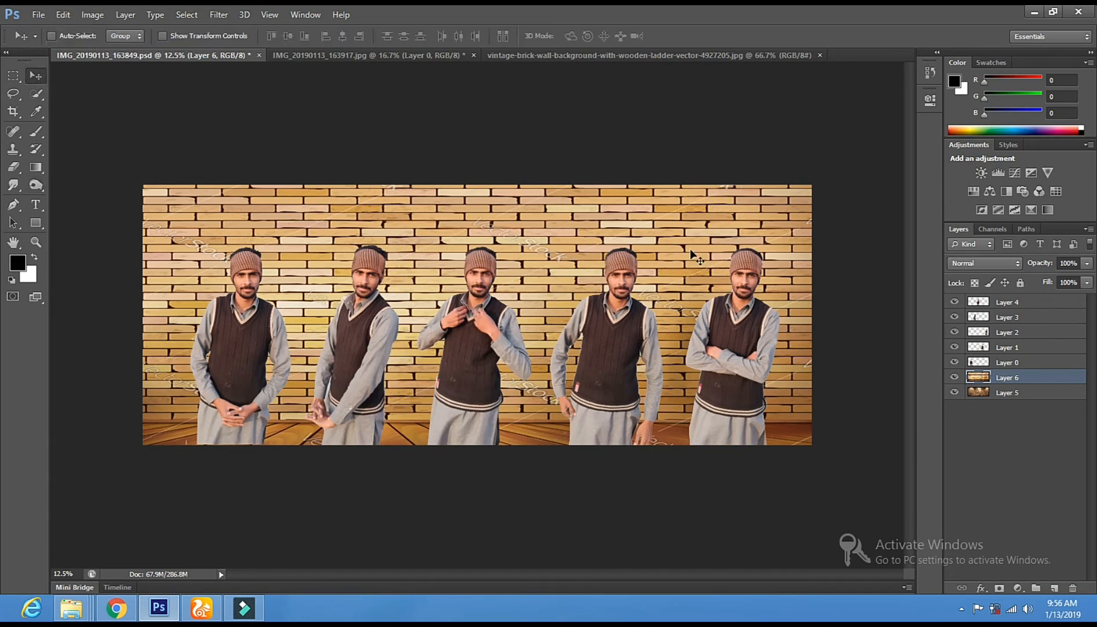
- Recolour the brick wall on Layer 6 with Hue/Saturation, setting Hue to +24 and Saturation to +12
{"action": "left_click", "coordinate": [89, 14]}
{"action": "mouse_move", "coordinate": [115, 51]}
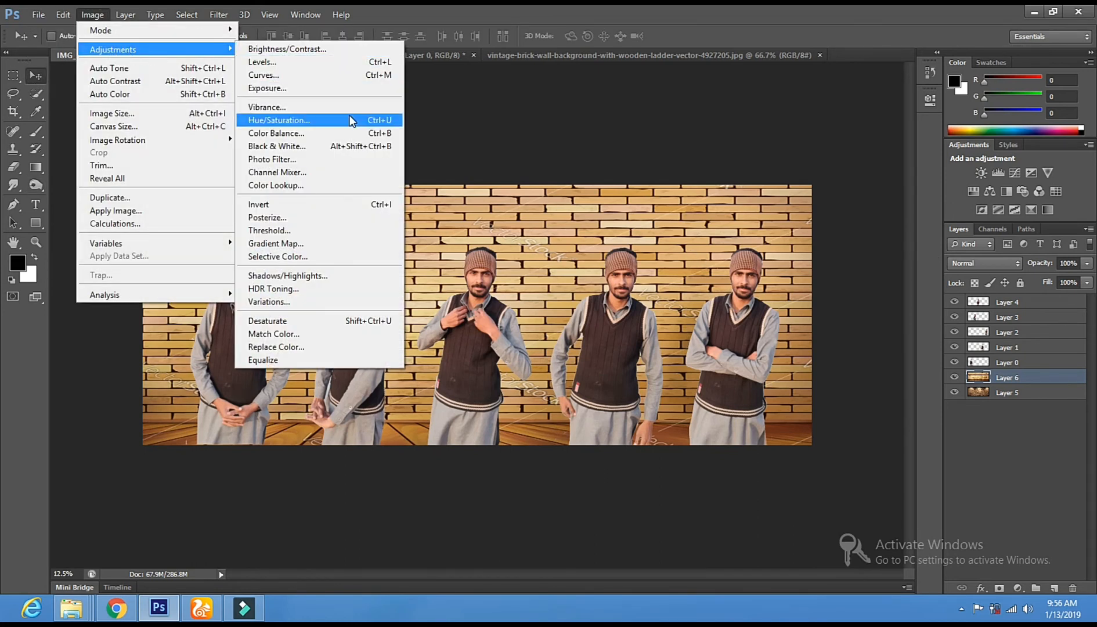
{"action": "left_click", "coordinate": [350, 120]}
{"action": "left_click_drag", "start_coordinate": [757, 131], "coordinate": [997, 55]}
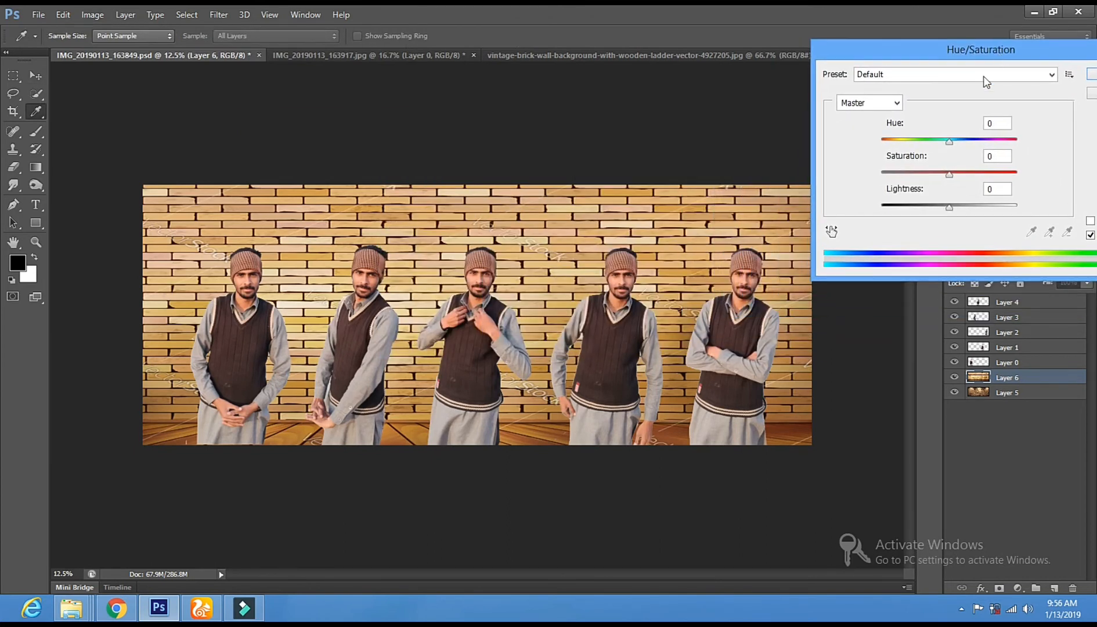
{"action": "left_click_drag", "start_coordinate": [950, 143], "coordinate": [869, 143]}
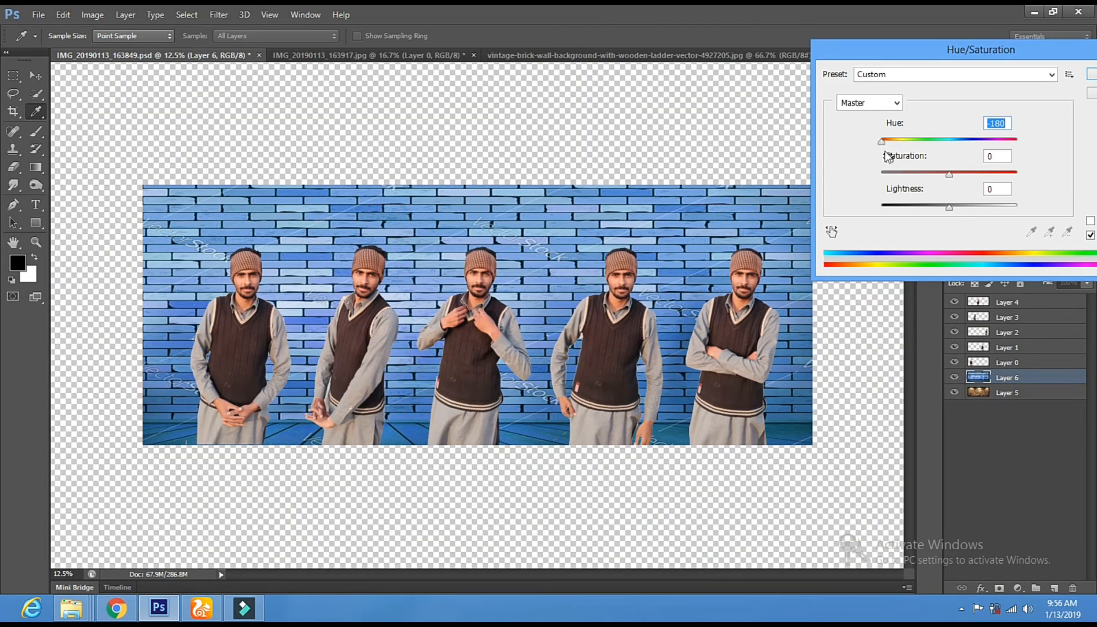
{"action": "left_click_drag", "start_coordinate": [882, 143], "coordinate": [920, 140]}
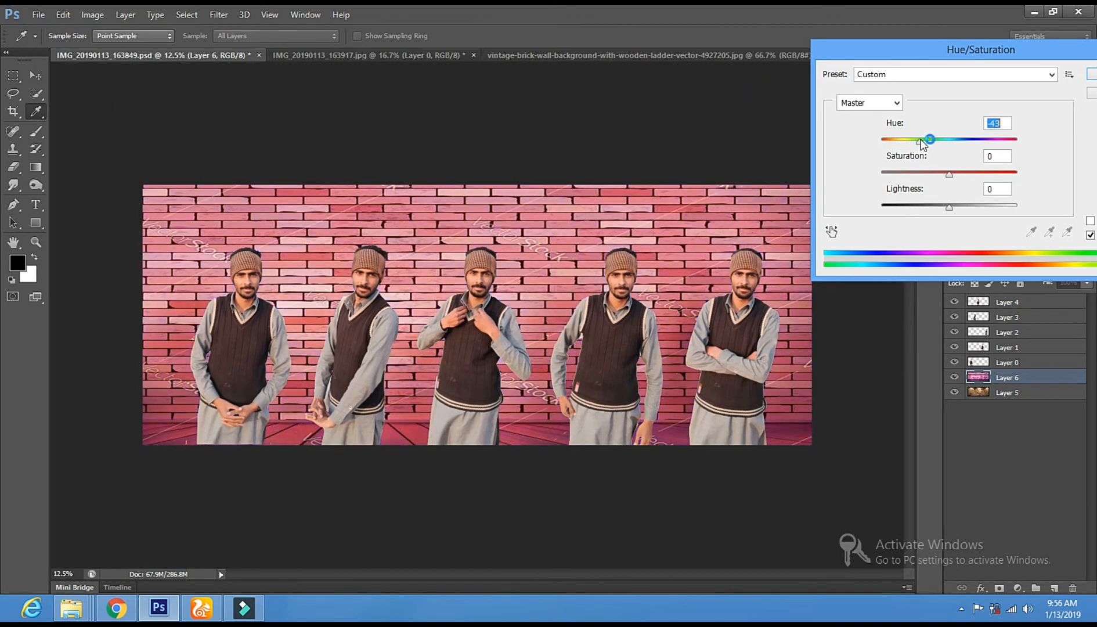
{"action": "left_click_drag", "start_coordinate": [932, 139], "coordinate": [964, 139]}
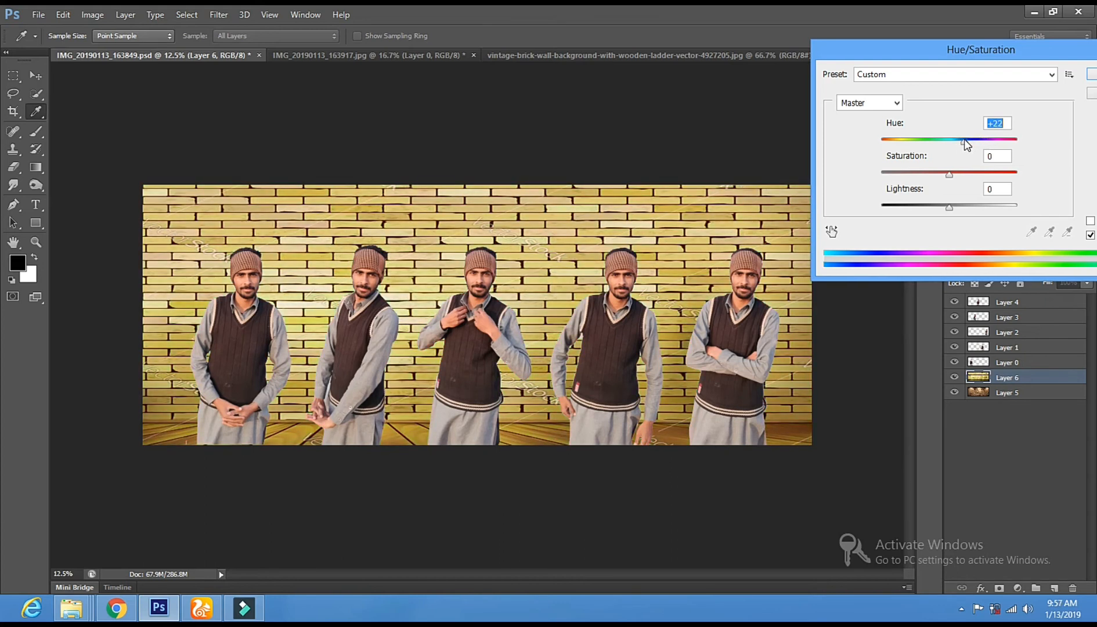
{"action": "mouse_move", "coordinate": [953, 176]}
{"action": "left_mouse_down"}
{"action": "mouse_move", "coordinate": [994, 177]}
{"action": "mouse_move", "coordinate": [931, 169]}
{"action": "mouse_move", "coordinate": [951, 170]}
{"action": "left_mouse_up"}
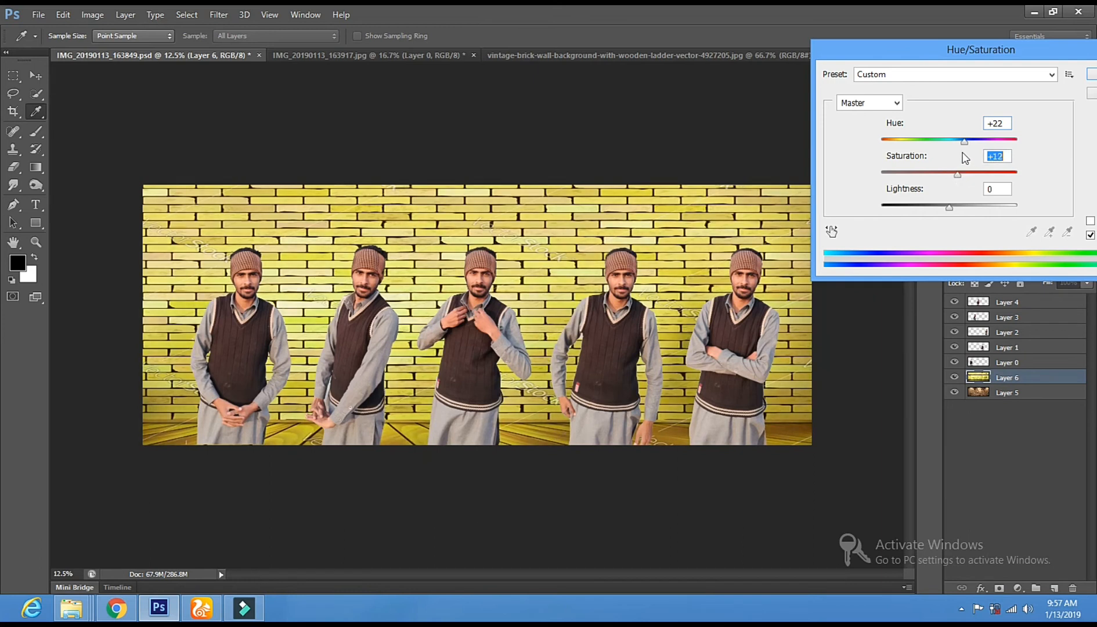
{"action": "left_click_drag", "start_coordinate": [965, 145], "coordinate": [968, 146]}
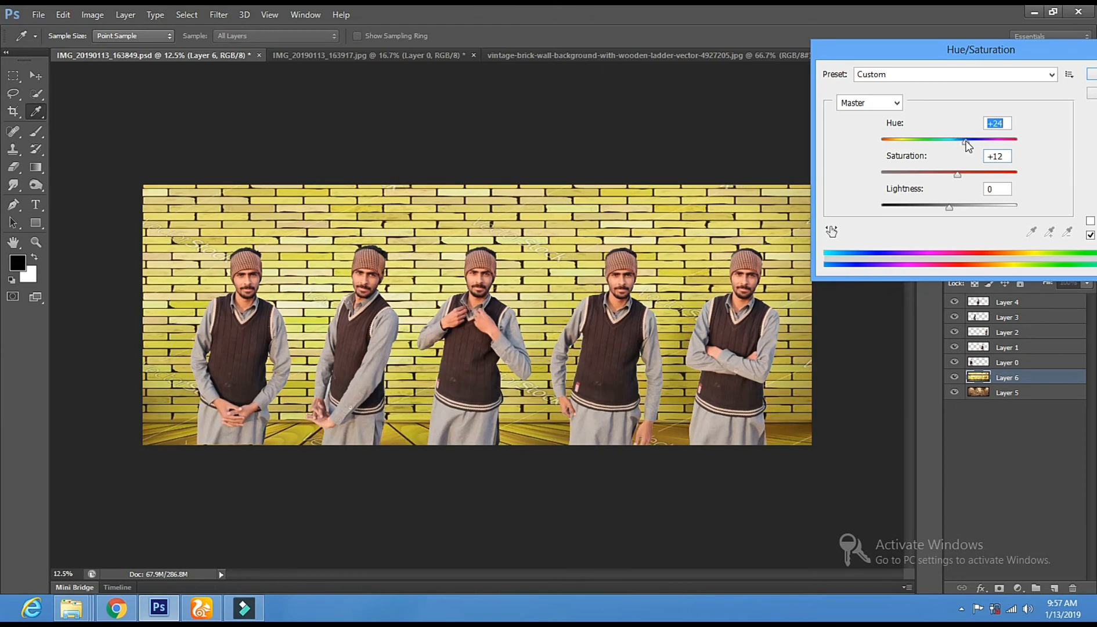
{"action": "left_click", "coordinate": [1090, 76]}
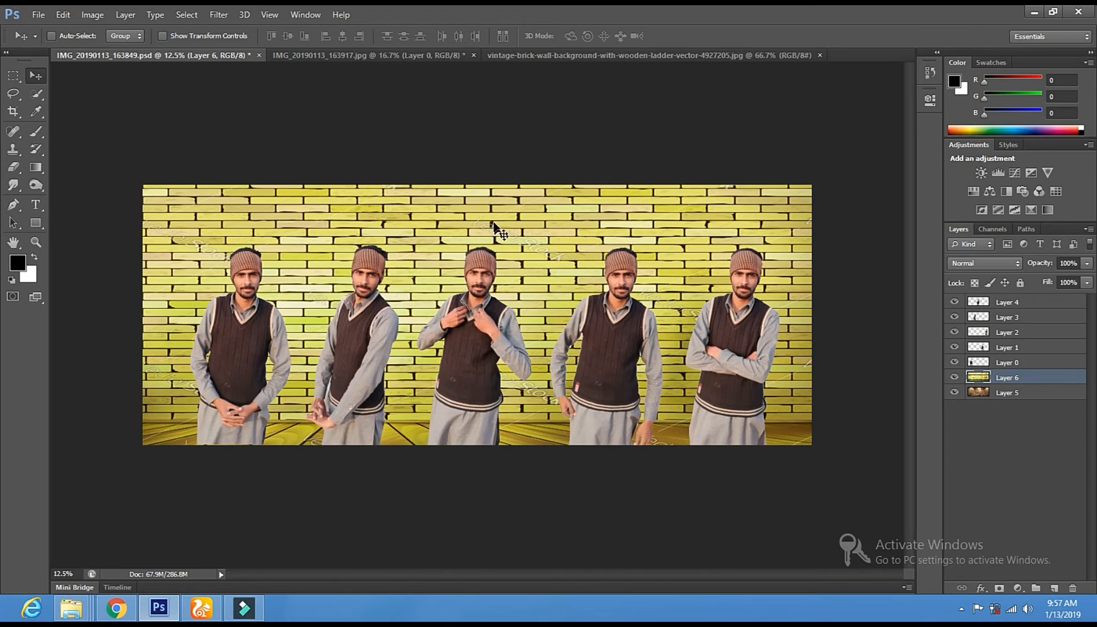
- Shift the brick wall on Layer 6 to orange with Hue/Saturation, setting Hue to -34
{"action": "left_click", "coordinate": [92, 14]}
{"action": "mouse_move", "coordinate": [111, 45]}
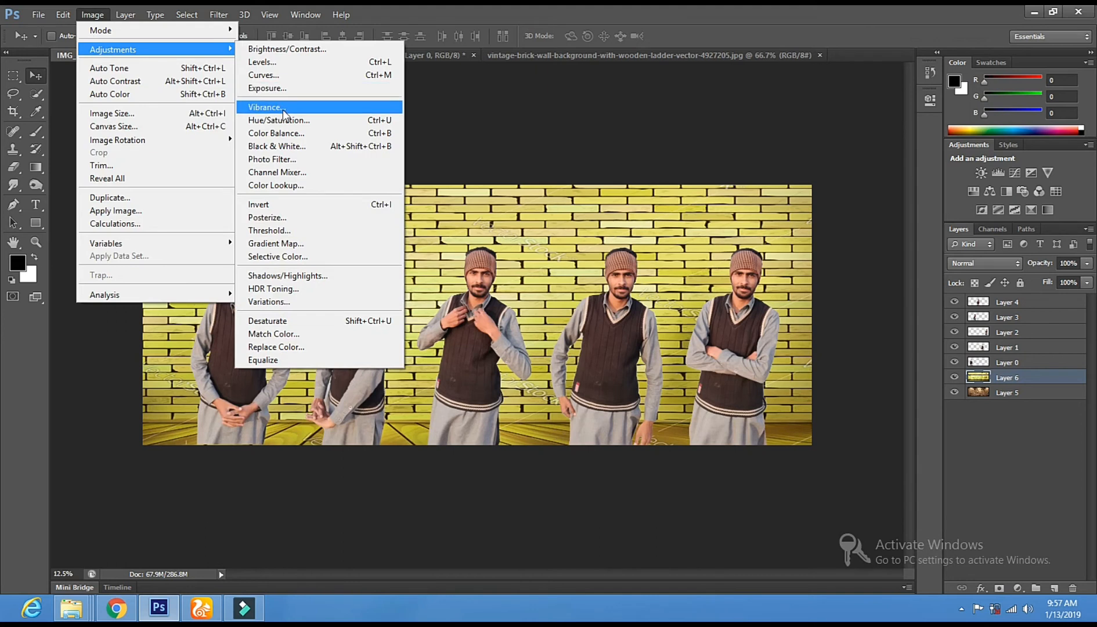
{"action": "left_click", "coordinate": [287, 120]}
{"action": "left_click_drag", "start_coordinate": [944, 140], "coordinate": [927, 142]}
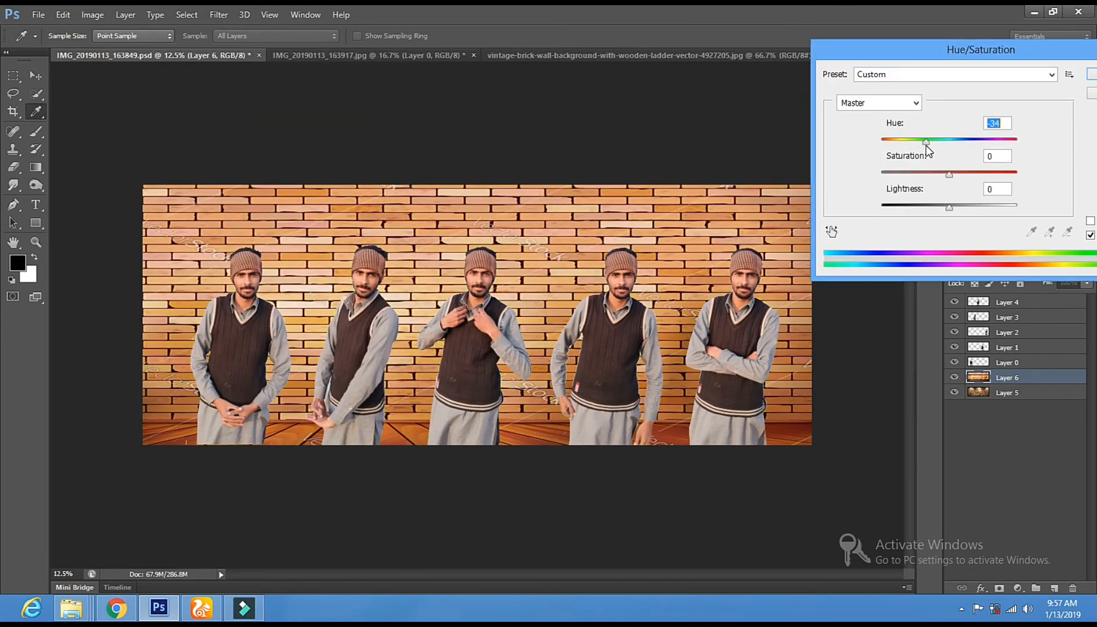
{"action": "key", "text": "Return"}
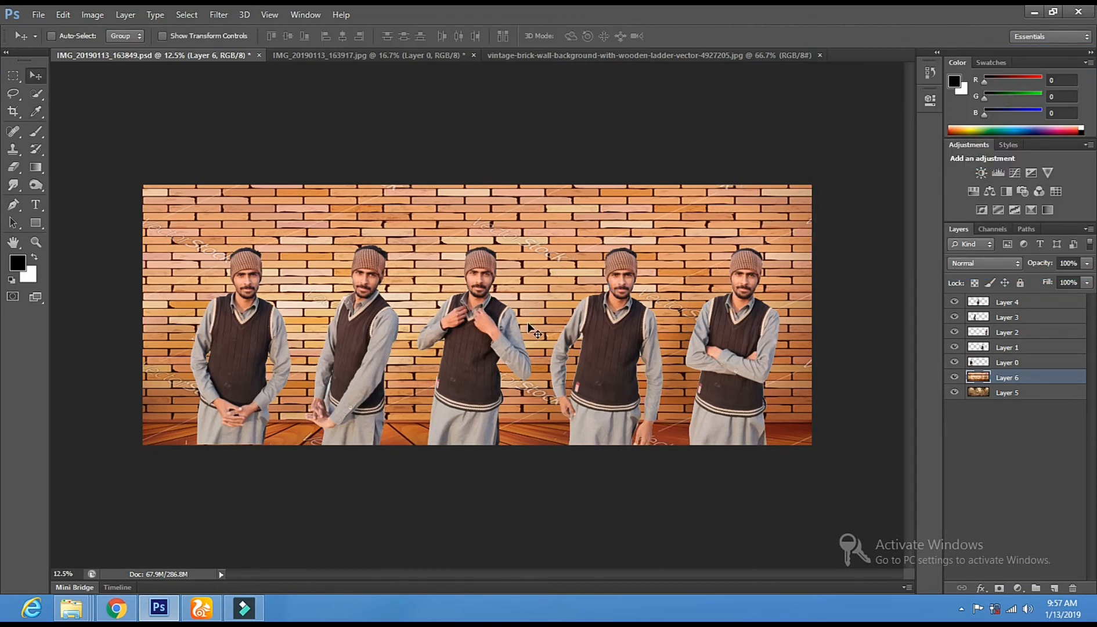
- Select Layer 0 with the first man and brighten it slightly with Curves, raising input 124 to output 131
{"action": "right_click", "coordinate": [226, 342]}
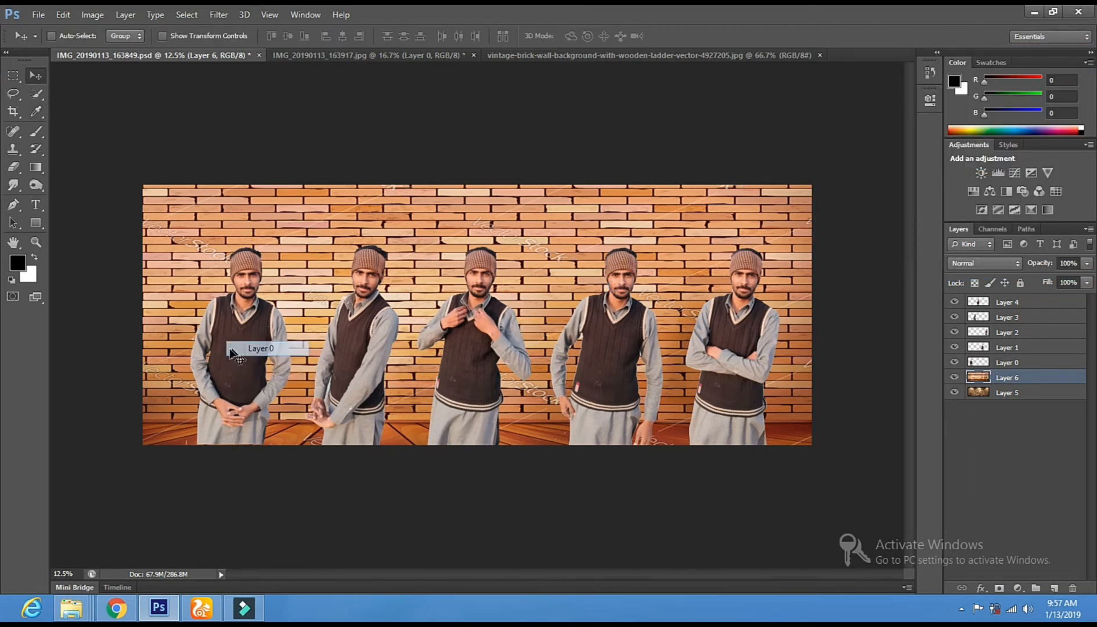
{"action": "left_click", "coordinate": [261, 349]}
{"action": "left_click", "coordinate": [96, 14]}
{"action": "mouse_move", "coordinate": [105, 49]}
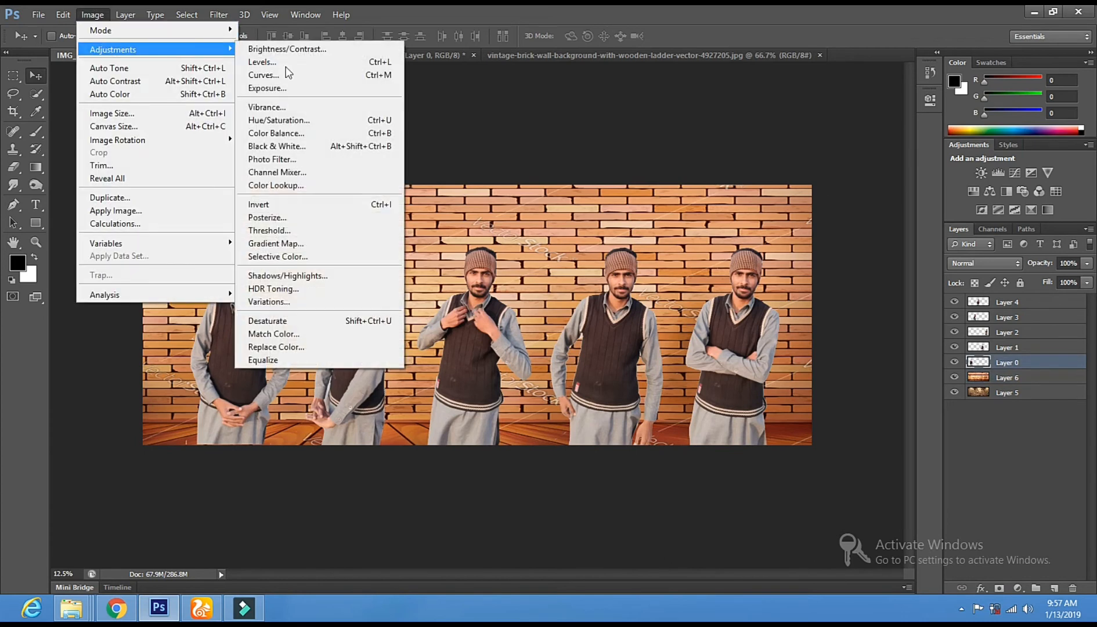
{"action": "left_click", "coordinate": [291, 74]}
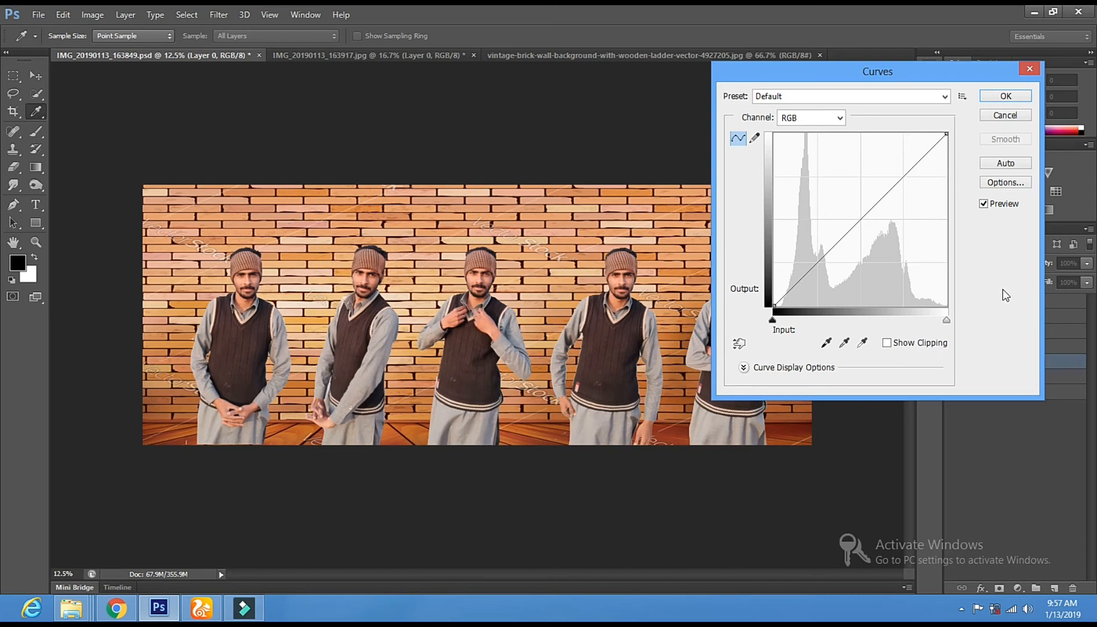
{"action": "left_click_drag", "start_coordinate": [859, 218], "coordinate": [858, 217]}
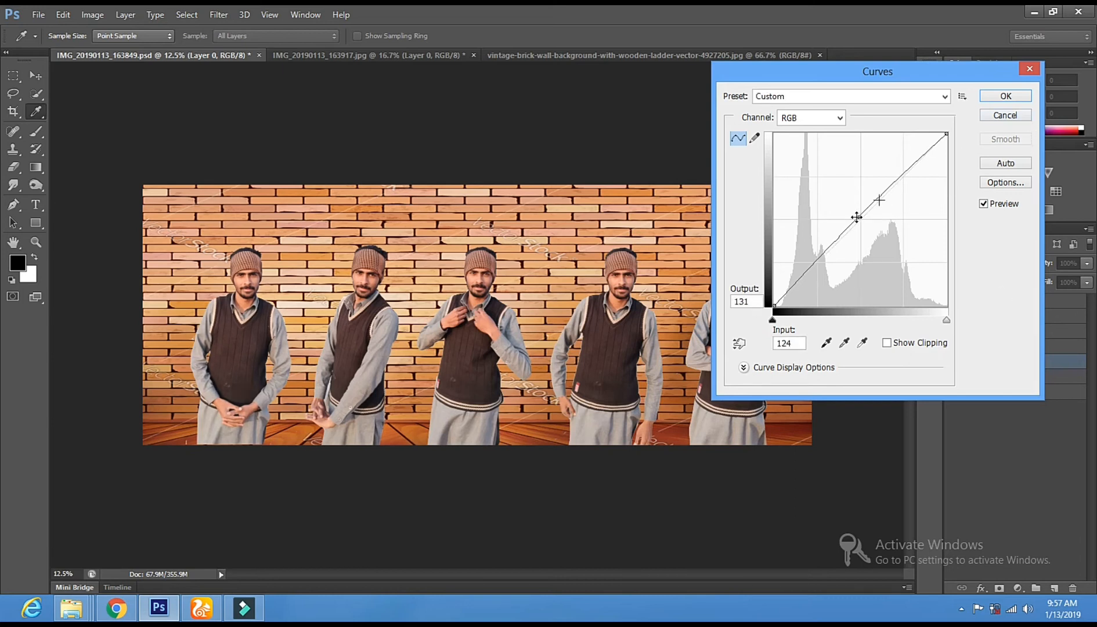
{"action": "left_click", "coordinate": [1006, 96]}
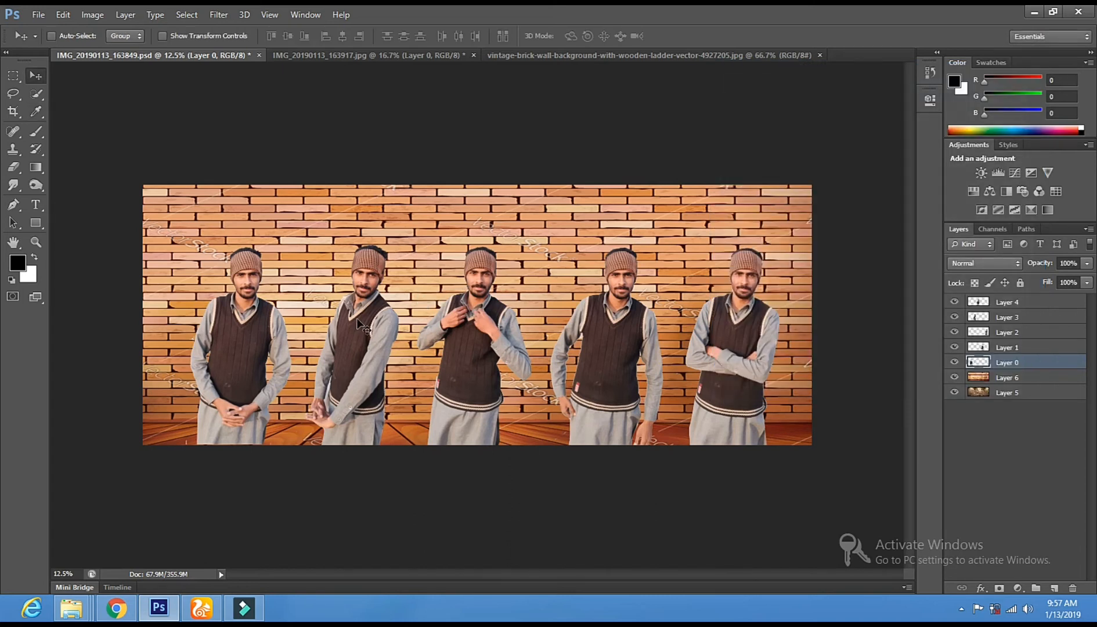
- Select Layer 3 with the second man and brighten it with Curves, raising input 121 to output 128
{"action": "right_click", "coordinate": [354, 322]}
{"action": "left_click", "coordinate": [371, 330]}
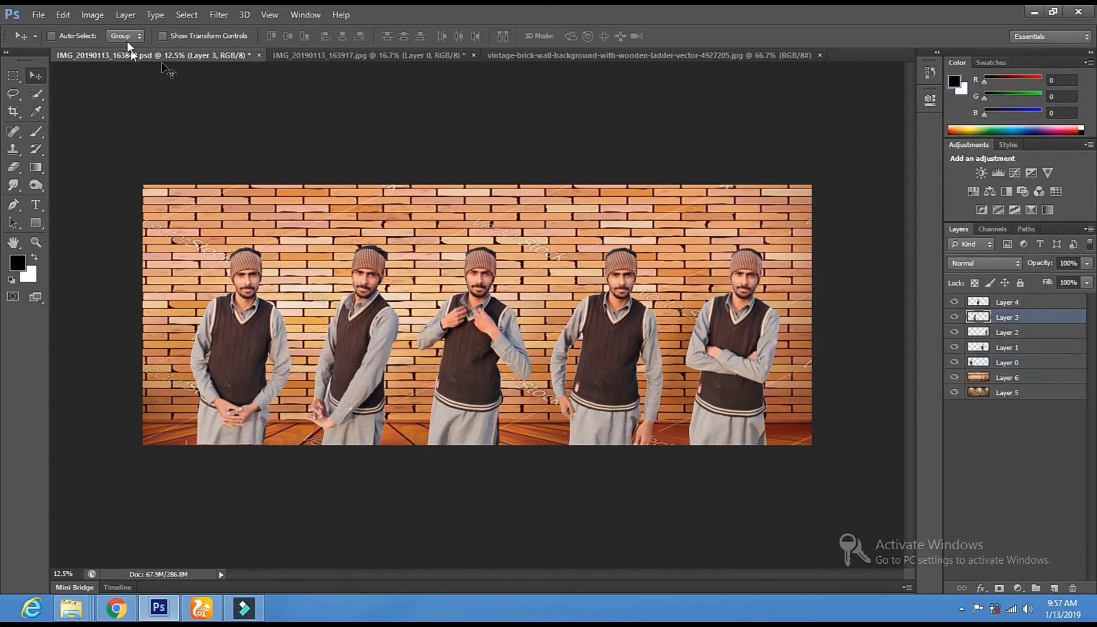
{"action": "left_click", "coordinate": [92, 14]}
{"action": "mouse_move", "coordinate": [110, 49]}
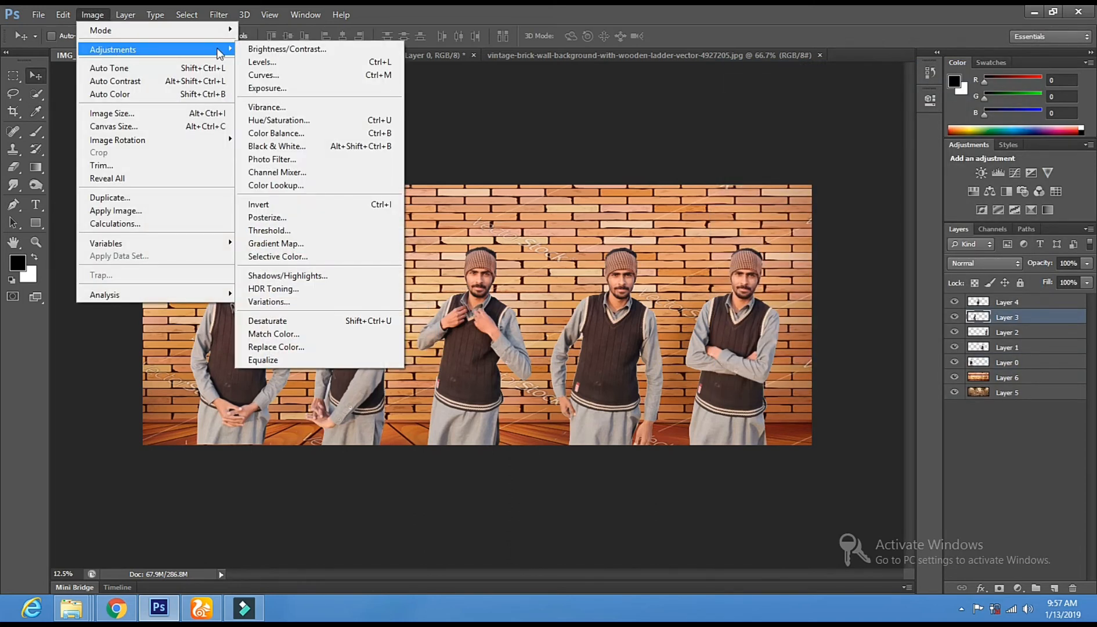
{"action": "left_click", "coordinate": [317, 77]}
{"action": "left_click_drag", "start_coordinate": [858, 227], "coordinate": [856, 220]}
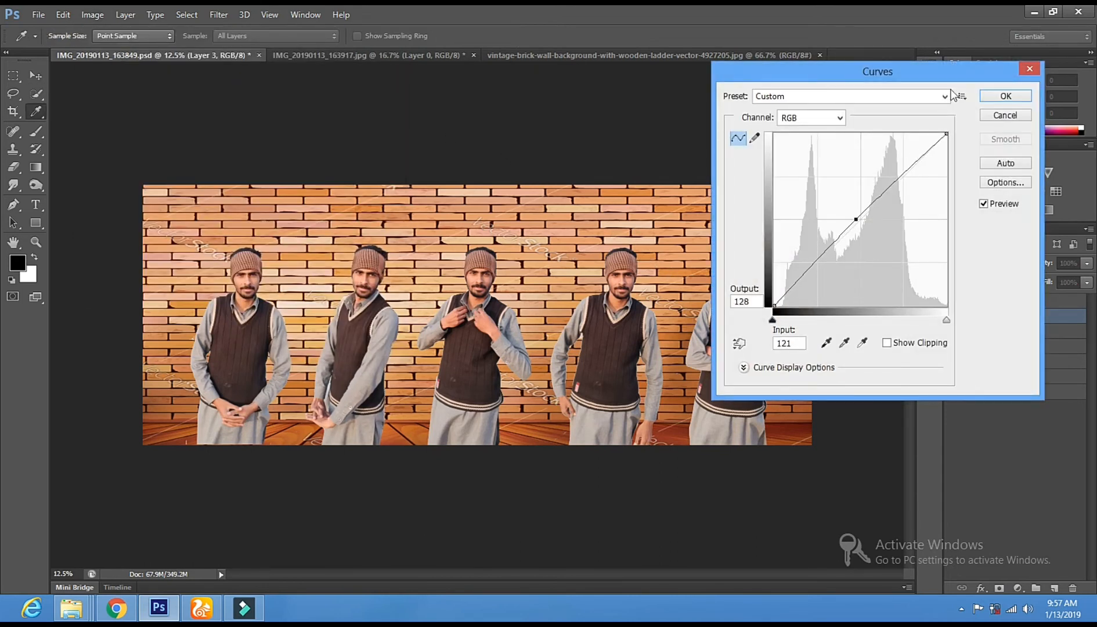
{"action": "left_click", "coordinate": [1004, 96]}
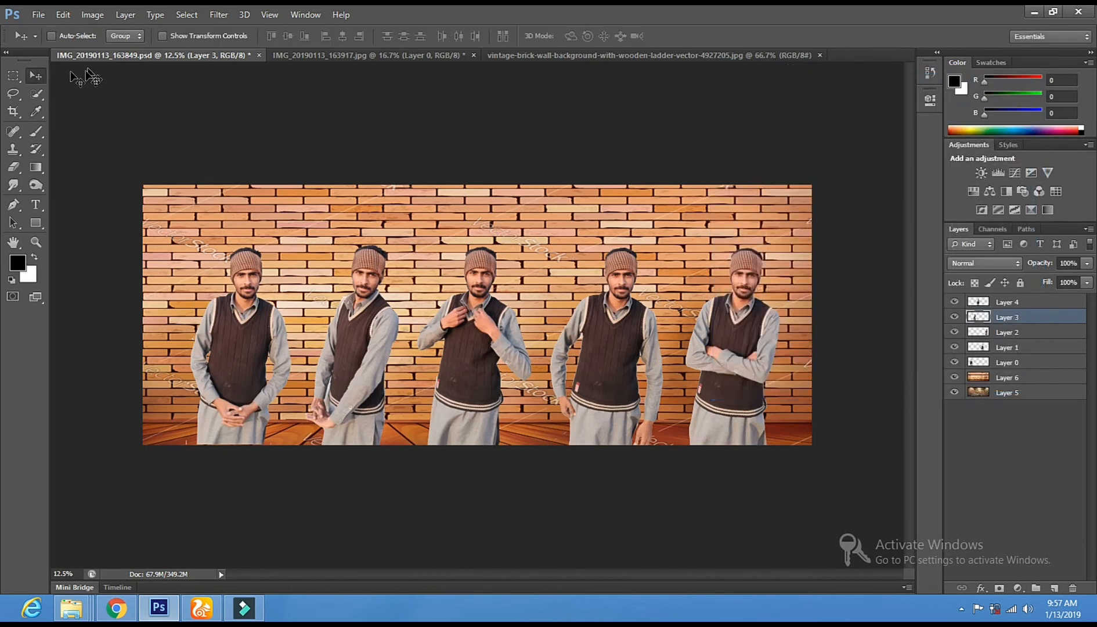
- Select Layer 4 with the third man and brighten it with Curves, raising input 124 to output 131
{"action": "right_click", "coordinate": [465, 318]}
{"action": "left_click", "coordinate": [473, 328]}
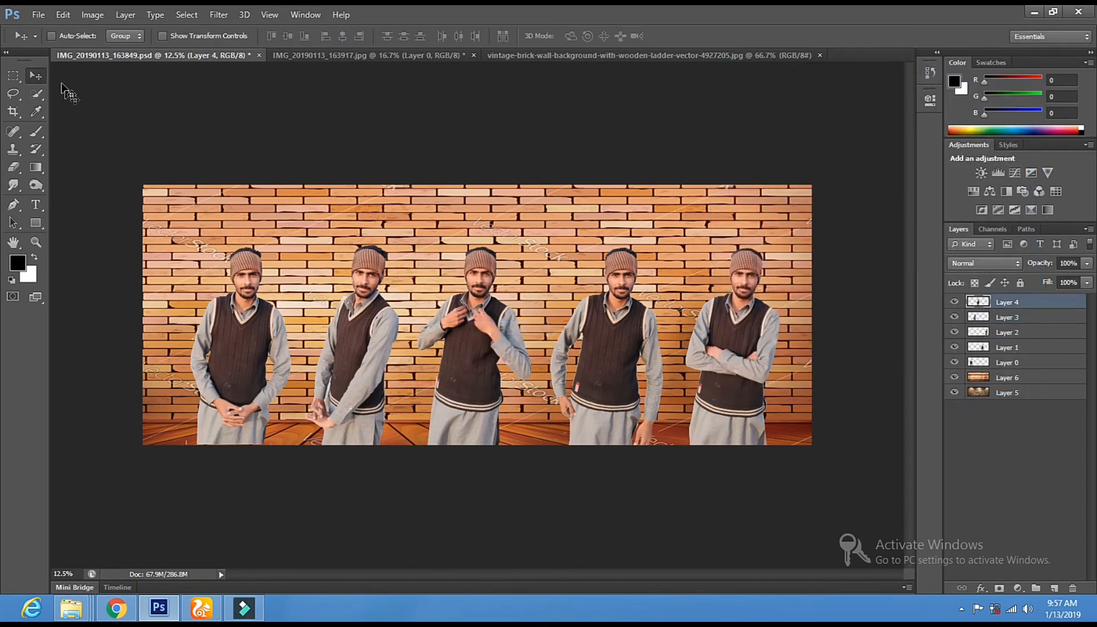
{"action": "left_click", "coordinate": [85, 19]}
{"action": "left_click", "coordinate": [92, 18]}
{"action": "left_click", "coordinate": [95, 19]}
{"action": "mouse_move", "coordinate": [100, 48]}
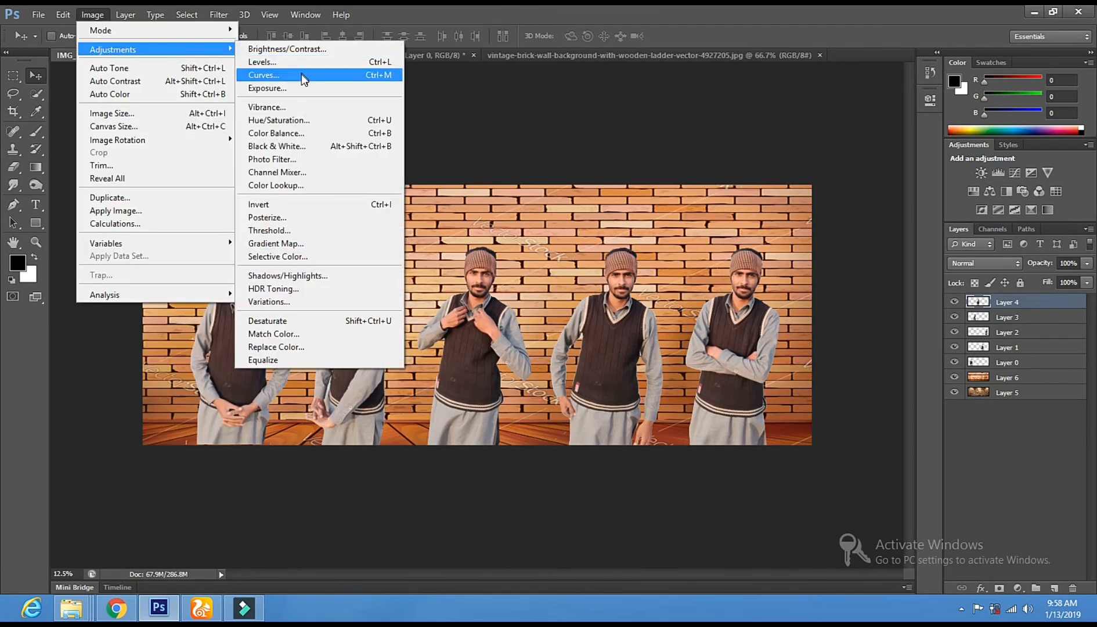
{"action": "left_click", "coordinate": [290, 75]}
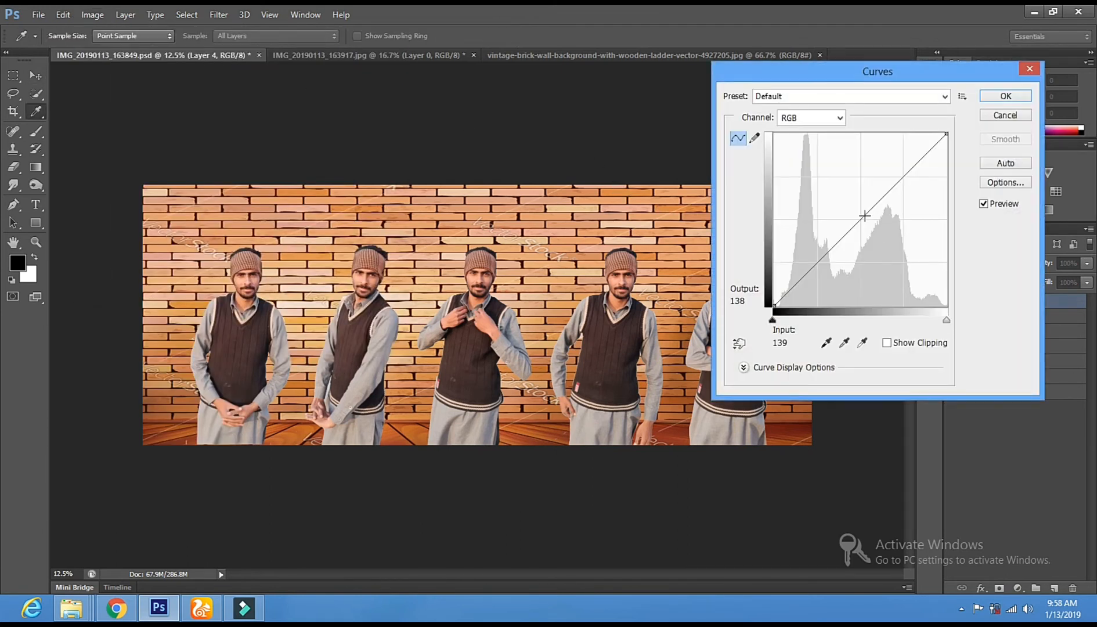
{"action": "left_click_drag", "start_coordinate": [857, 222], "coordinate": [857, 217]}
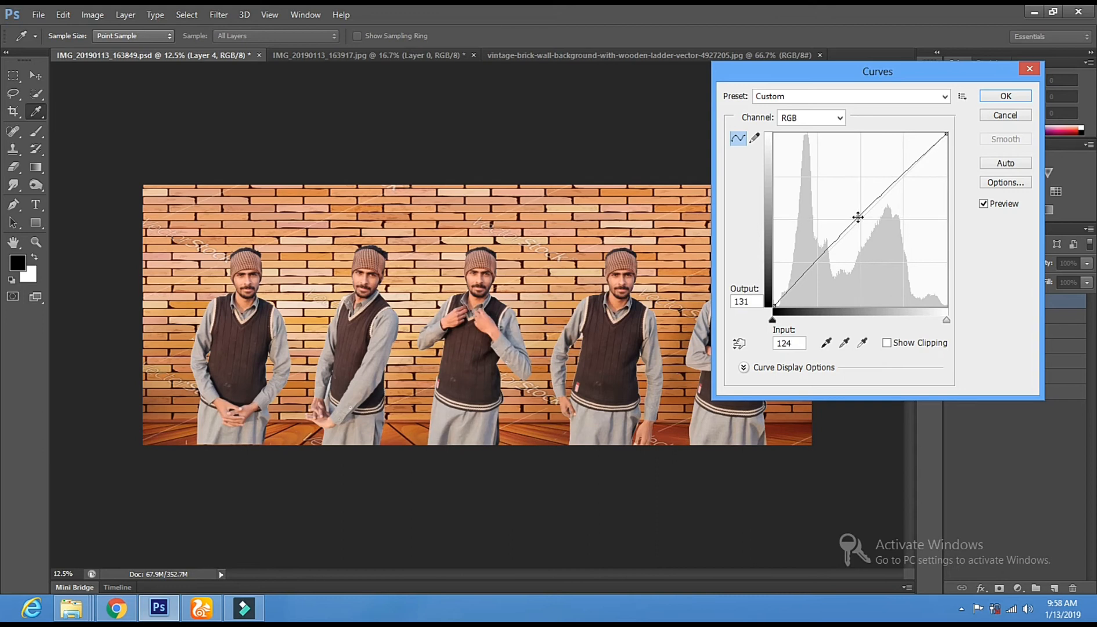
{"action": "left_click", "coordinate": [1006, 97]}
{"action": "key", "text": "v"}
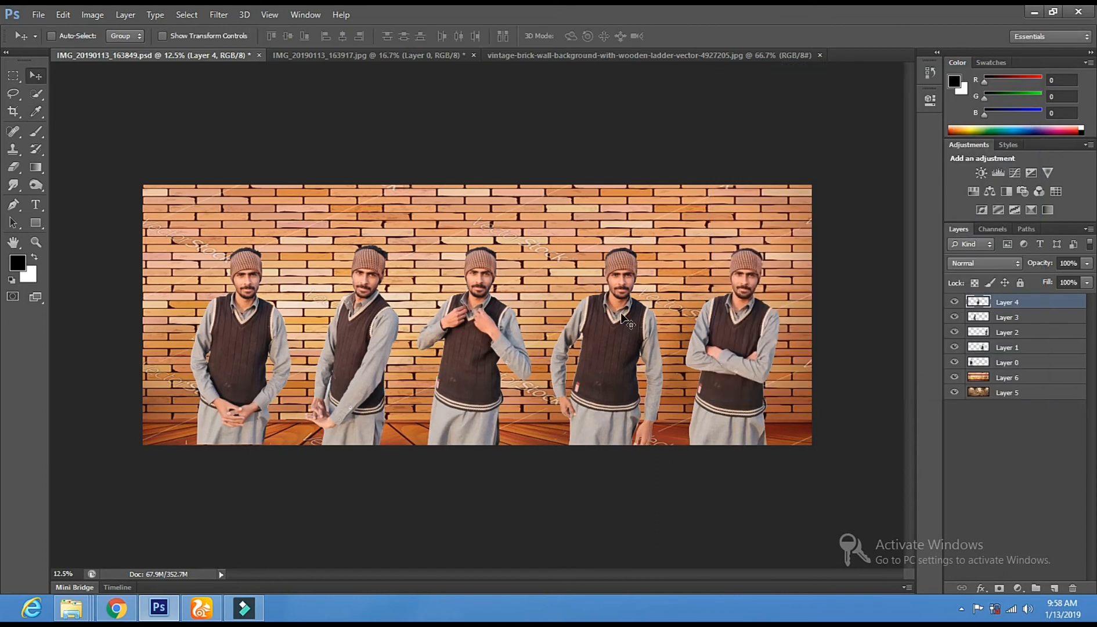
- Select Layer 1 with the fourth man and brighten it with Curves, raising input 123 to output 135
{"action": "right_click", "coordinate": [613, 315]}
{"action": "left_click", "coordinate": [632, 323]}
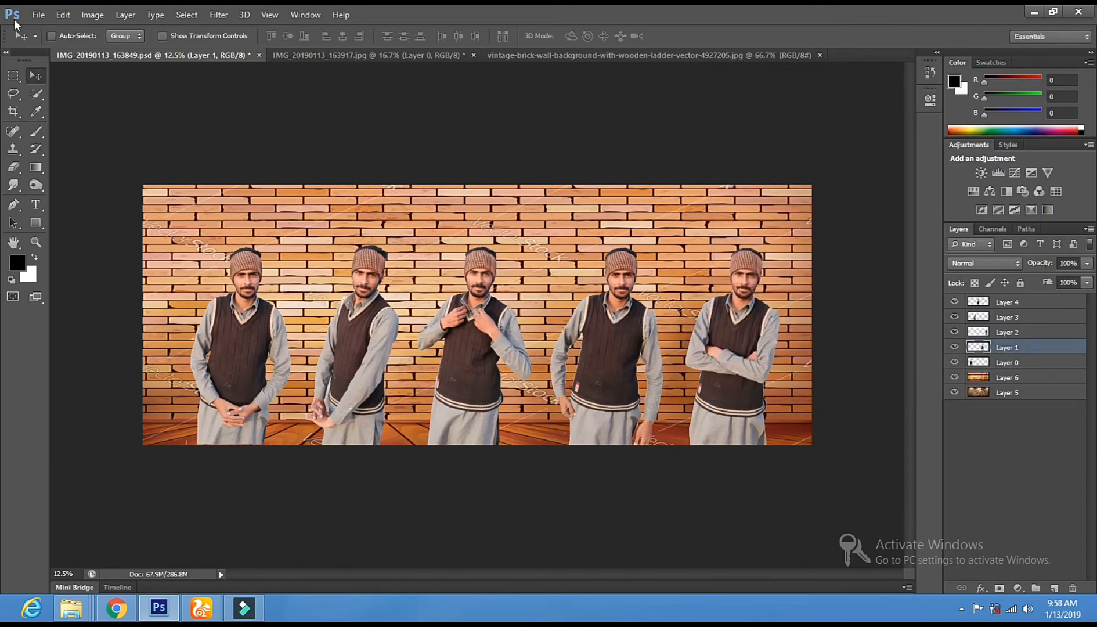
{"action": "left_click", "coordinate": [84, 16]}
{"action": "mouse_move", "coordinate": [124, 56]}
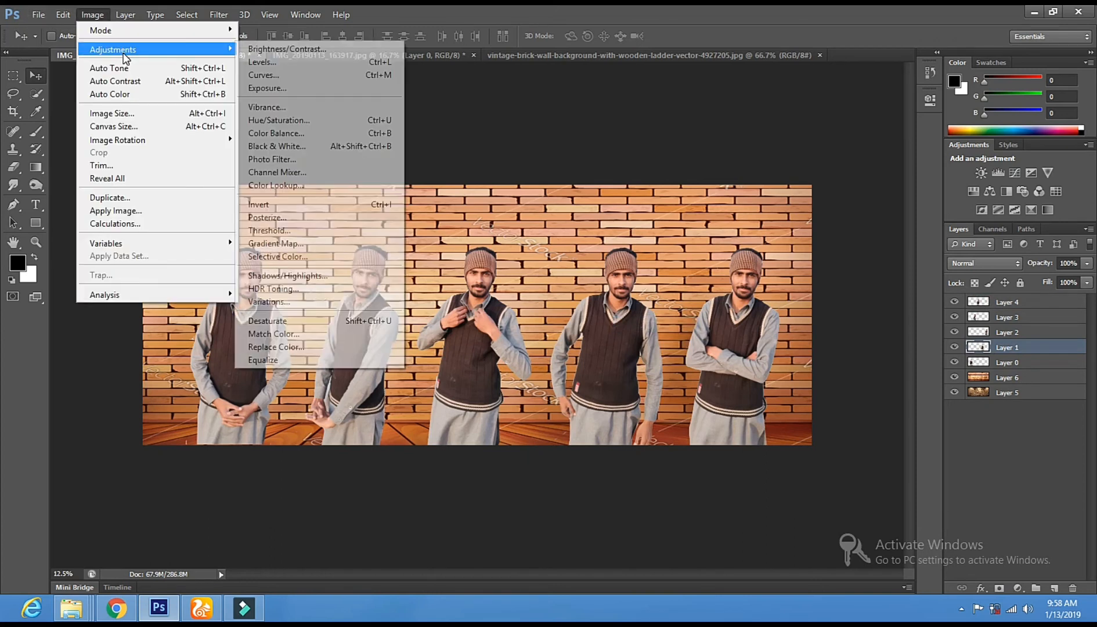
{"action": "left_click", "coordinate": [291, 75]}
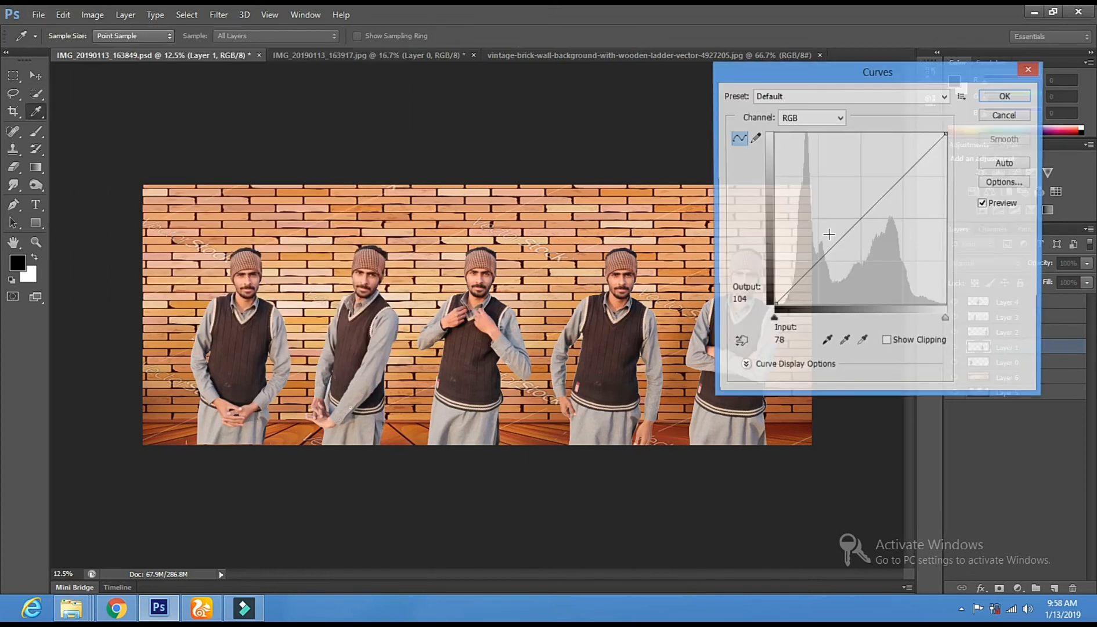
{"action": "mouse_move", "coordinate": [860, 220]}
{"action": "left_mouse_down"}
{"action": "mouse_move", "coordinate": [828, 194]}
{"action": "mouse_move", "coordinate": [857, 215]}
{"action": "left_mouse_up"}
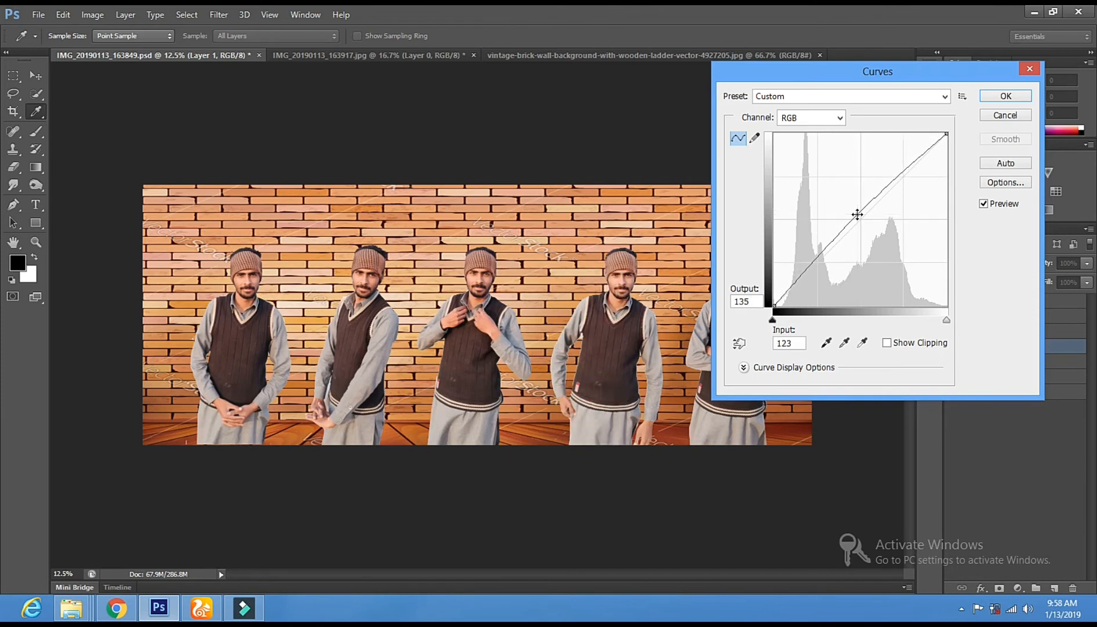
{"action": "left_click", "coordinate": [1005, 96]}
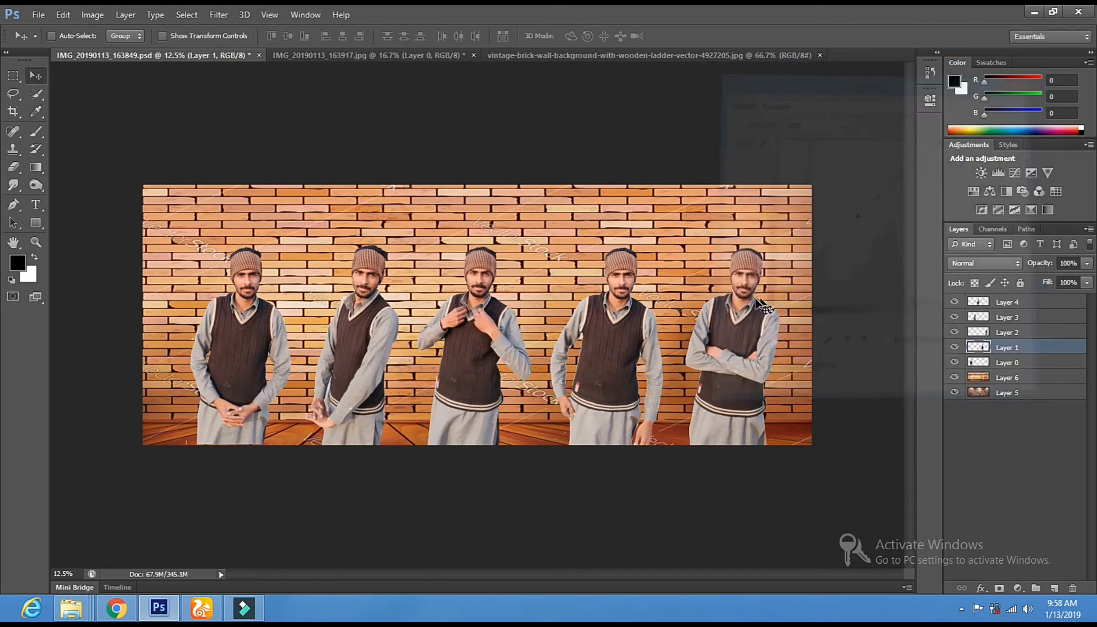
- Select Layer 2, which holds the fifth man with crossed arms
{"action": "right_click", "coordinate": [730, 323]}
{"action": "left_click", "coordinate": [749, 334]}
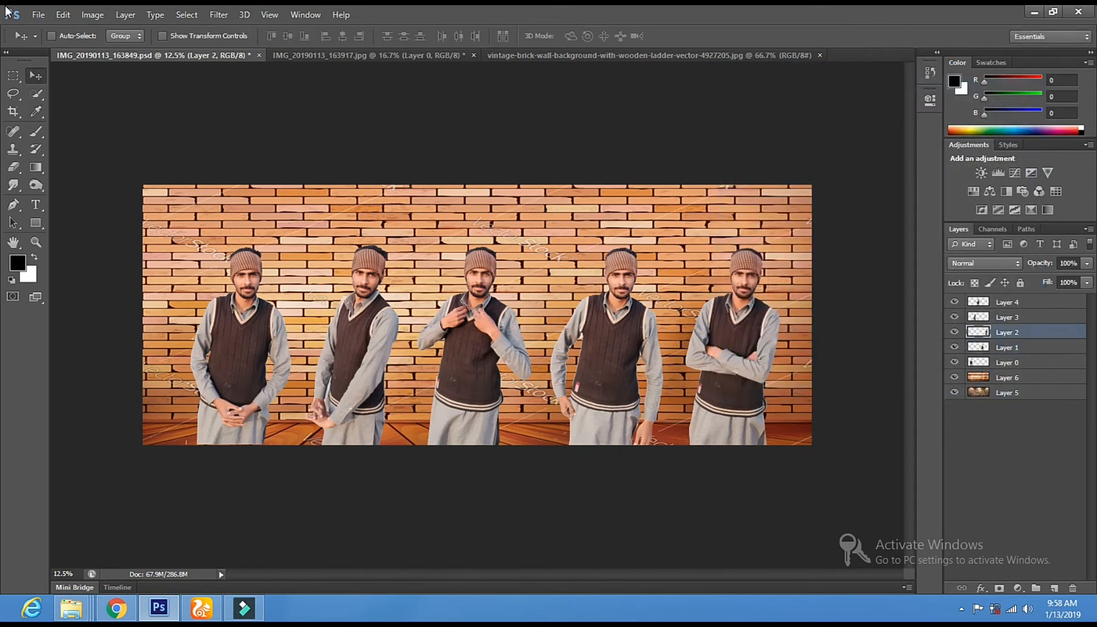
{"action": "left_click", "coordinate": [94, 15]}
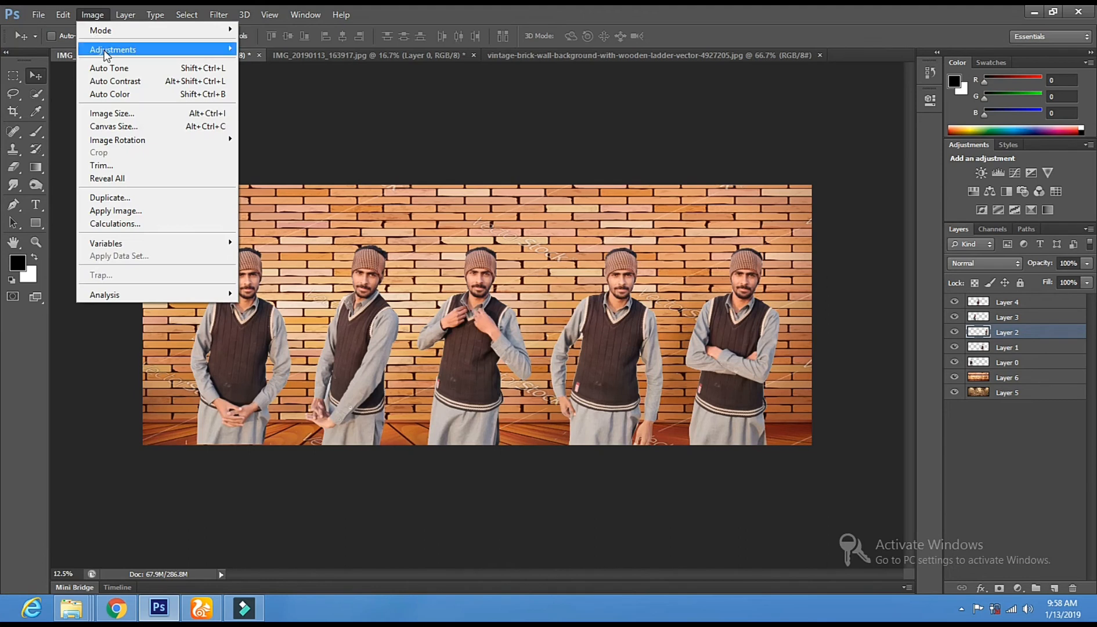
{"action": "mouse_move", "coordinate": [106, 56]}
{"action": "left_click", "coordinate": [303, 61]}
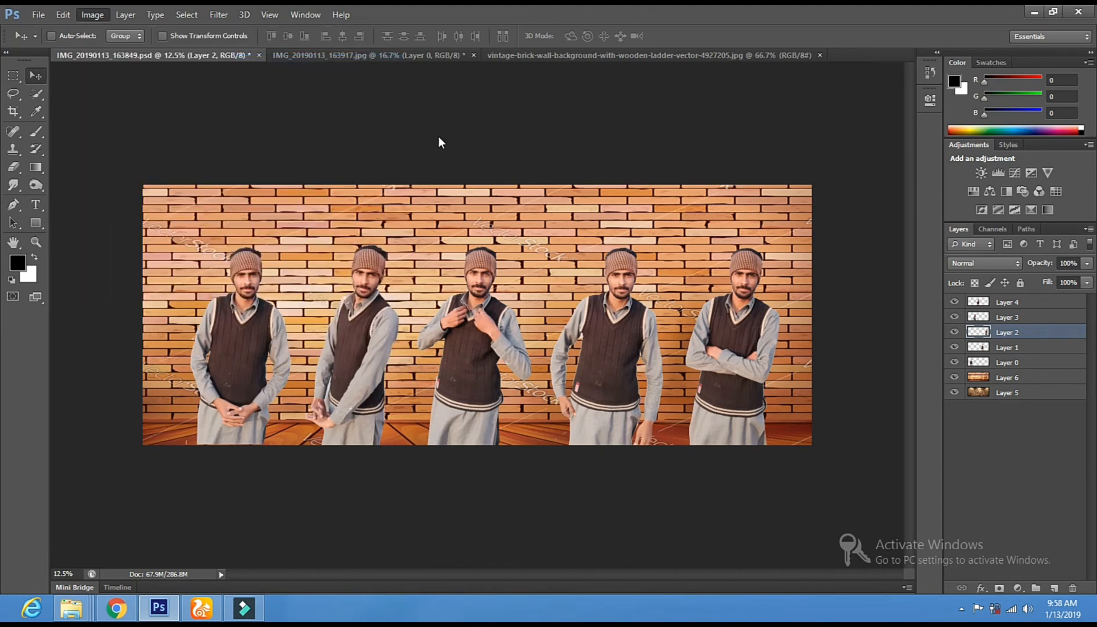
{"action": "left_click", "coordinate": [667, 167]}
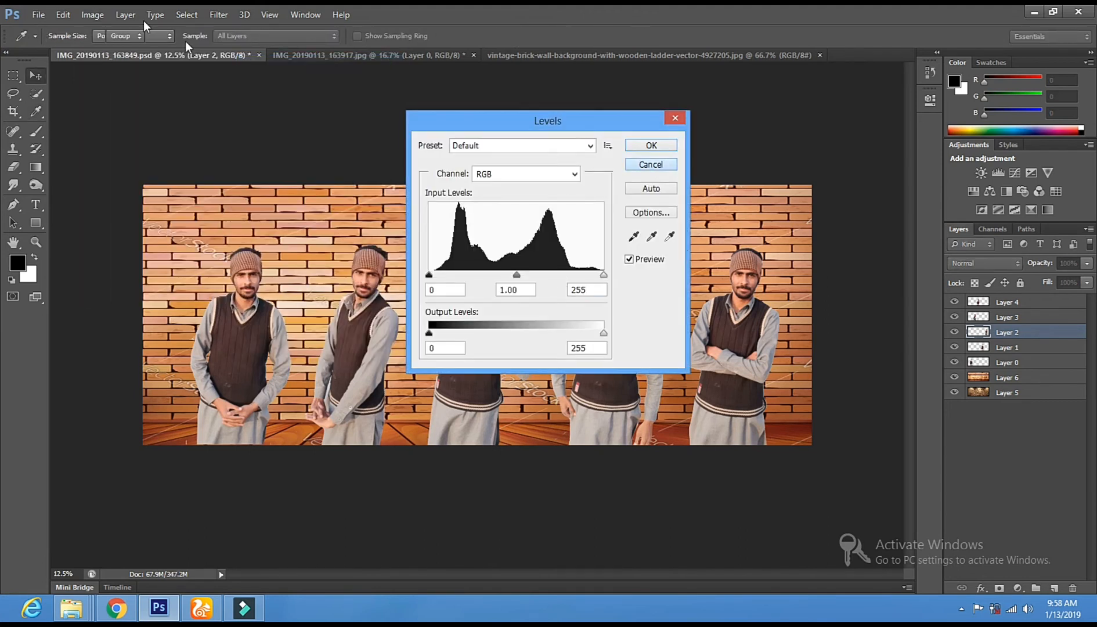
- Brighten the fifth man on Layer 2 with Curves, raising input 128 to output 134
{"action": "left_click", "coordinate": [96, 15]}
{"action": "mouse_move", "coordinate": [110, 49]}
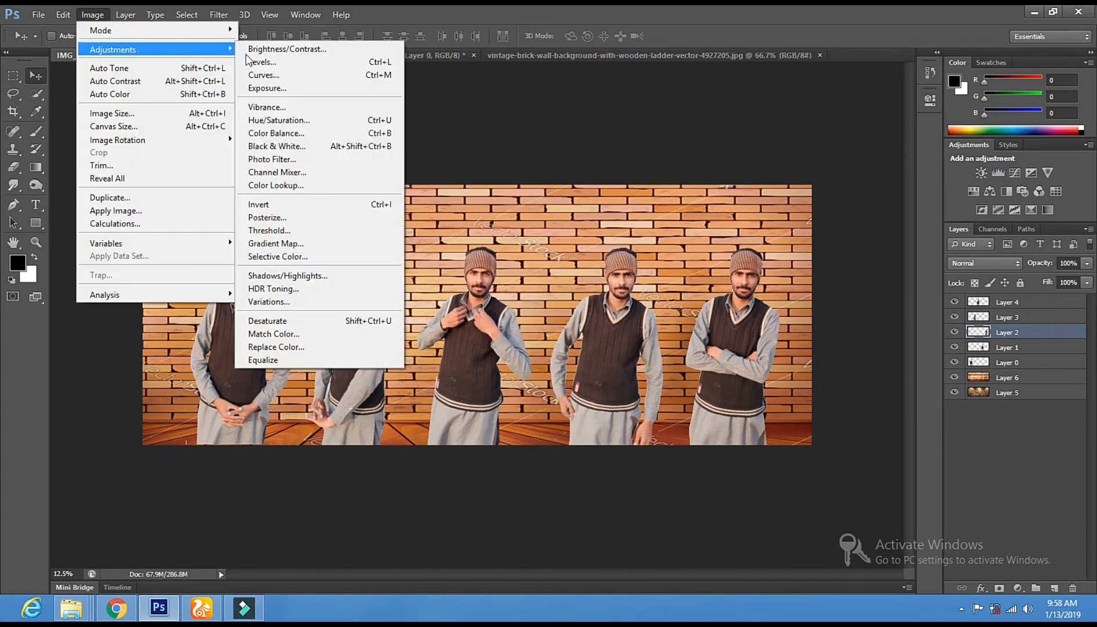
{"action": "left_click", "coordinate": [274, 73]}
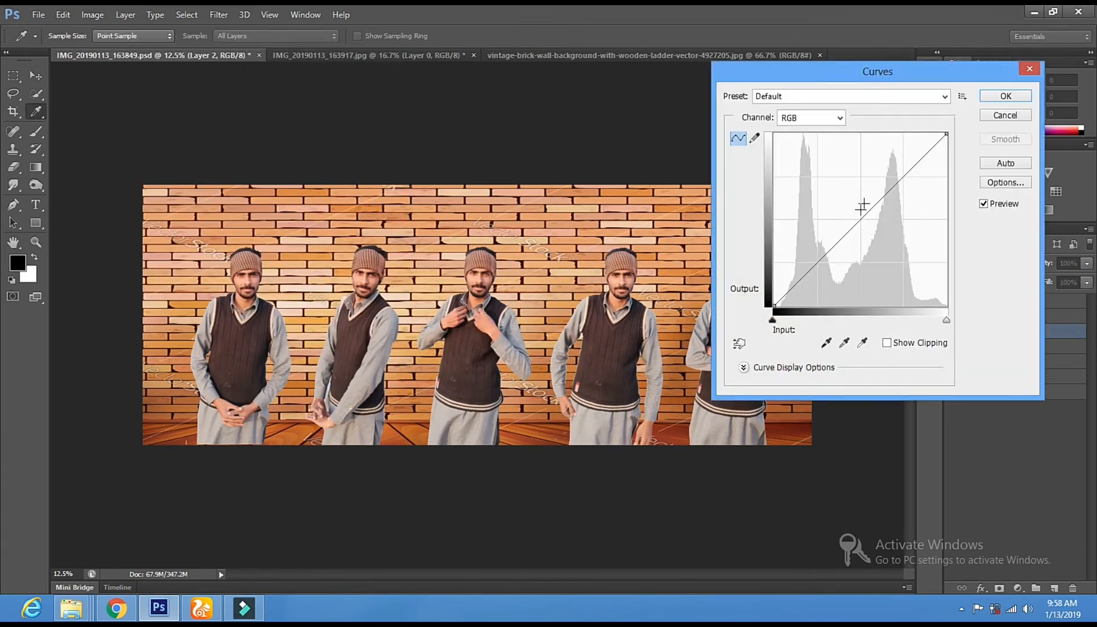
{"action": "left_click", "coordinate": [860, 216]}
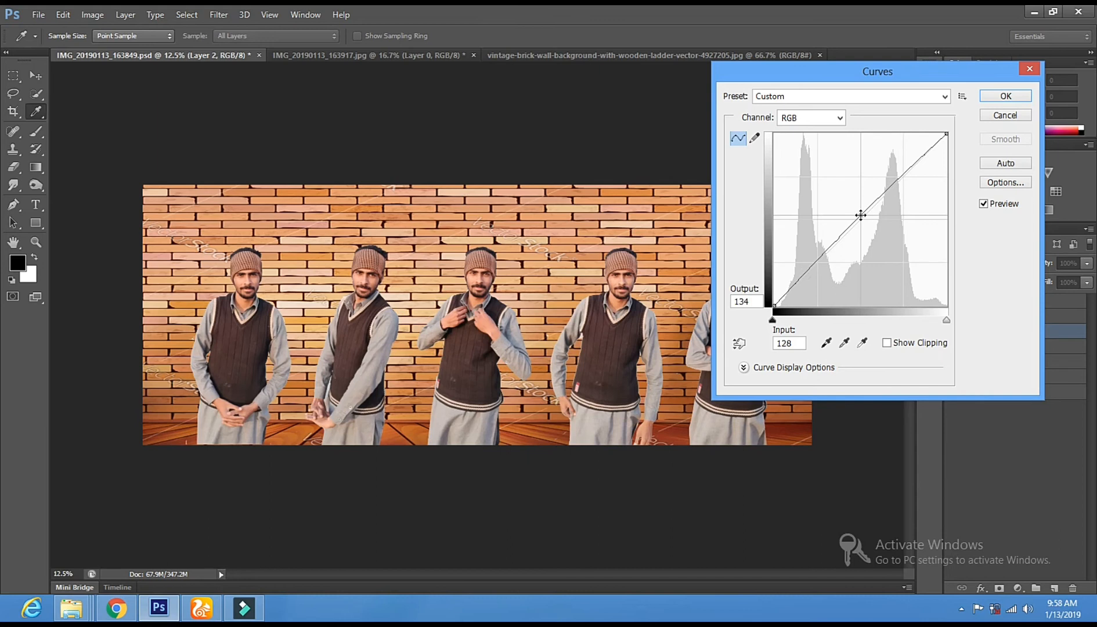
{"action": "left_click", "coordinate": [1006, 96]}
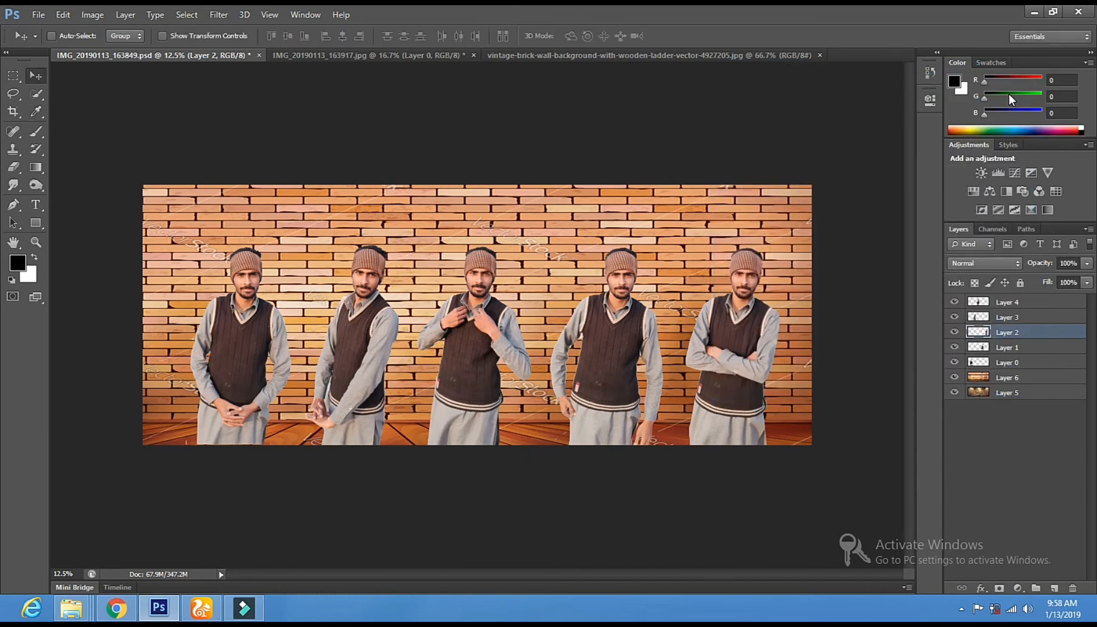
- Start HDR Toning on the composite, accepting the flattening, and set the edge glow radius to 14 px and strength to 3.47
{"action": "left_click", "coordinate": [103, 17]}
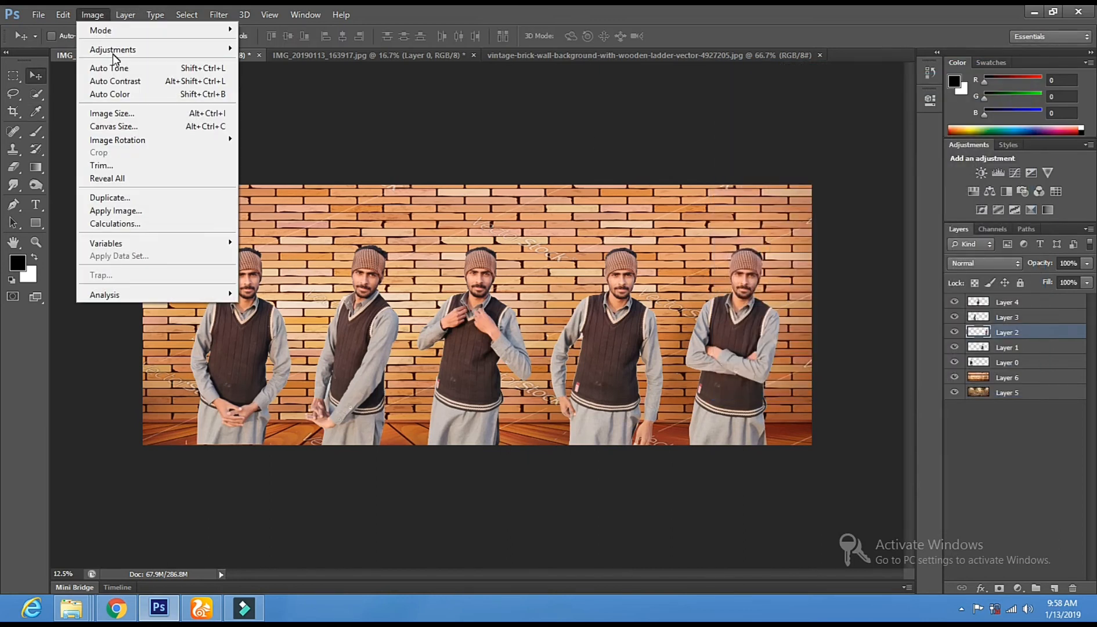
{"action": "mouse_move", "coordinate": [113, 53]}
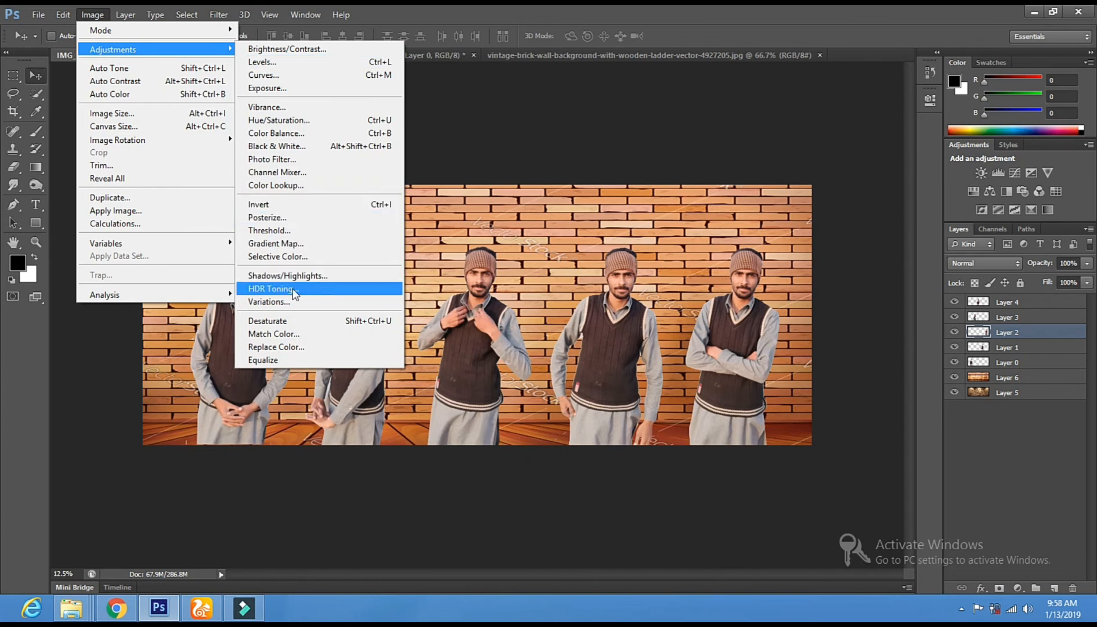
{"action": "left_click", "coordinate": [275, 289]}
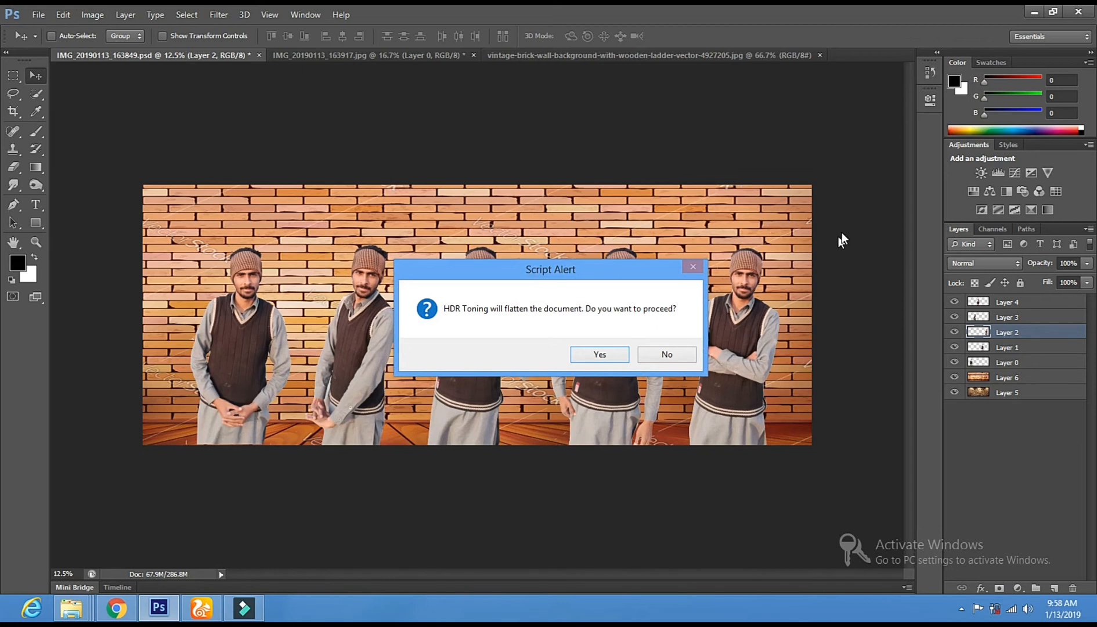
{"action": "left_click", "coordinate": [582, 361]}
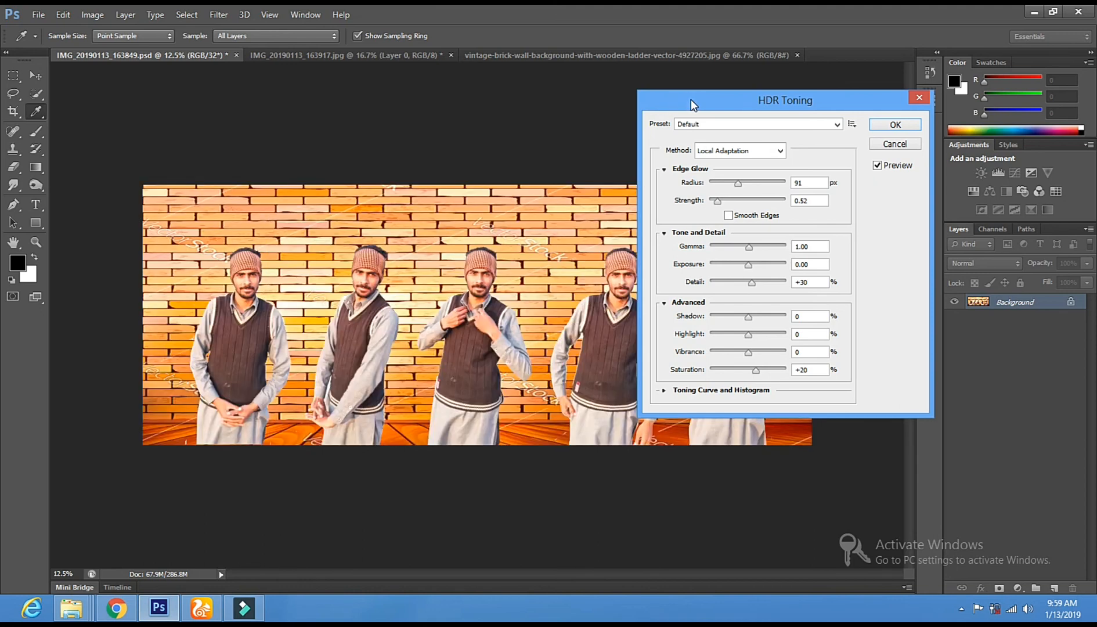
{"action": "left_click_drag", "start_coordinate": [703, 101], "coordinate": [867, 93]}
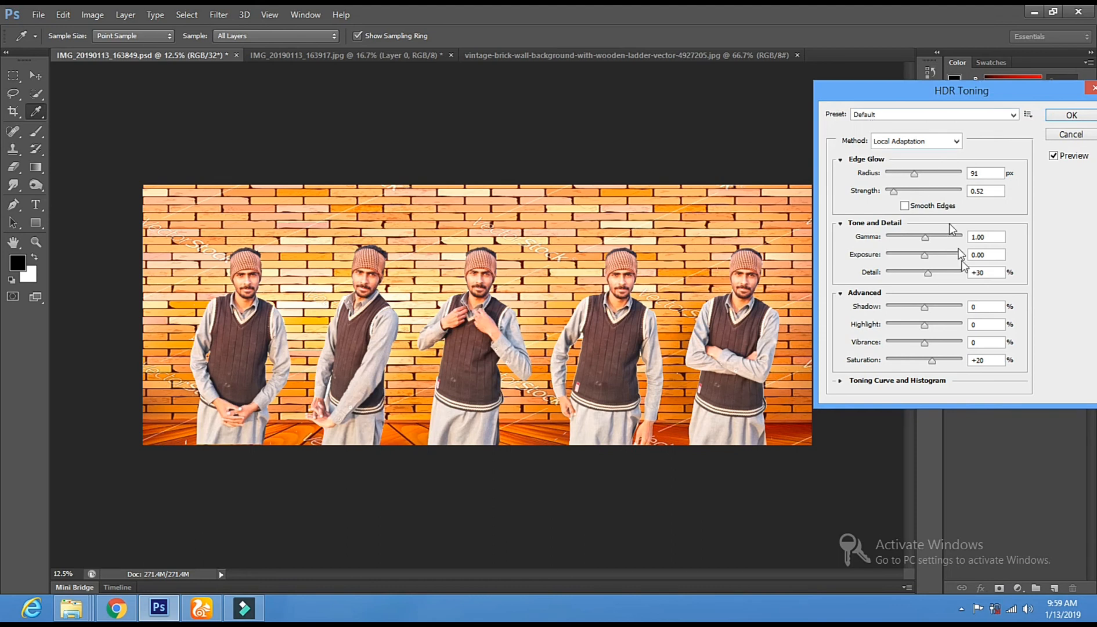
{"action": "left_click_drag", "start_coordinate": [895, 173], "coordinate": [891, 172]}
{"action": "left_click", "coordinate": [950, 186]}
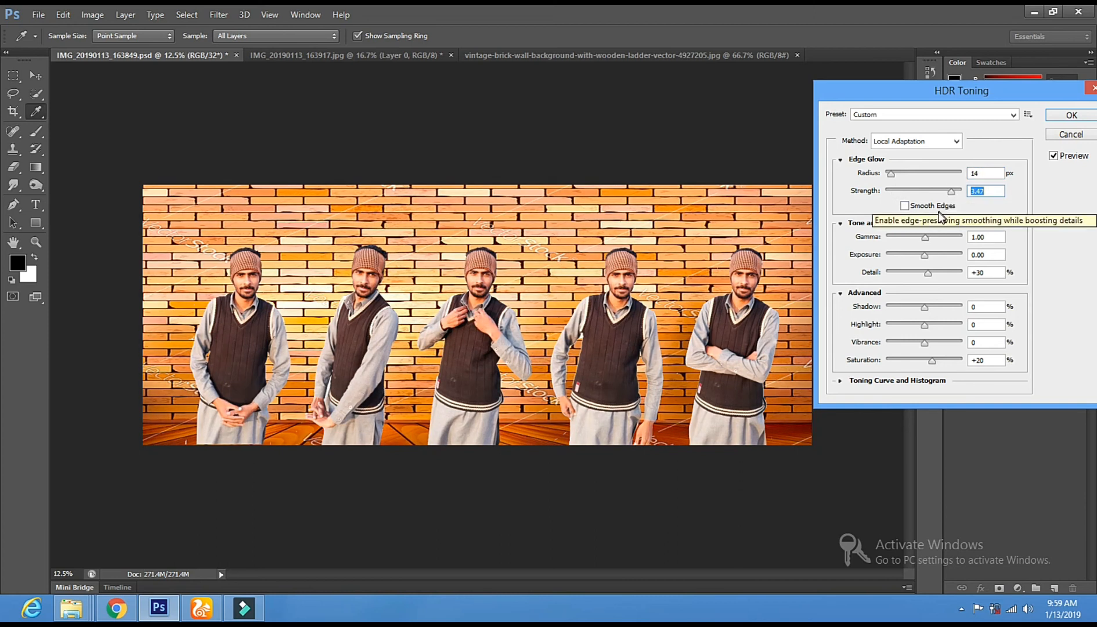
- Set the HDR Toning tone and detail values to gamma 1.07, exposure -0.86 and detail +78%
{"action": "left_click", "coordinate": [899, 238]}
{"action": "left_click_drag", "start_coordinate": [899, 237], "coordinate": [941, 243]}
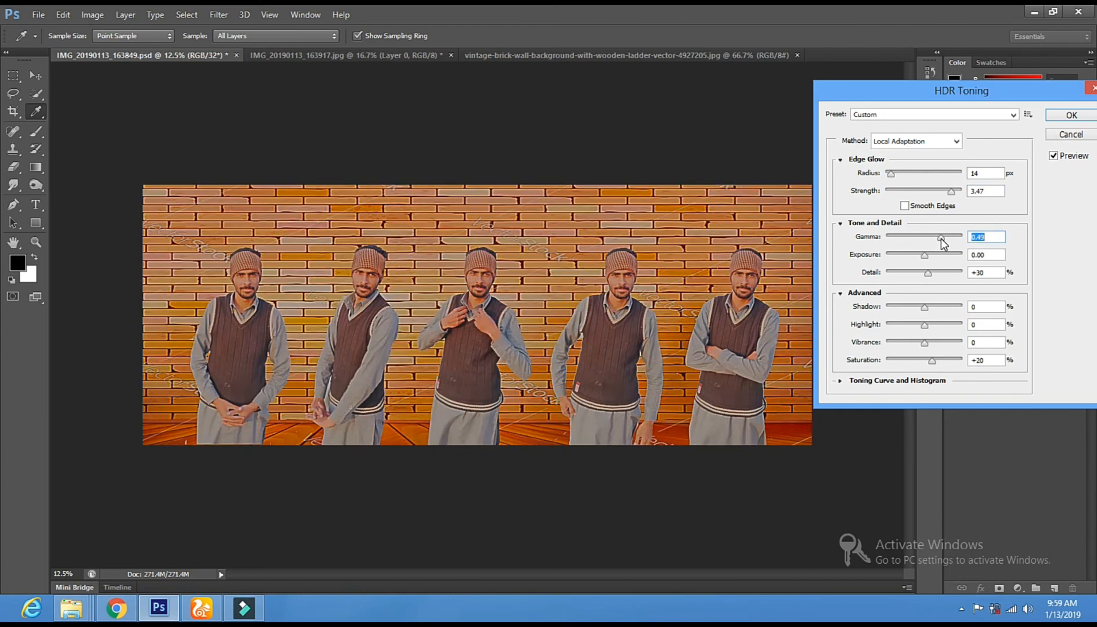
{"action": "left_click_drag", "start_coordinate": [926, 237], "coordinate": [923, 237]}
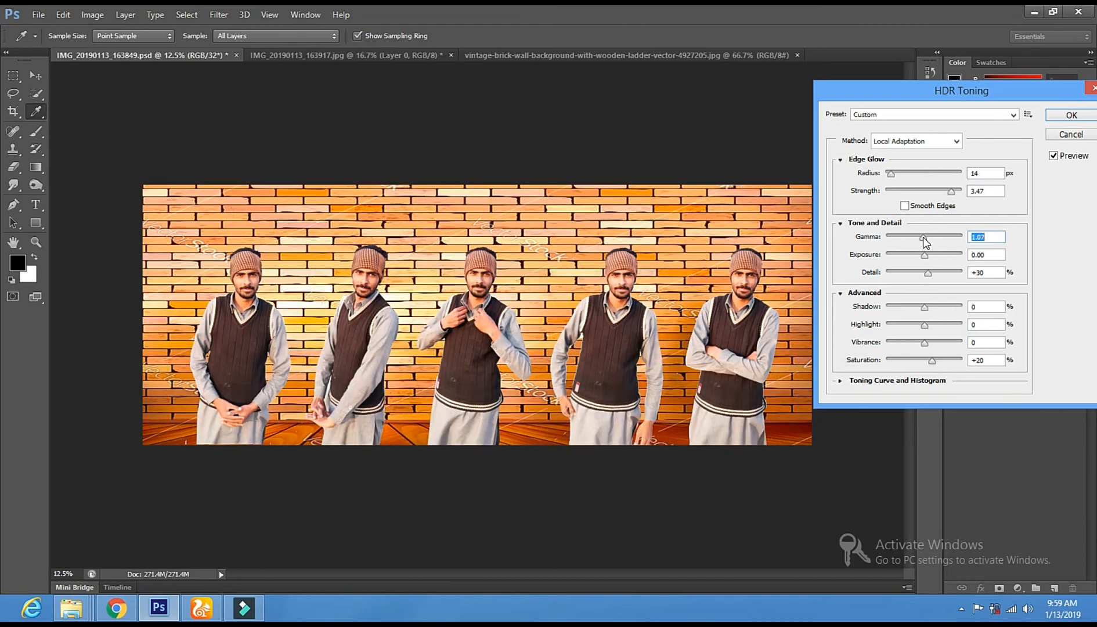
{"action": "left_click", "coordinate": [903, 256]}
{"action": "left_click", "coordinate": [946, 256]}
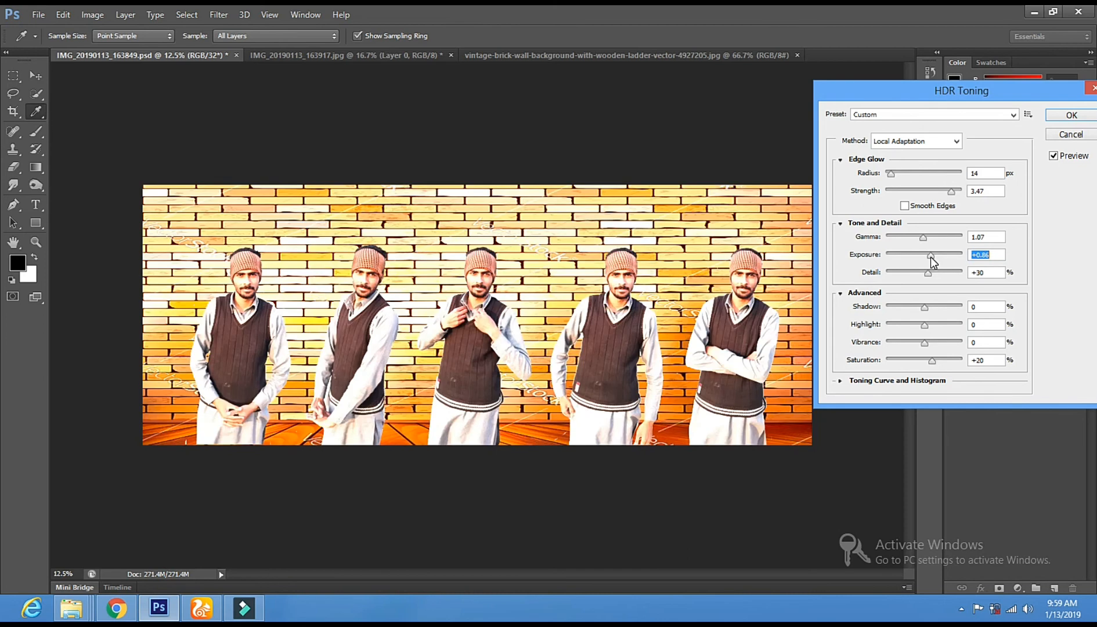
{"action": "left_click_drag", "start_coordinate": [931, 256], "coordinate": [918, 256]}
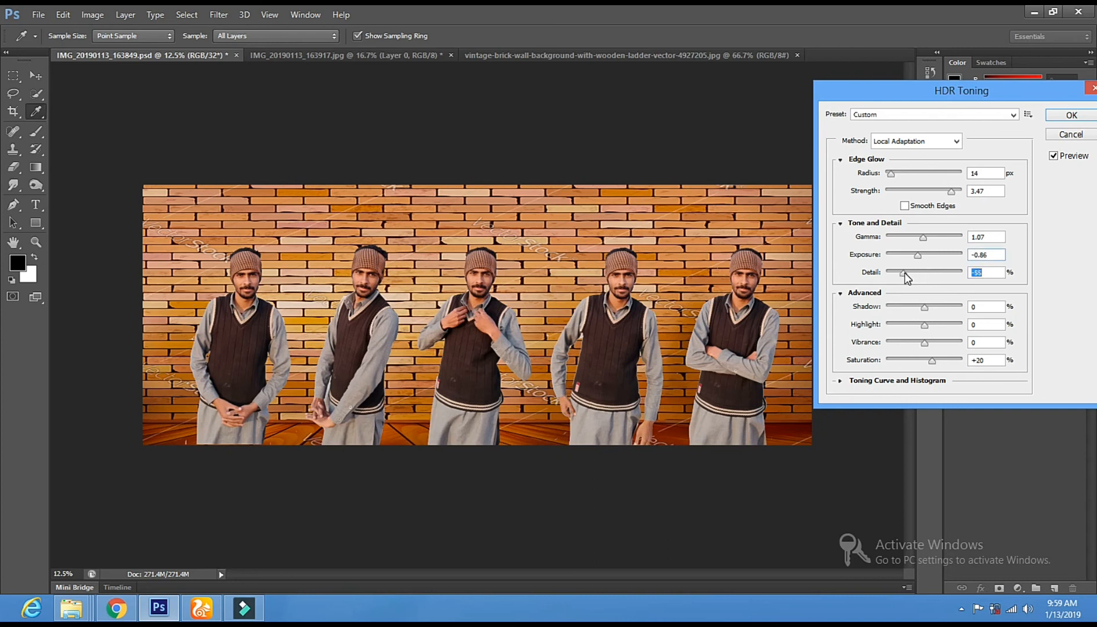
{"action": "left_click_drag", "start_coordinate": [927, 273], "coordinate": [950, 274]}
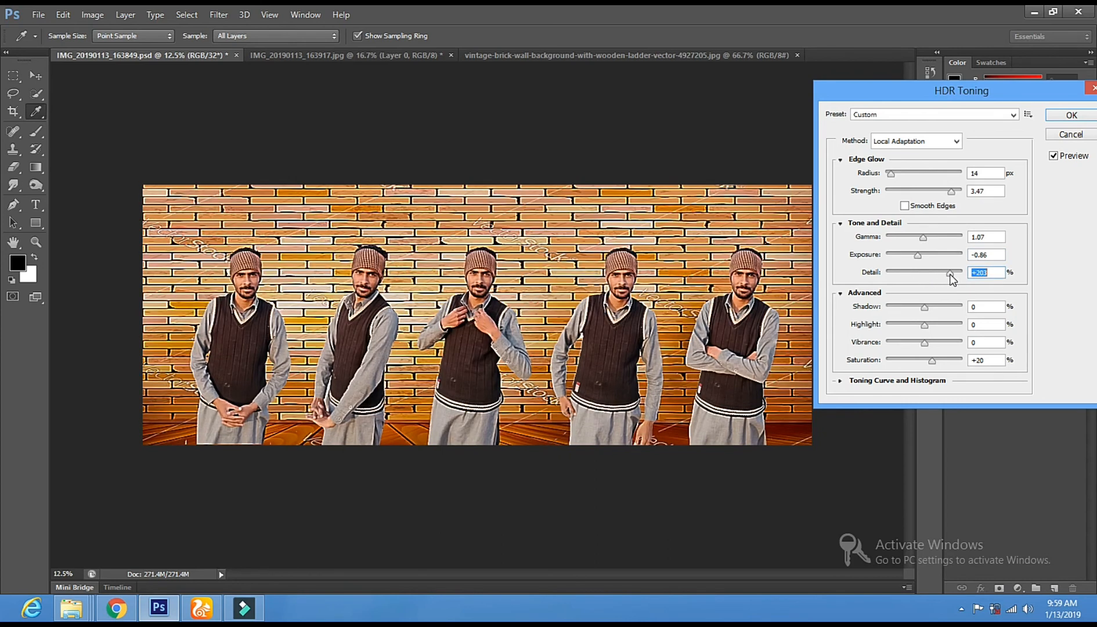
{"action": "left_click_drag", "start_coordinate": [953, 274], "coordinate": [927, 276]}
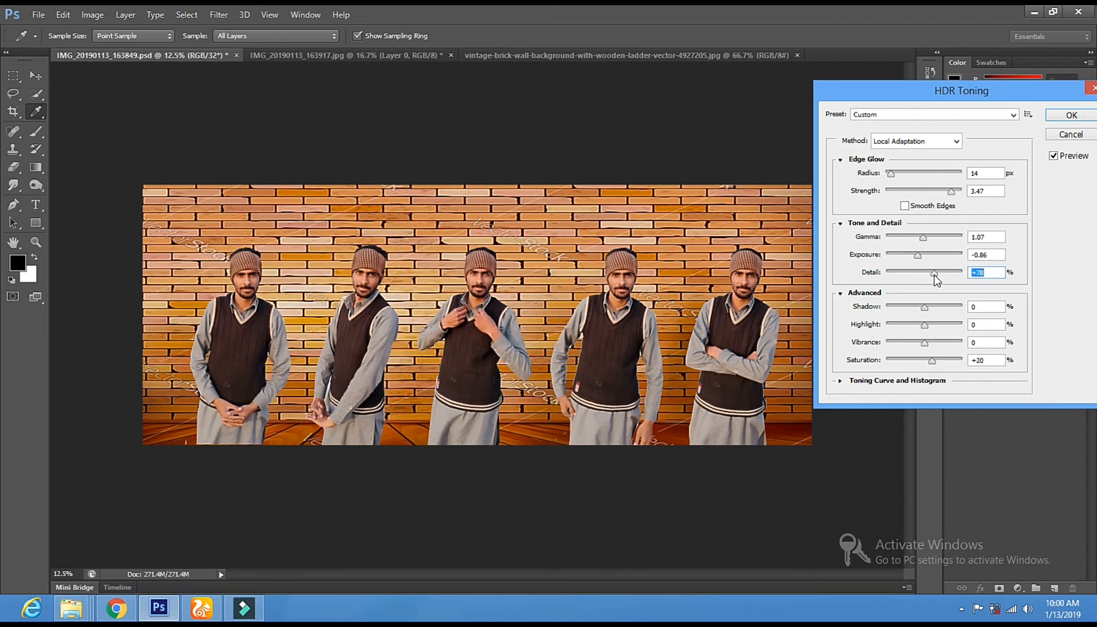
- Set the advanced HDR Toning values to shadow -68%, highlight +1% and vibrance +33%, and apply the toning
{"action": "left_click", "coordinate": [899, 305]}
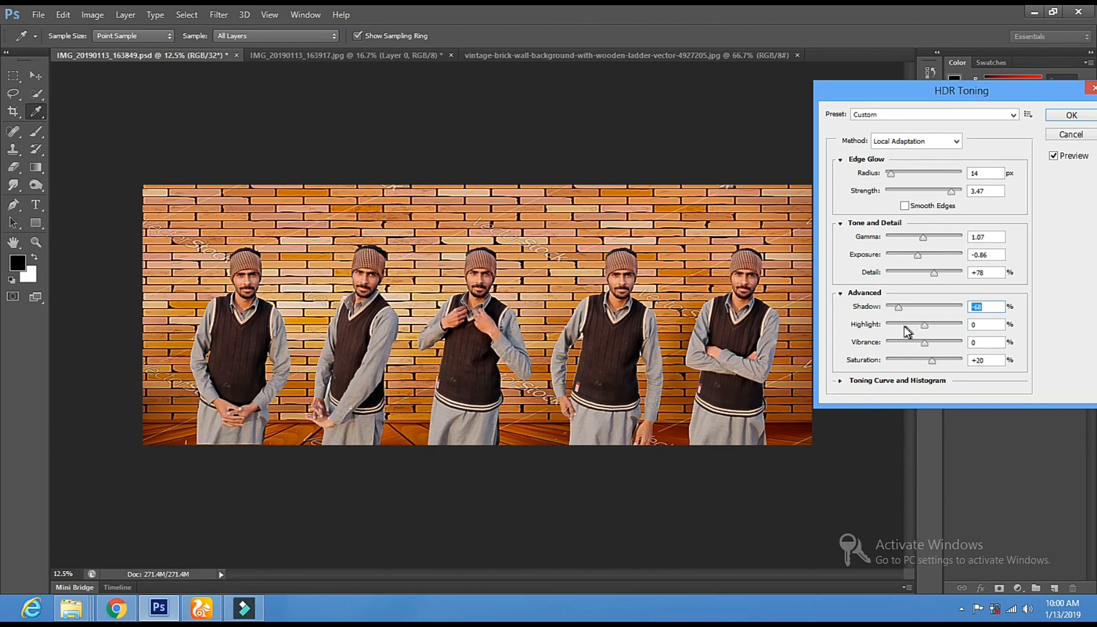
{"action": "left_click", "coordinate": [903, 327]}
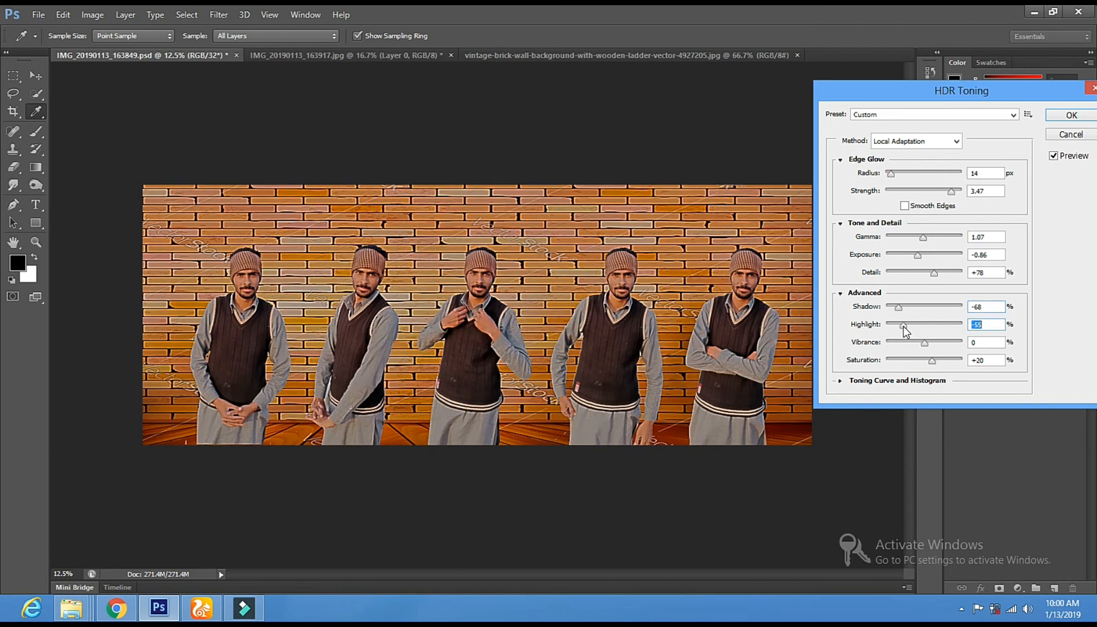
{"action": "left_click", "coordinate": [932, 326]}
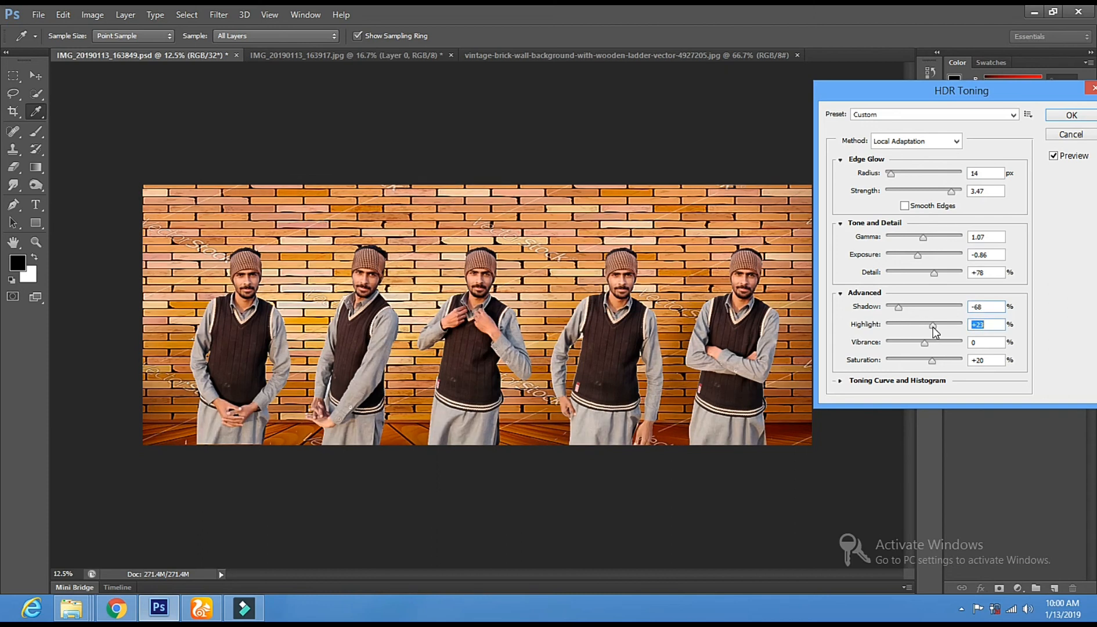
{"action": "left_click_drag", "start_coordinate": [929, 325], "coordinate": [924, 330]}
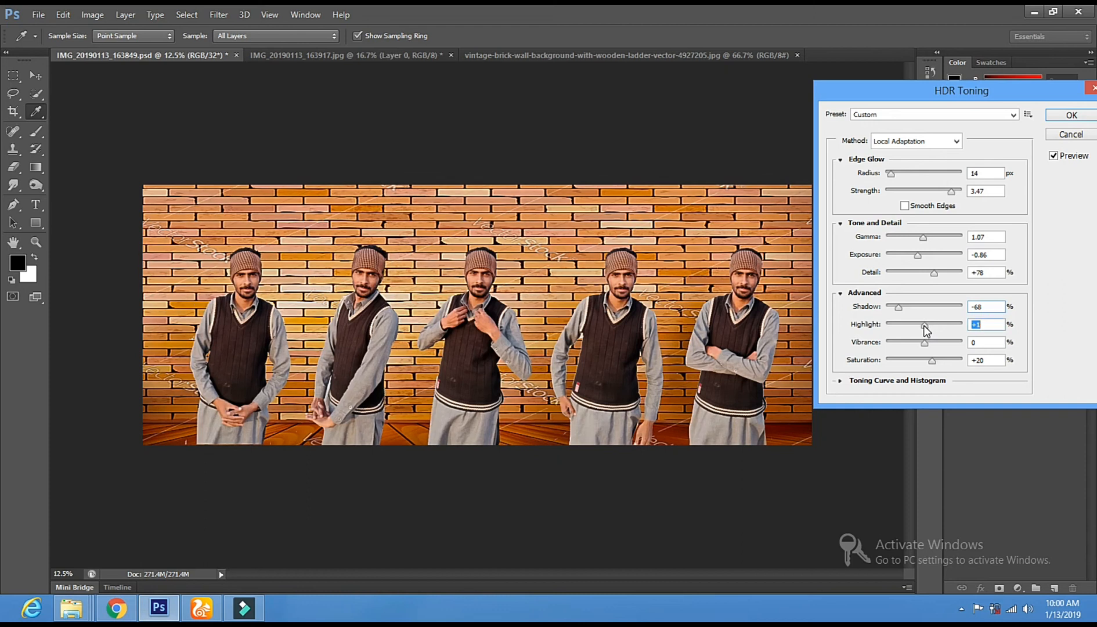
{"action": "left_click", "coordinate": [899, 343]}
{"action": "left_click", "coordinate": [936, 343]}
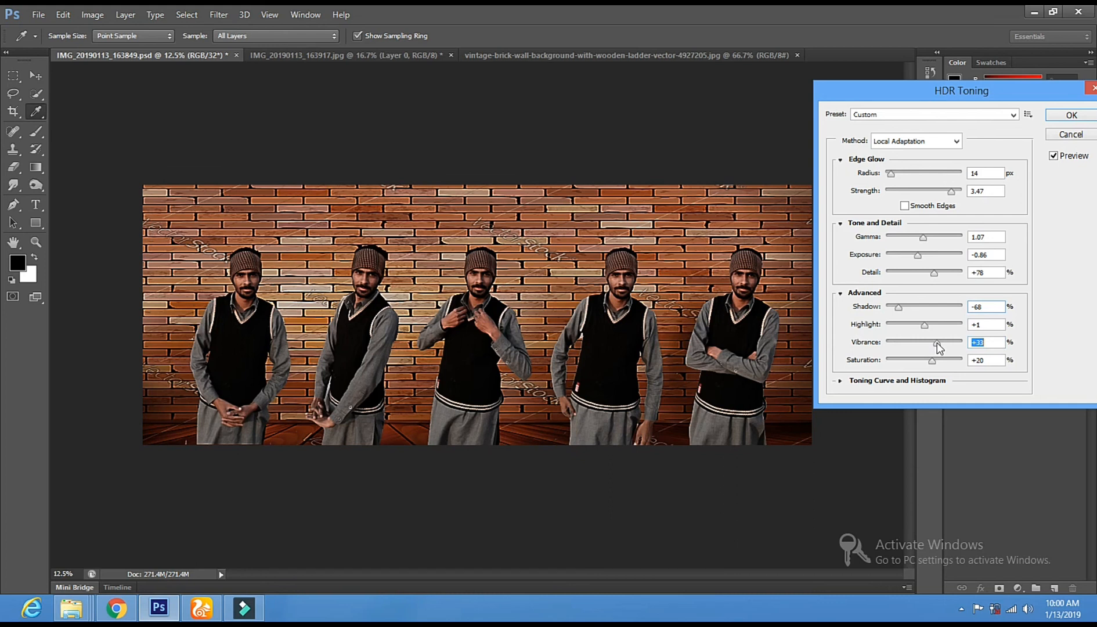
{"action": "left_click", "coordinate": [1063, 112]}
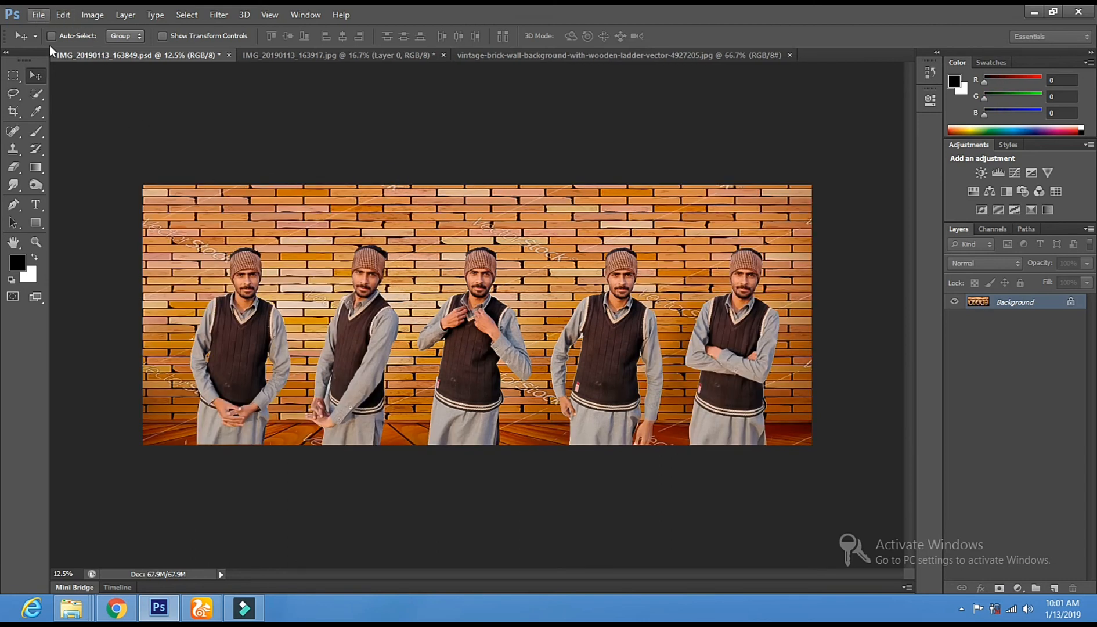
- Save the image to the desktop as a JPEG named plz subscribe Channel Thanku with quality 8 (High) and Baseline ("Standard") format
{"action": "left_click", "coordinate": [38, 15]}
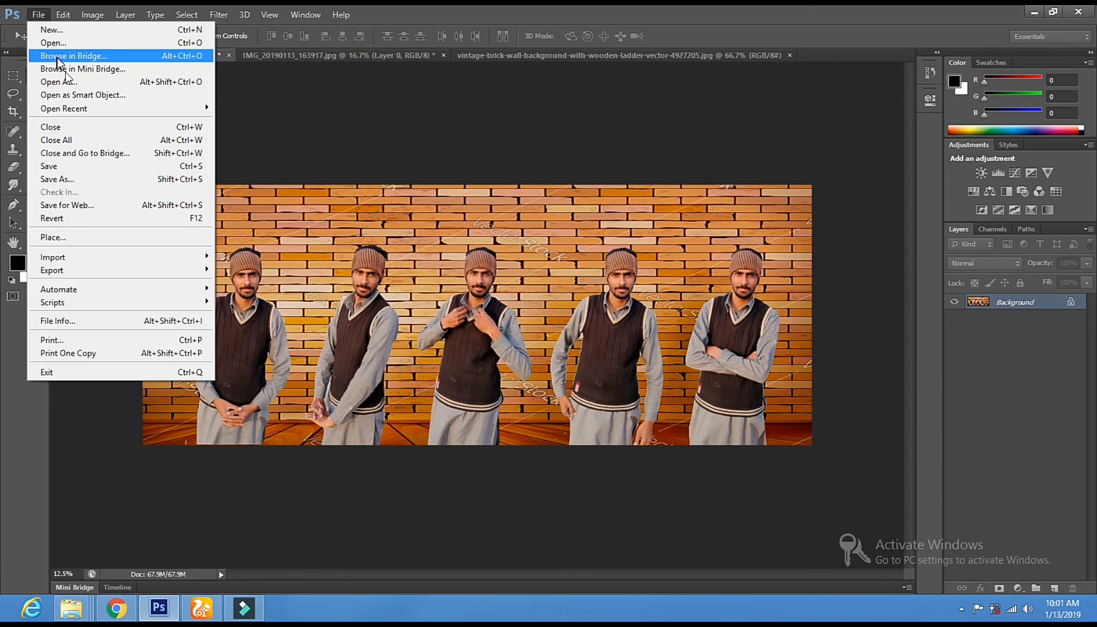
{"action": "left_click", "coordinate": [92, 181]}
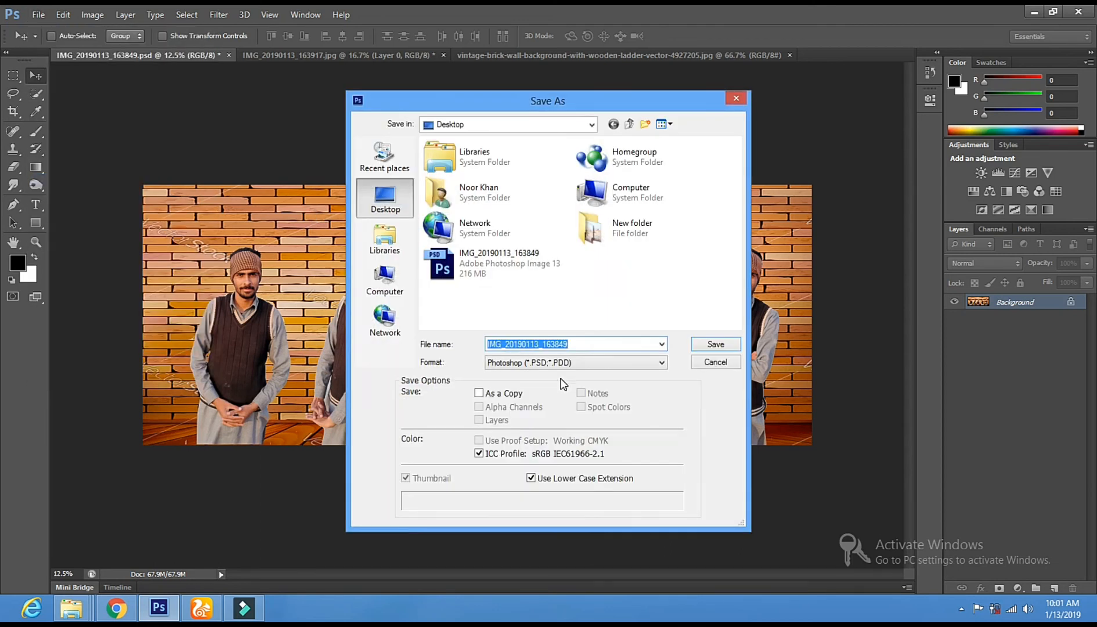
{"action": "type", "text": "plz subscribe Channel Than"}
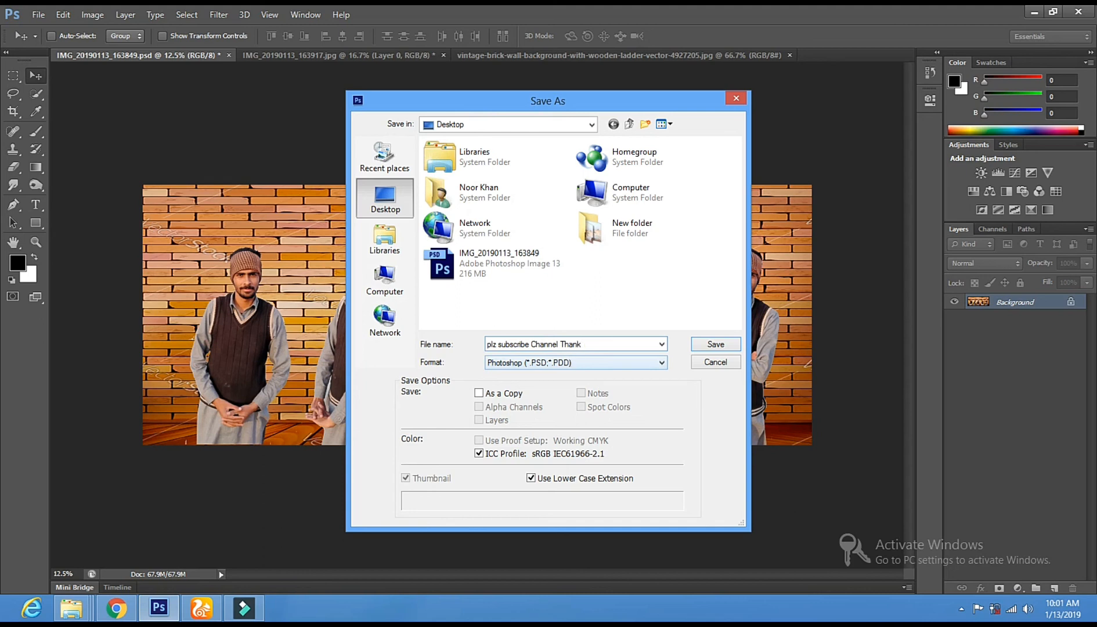
{"action": "left_click", "coordinate": [543, 364]}
{"action": "left_click", "coordinate": [544, 363]}
{"action": "key", "text": "j"}
{"action": "left_click", "coordinate": [544, 362]}
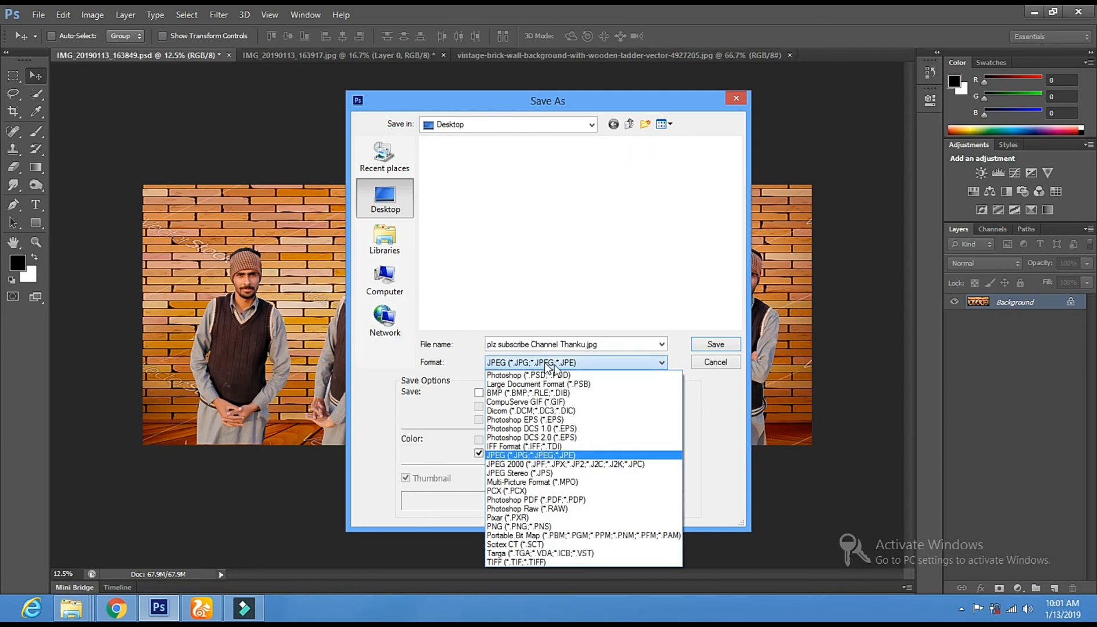
{"action": "left_click", "coordinate": [710, 347]}
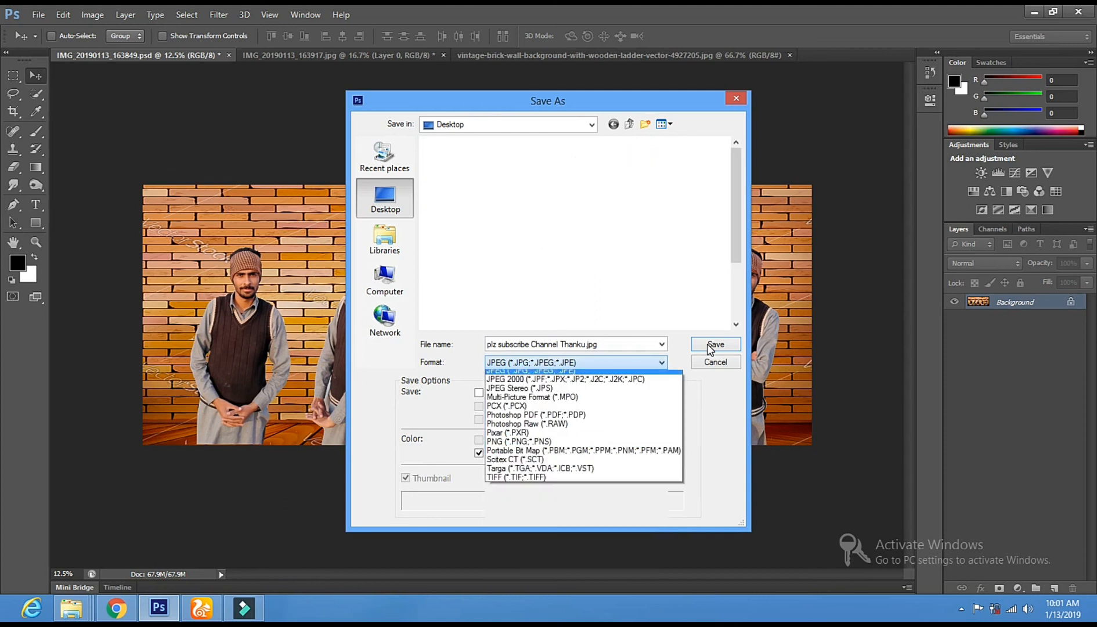
{"action": "left_click", "coordinate": [710, 346]}
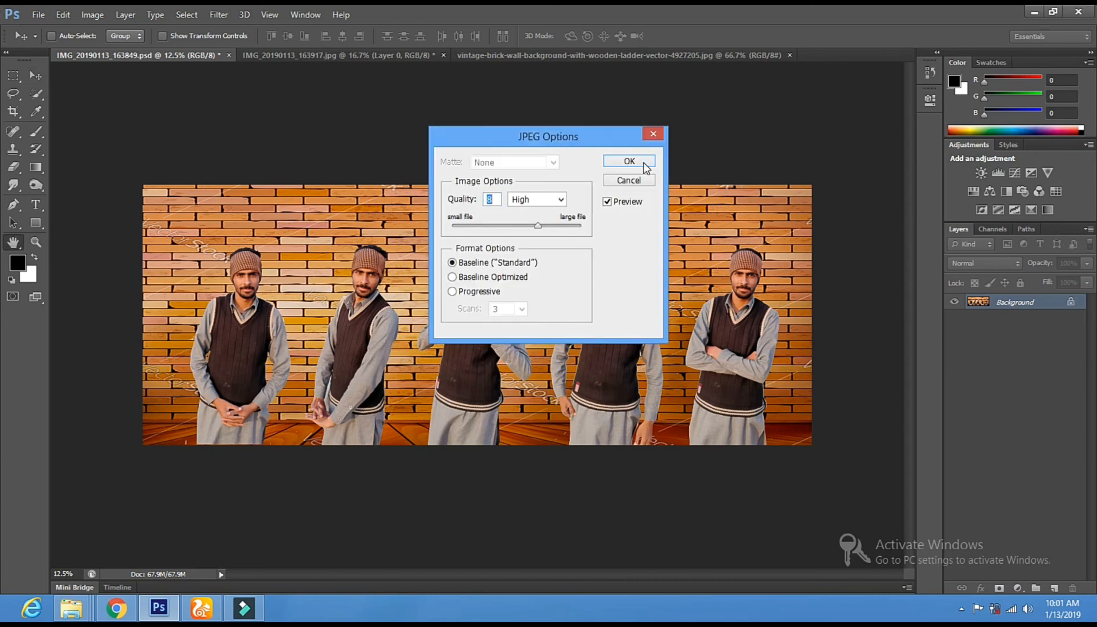
{"action": "left_click", "coordinate": [643, 161]}
- Switch to the Windows desktop and open the saved plz subscribe Channel Thanku image in Windows Photo Viewer
{"action": "left_click", "coordinate": [1036, 12]}
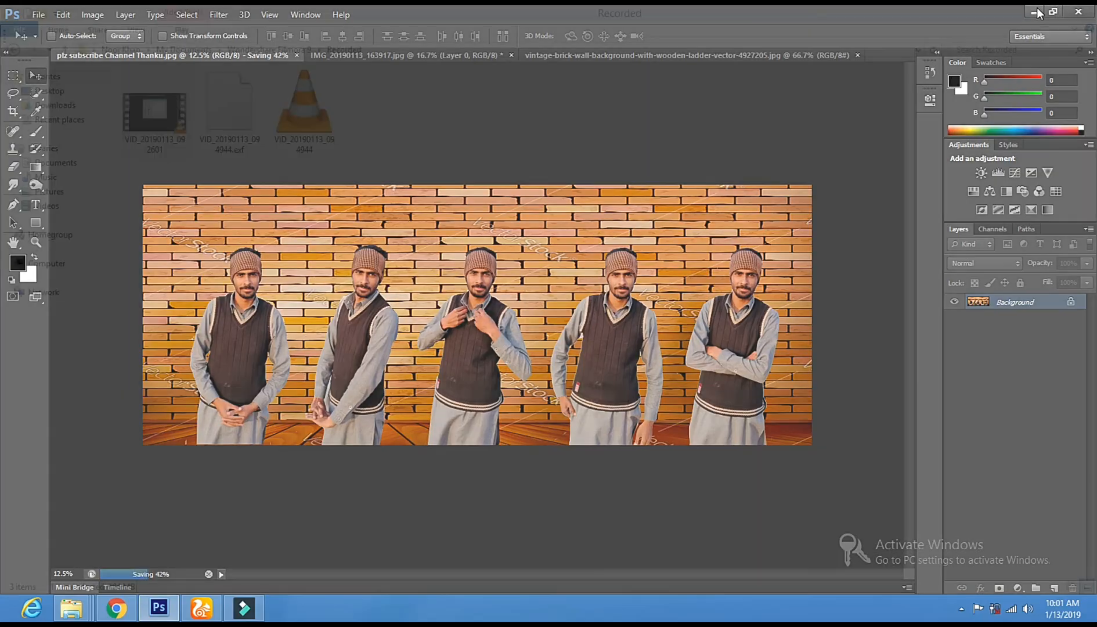
{"action": "left_click", "coordinate": [1036, 10]}
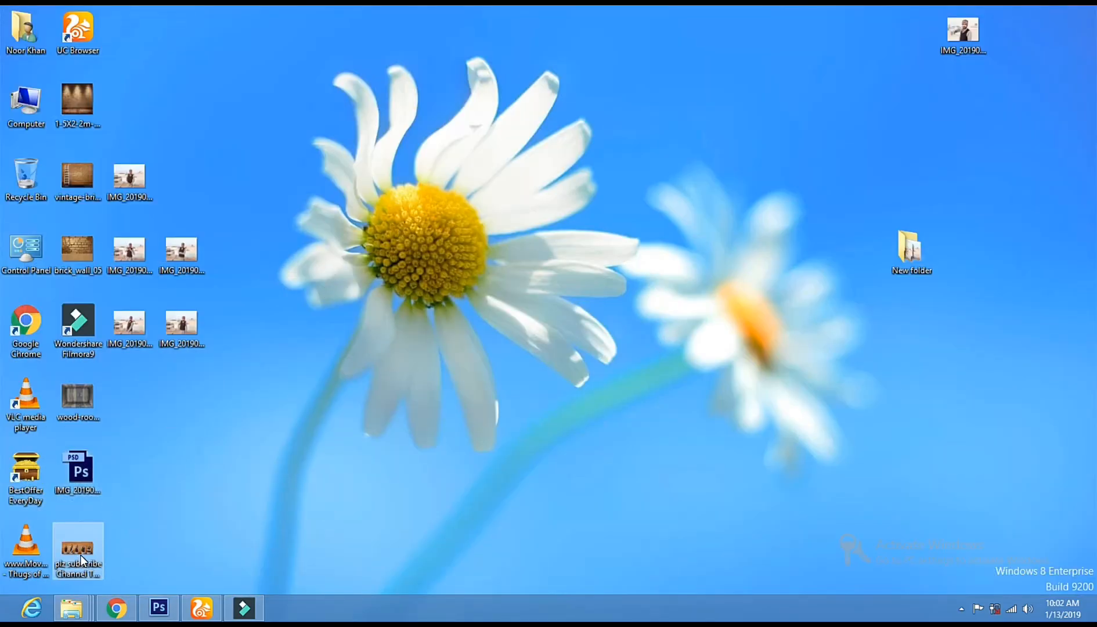
{"action": "right_click", "coordinate": [79, 554]}
{"action": "left_click", "coordinate": [139, 345]}
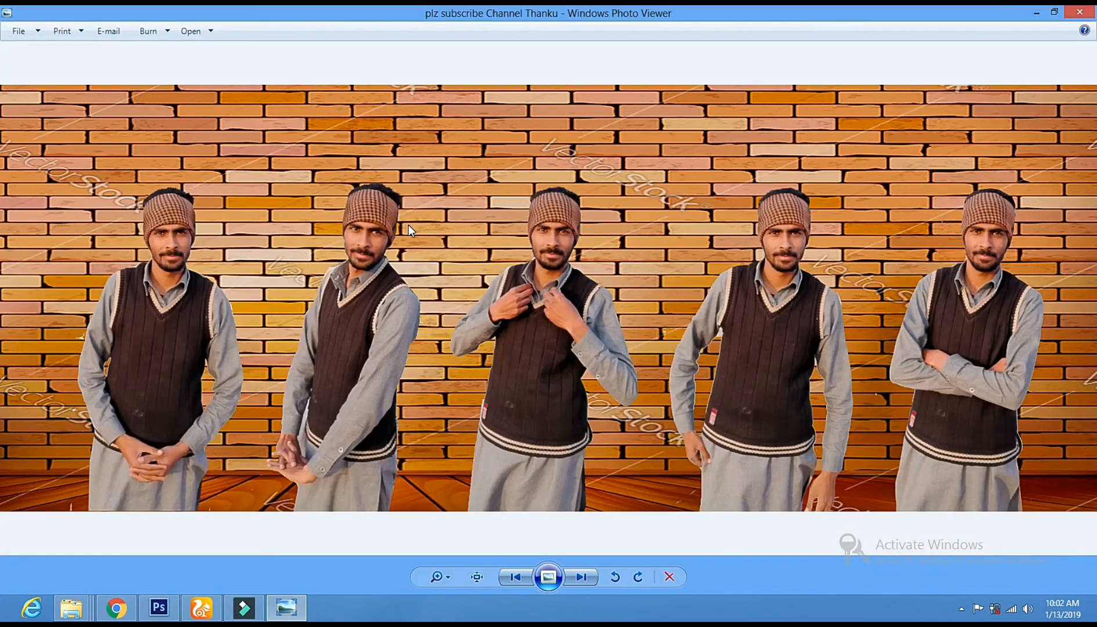
- Set the opened composite image as the desktop background and close the photo viewer
{"action": "right_click", "coordinate": [408, 225]}
{"action": "left_click", "coordinate": [432, 251]}
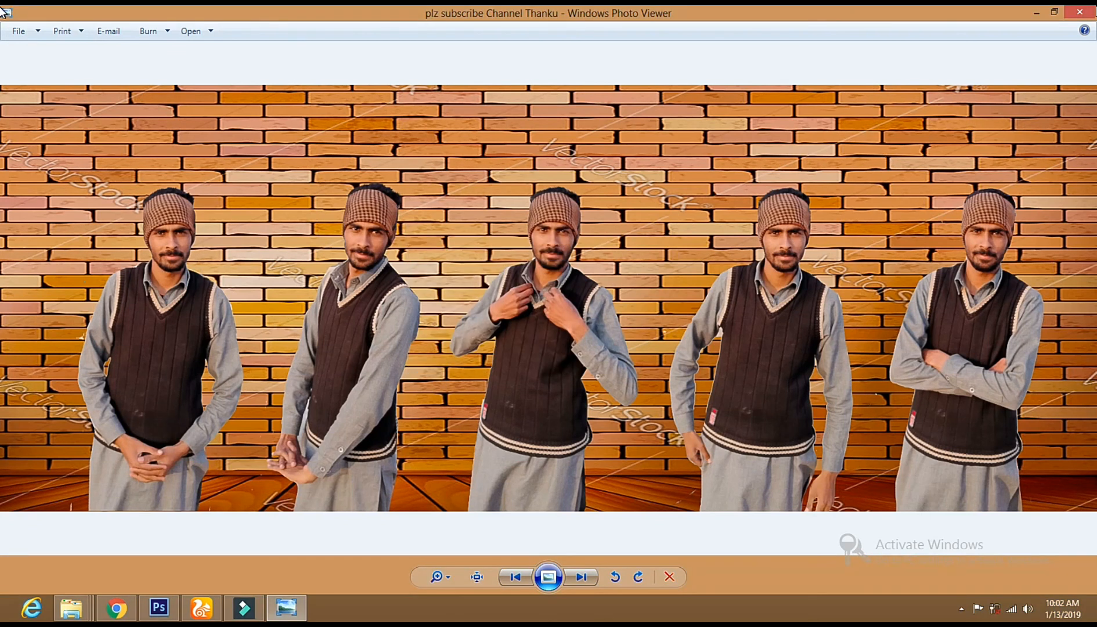
{"action": "left_click", "coordinate": [1079, 13]}
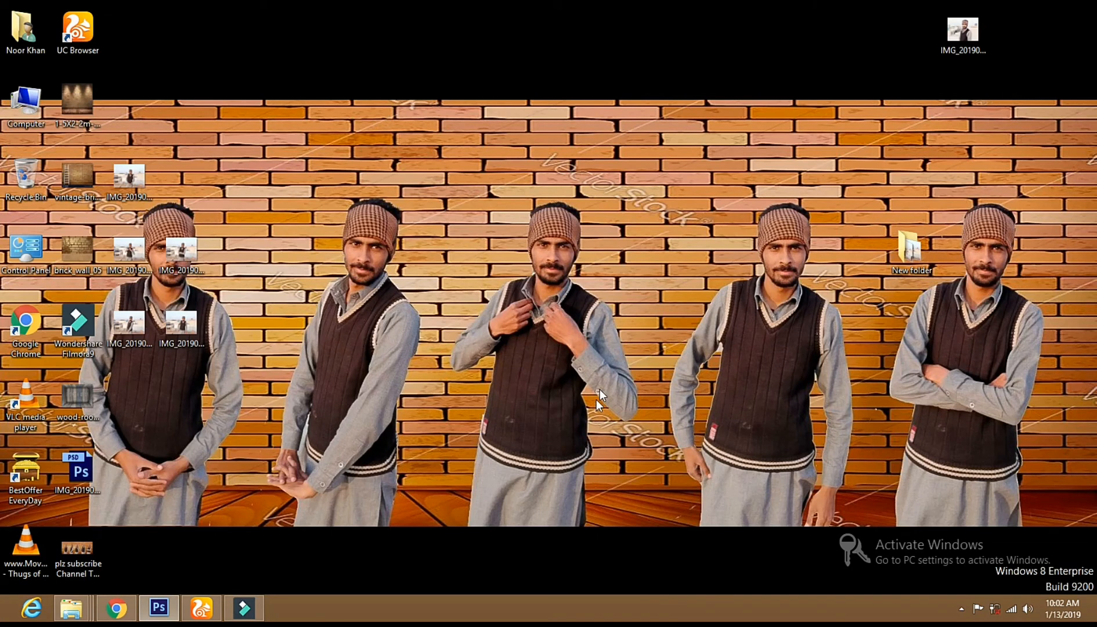